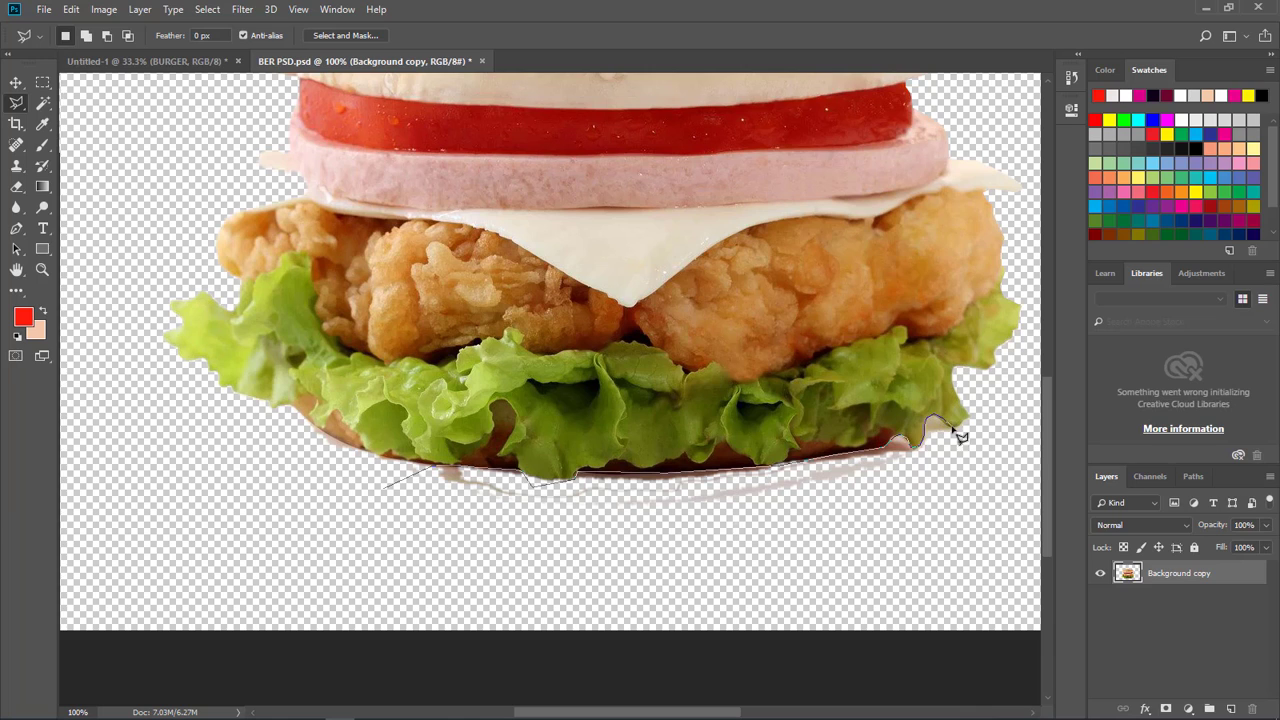
Lasso the shadow under the burger's bottom bun, delete it, and deselect
click(830, 518)
click(290, 516)
click(385, 488)
right_click(446, 497)
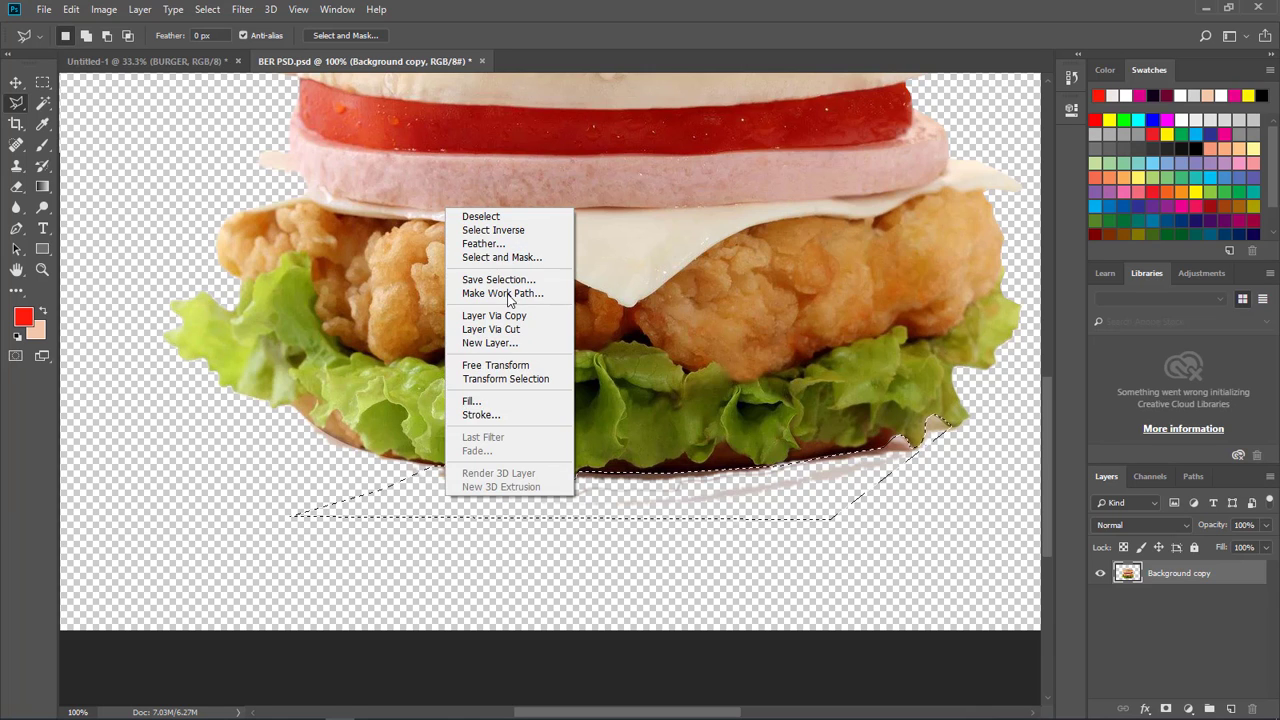
click(483, 243)
key(Return)
key(Delete)
key(ctrl+d)
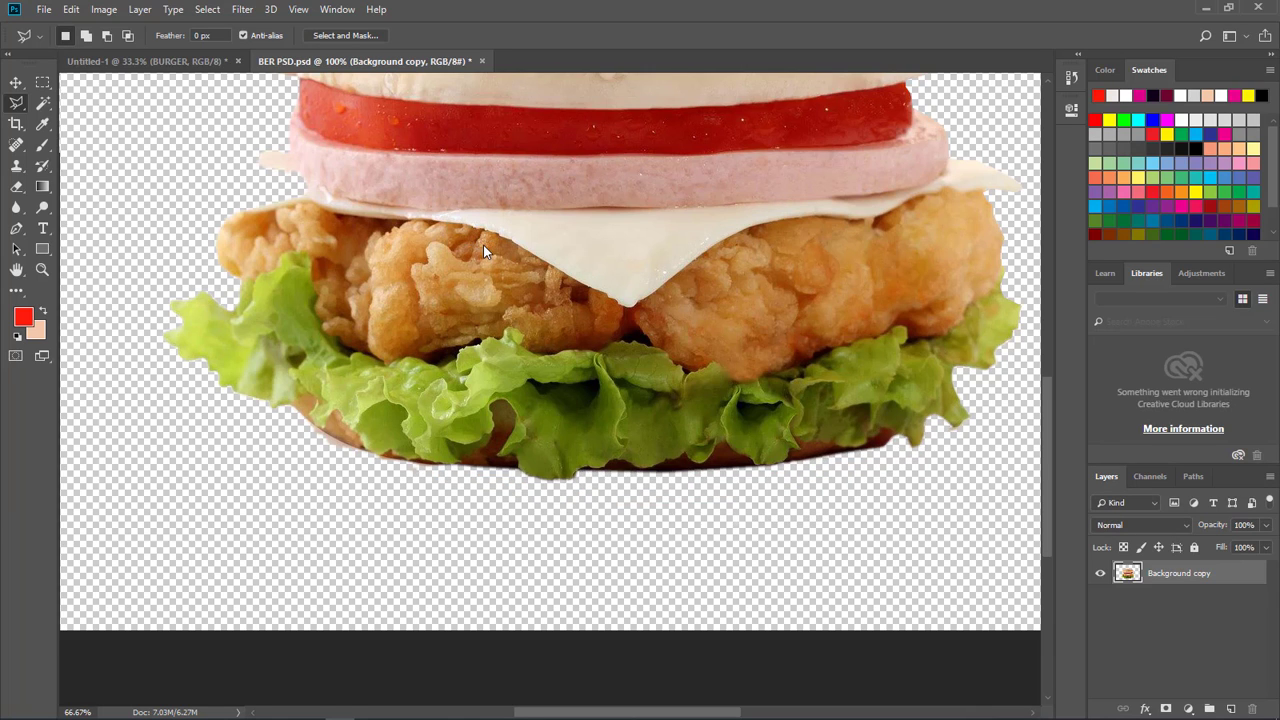
Zoom out and drag the burger layer toward the Untitled-1 document
key(ctrl+minus)
key(v)
drag(506, 266, 522, 410)
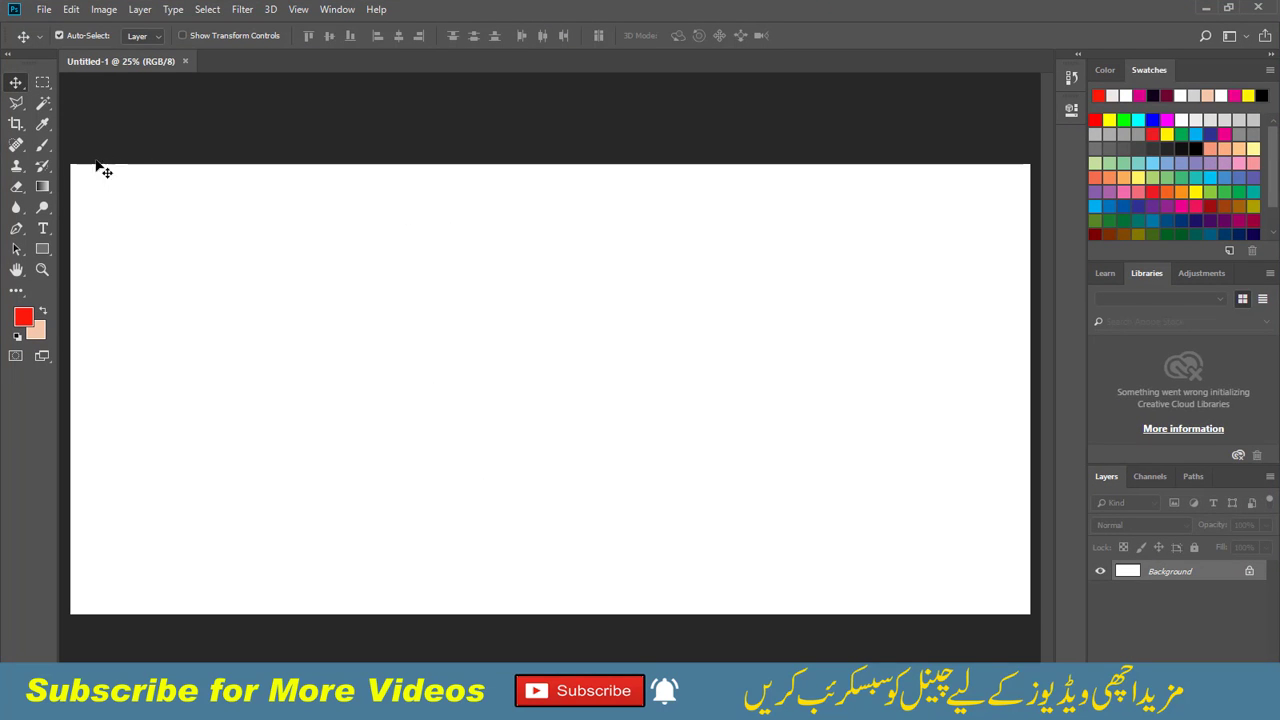
Crop the blank Untitled-1 canvas to a tall portrait page
click(16, 123)
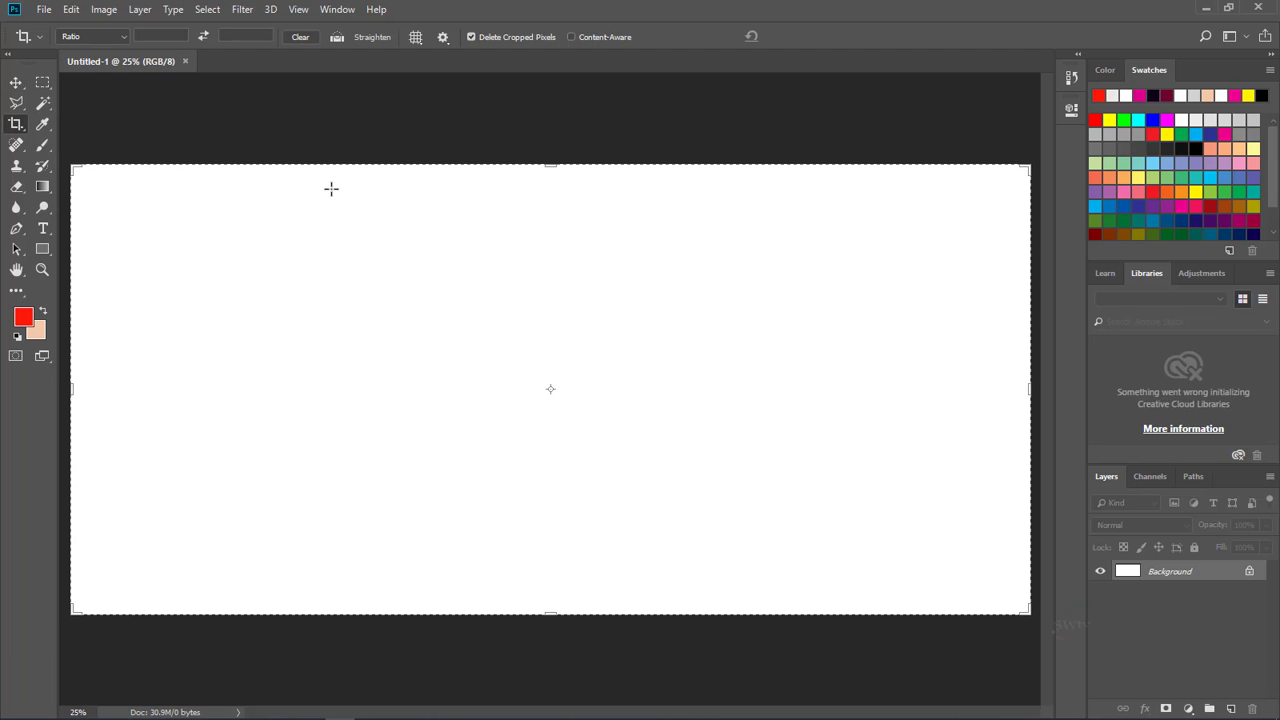
mouse_move(342, 178)
mouse_down()
mouse_move(574, 559)
mouse_move(660, 624)
mouse_up()
key(Return)
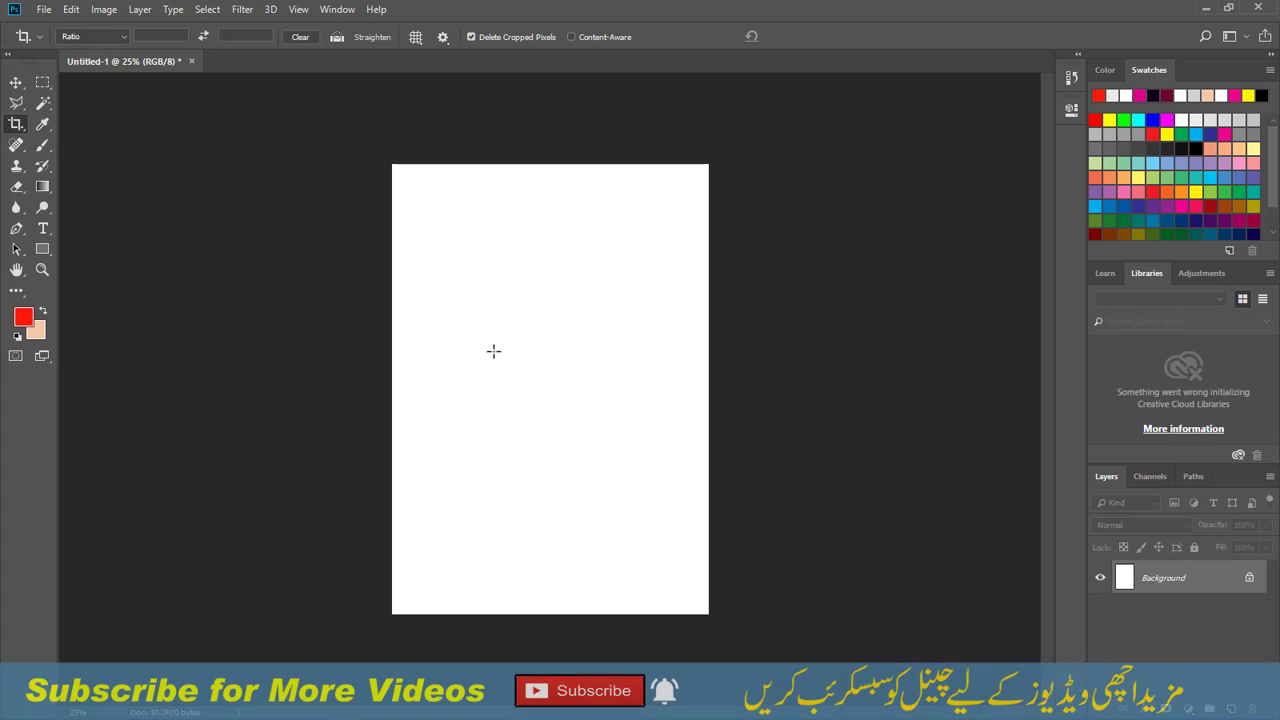
key(ctrl+plus)
Duplicate the Background layer and delete the original, leaving only Background copy
right_click(1197, 592)
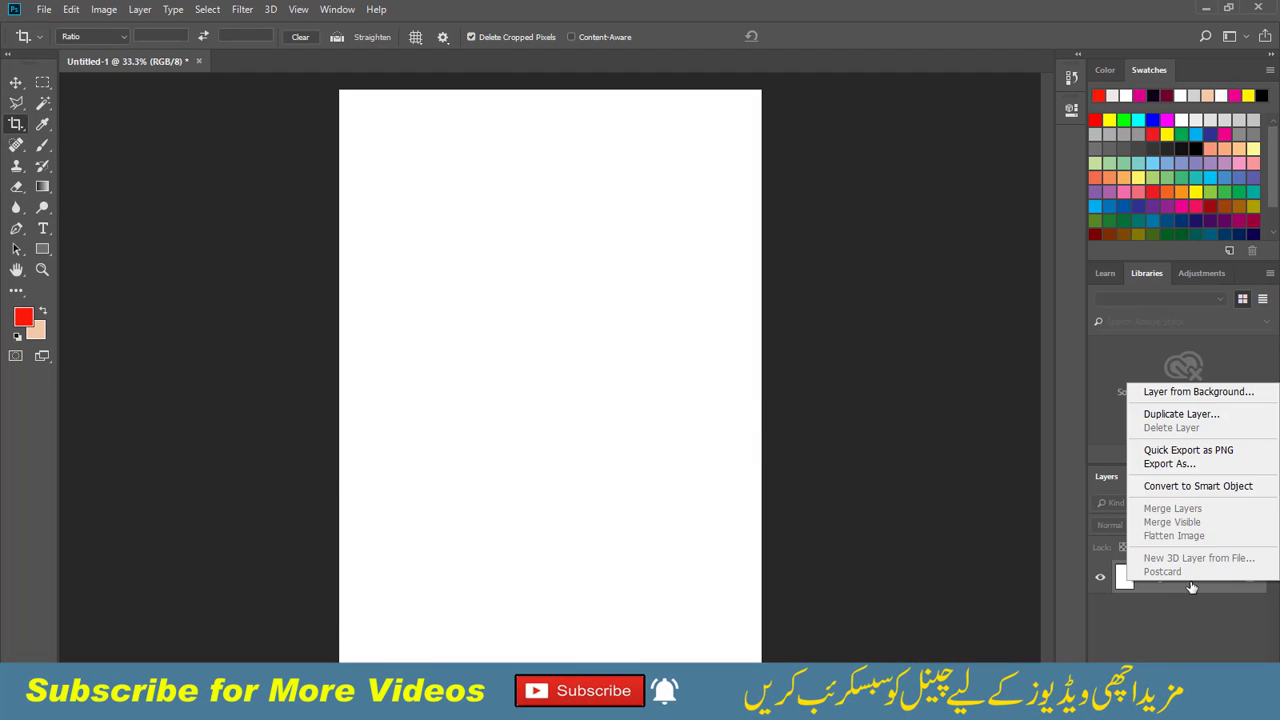
click(1178, 410)
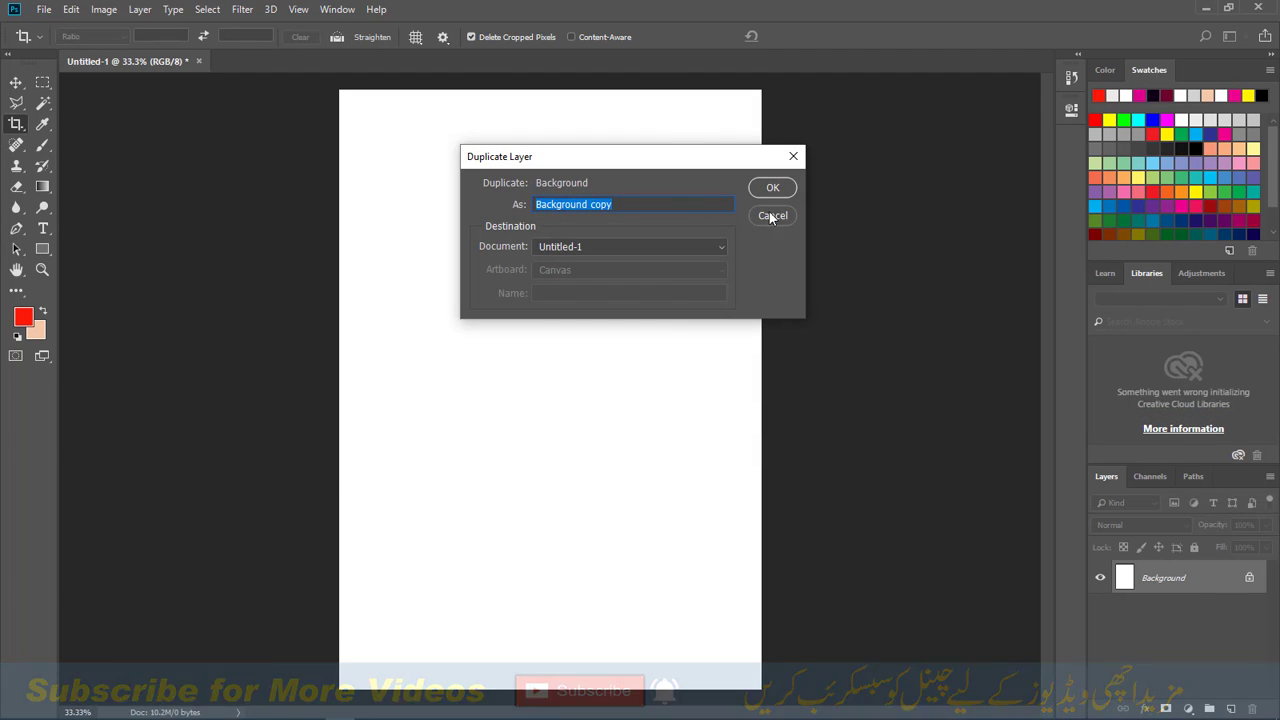
click(770, 185)
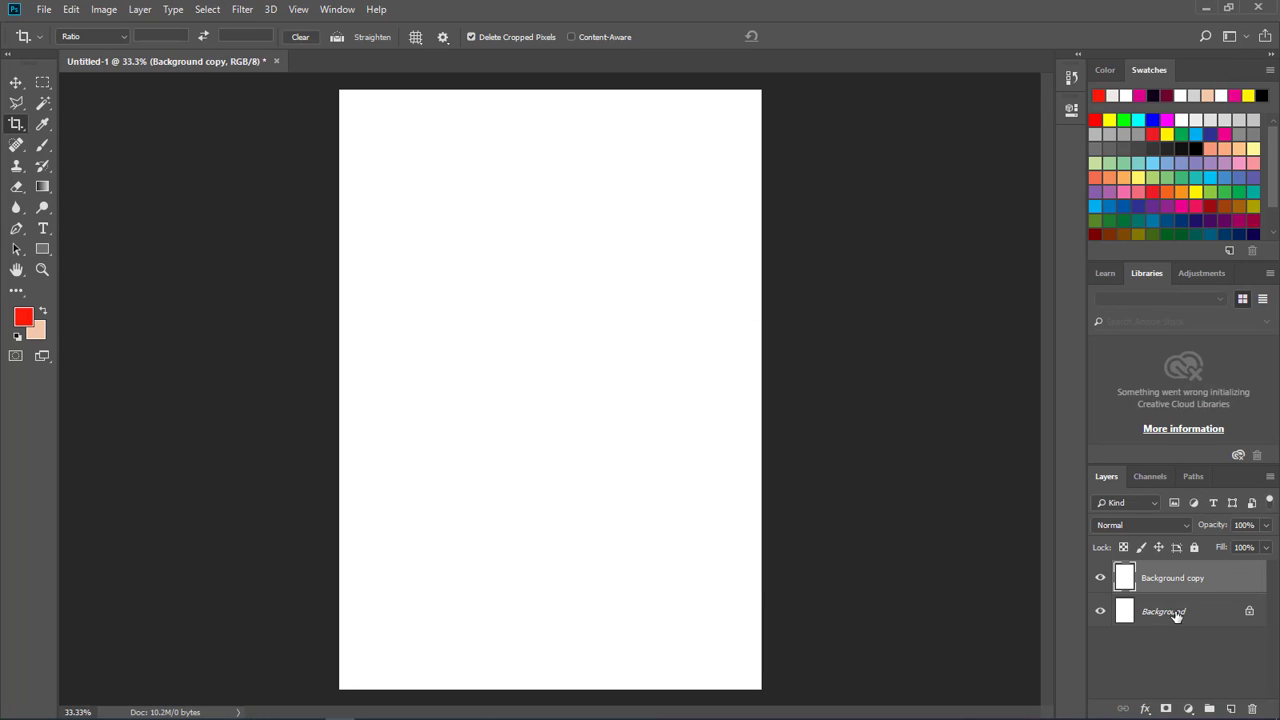
drag(1176, 615, 1252, 709)
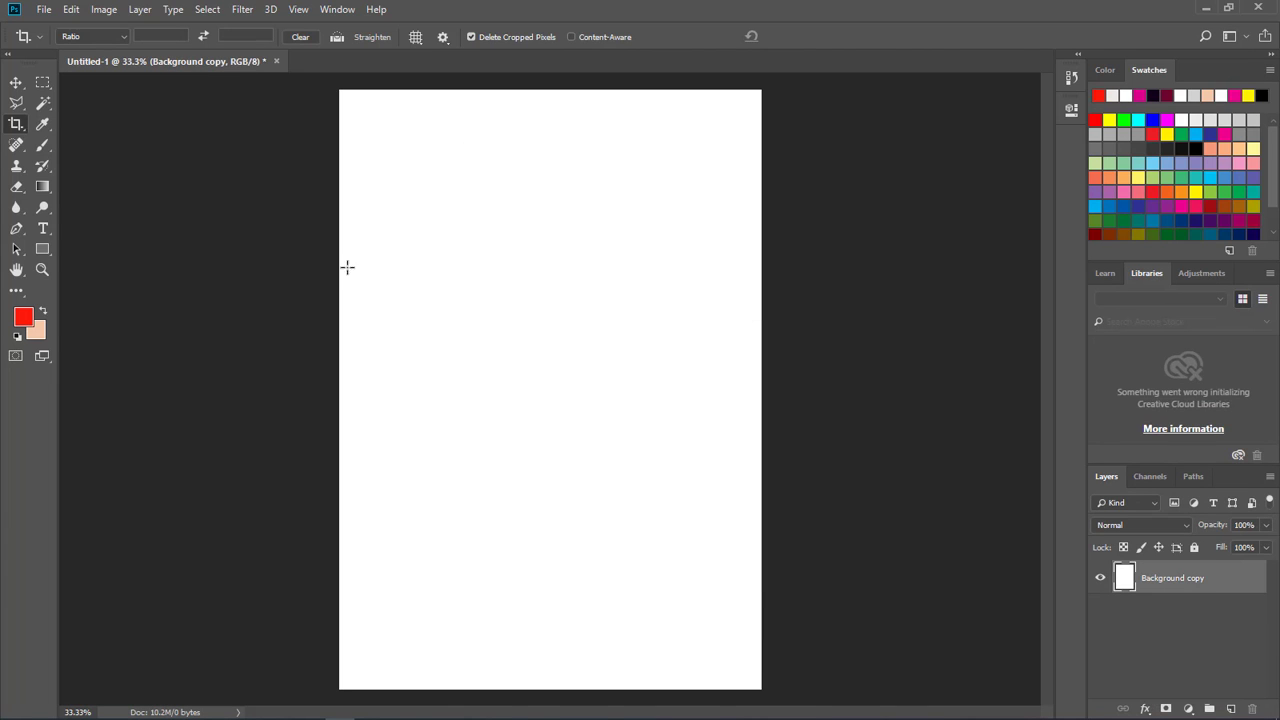
Add a black Arial Black italic BURGER title near the page top and begin enlarging it
click(43, 228)
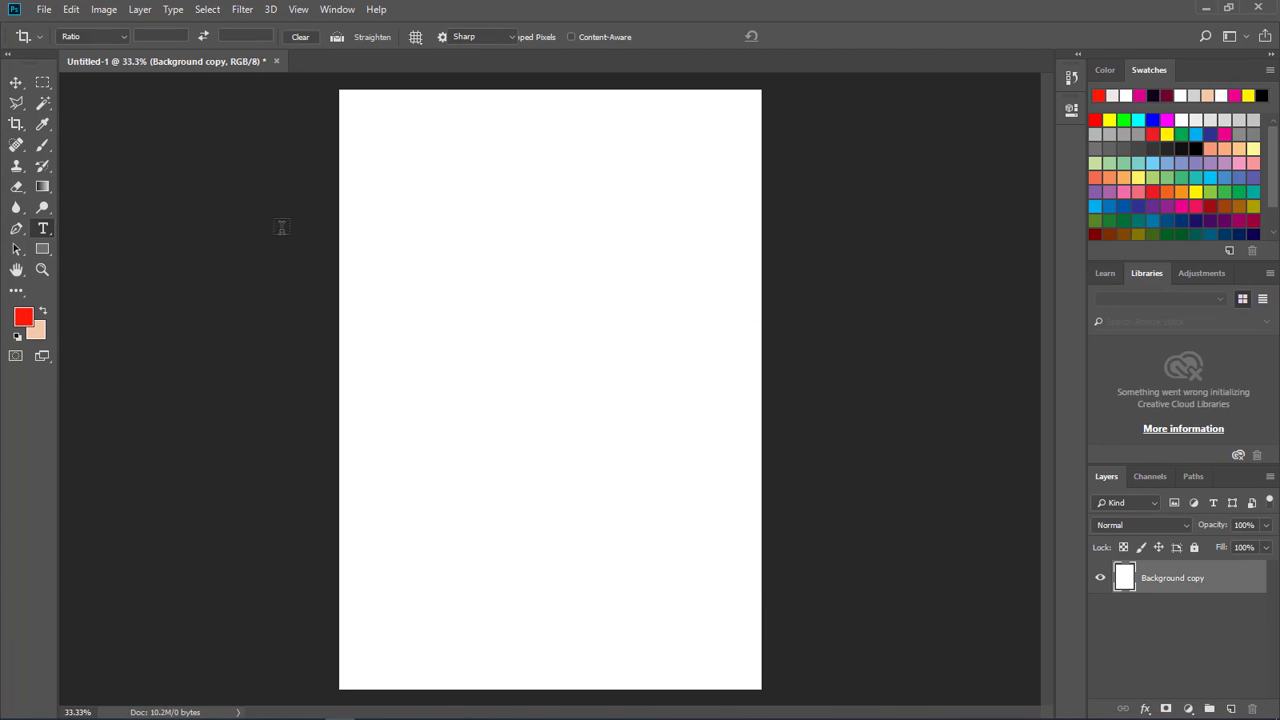
click(407, 214)
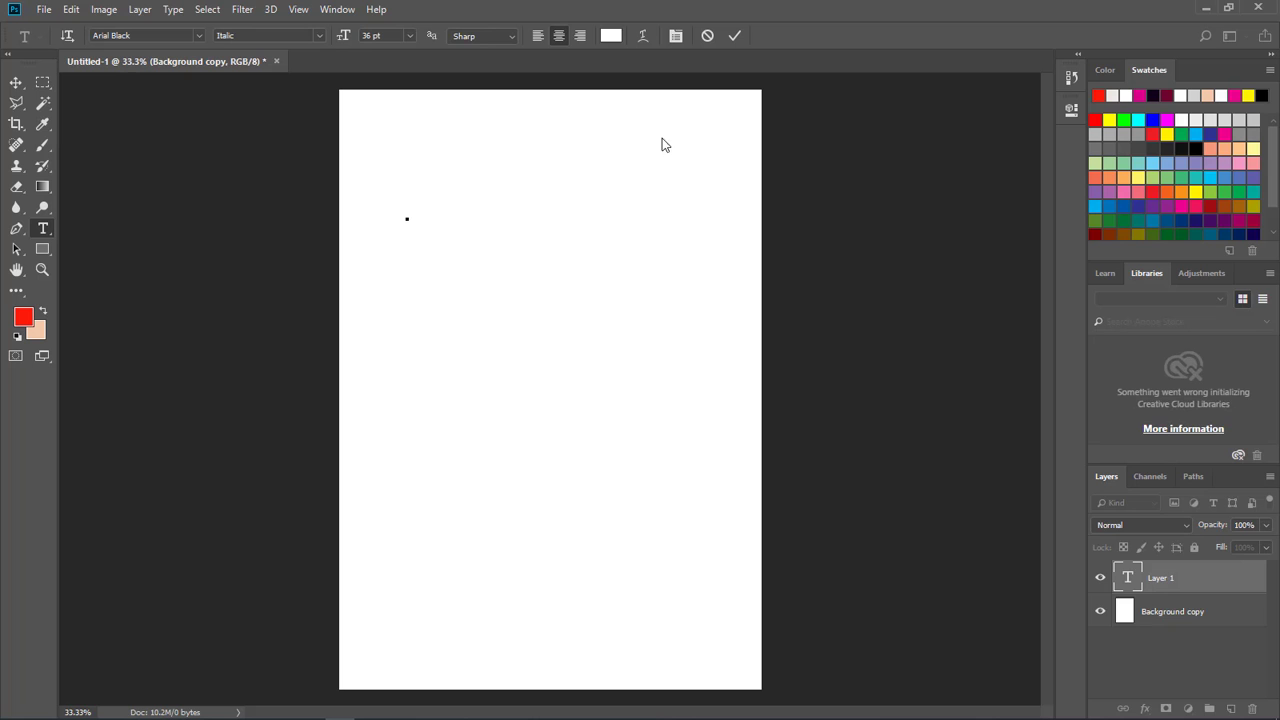
click(611, 36)
click(589, 340)
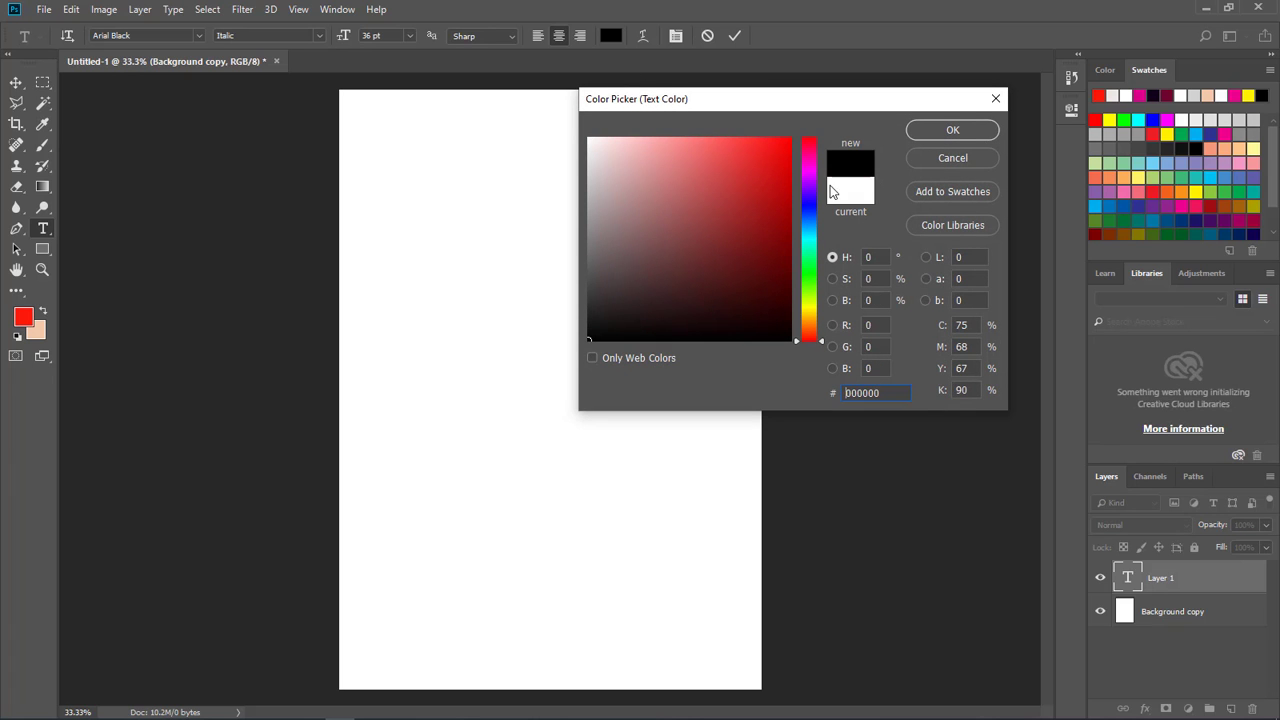
click(920, 132)
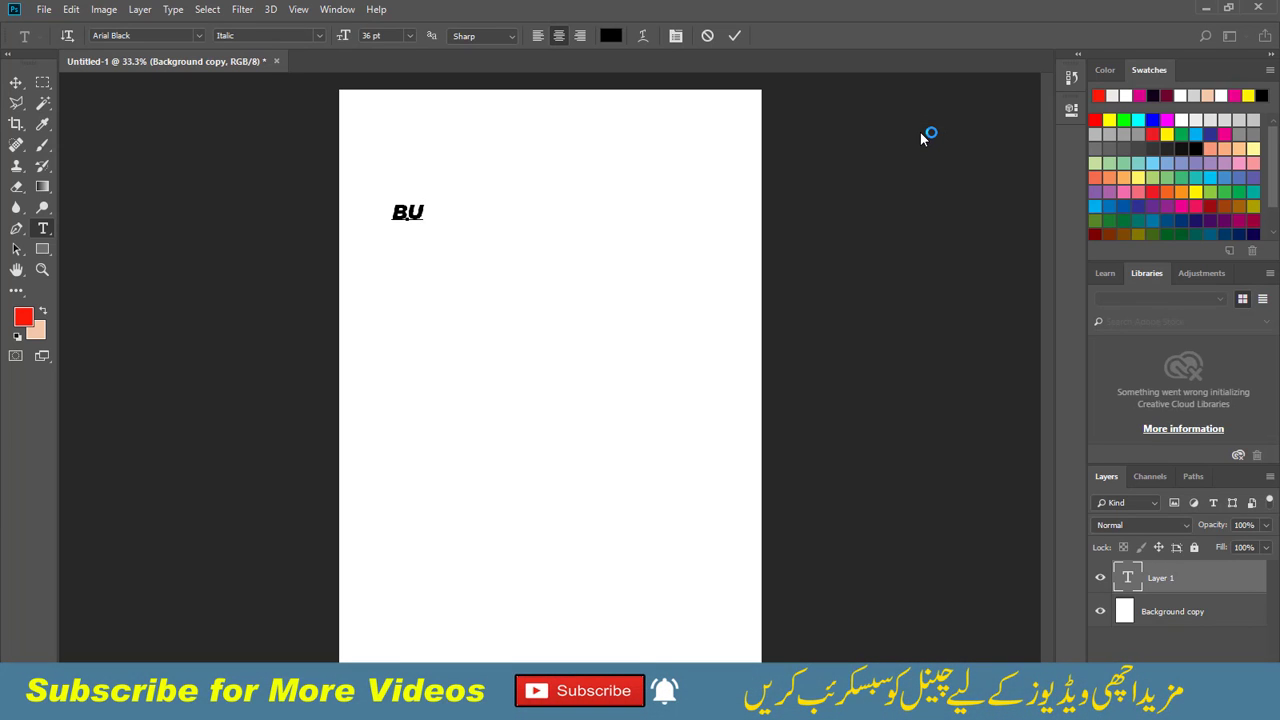
text(RGER)
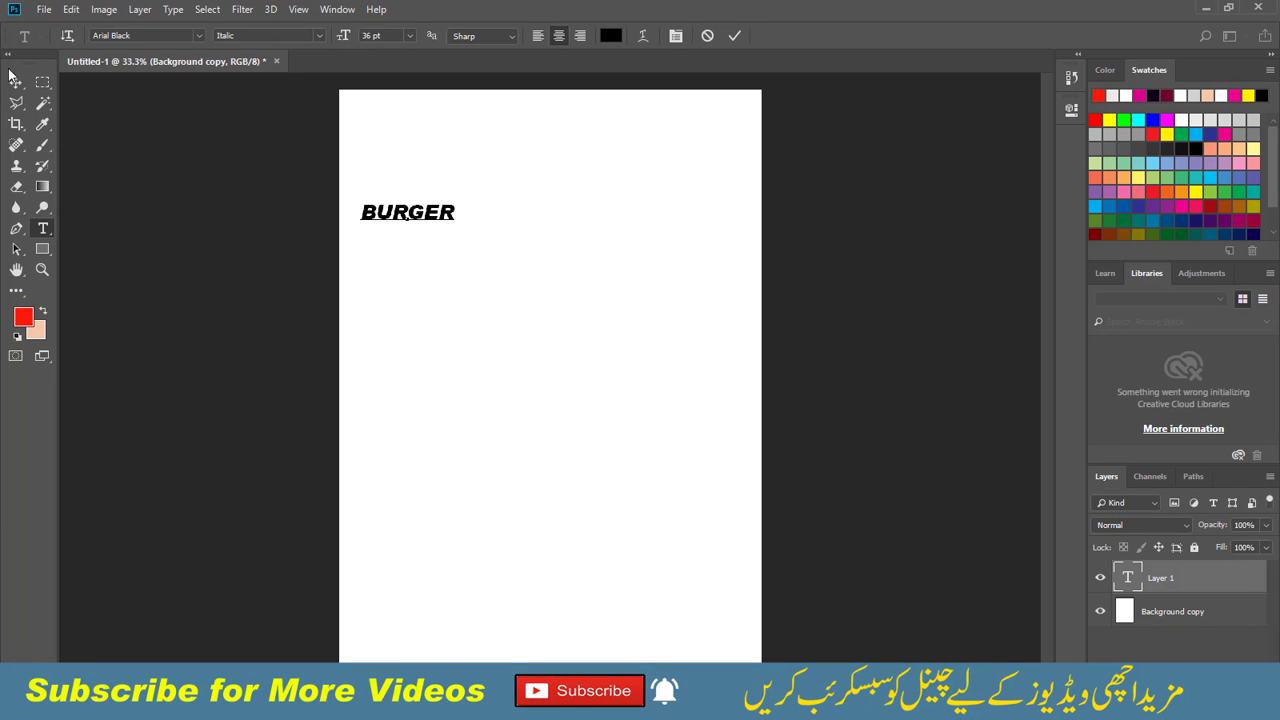
click(12, 77)
mouse_move(440, 226)
mouse_down()
mouse_move(470, 233)
mouse_move(547, 194)
mouse_up()
key(ctrl+t)
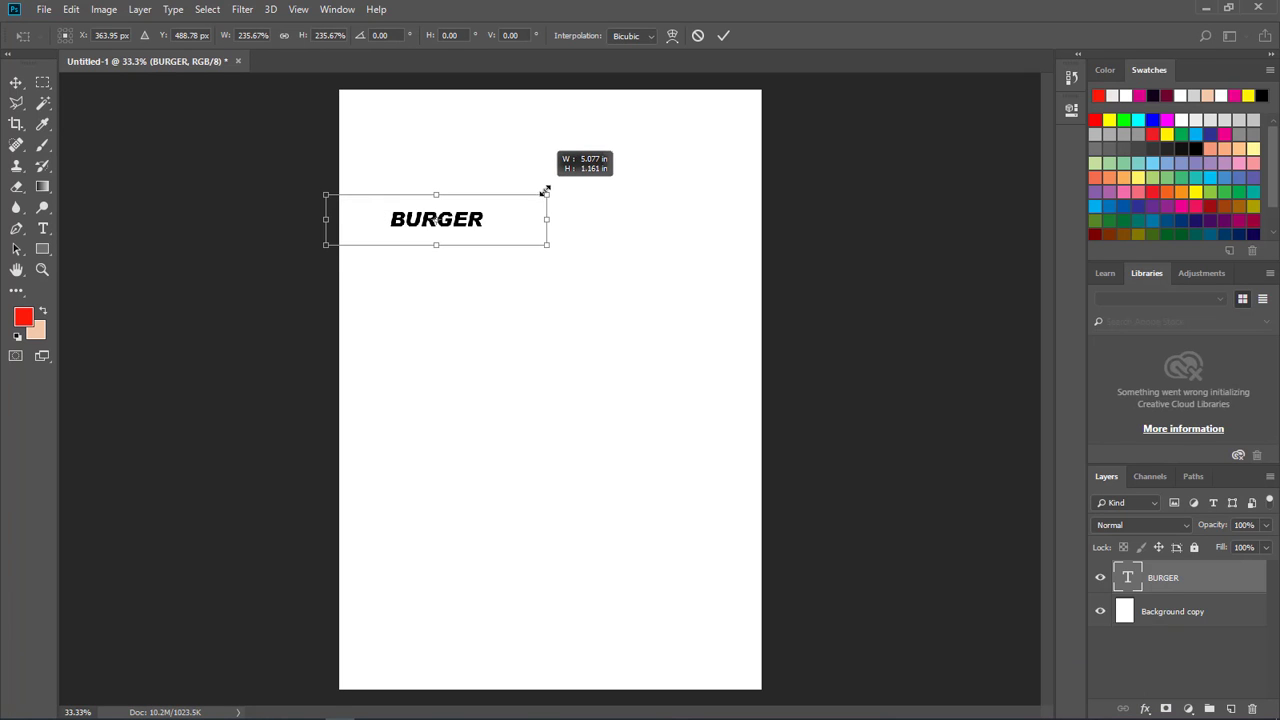
Apply the enlargement, shift BURGER right, and rotate it about -7.7° upward
key(Return)
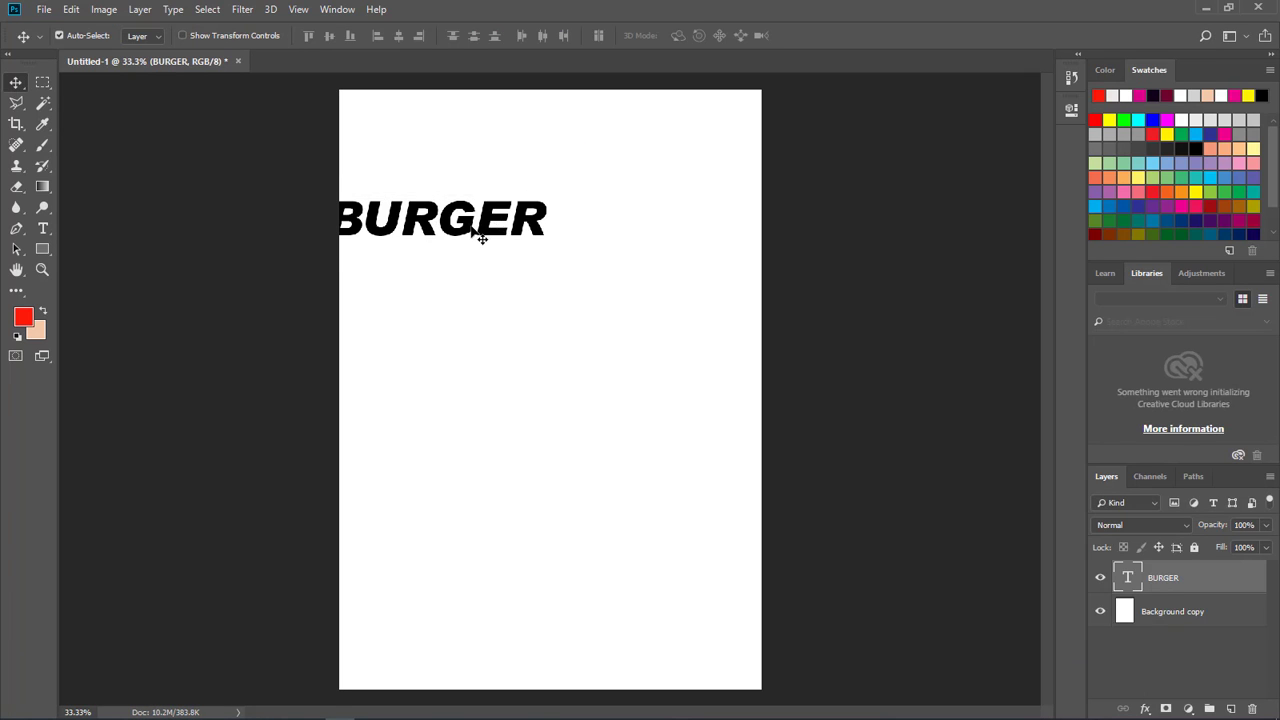
drag(480, 229, 541, 226)
key(ctrl+t)
drag(457, 327, 472, 332)
key(Return)
Set the BURGER title in the Brush Script Std font
key(t)
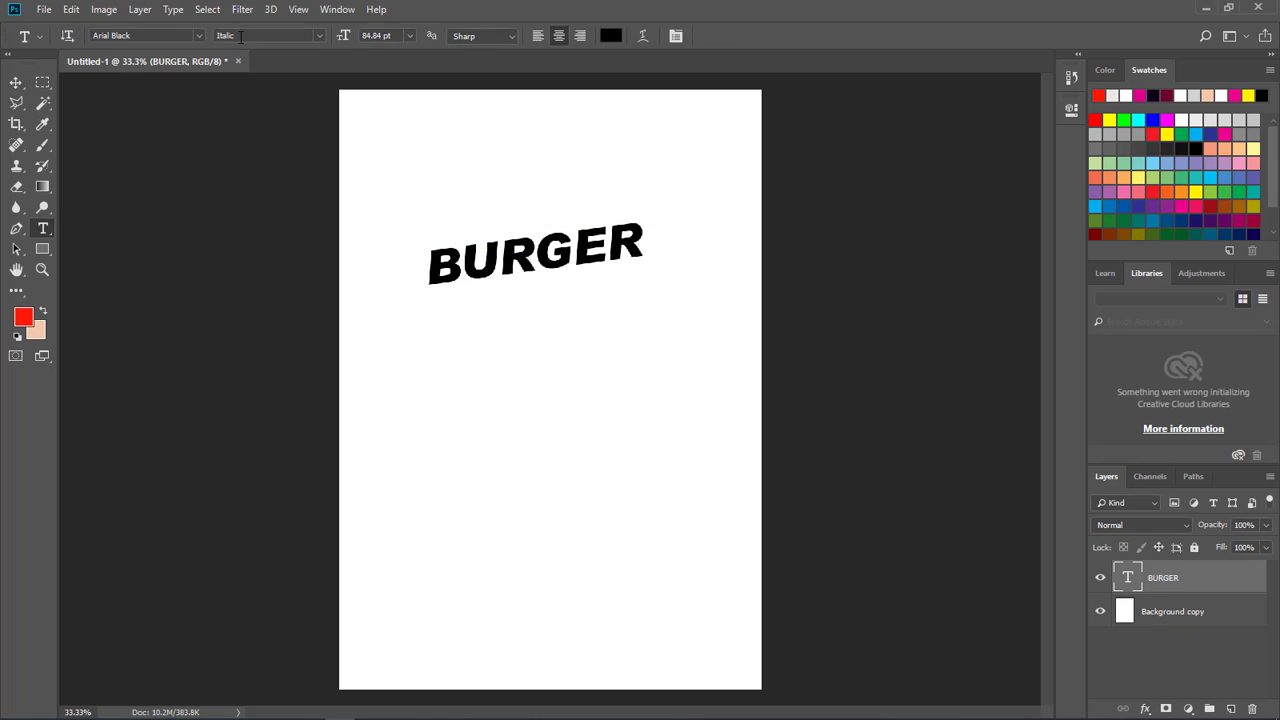
click(199, 35)
click(286, 89)
click(199, 35)
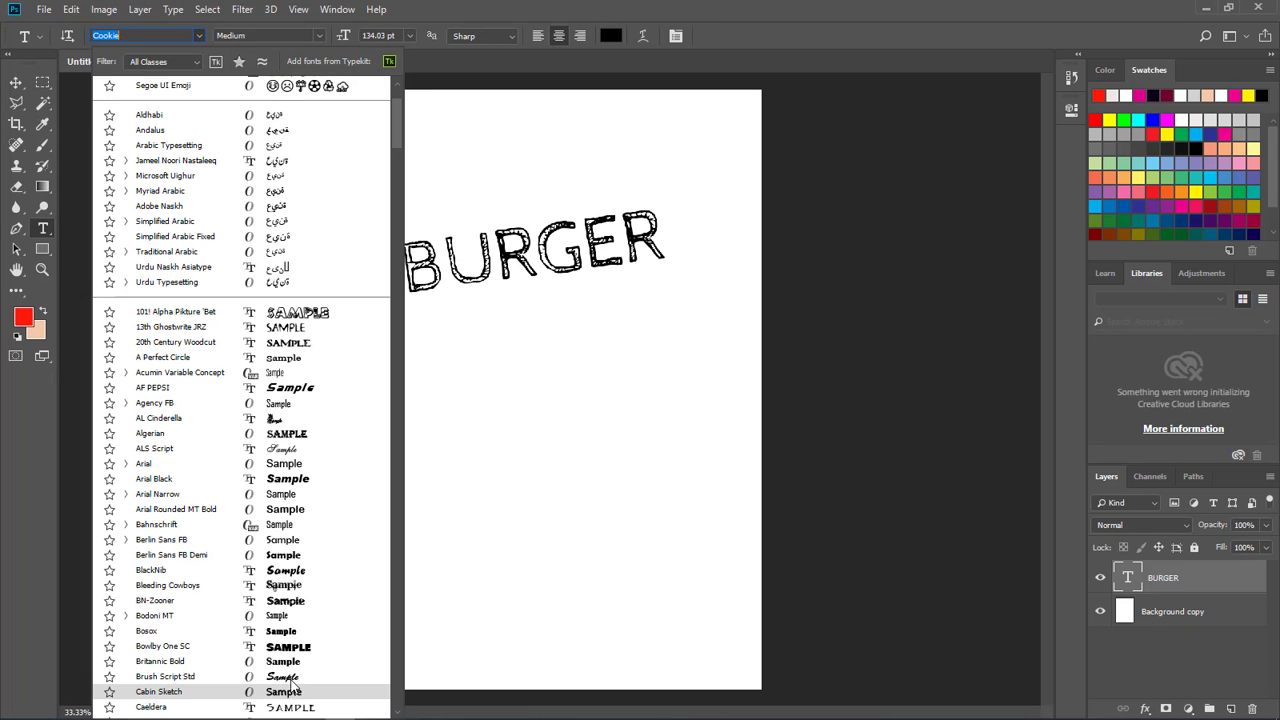
click(293, 682)
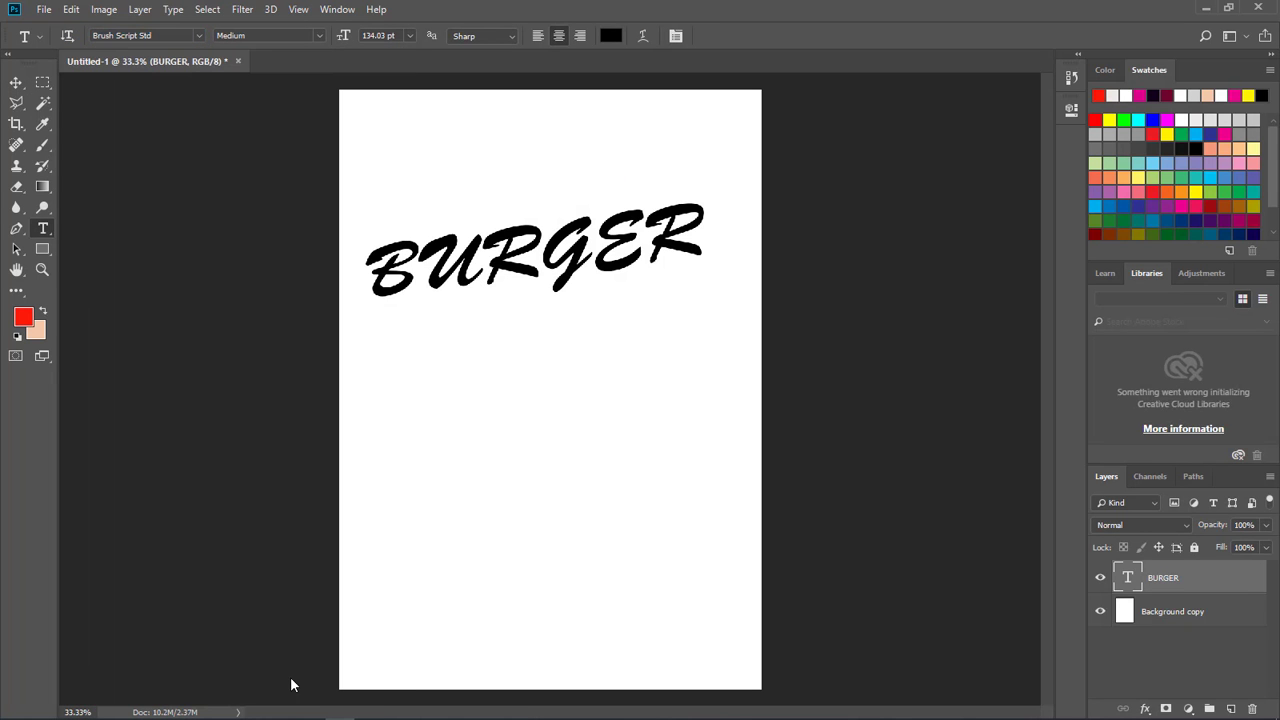
Scale the BURGER title down to about 90%
click(16, 82)
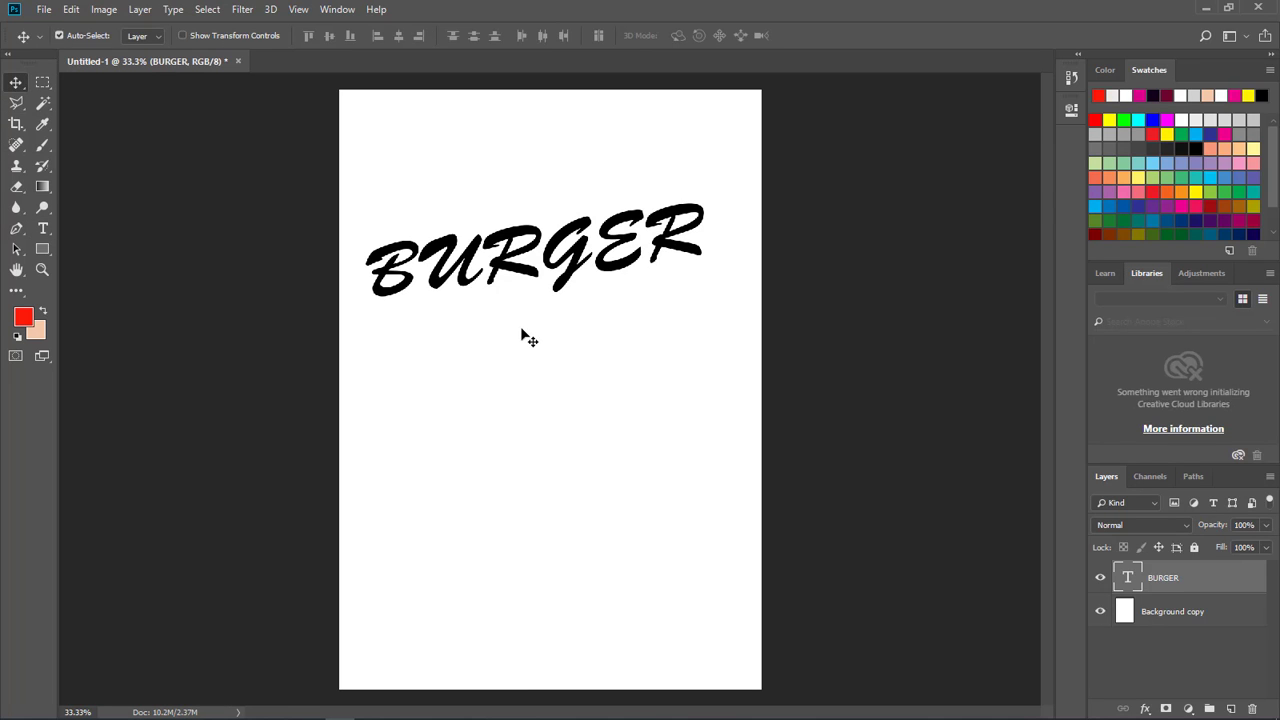
key(ctrl+t)
drag(714, 186, 693, 196)
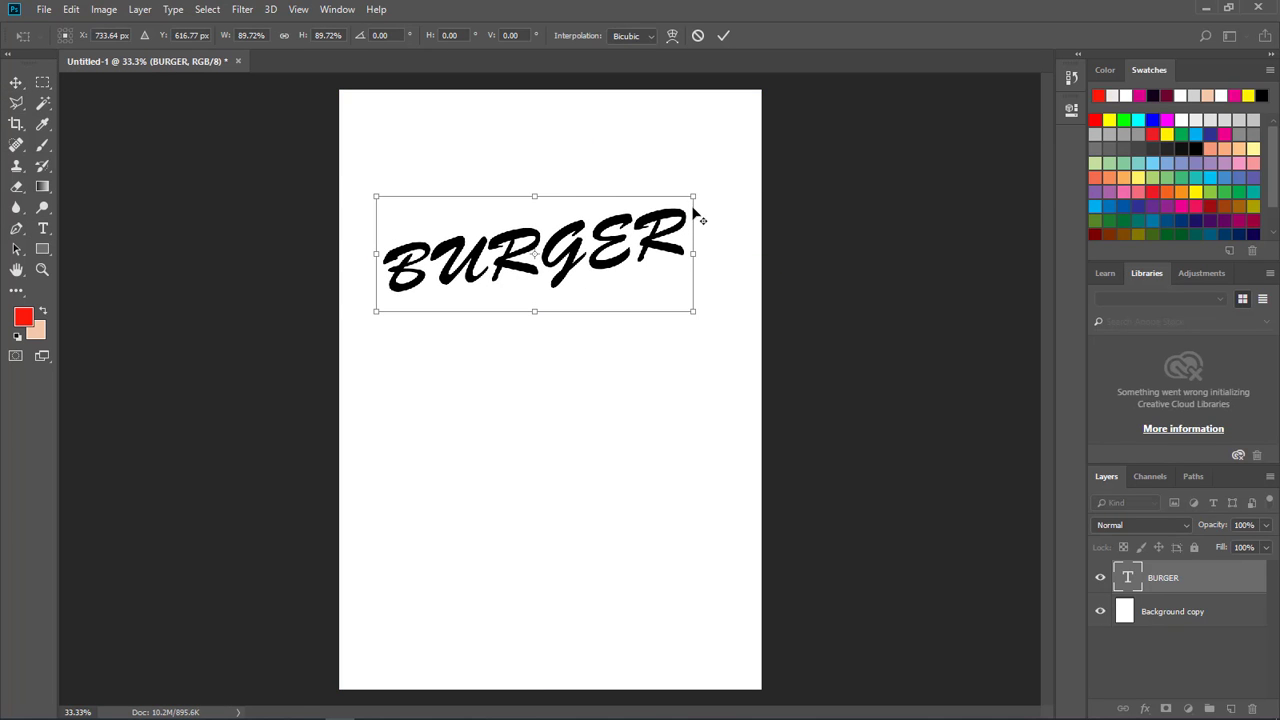
drag(694, 209, 700, 196)
key(Return)
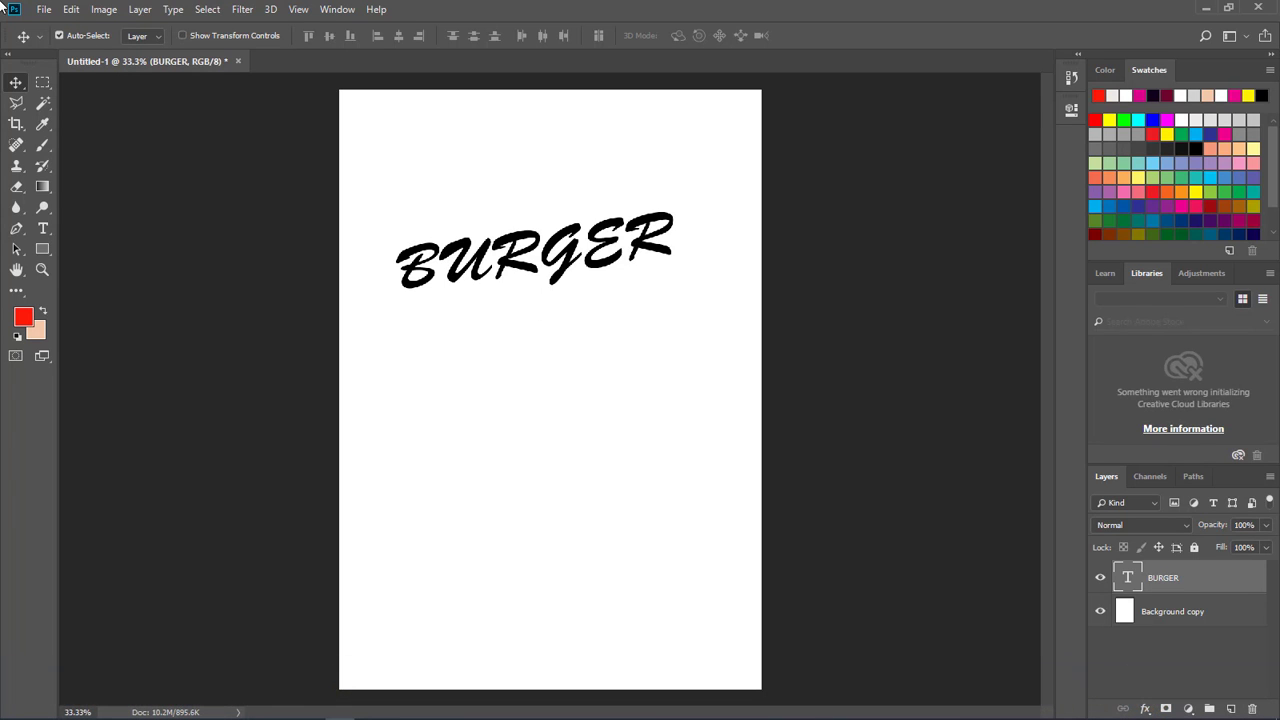
Open BER PSD from the Downloads folder through File > Open
click(44, 9)
click(50, 37)
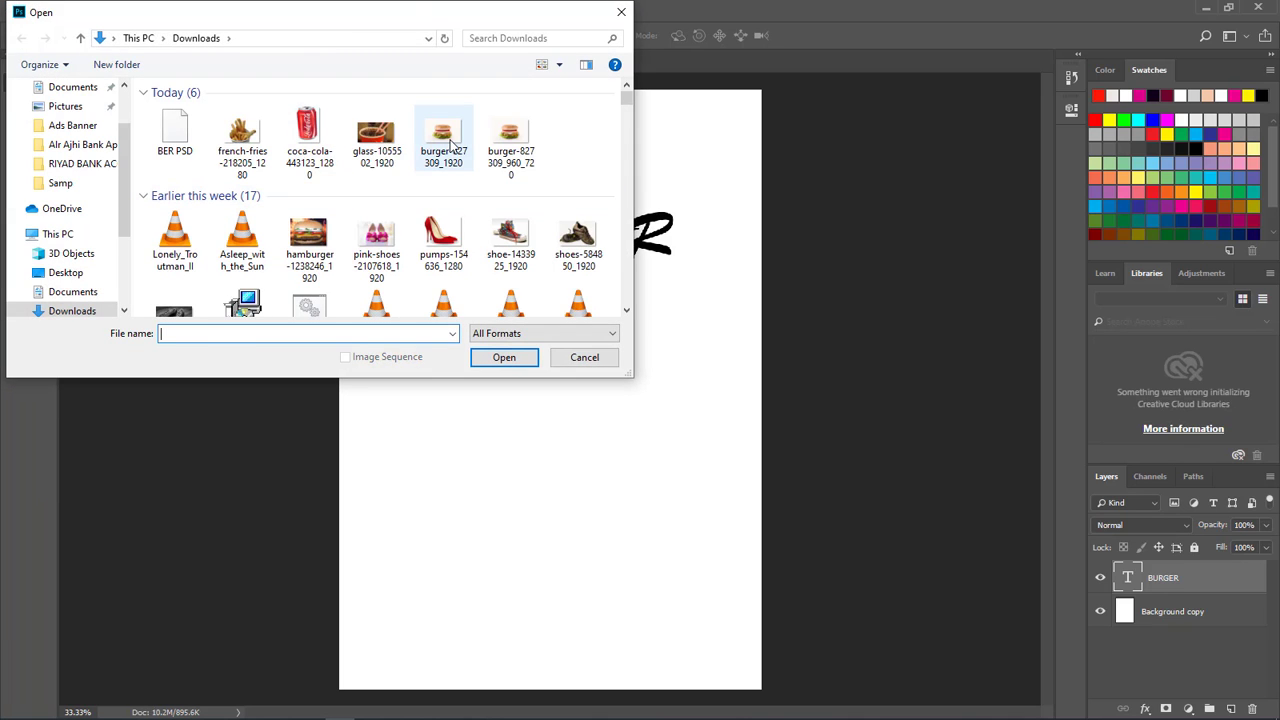
click(443, 135)
double_click(185, 140)
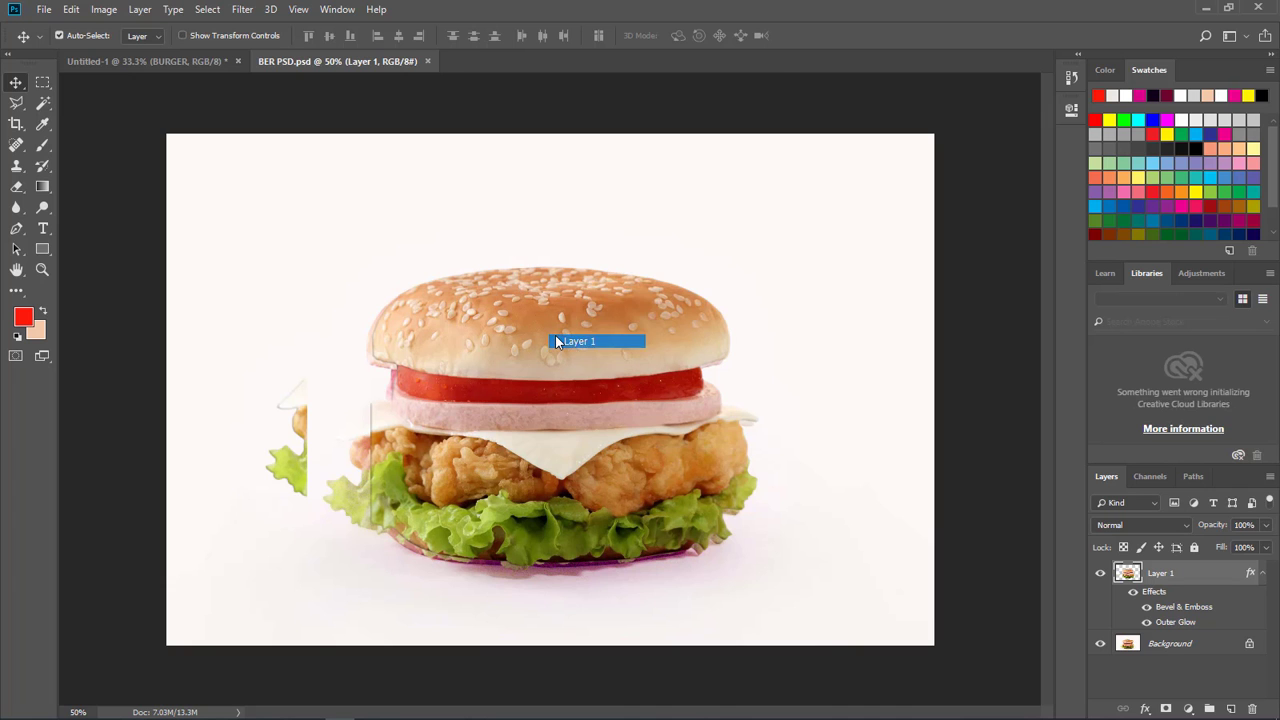
Set Magic Wand tolerance to 20 and delete the burger's white background
key(Tab)
key(ctrl+1)
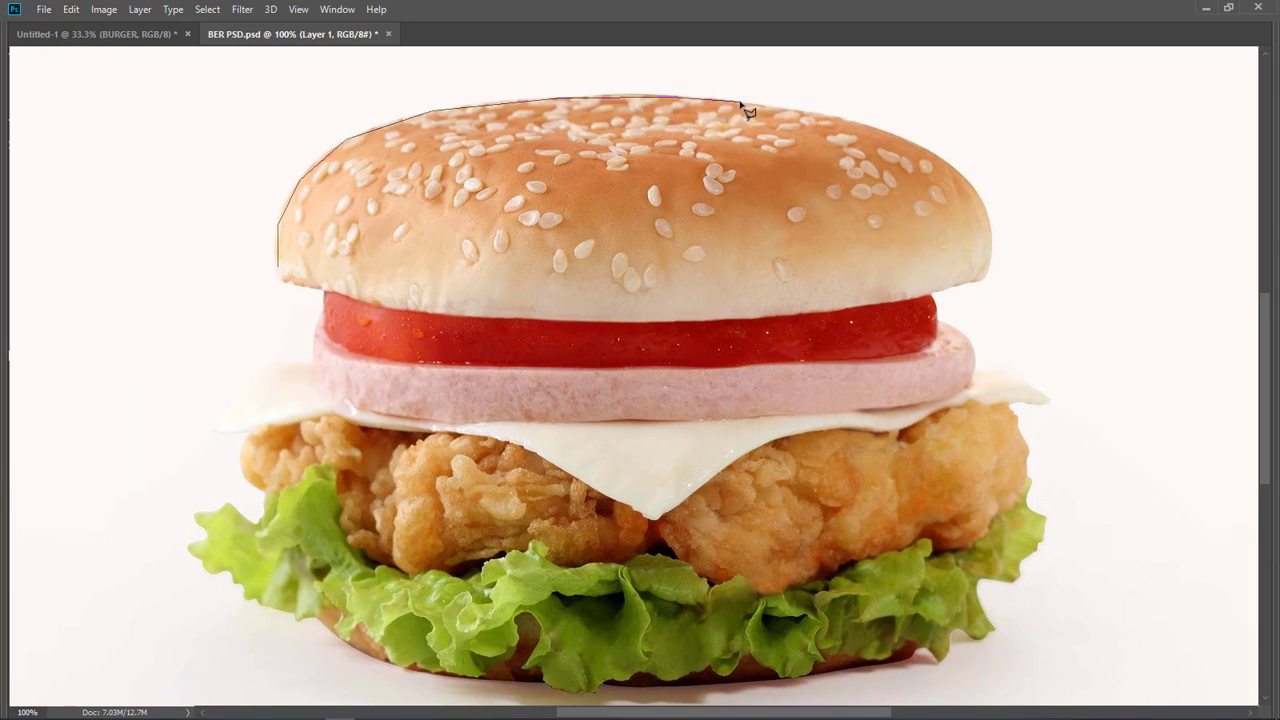
key(ctrl+plus)
key(ctrl+plus)
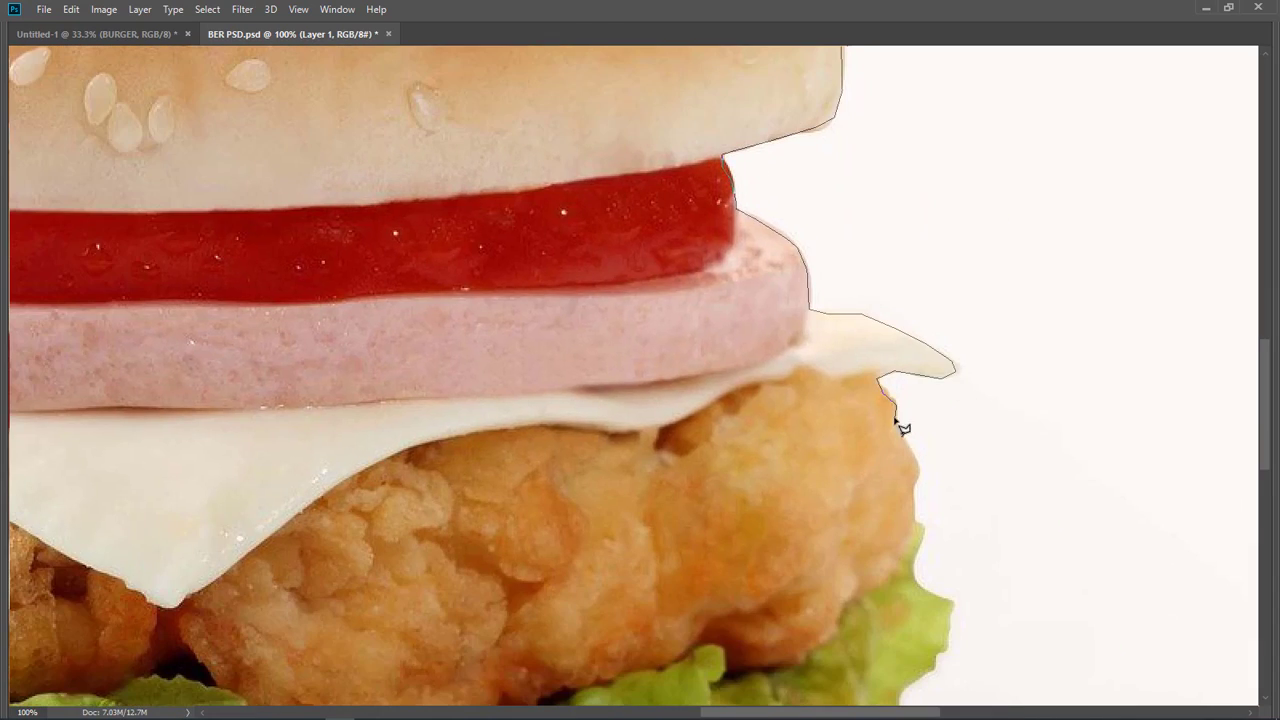
scroll(875, 330, down, 3)
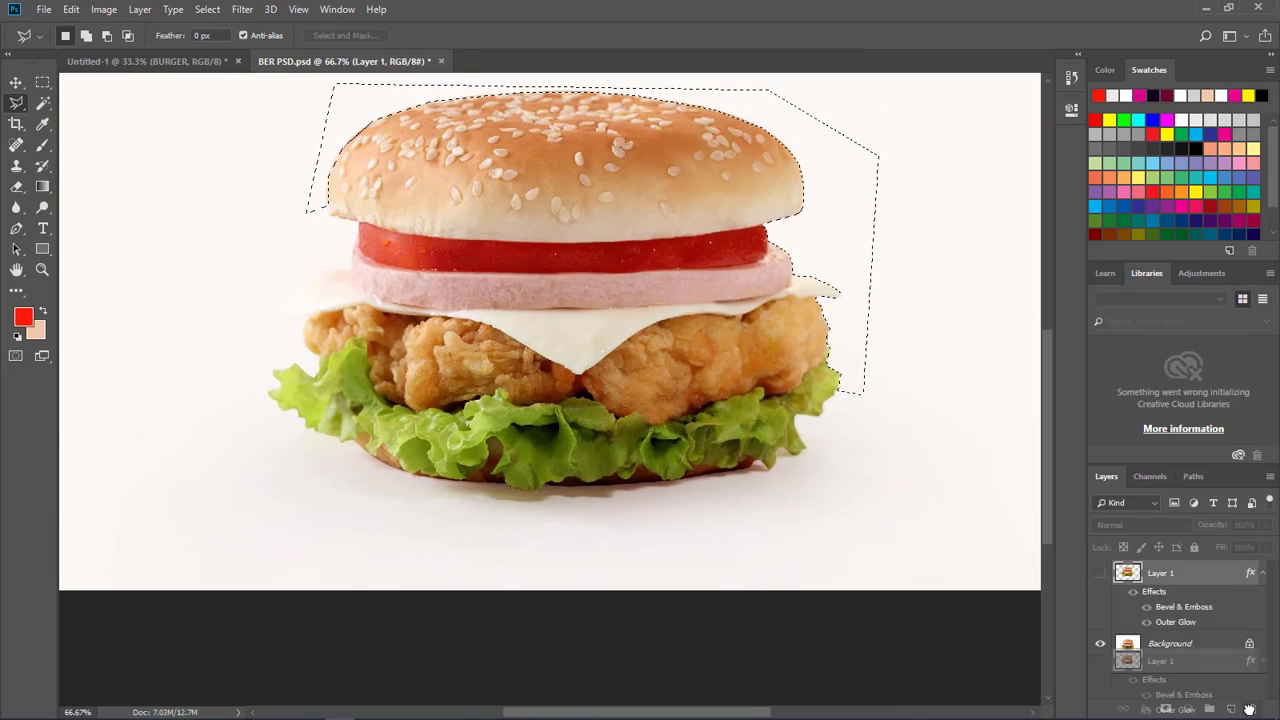
double_click(360, 35)
text(20)
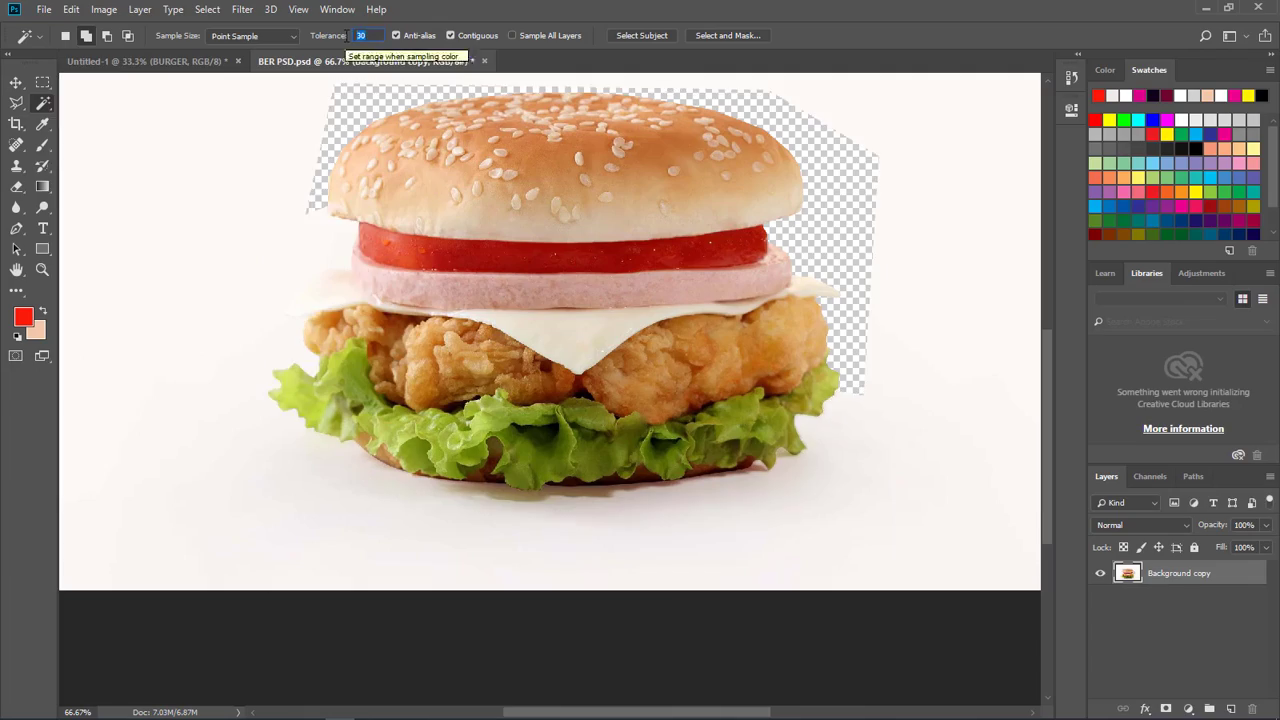
click(200, 320)
key(Delete)
key(ctrl+d)
Try selecting the grey shadow under the burger with the Magic Wand
key(ctrl+plus)
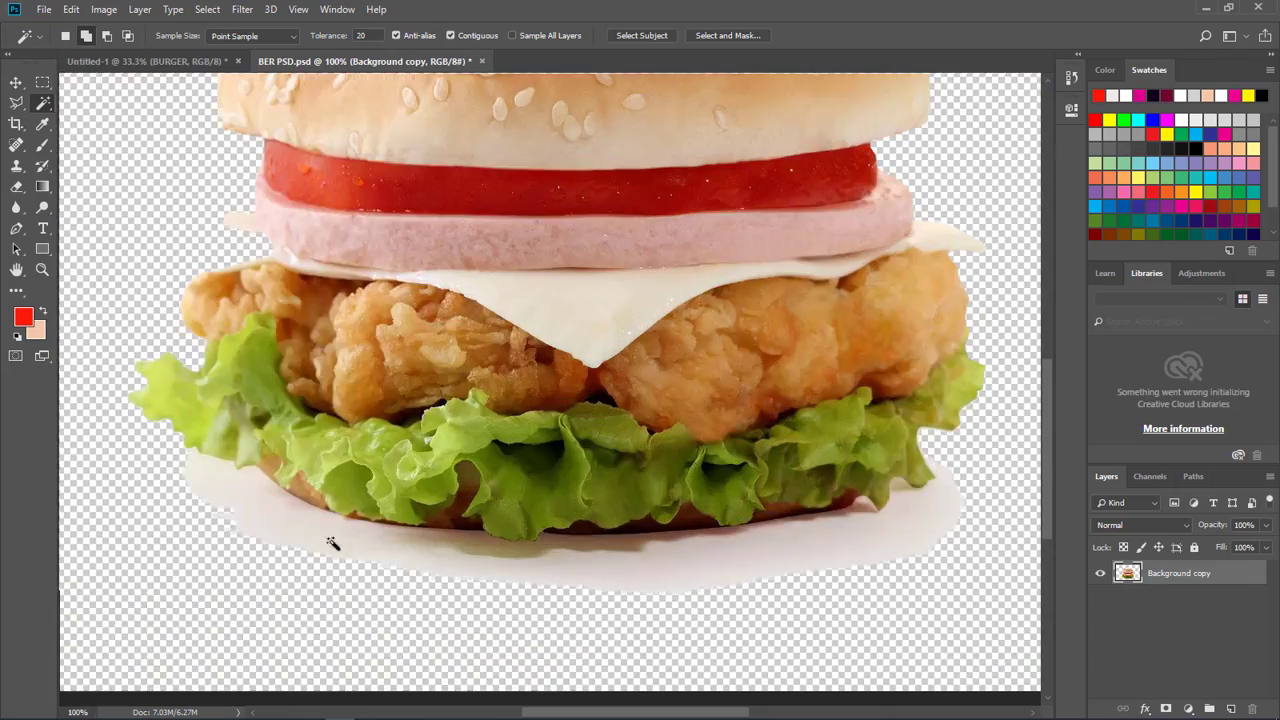
click(345, 540)
right_click(569, 555)
click(598, 398)
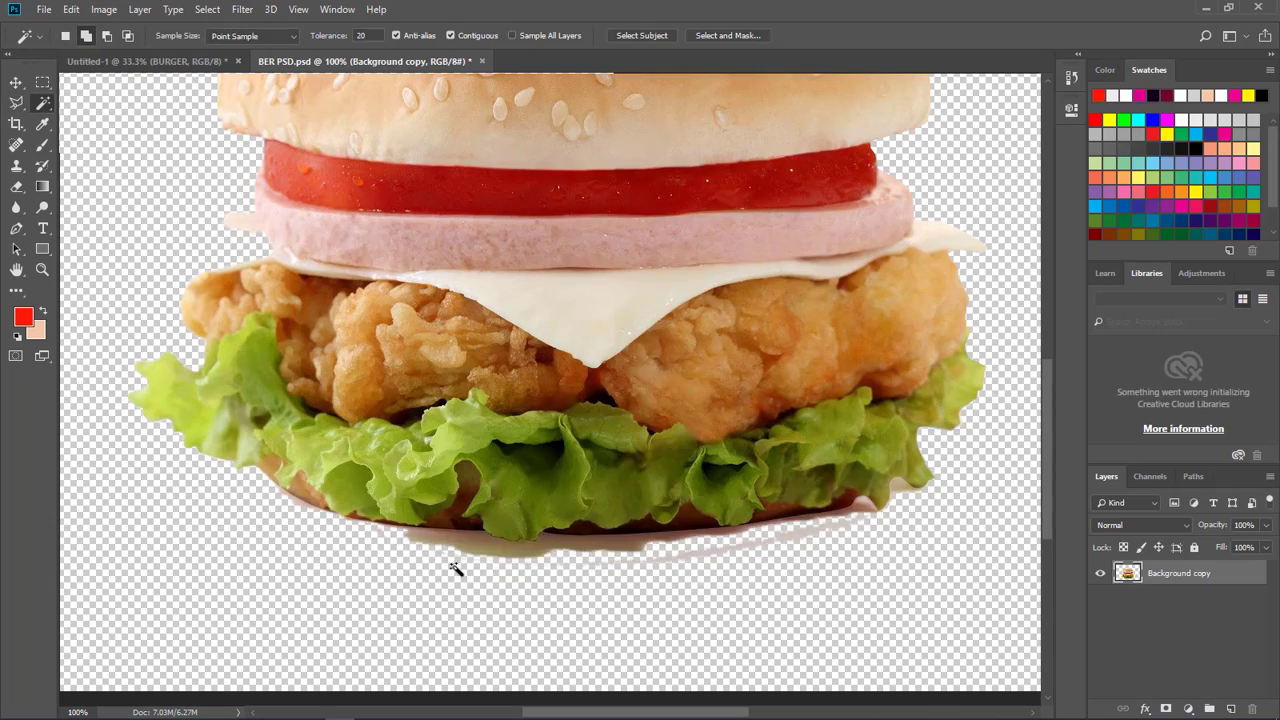
key(ctrl+plus)
key(l)
key(Escape)
key(w)
click(530, 580)
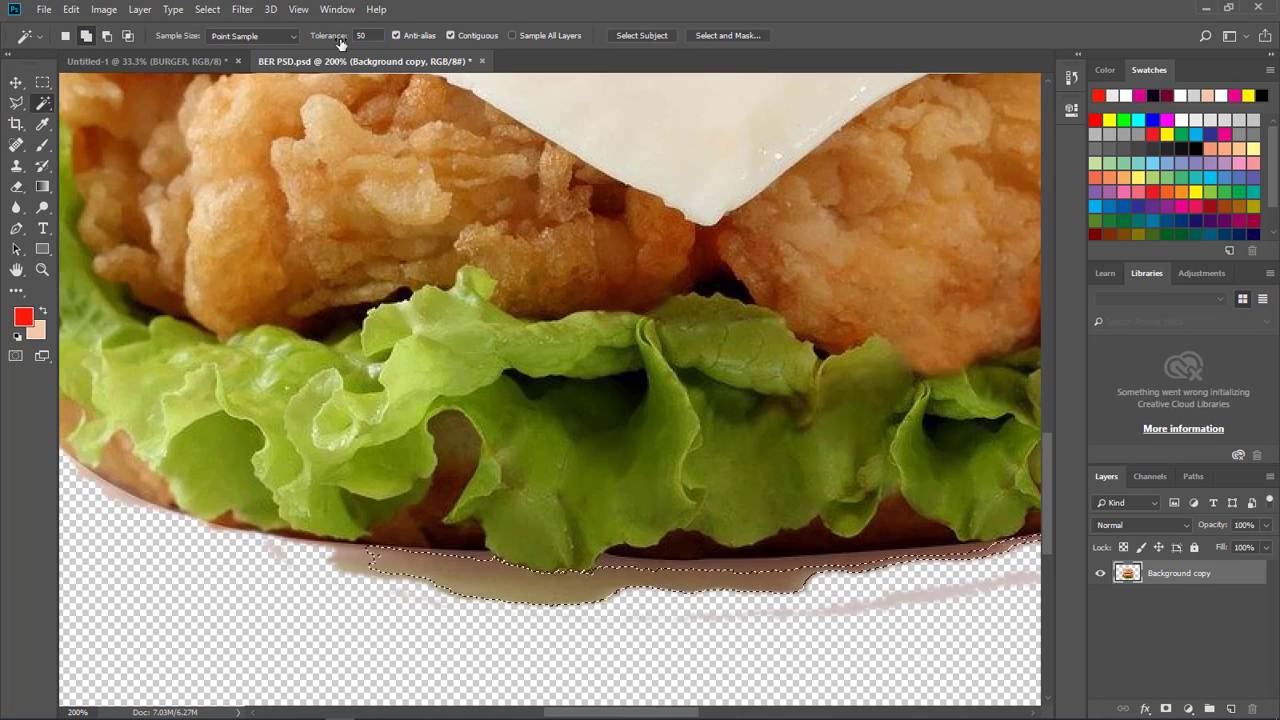
key(ctrl+minus)
key(l)
Trace a Polygonal Lasso selection around the shadow below the bun
click(383, 488)
click(530, 481)
click(575, 476)
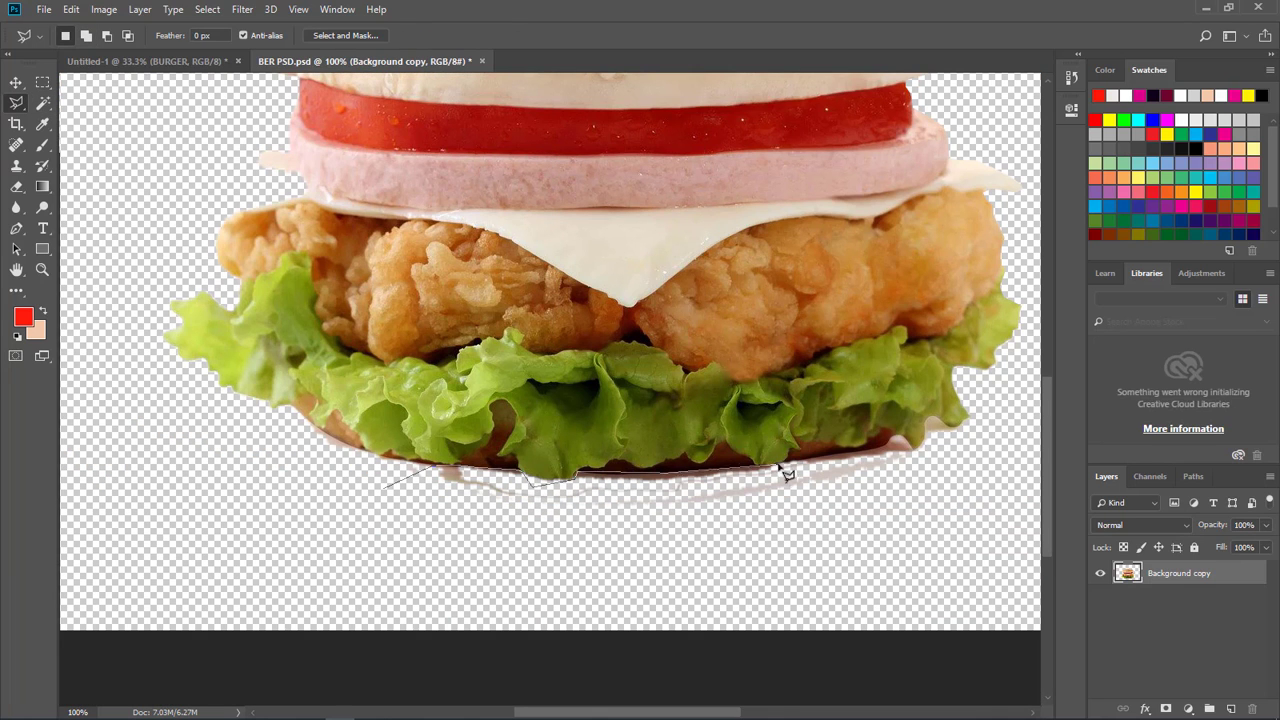
click(772, 465)
click(898, 440)
click(833, 518)
double_click(290, 519)
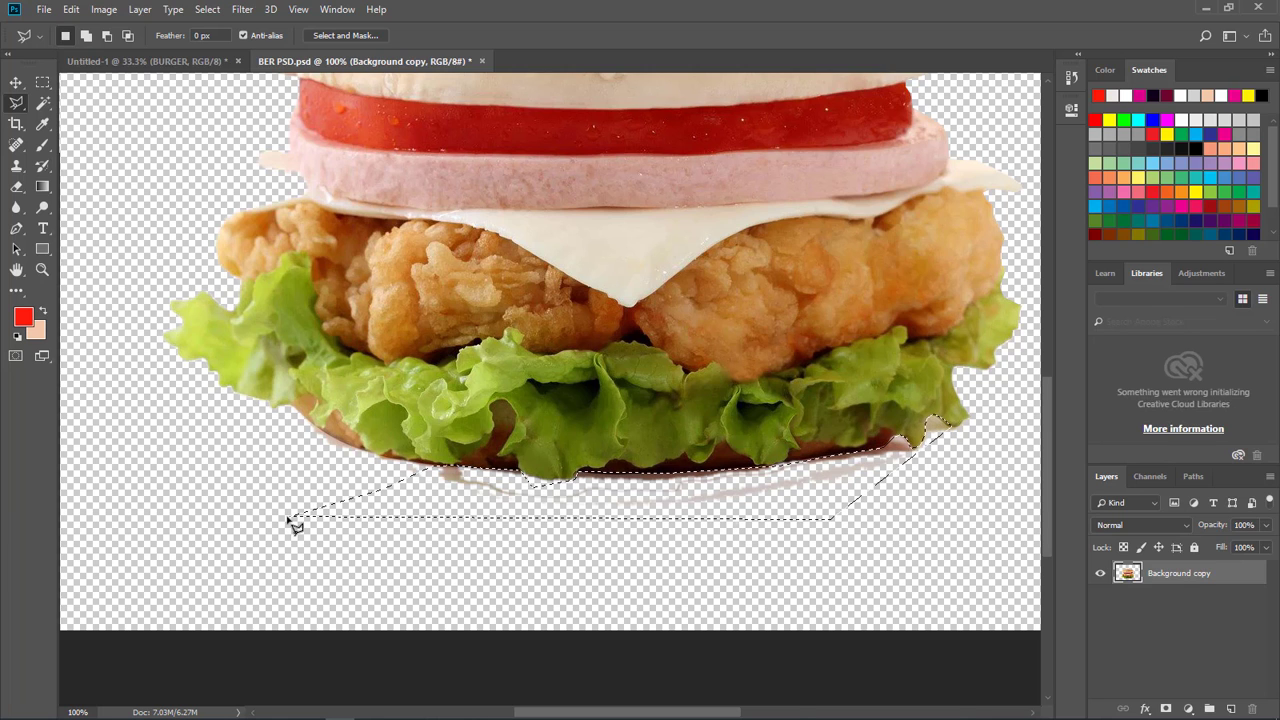
Feather the selection, delete the shadow, and deselect
right_click(446, 497)
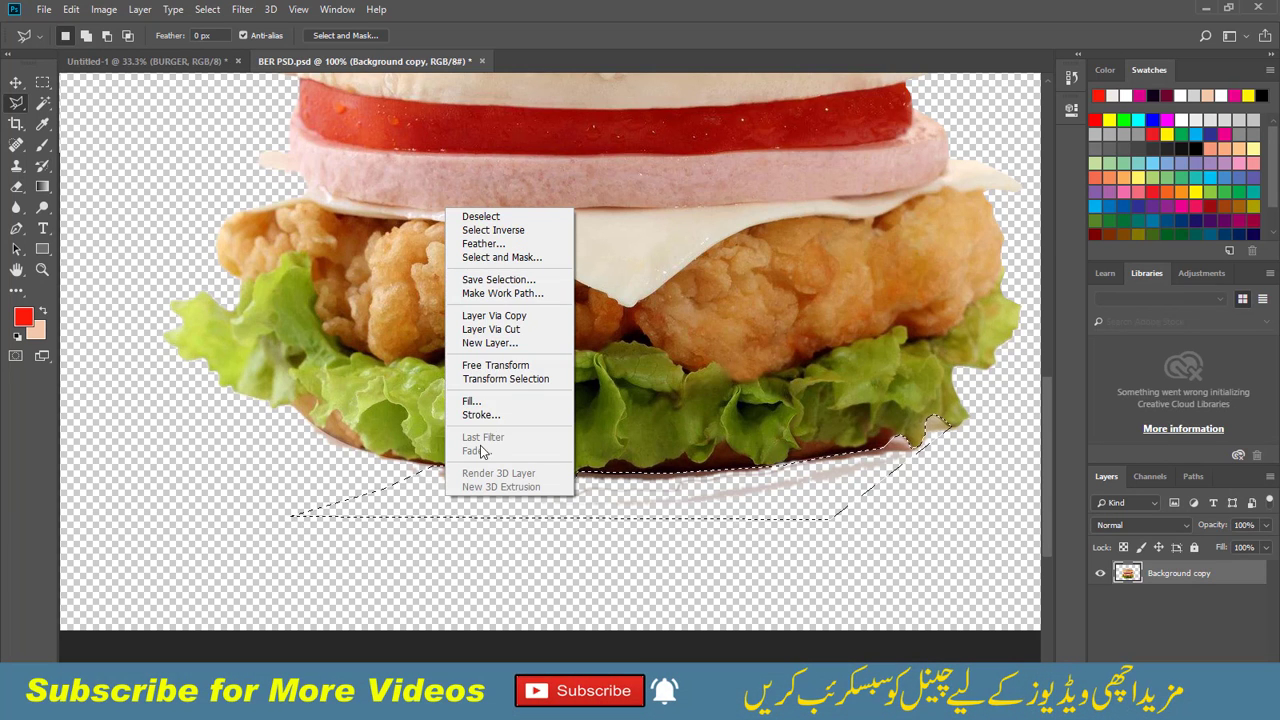
click(483, 244)
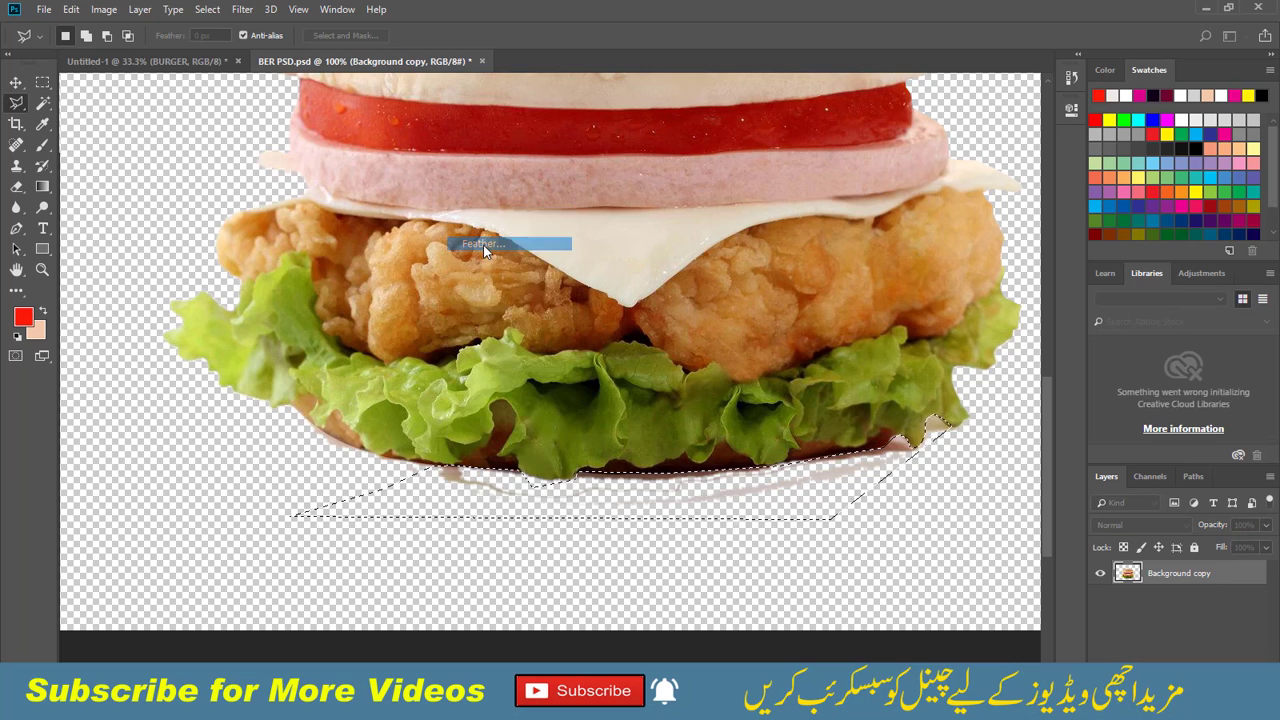
key(Return)
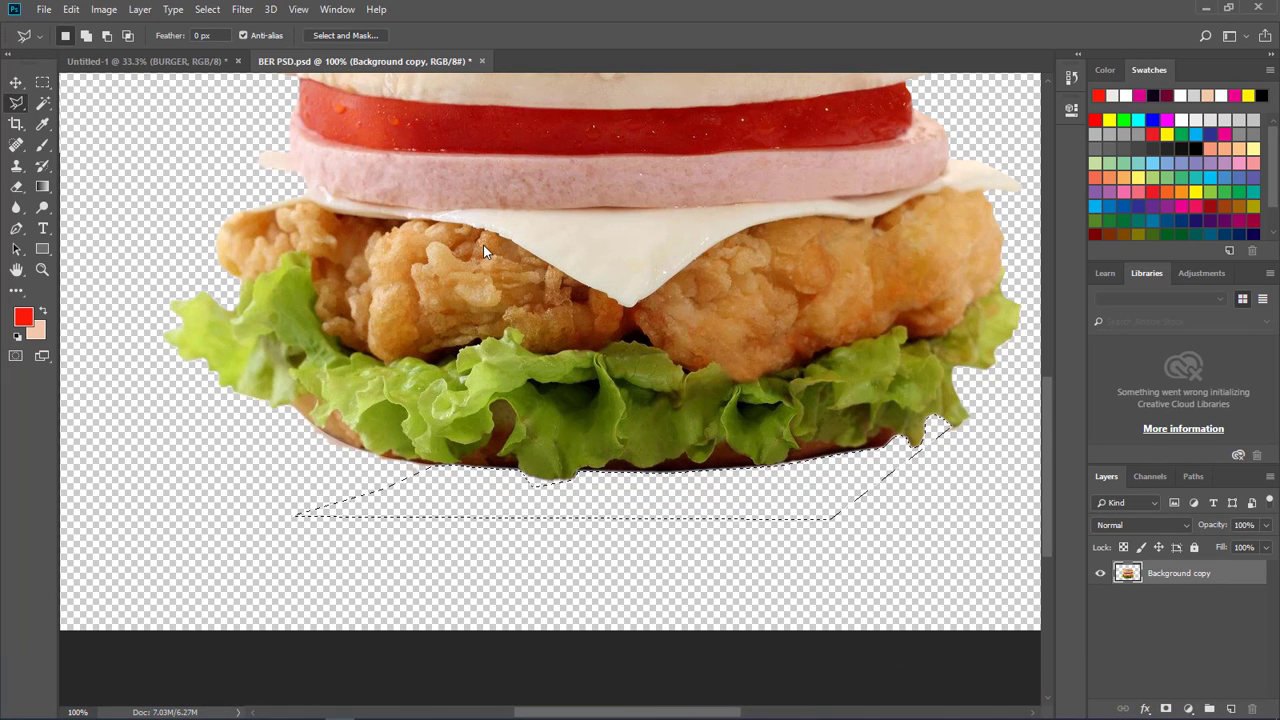
key(Delete)
key(ctrl+d)
key(ctrl+minus)
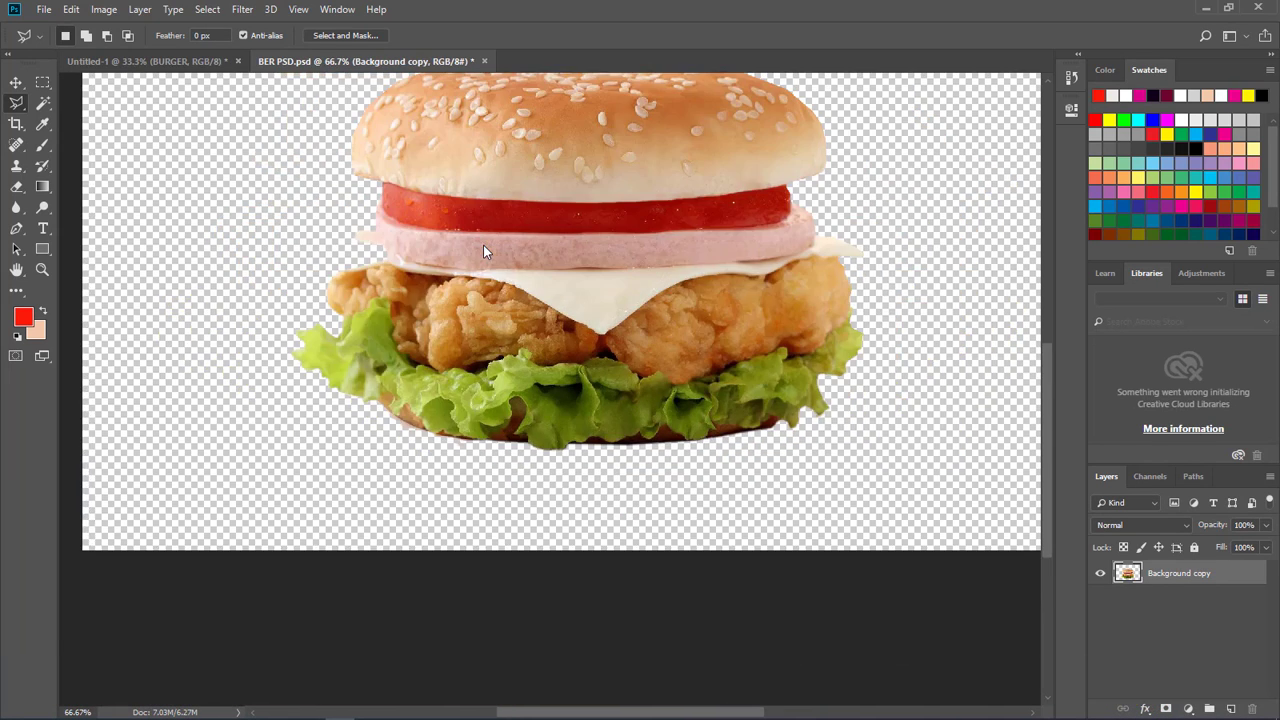
key(ctrl+minus)
Drag the cut-out burger into the poster below the BURGER title
key(v)
drag(530, 272, 537, 412)
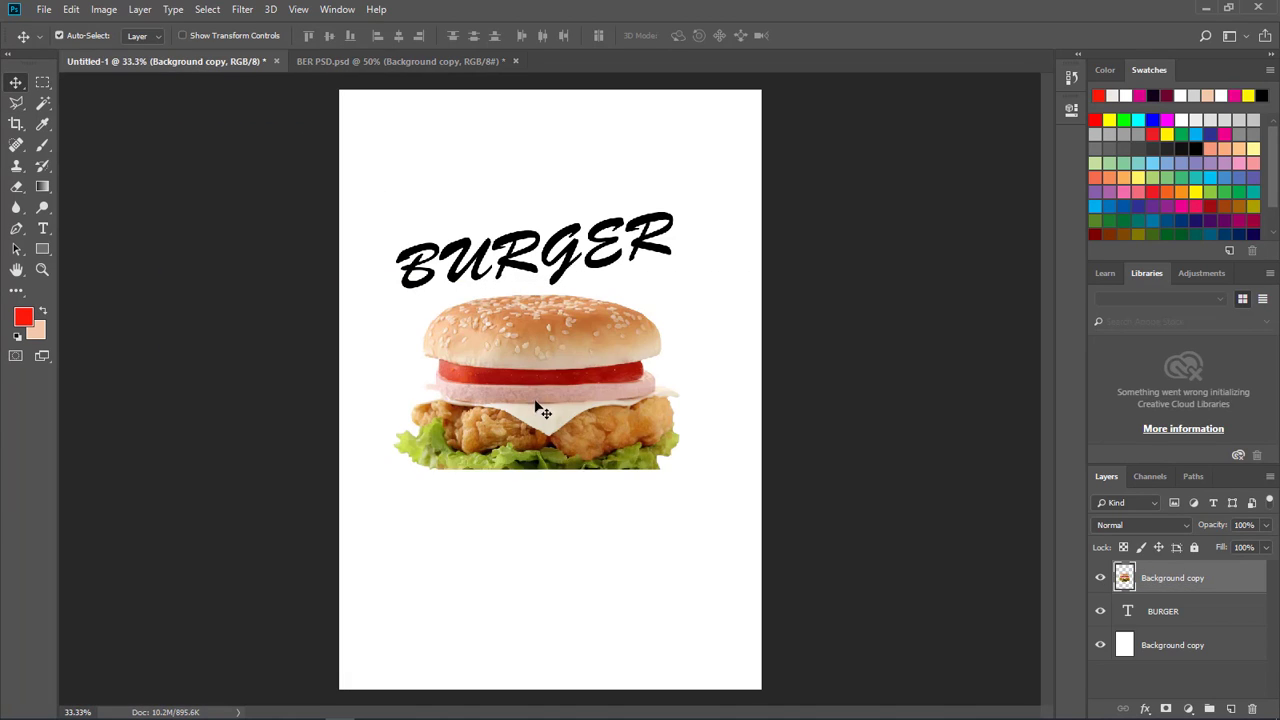
drag(535, 357, 545, 372)
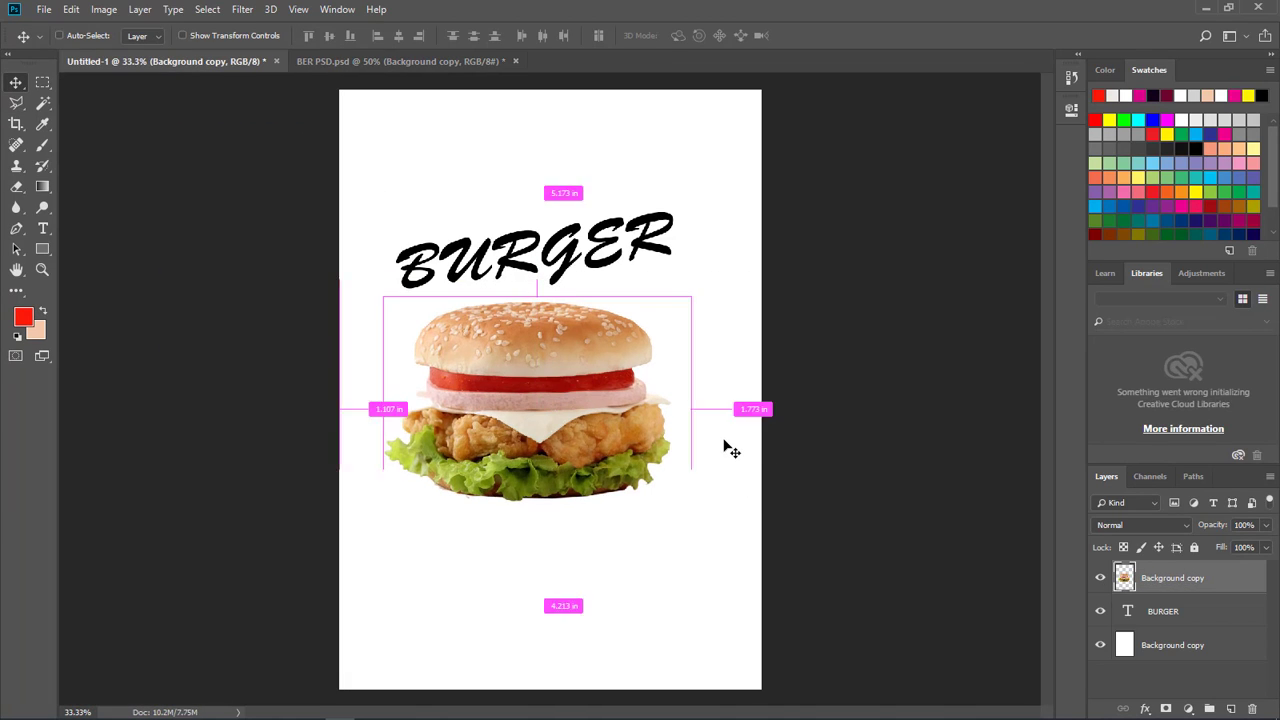
Bring the coca-cola image into the poster and scale the can to about 55%
key(ctrl+o)
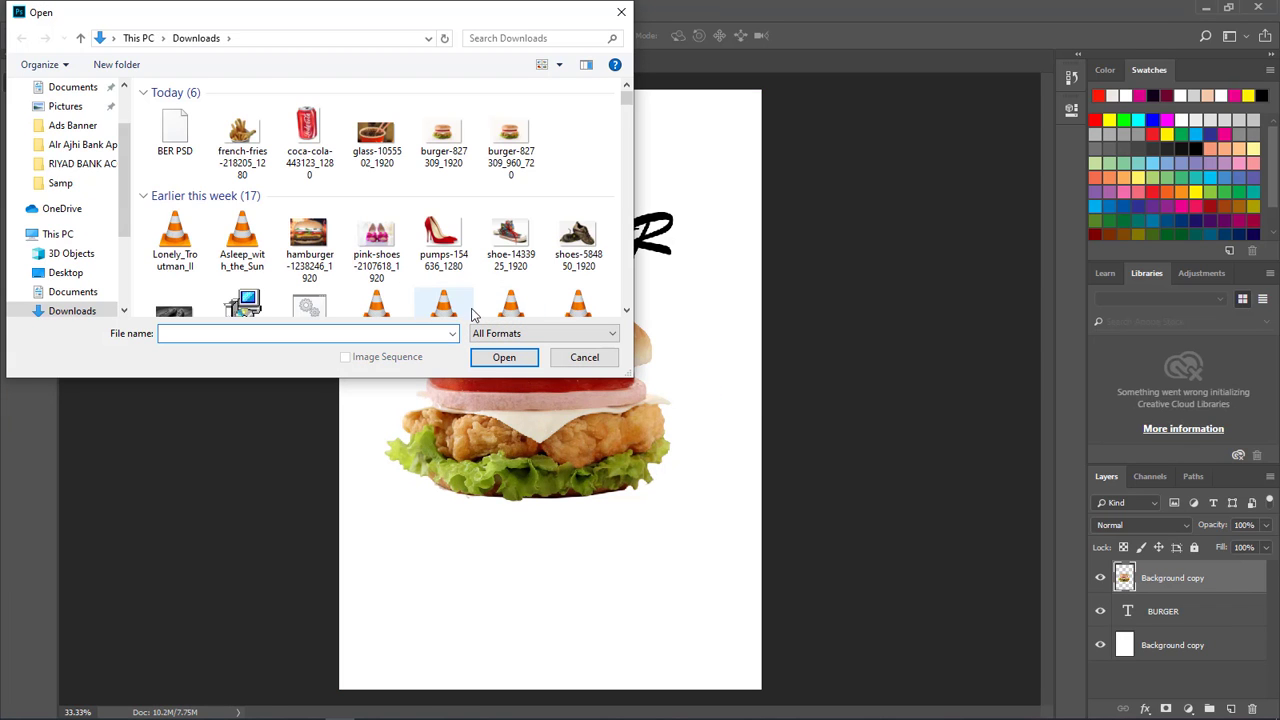
double_click(306, 129)
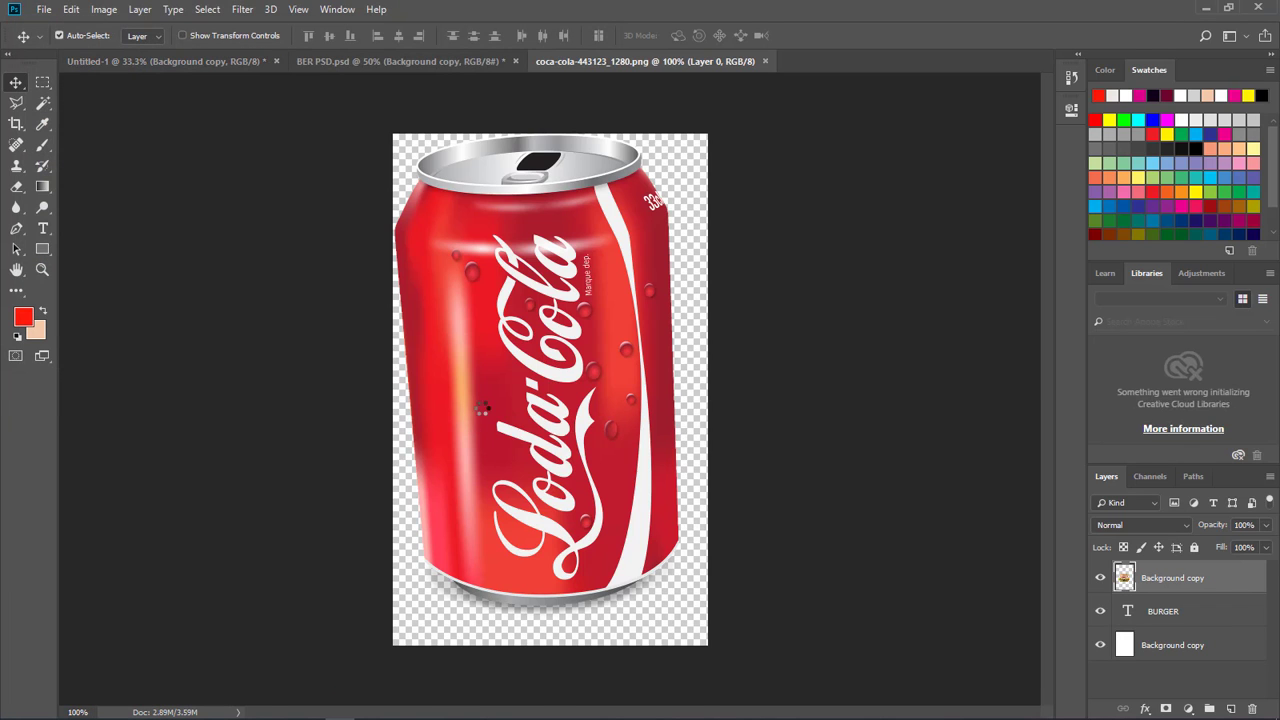
drag(423, 289, 576, 427)
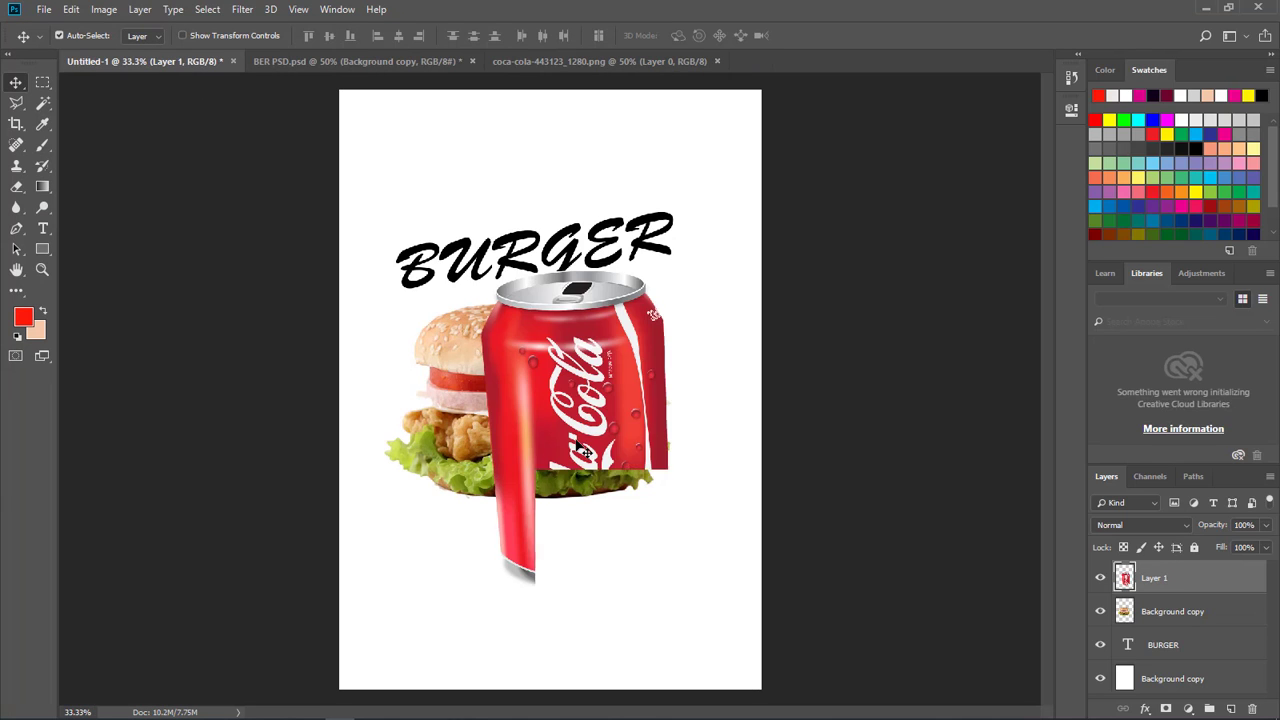
drag(576, 427, 620, 425)
key(ctrl+t)
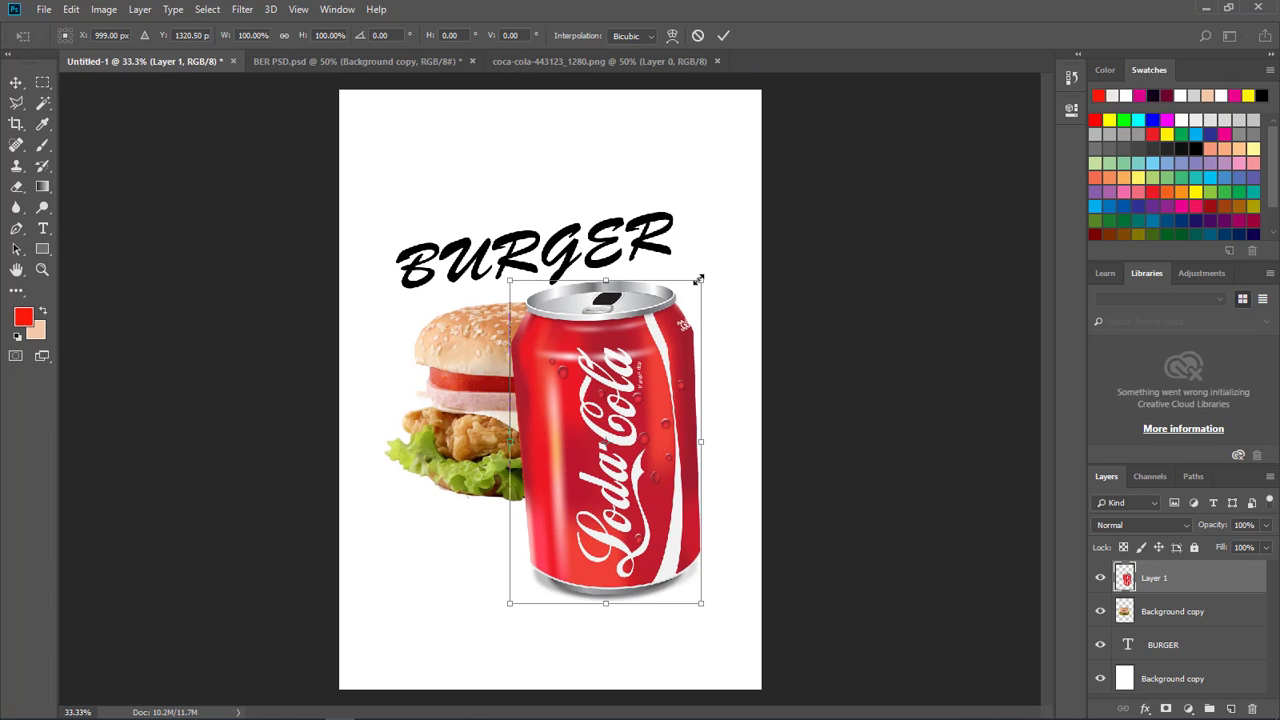
drag(698, 279, 658, 353)
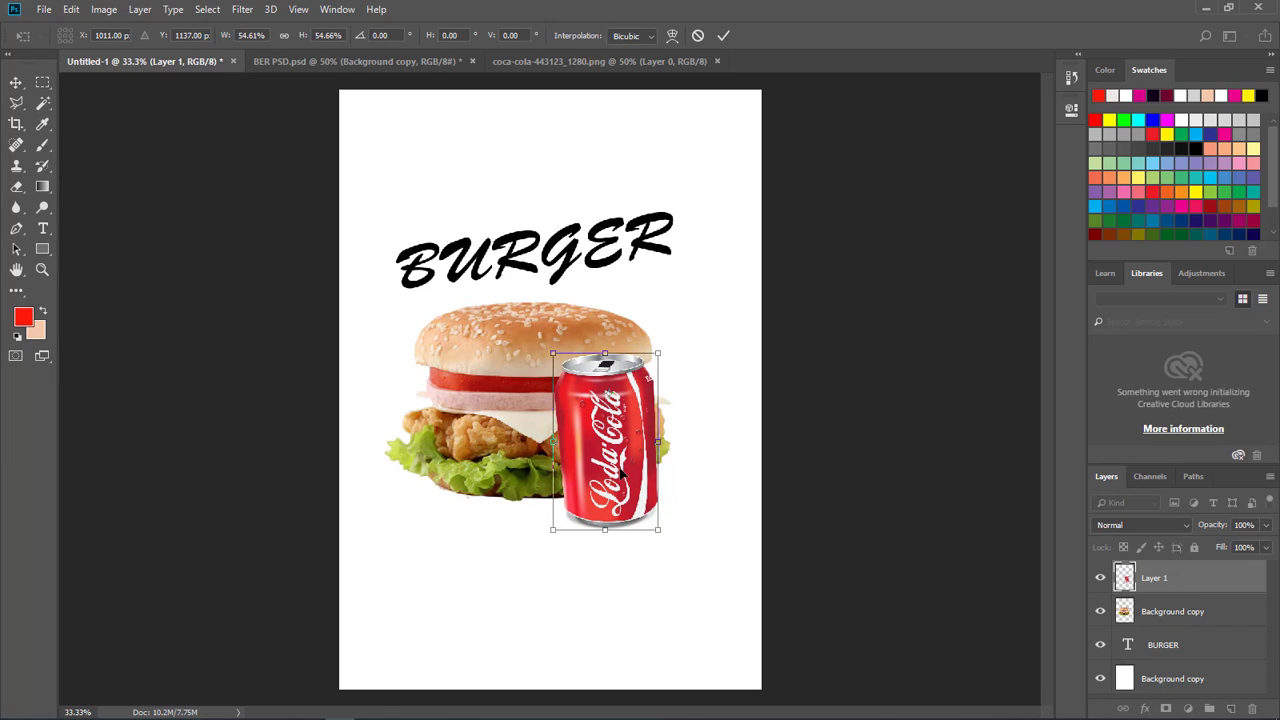
click(20, 84)
click(592, 286)
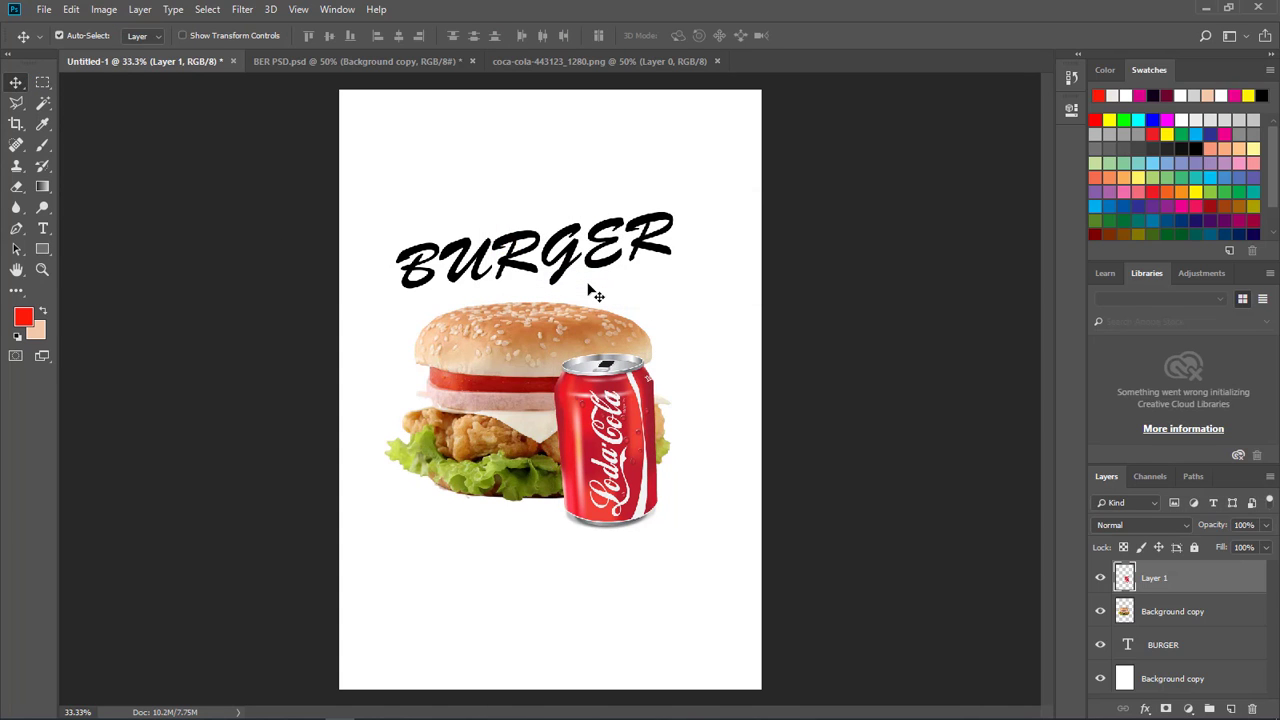
Shift the can up-right and the burger left, then select the cola layer
drag(632, 402, 666, 386)
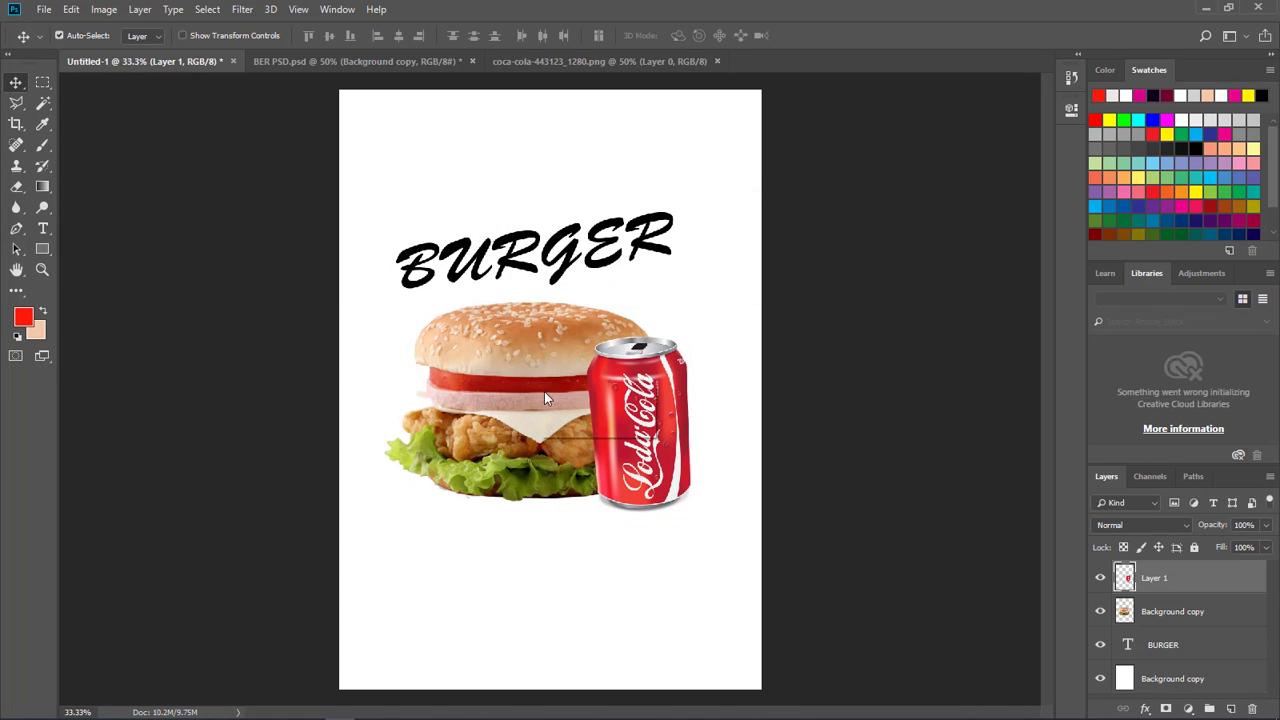
drag(548, 400, 530, 400)
right_click(598, 404)
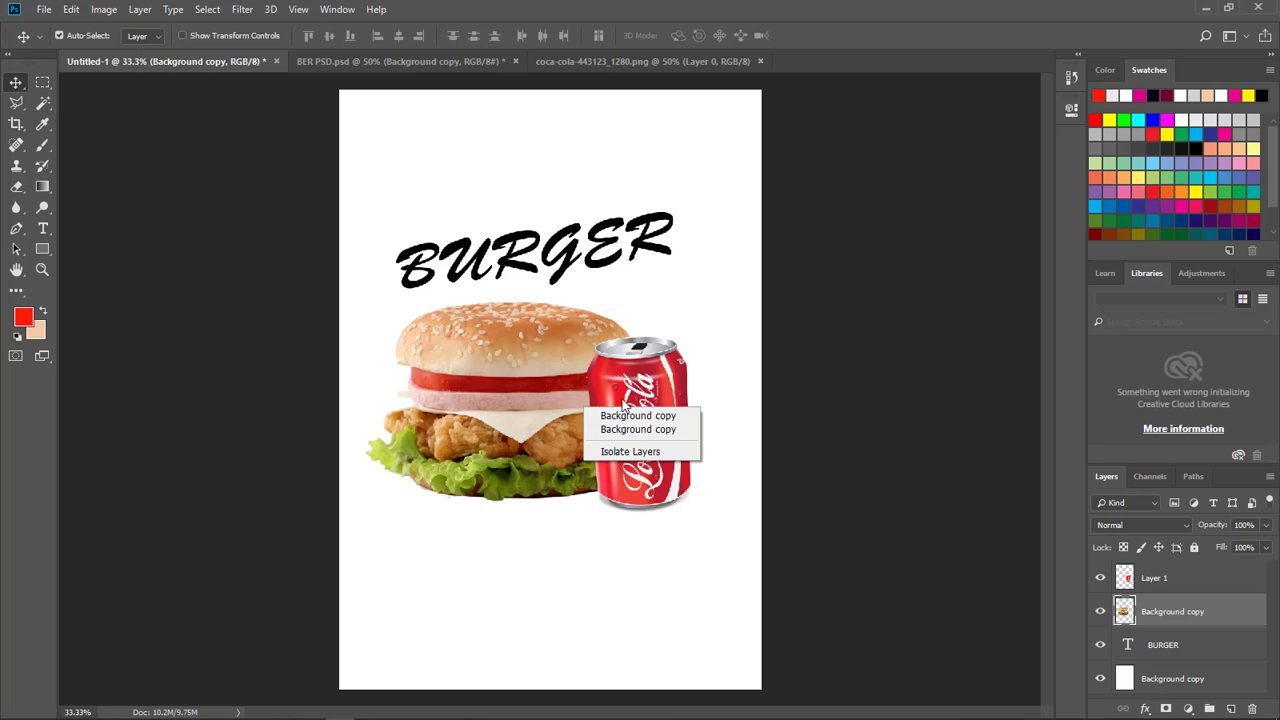
right_click(628, 404)
click(650, 412)
Tilt the cola can slightly and position it beside the burger
key(ctrl+t)
drag(711, 423, 712, 330)
key(Return)
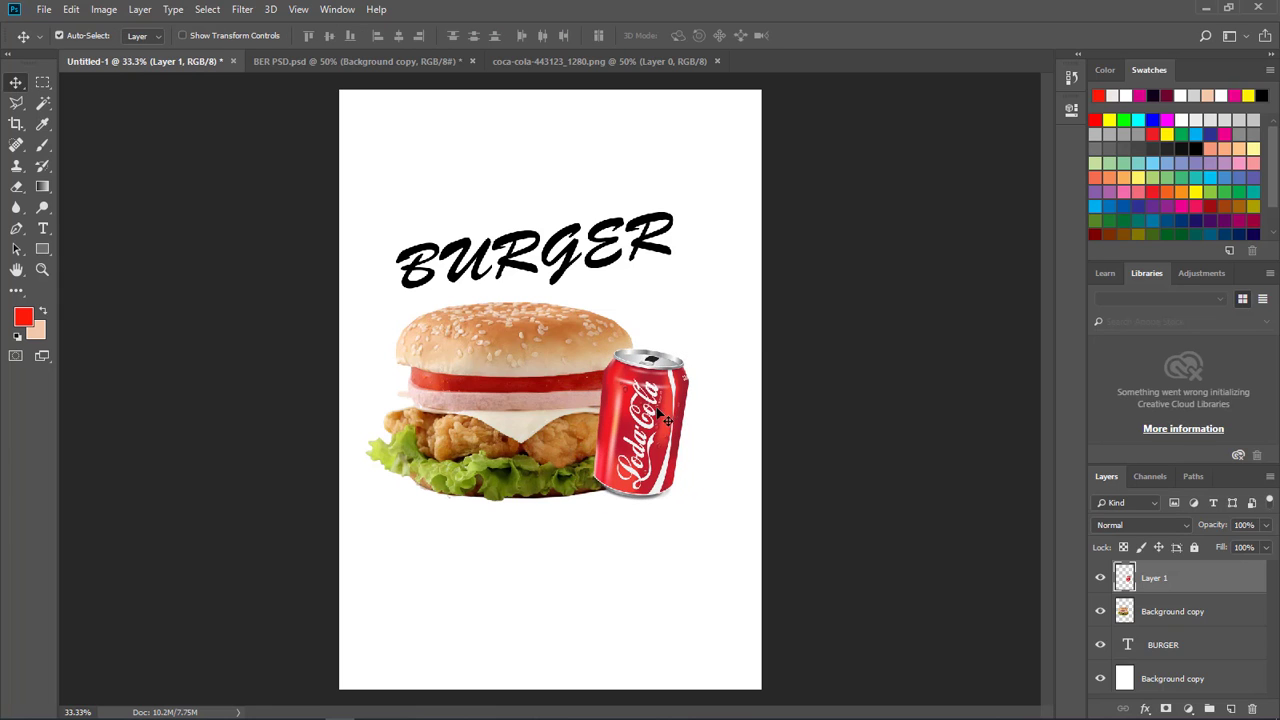
drag(660, 415, 676, 400)
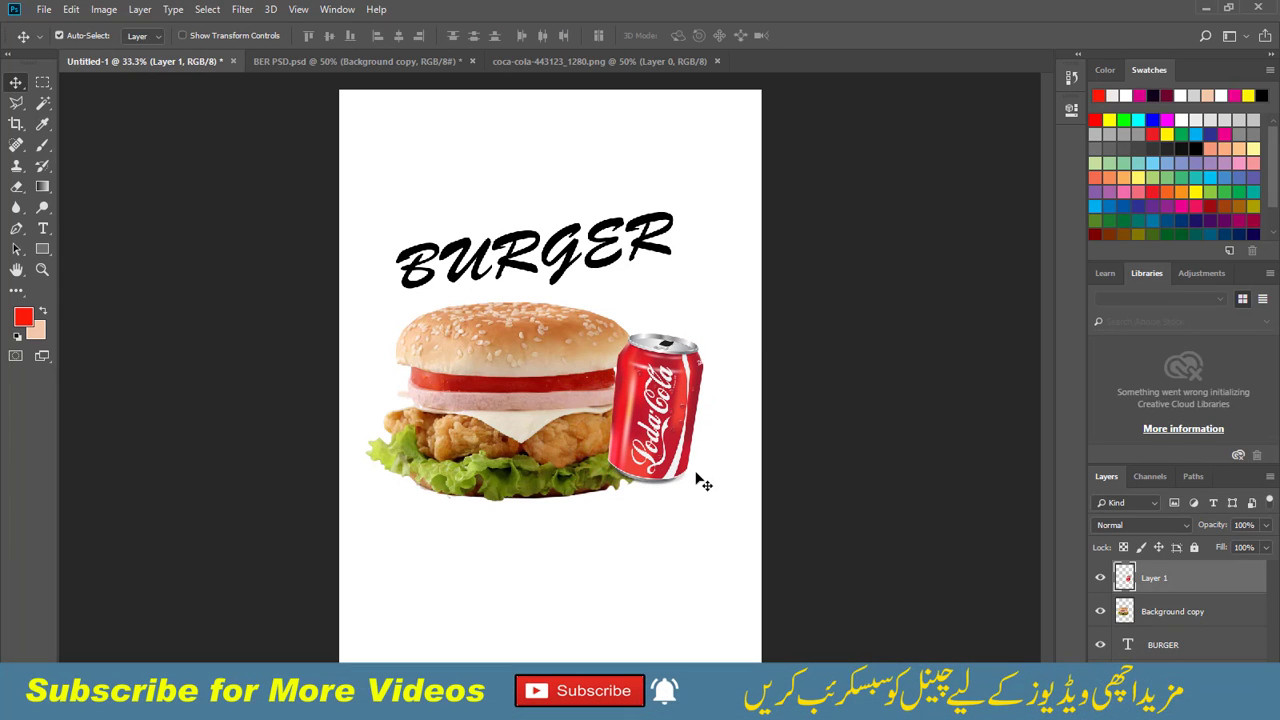
drag(548, 432, 556, 432)
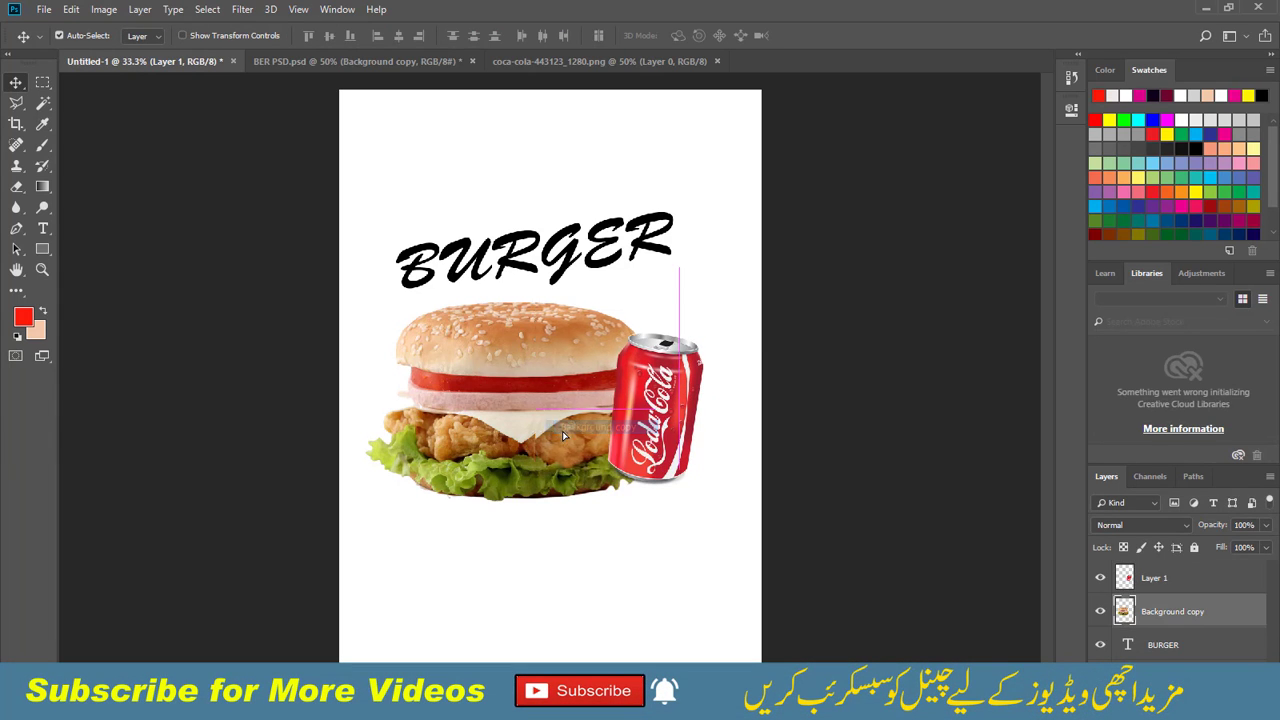
click(483, 258)
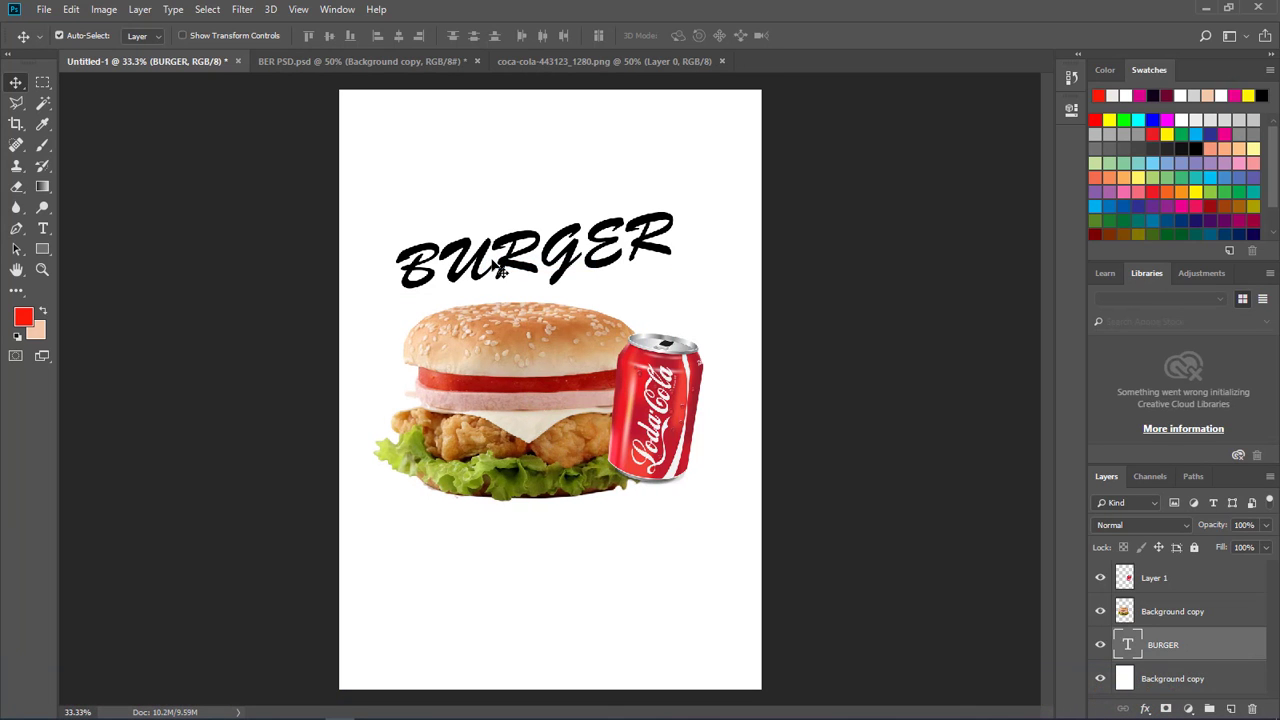
Recolour the BURGER title red via the text colour picker
key(t)
click(610, 35)
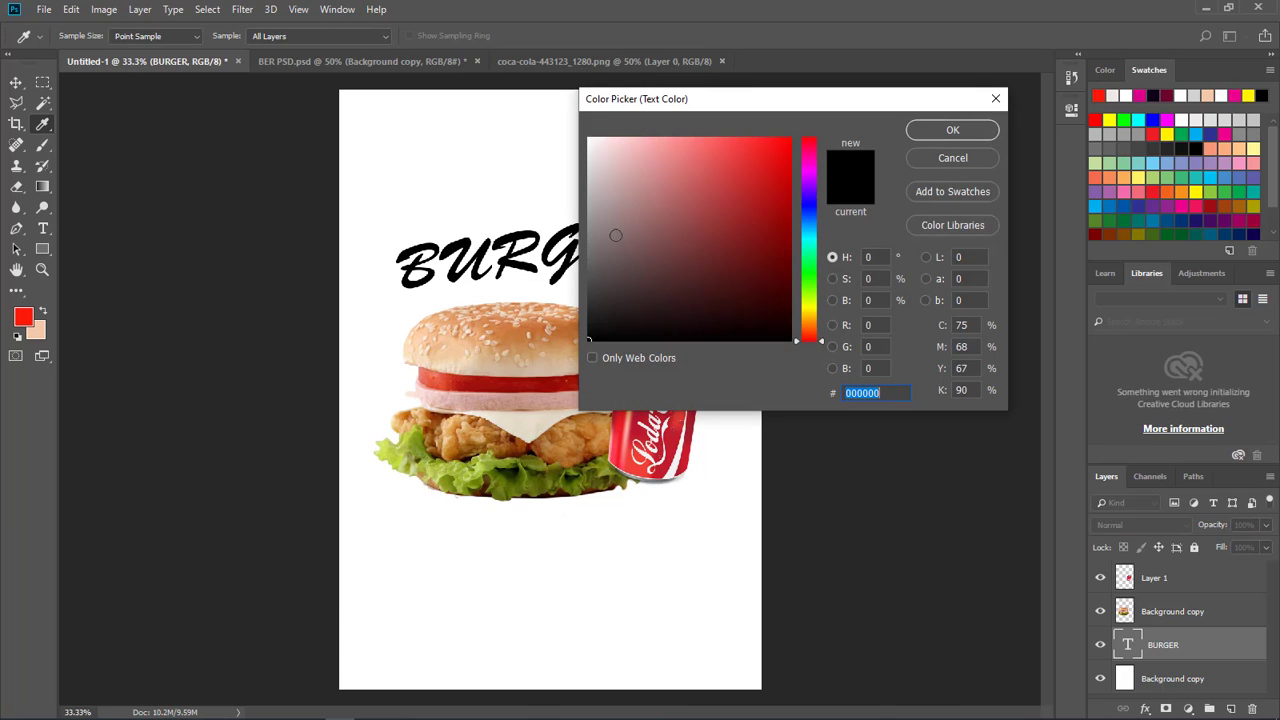
click(813, 203)
drag(760, 134, 735, 179)
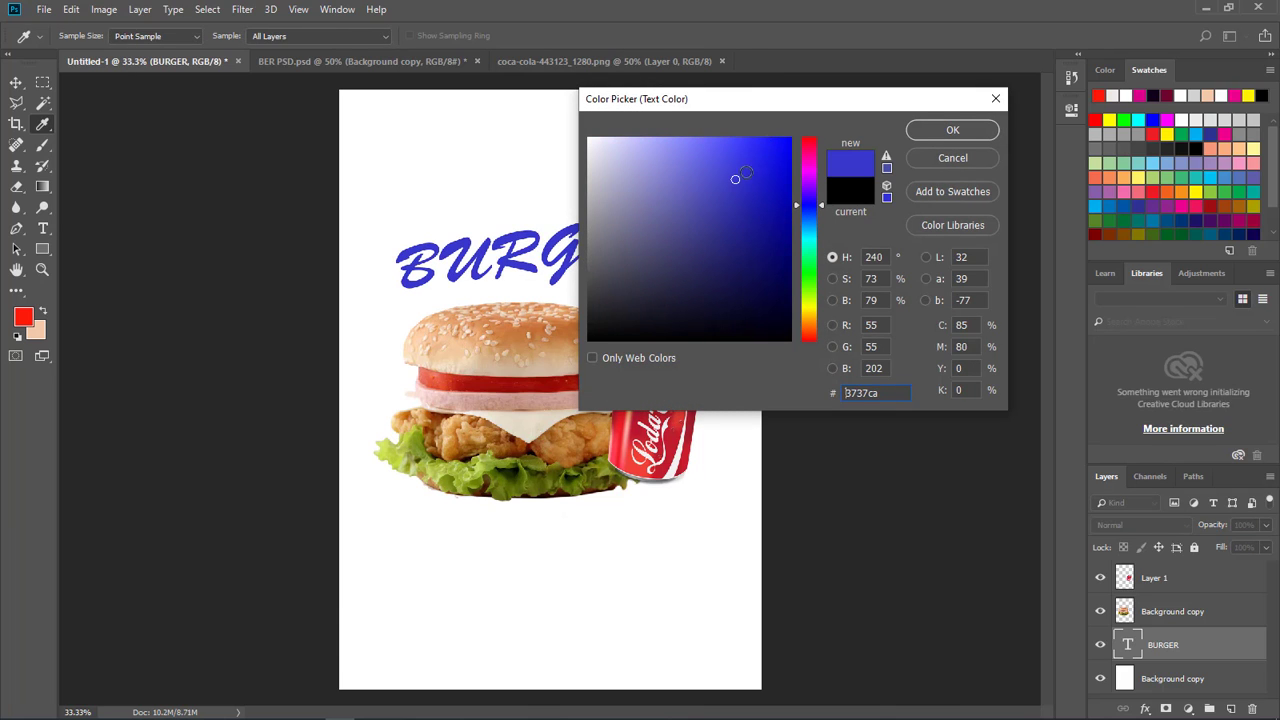
click(808, 143)
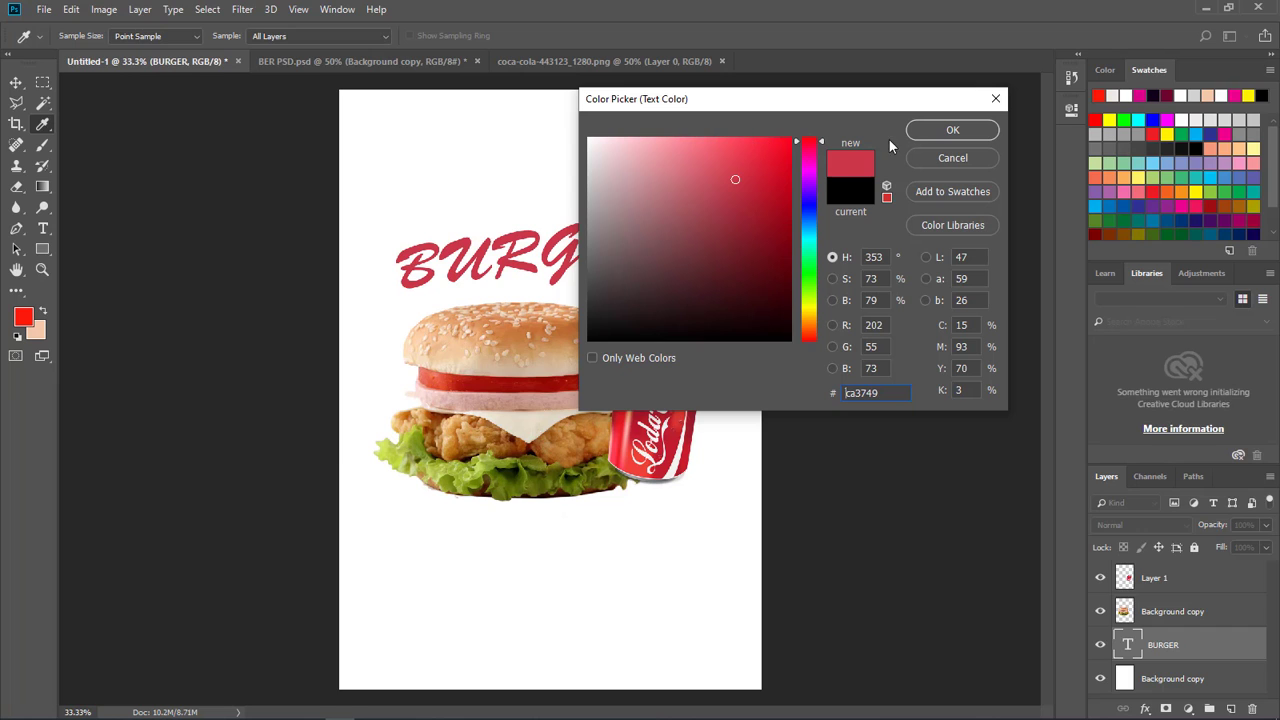
click(945, 131)
Enlarge the BURGER title slightly and adjust its position
key(ctrl+t)
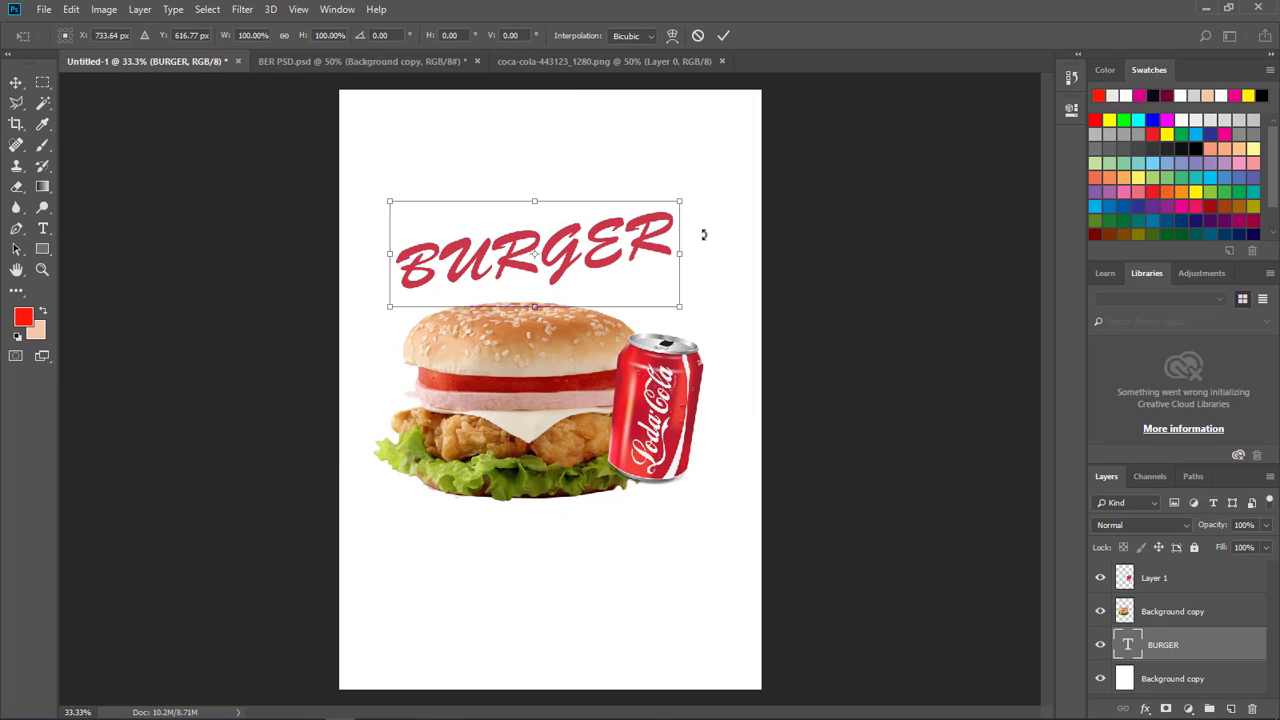
drag(677, 203, 694, 194)
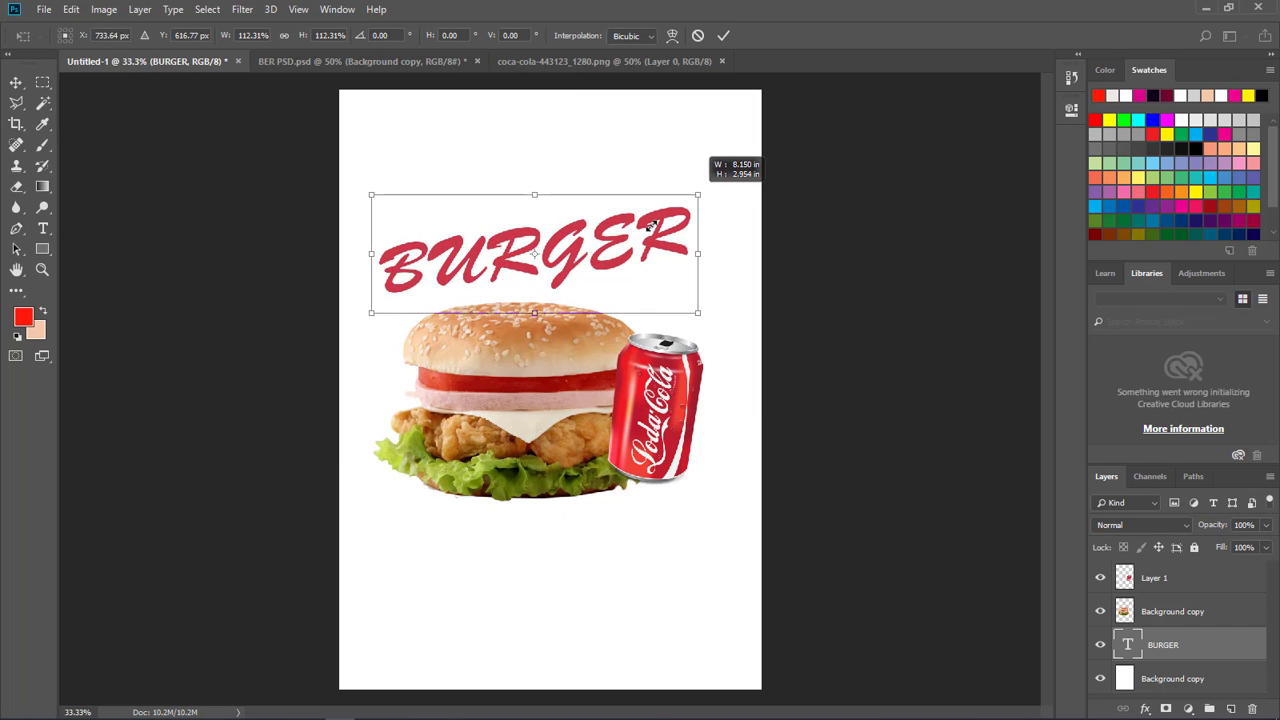
key(Return)
key(v)
drag(626, 272, 619, 261)
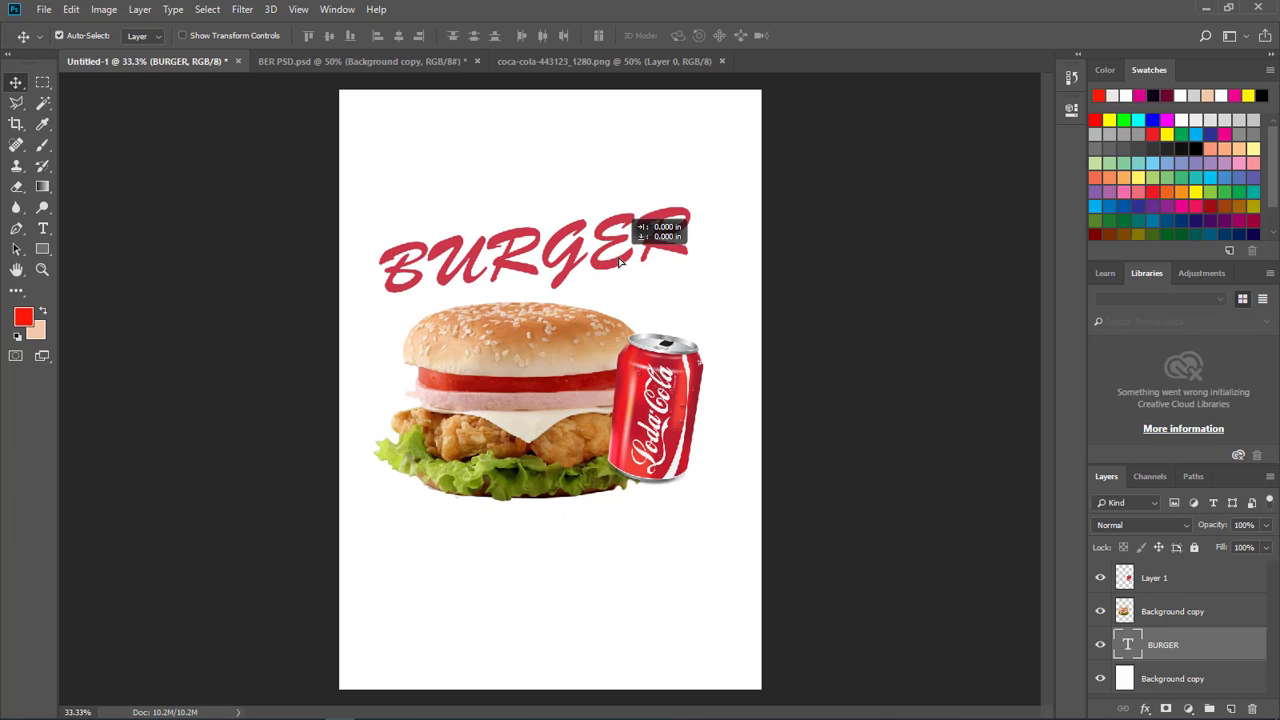
key(ctrl+plus)
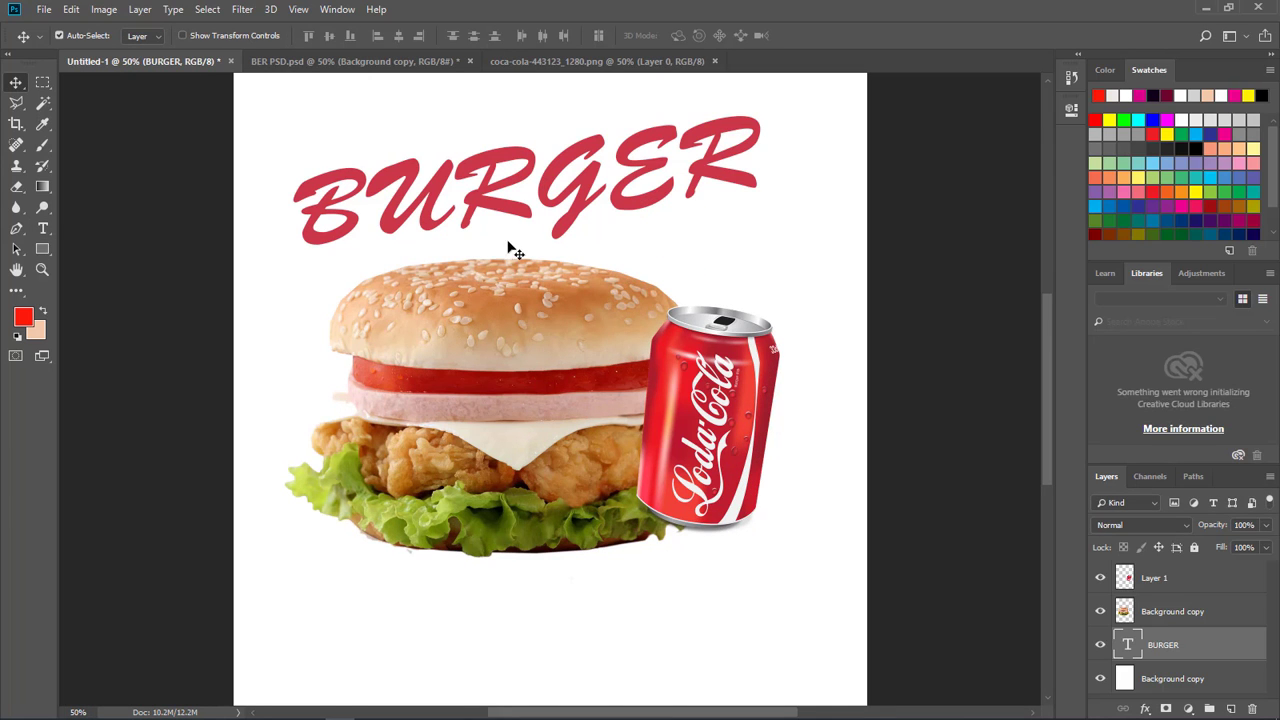
Change the BURGER title colour to purple #6137ca
key(t)
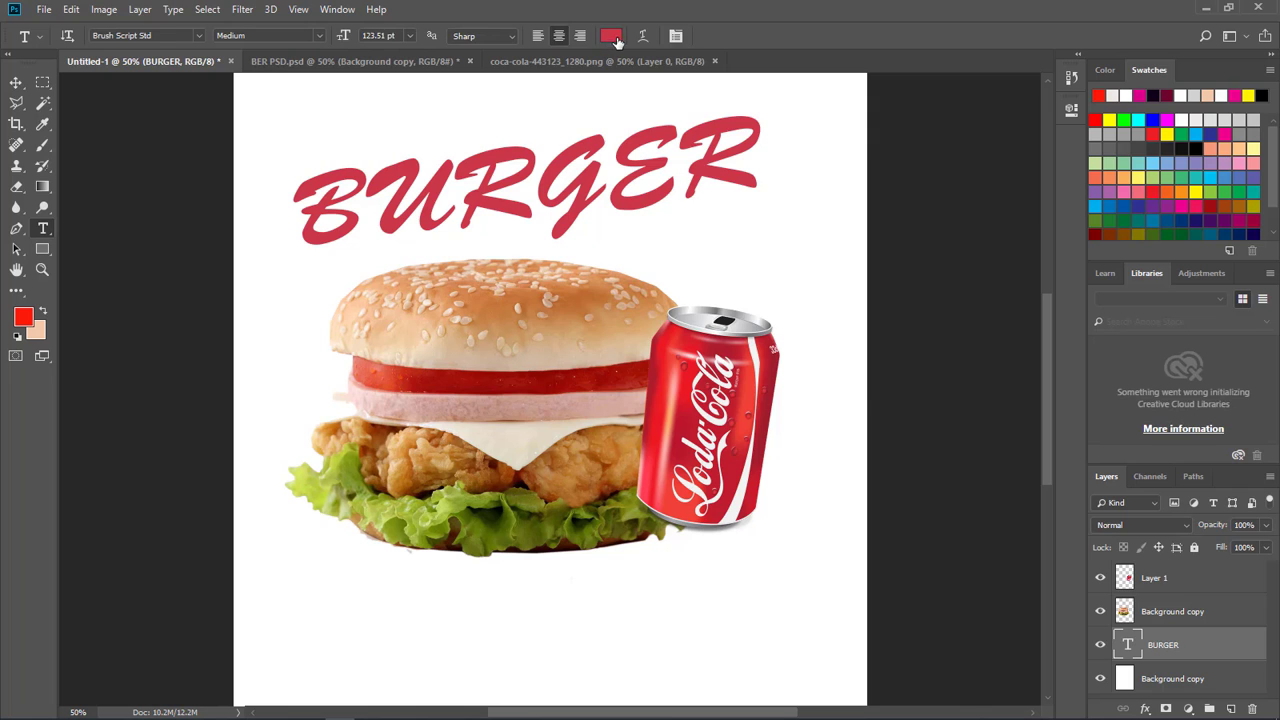
click(612, 36)
click(804, 194)
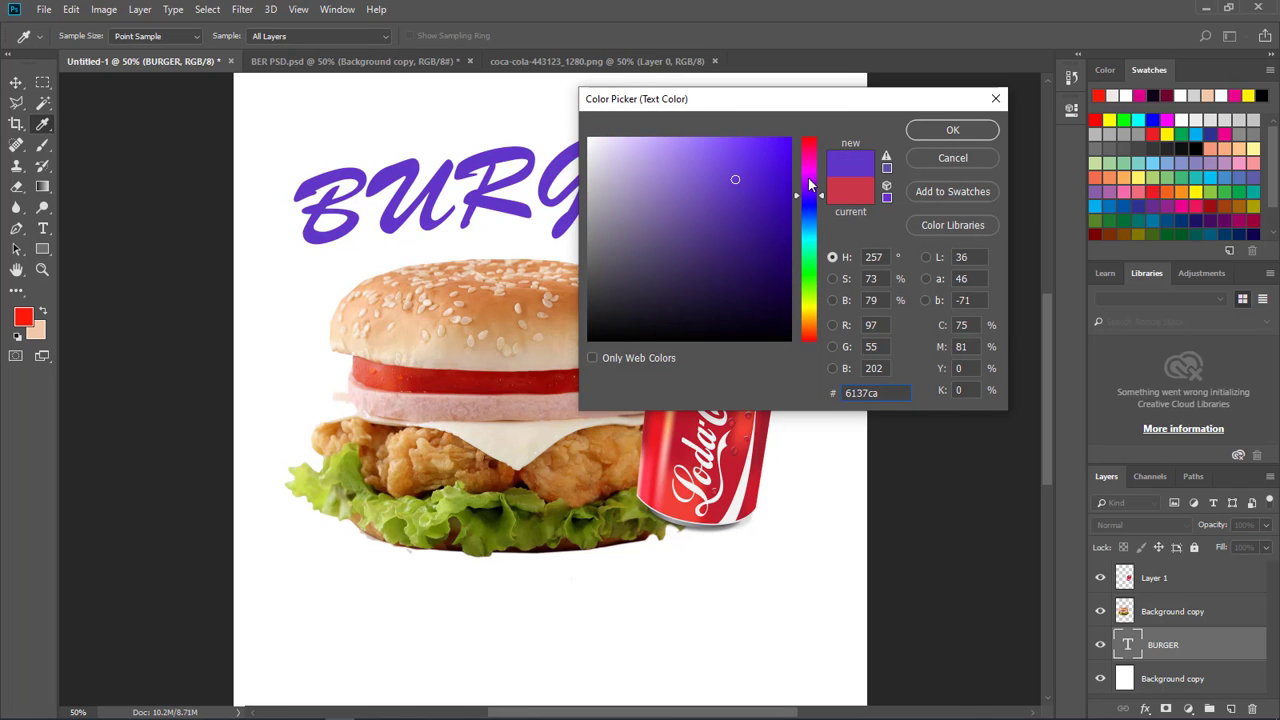
click(952, 130)
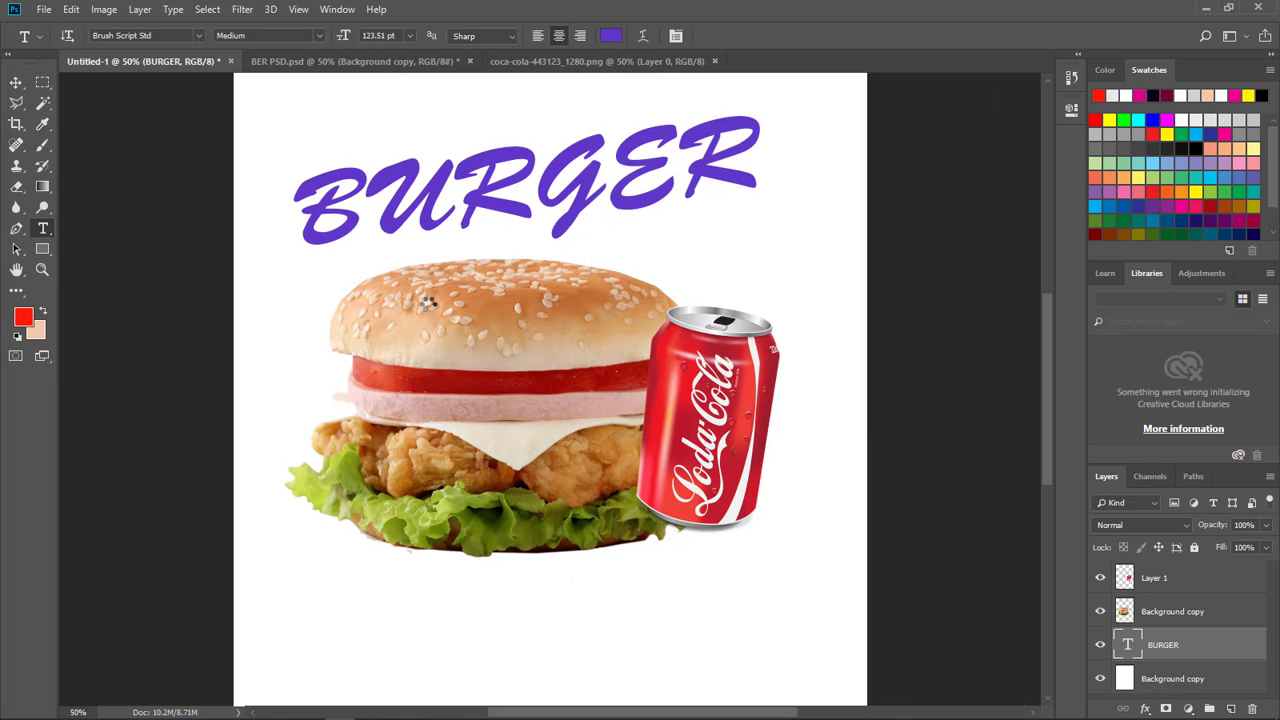
key(ctrl+minus)
key(ctrl+minus)
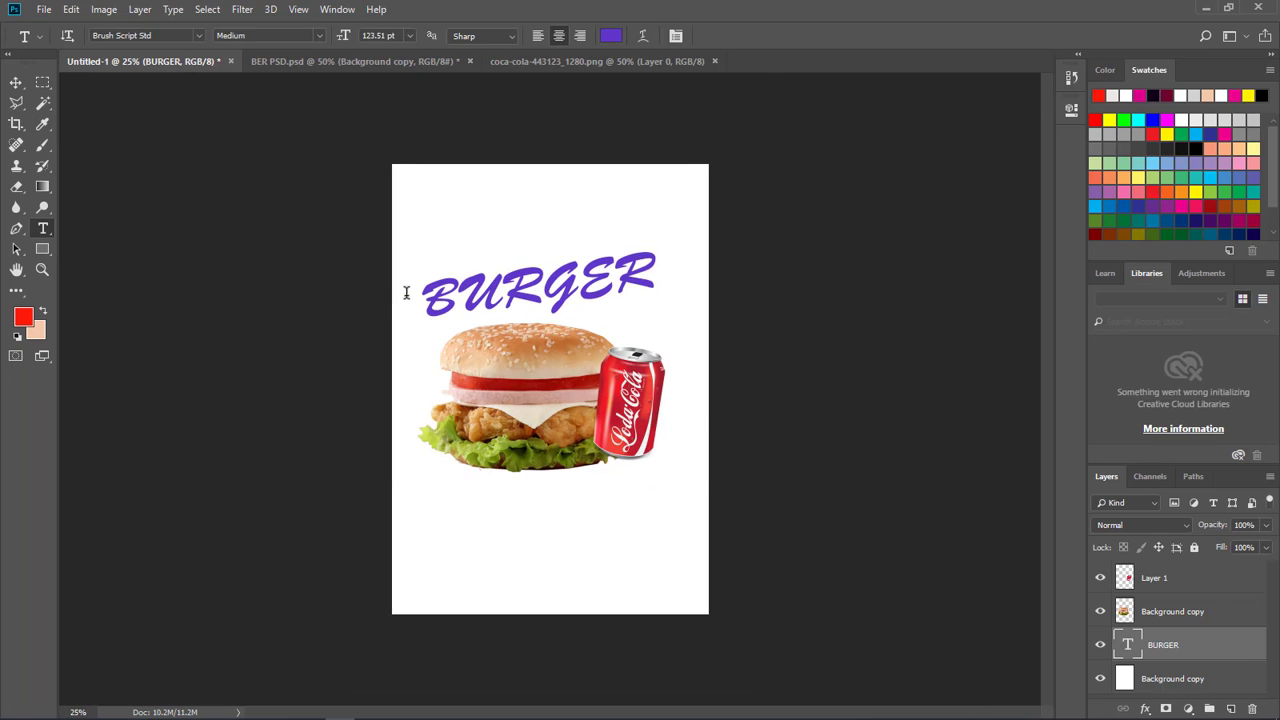
key(ctrl+plus)
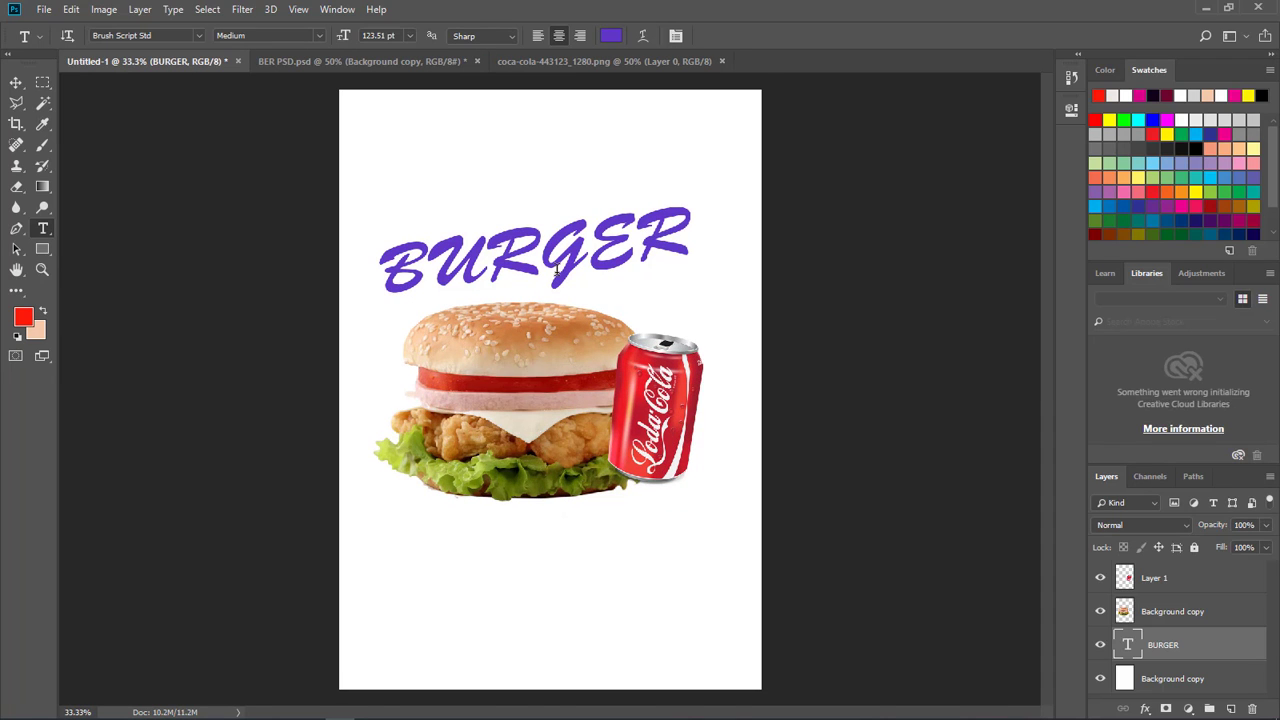
Move the BURGER title up slightly
key(v)
right_click(512, 272)
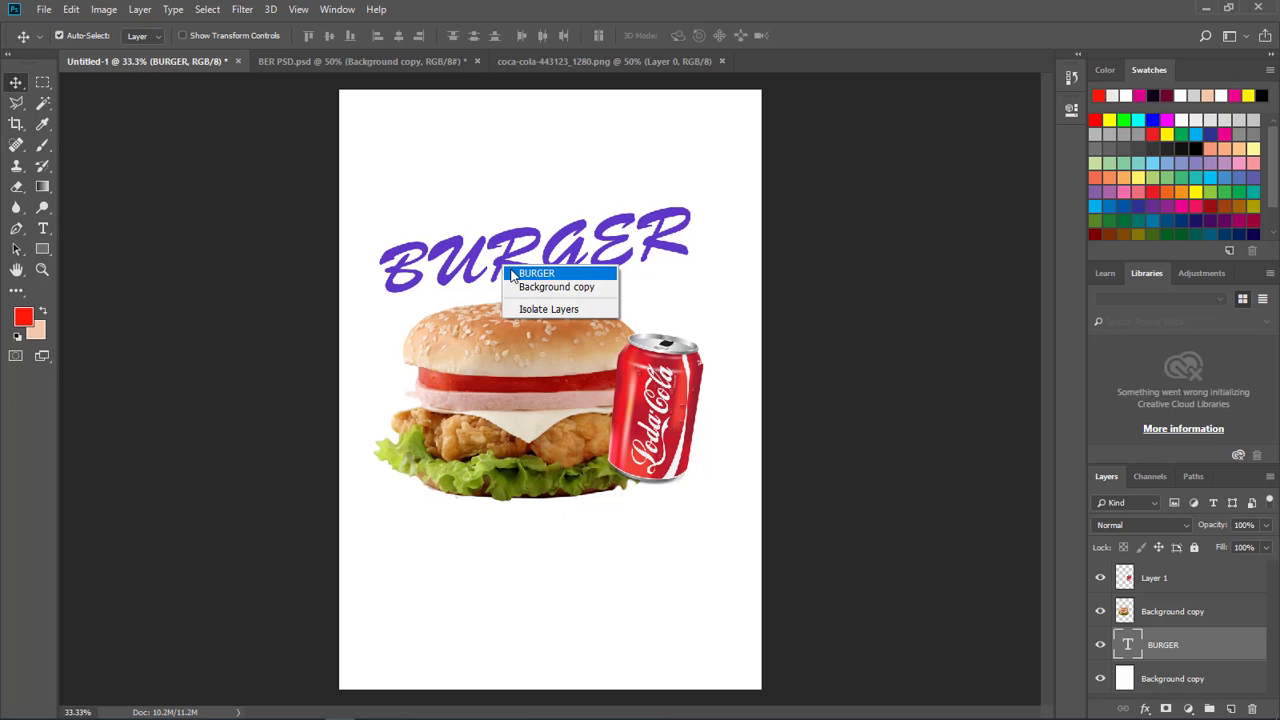
drag(512, 274, 513, 234)
Type a SPECIAL OFFER line and centre it under the BURGER title
key(t)
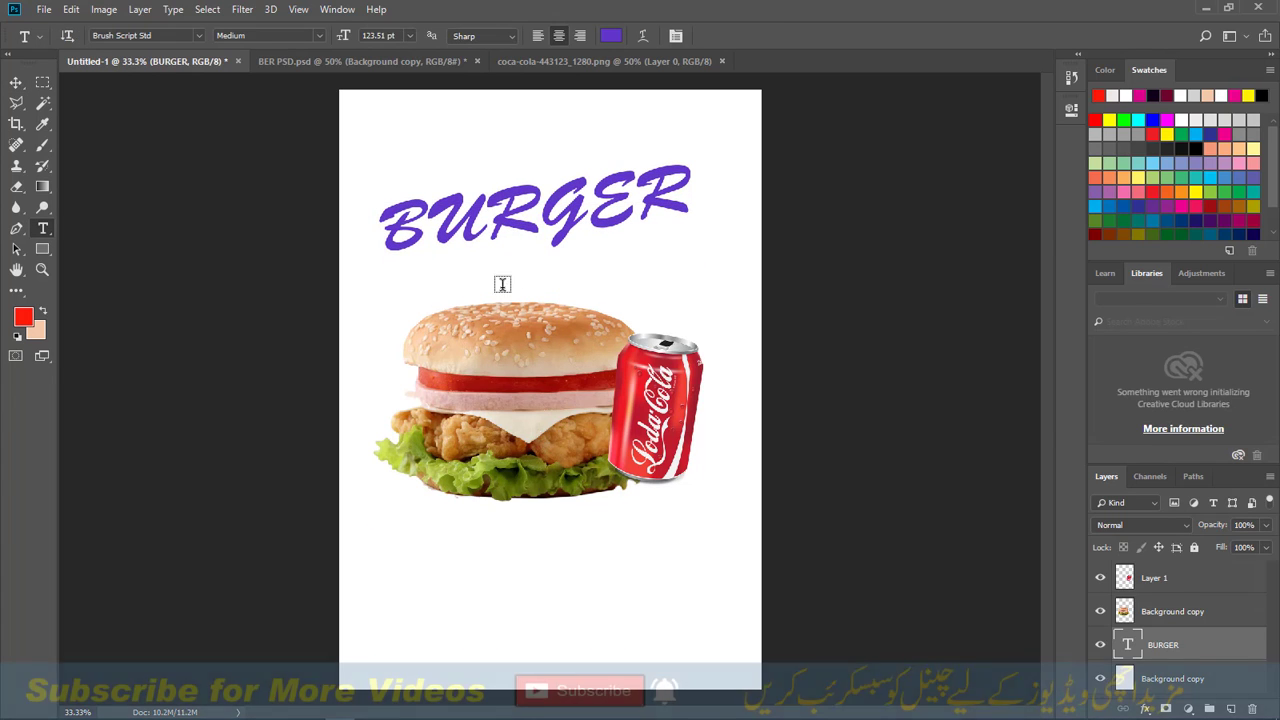
click(424, 290)
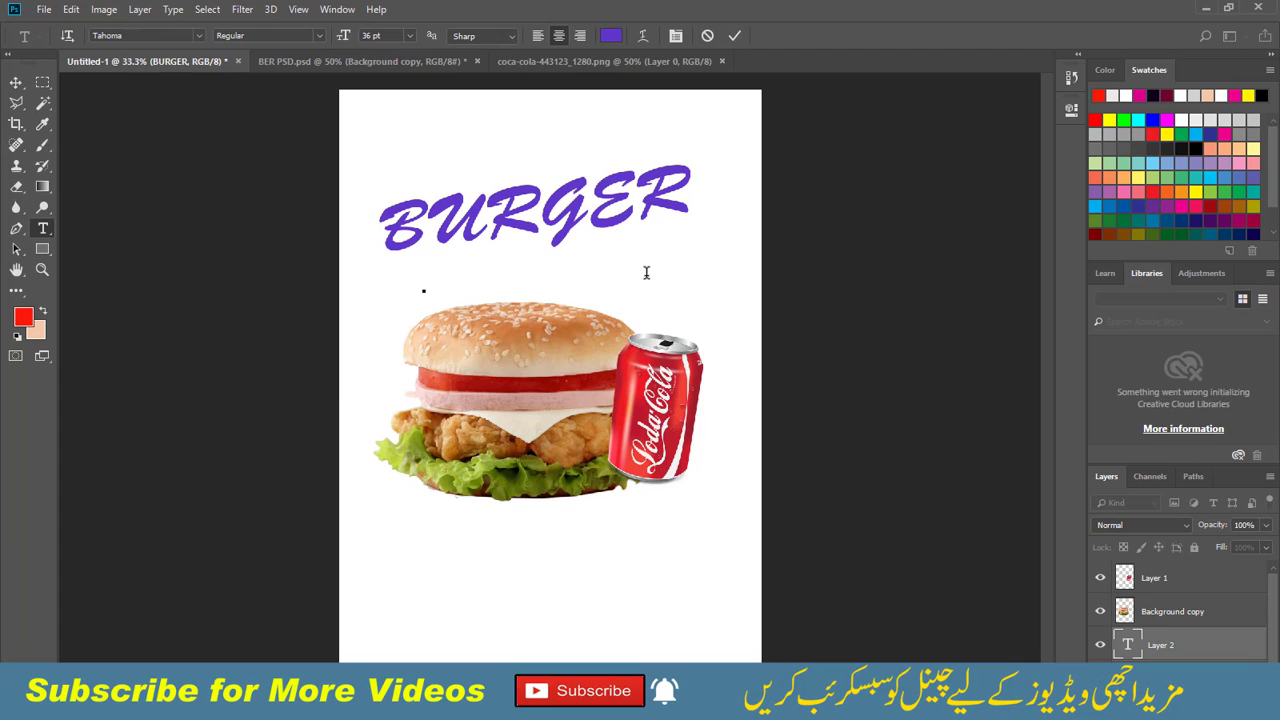
text(SP)
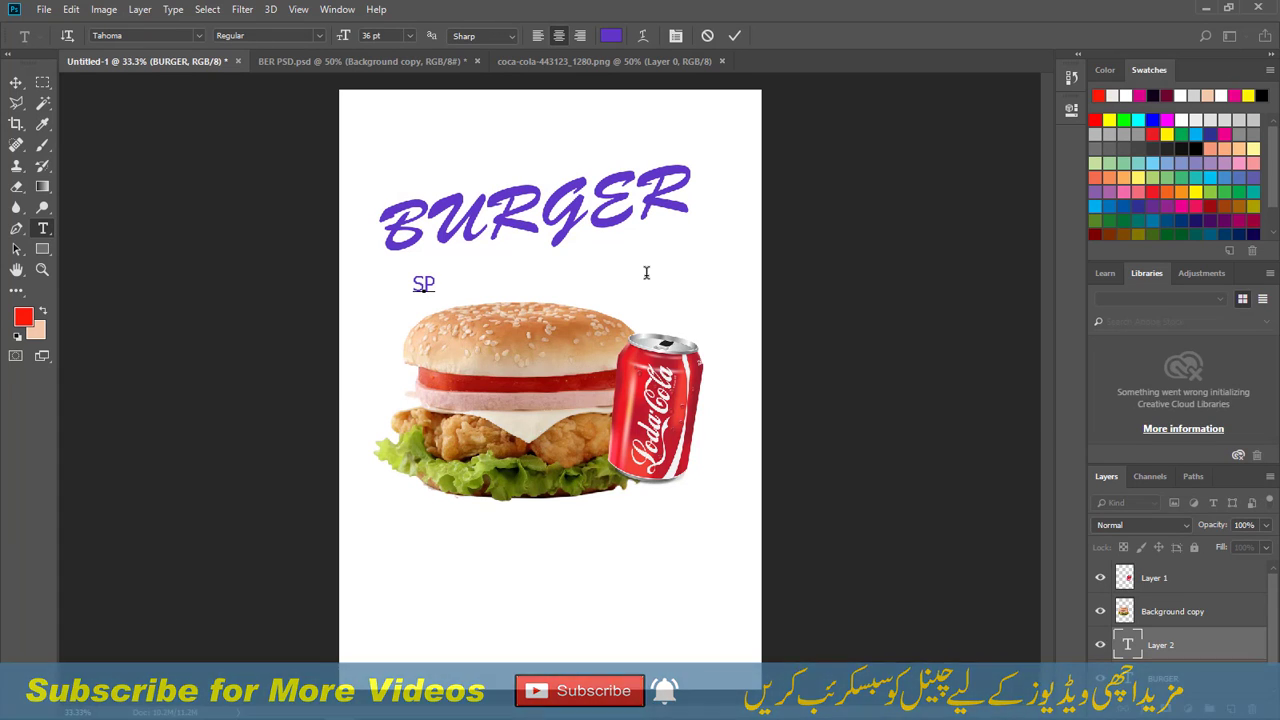
text(EC)
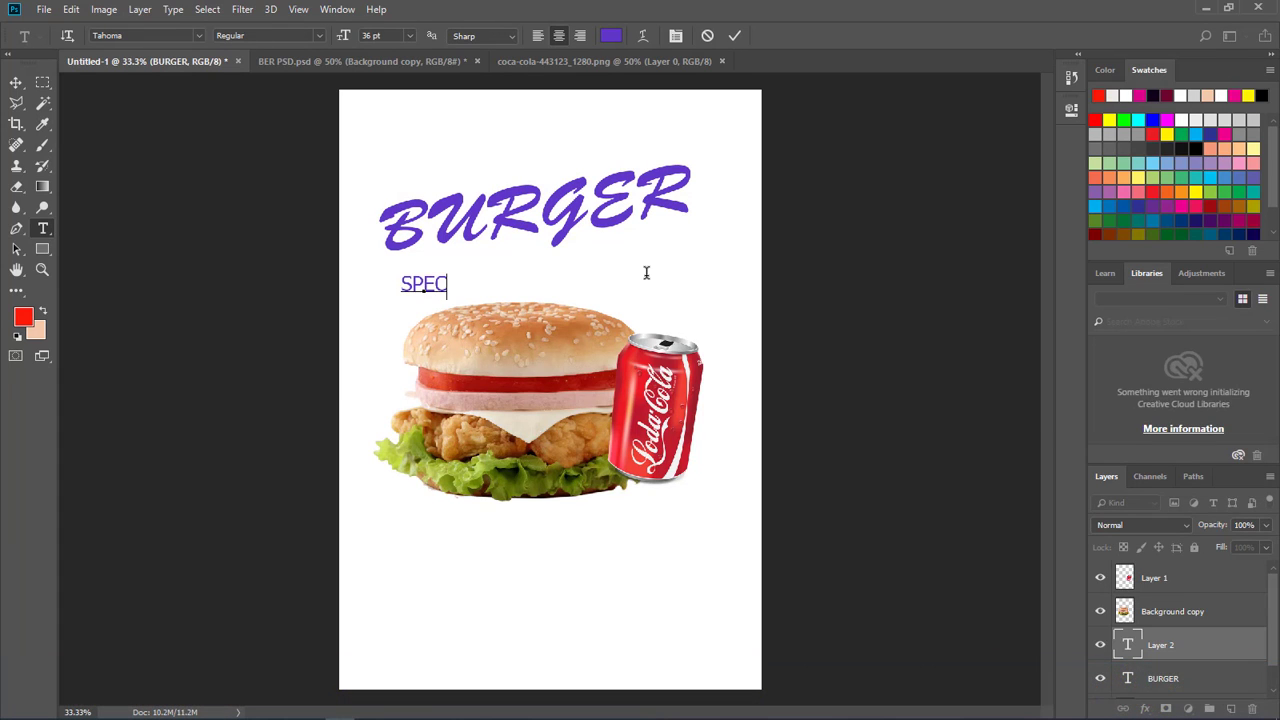
text(IAL)
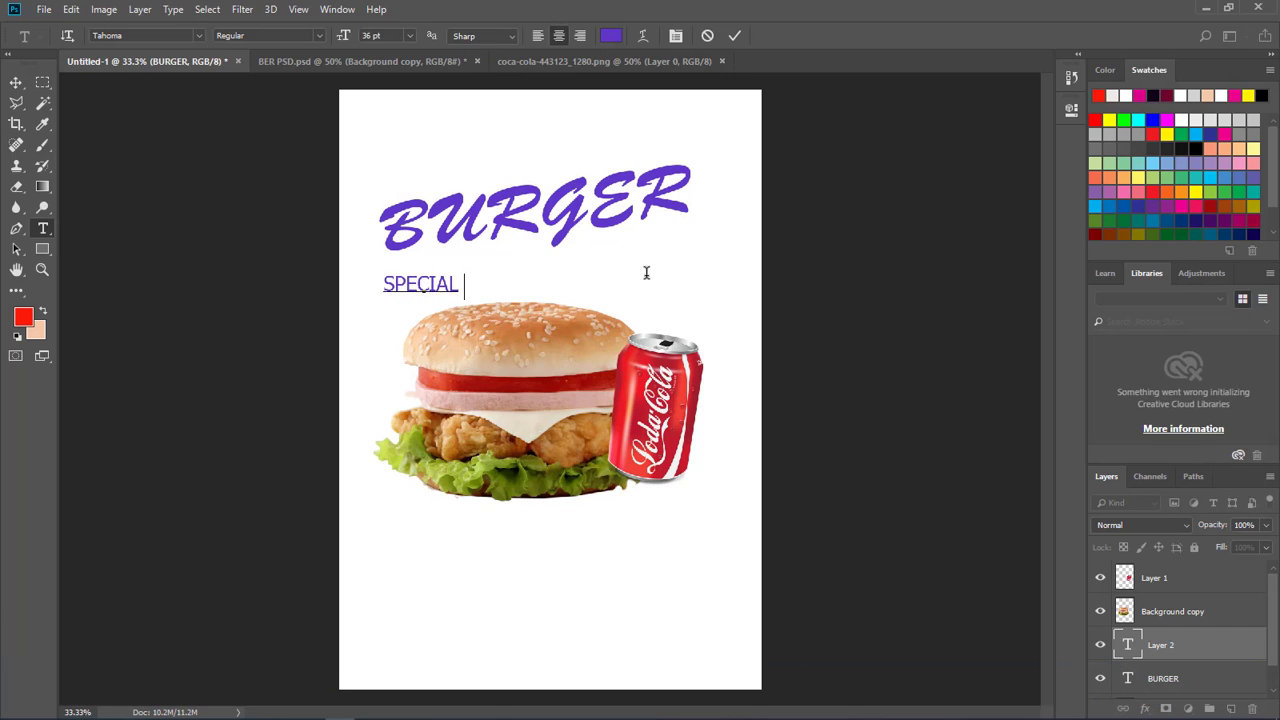
text( OFFER)
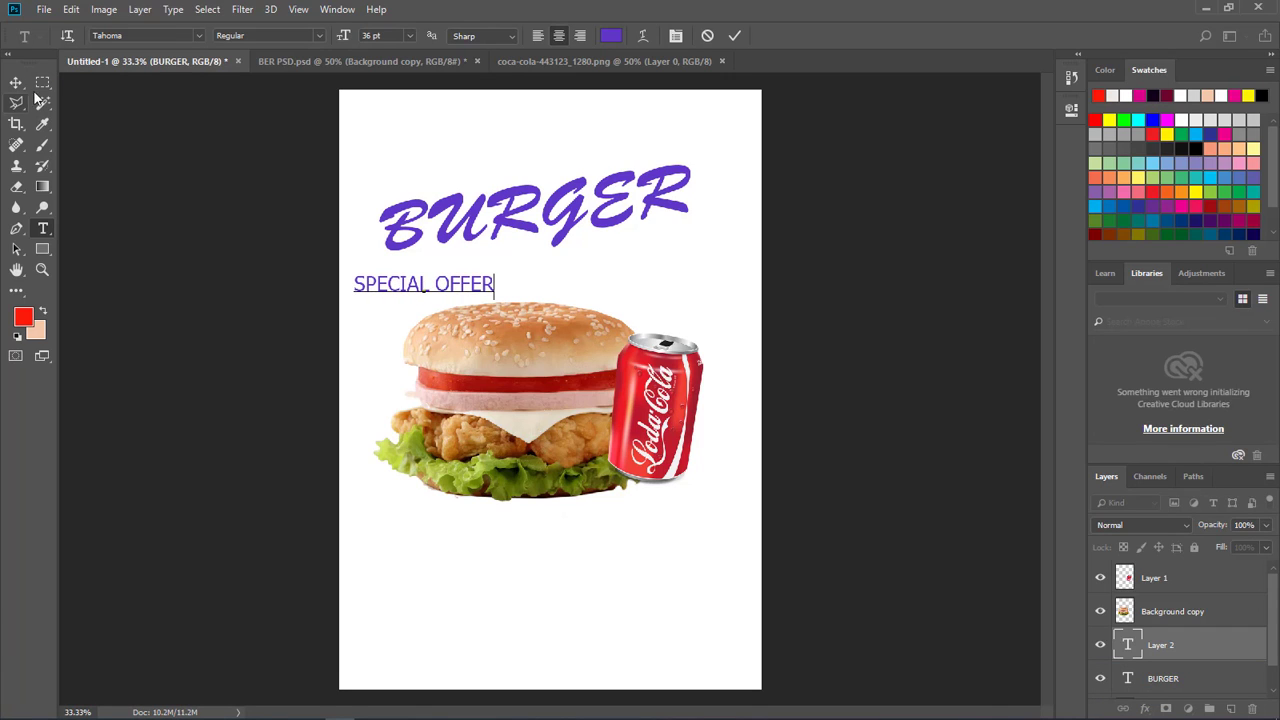
click(16, 82)
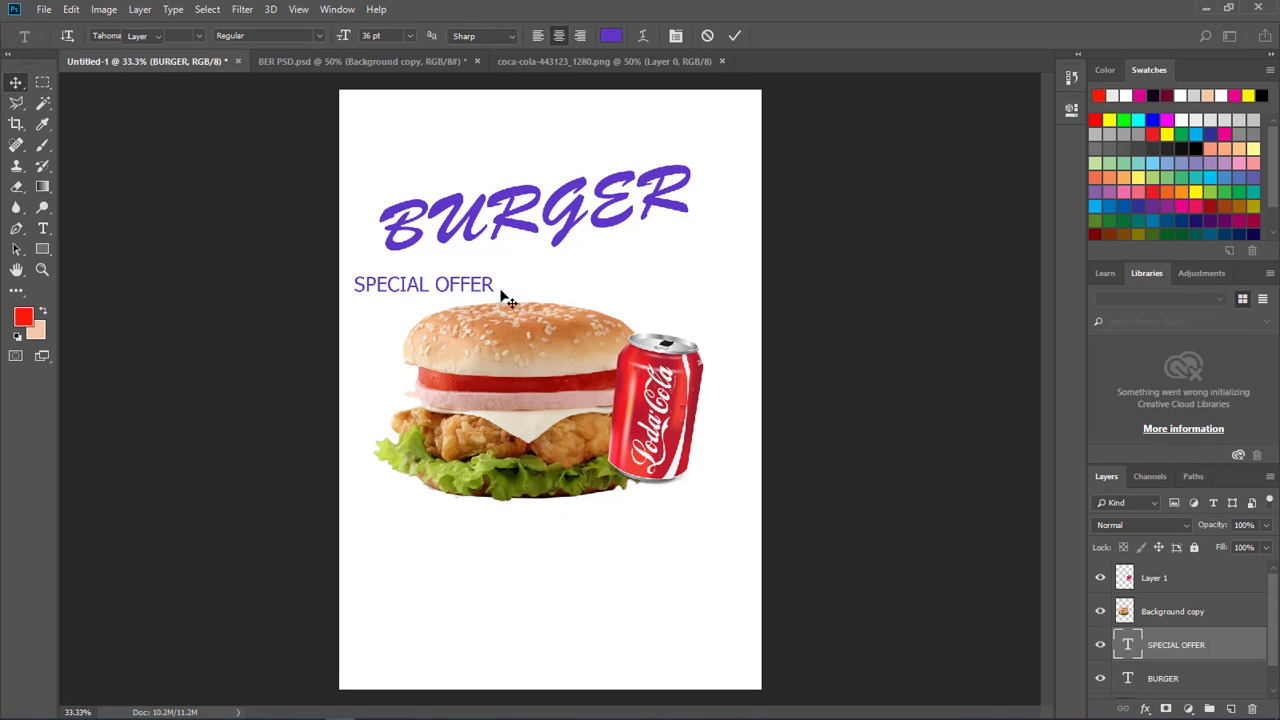
drag(476, 292, 561, 287)
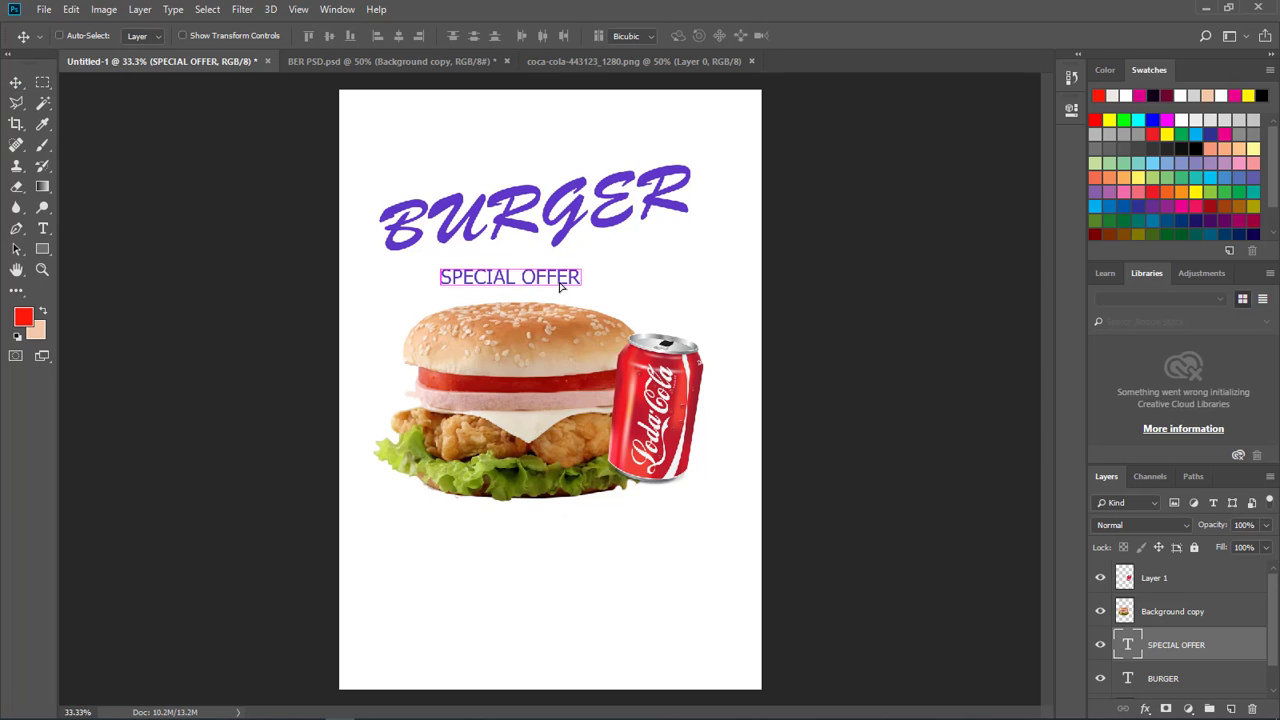
Enlarge SPECIAL OFFER to about 50 pt and nudge it into place
key(ctrl+t)
drag(585, 270, 609, 266)
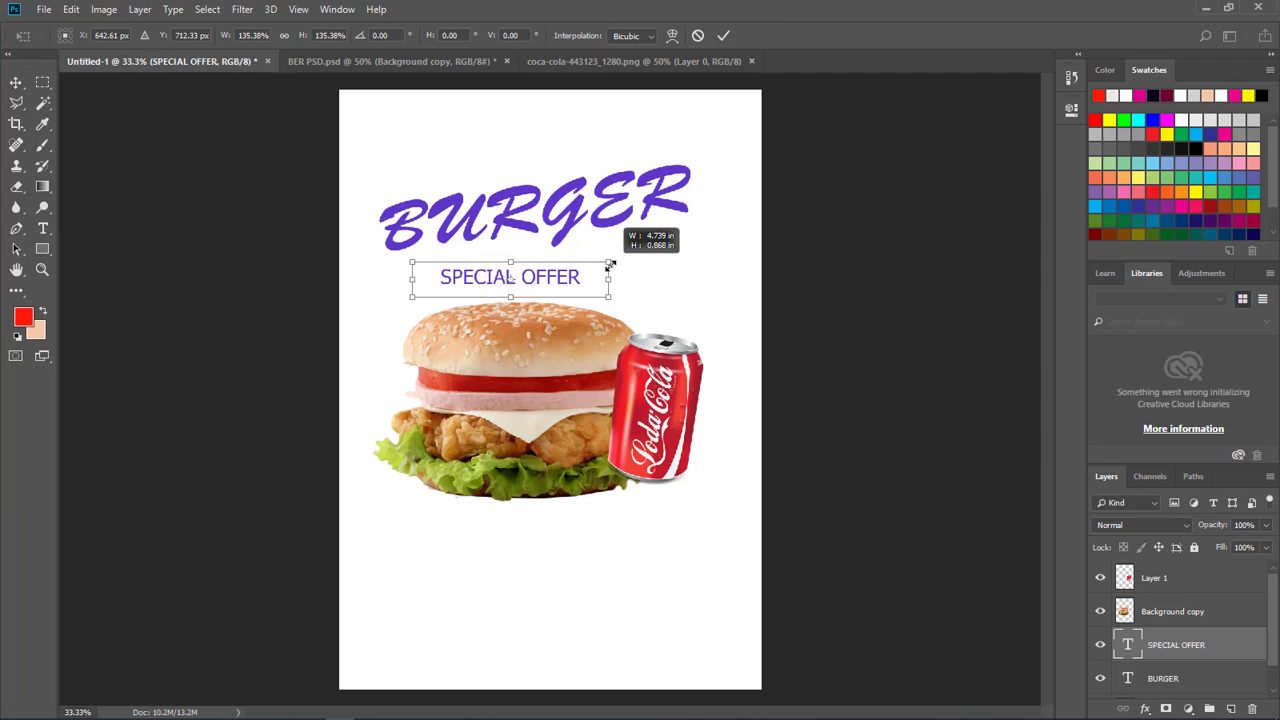
click(16, 82)
click(541, 281)
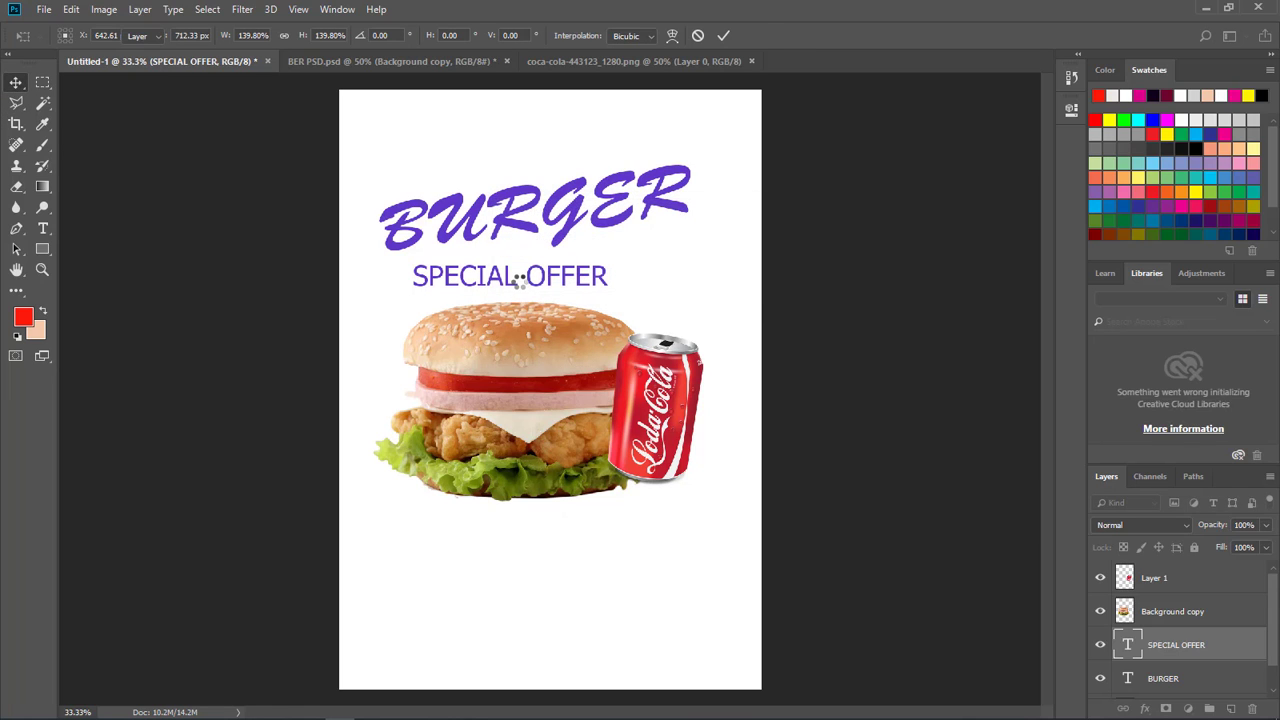
drag(535, 287, 550, 294)
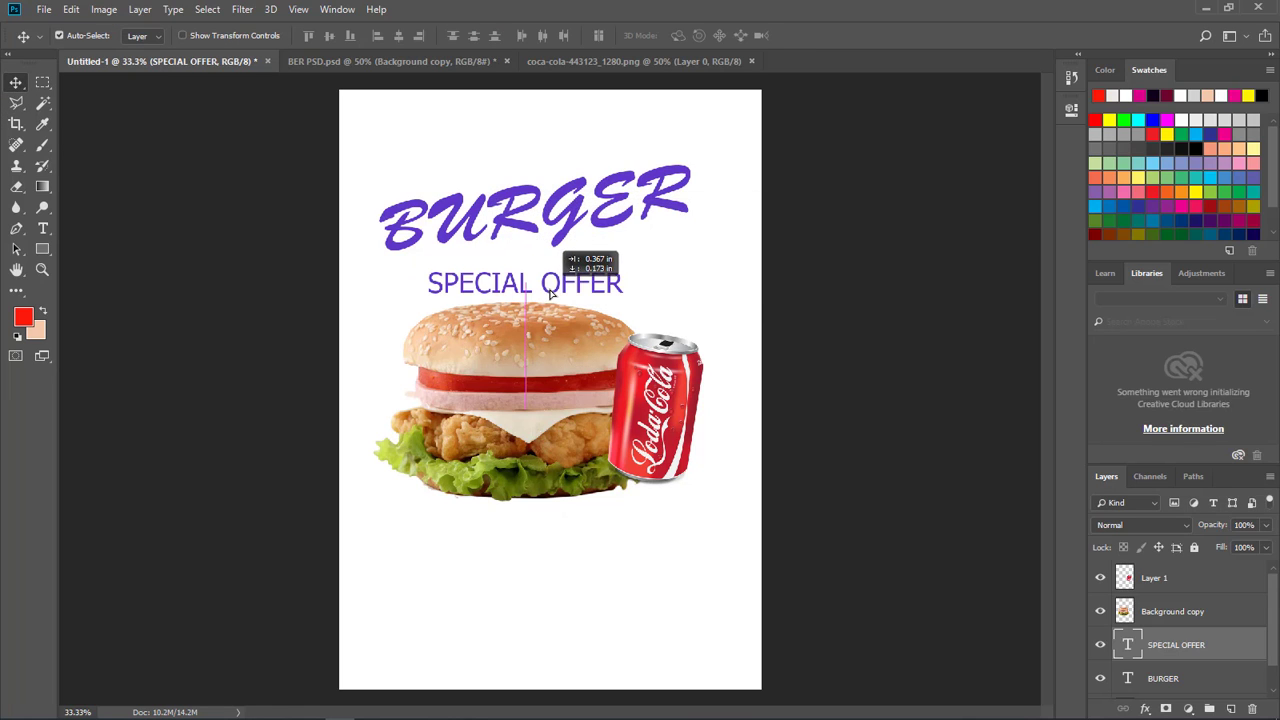
Set the SPECIAL OFFER text colour to black
key(t)
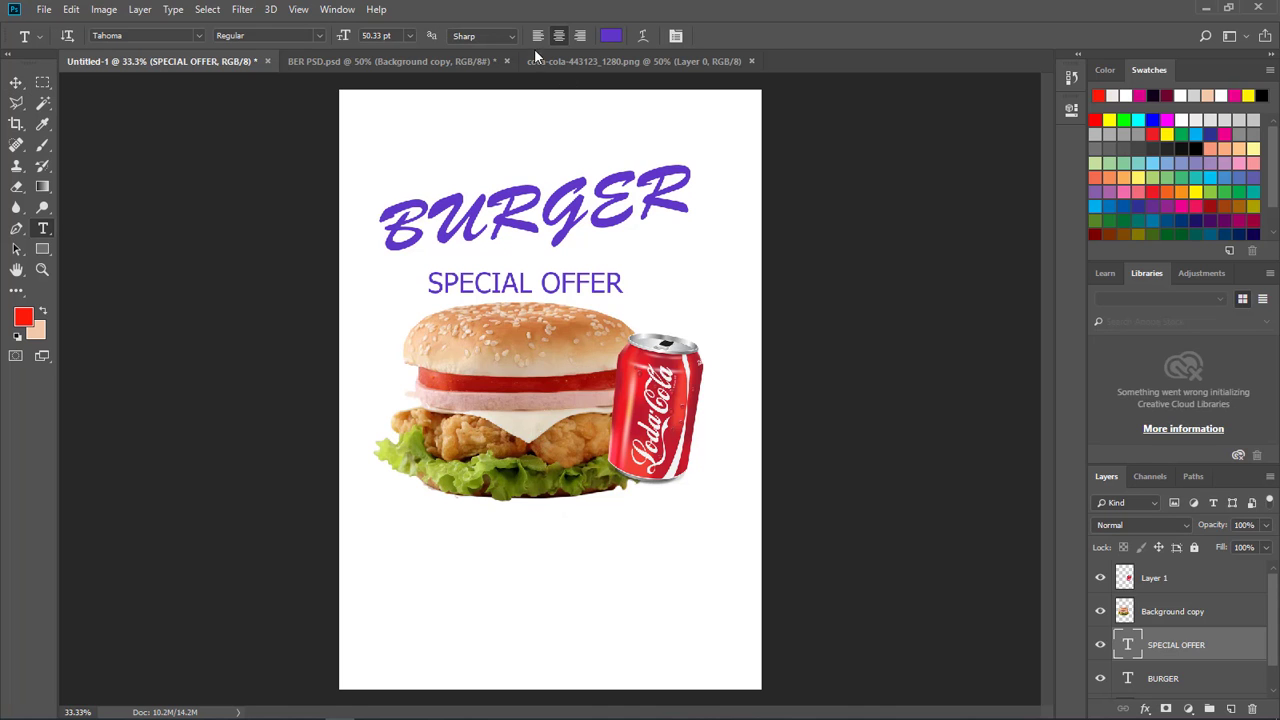
click(610, 36)
drag(734, 177, 617, 354)
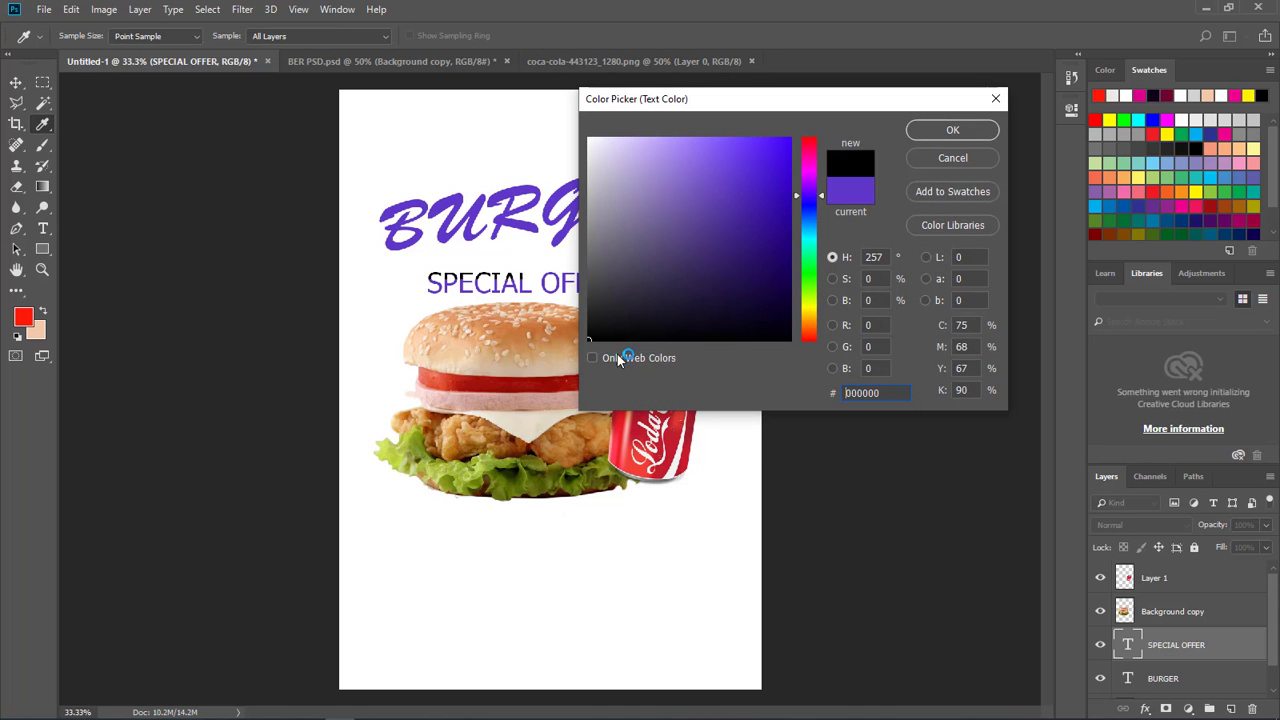
click(925, 135)
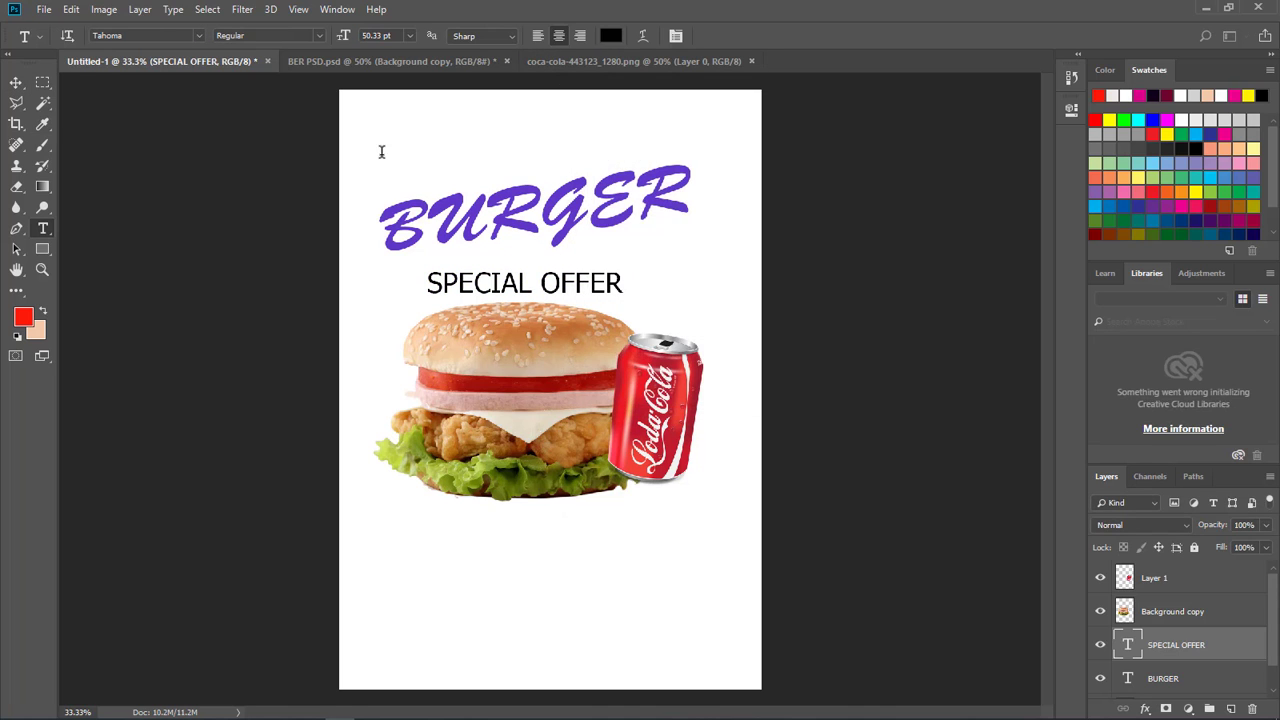
Try the Stank font on SPECIAL OFFER, then settle on Arial
click(199, 36)
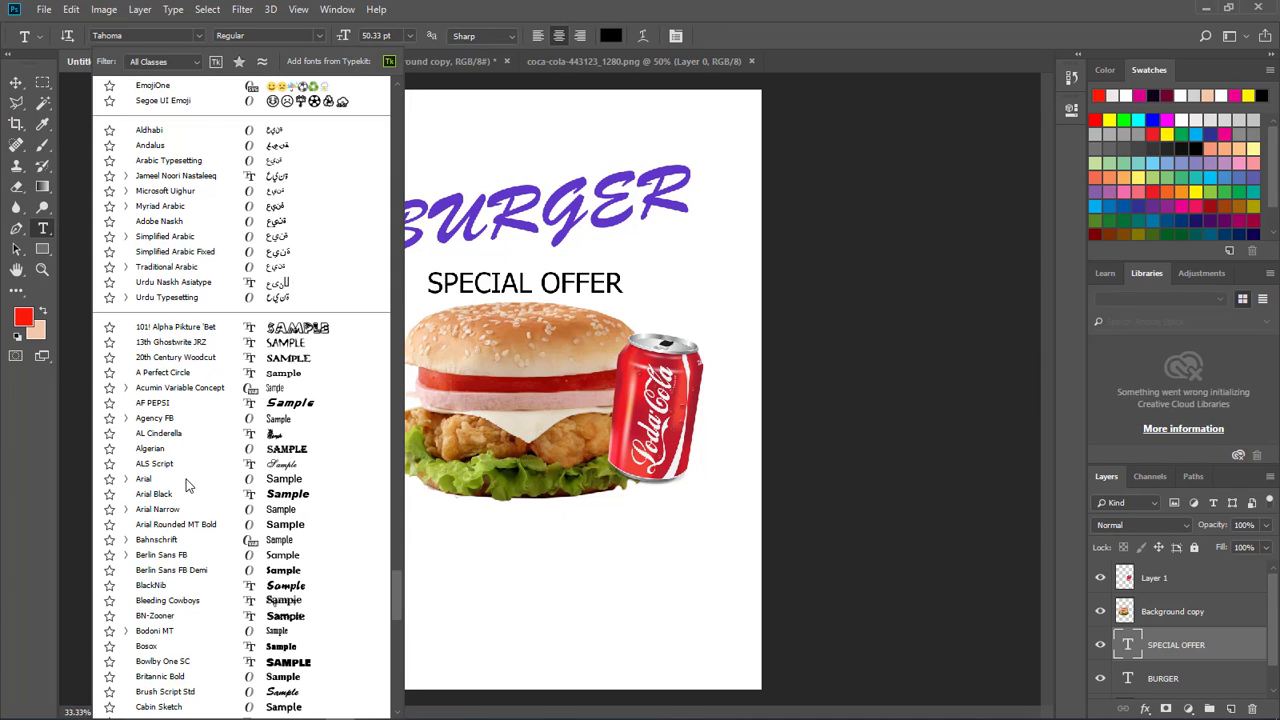
scroll(185, 485, down, 15)
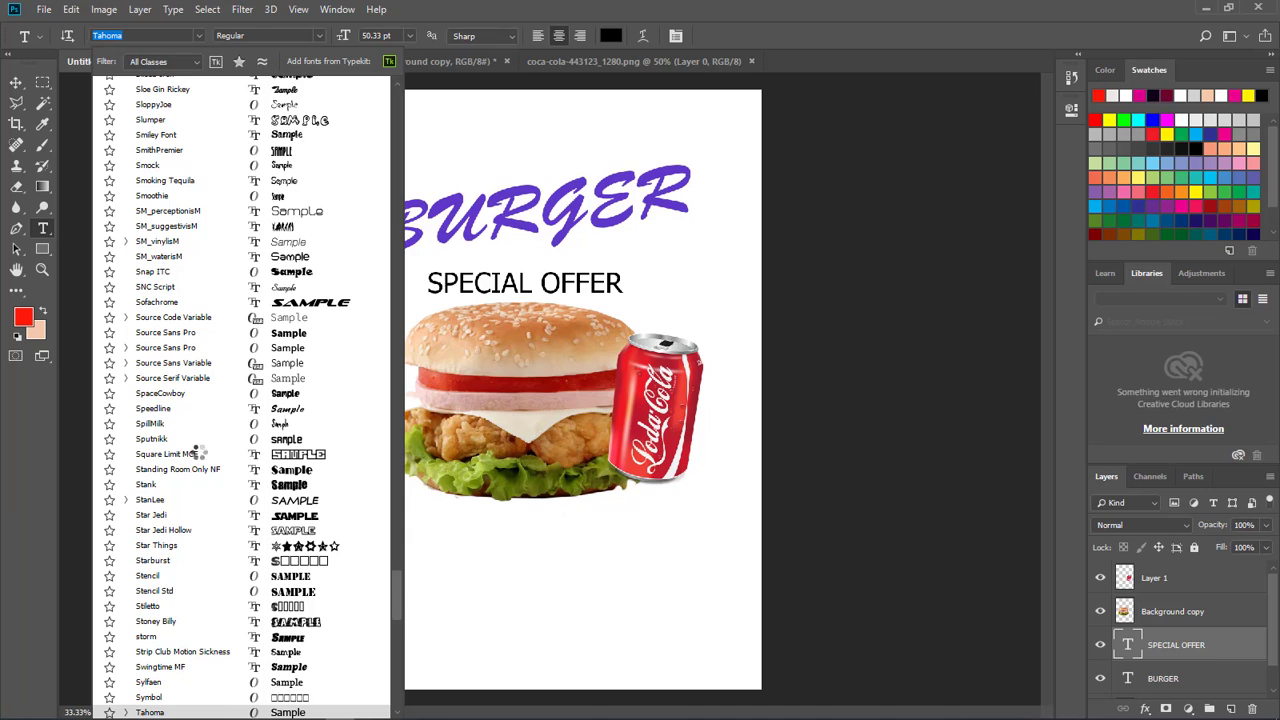
click(210, 348)
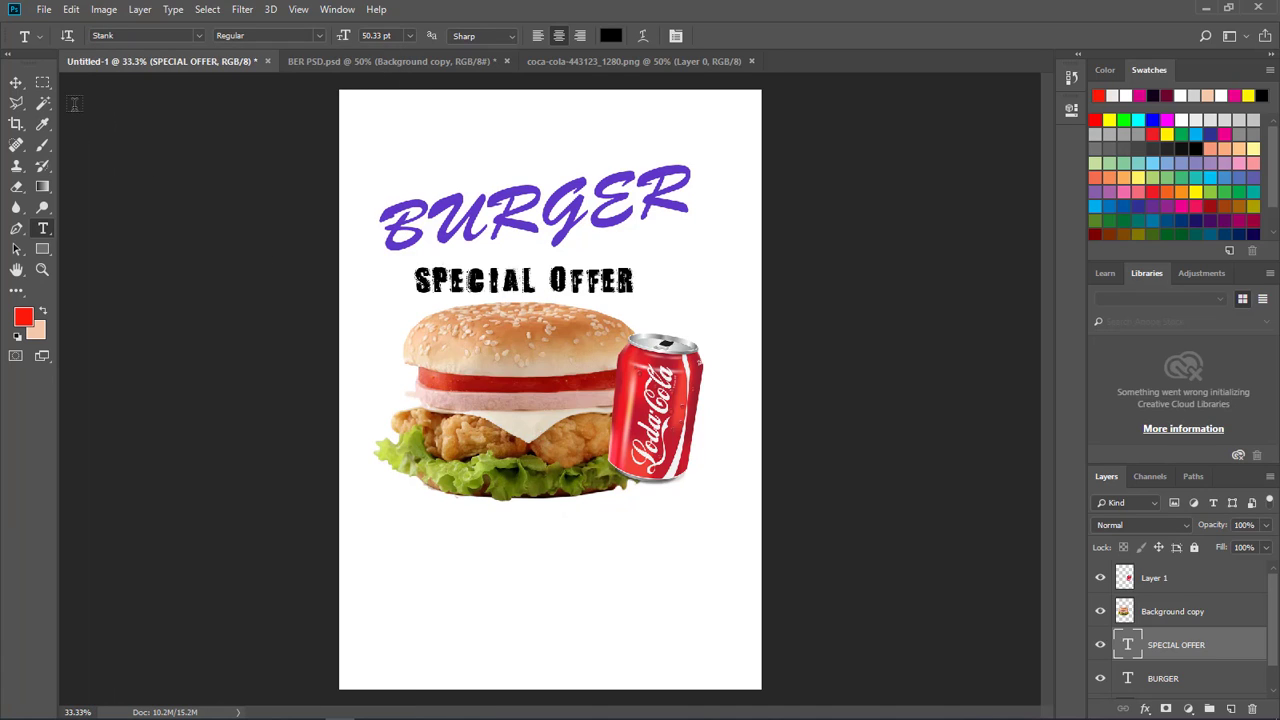
click(196, 34)
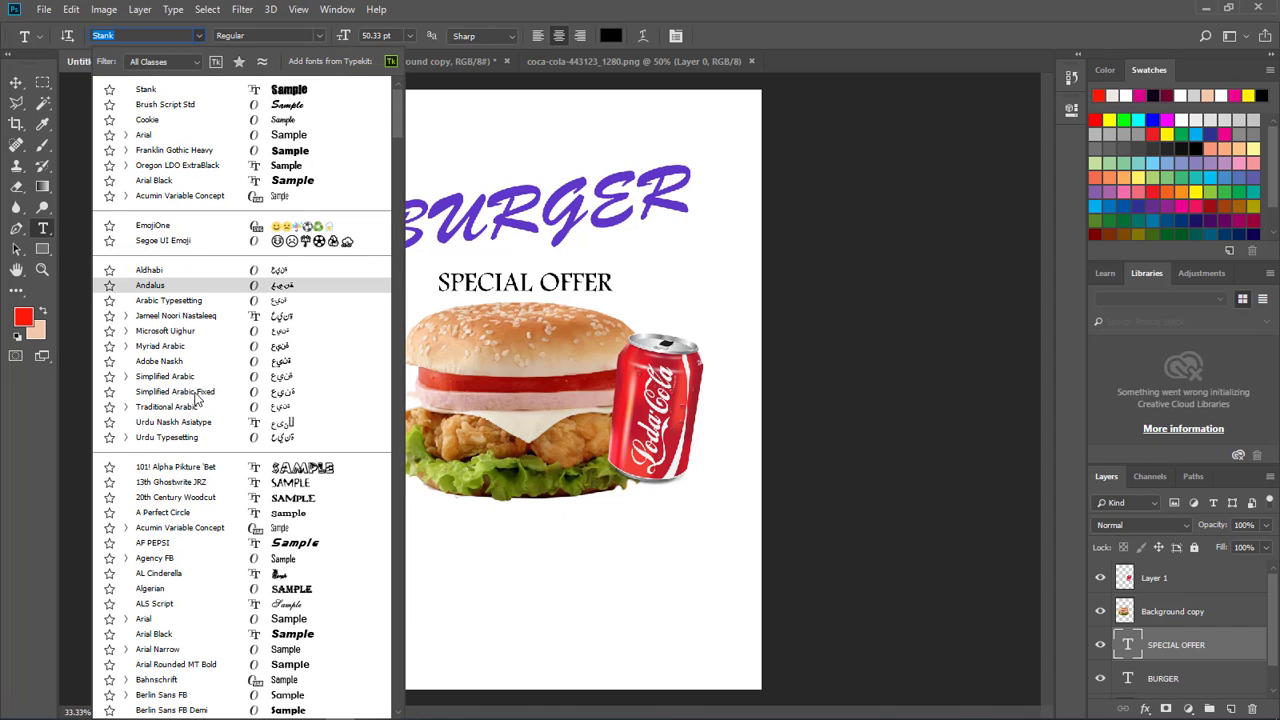
click(165, 137)
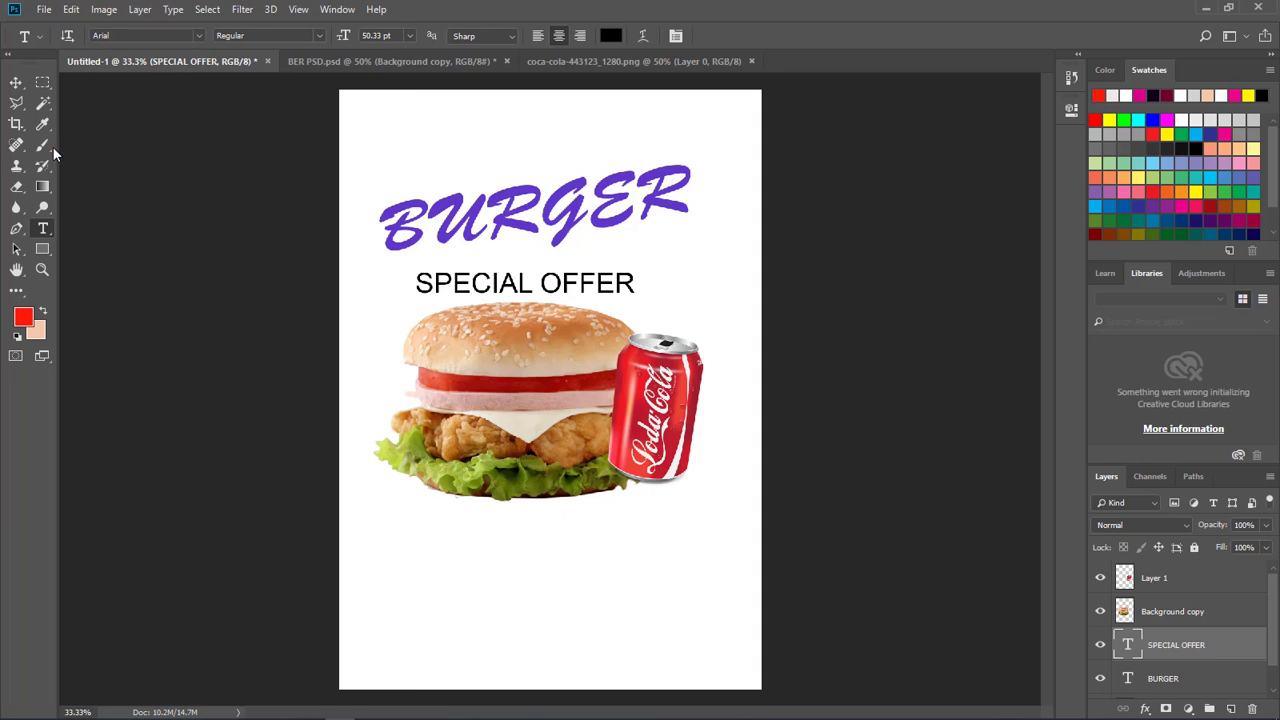
Stretch SPECIAL OFFER wider with a free transform, to about 118% width
click(17, 85)
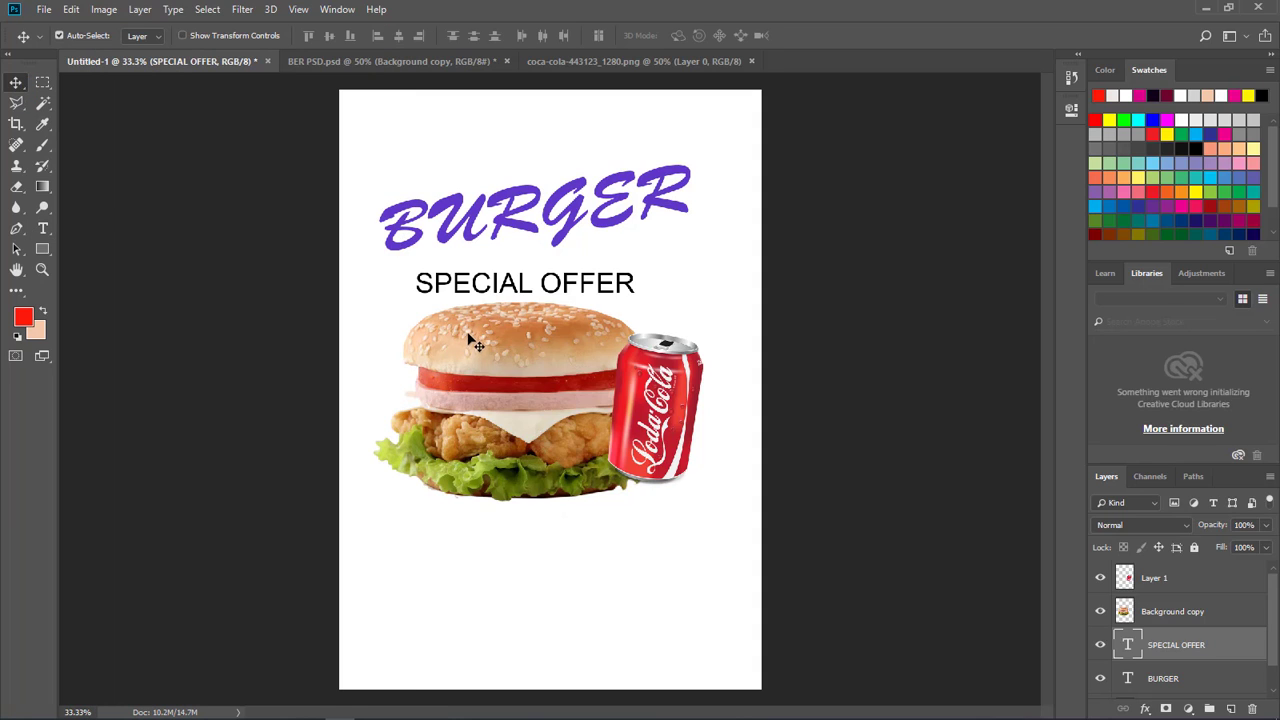
key(ctrl+t)
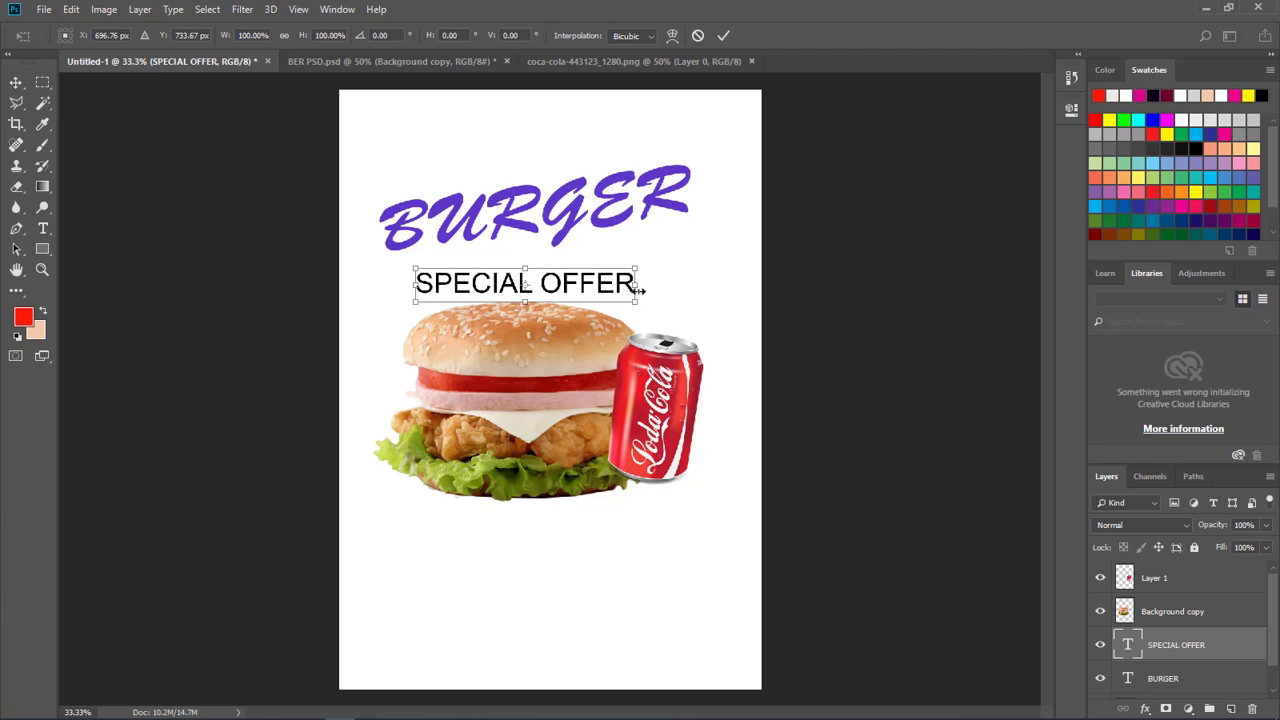
drag(641, 290, 654, 289)
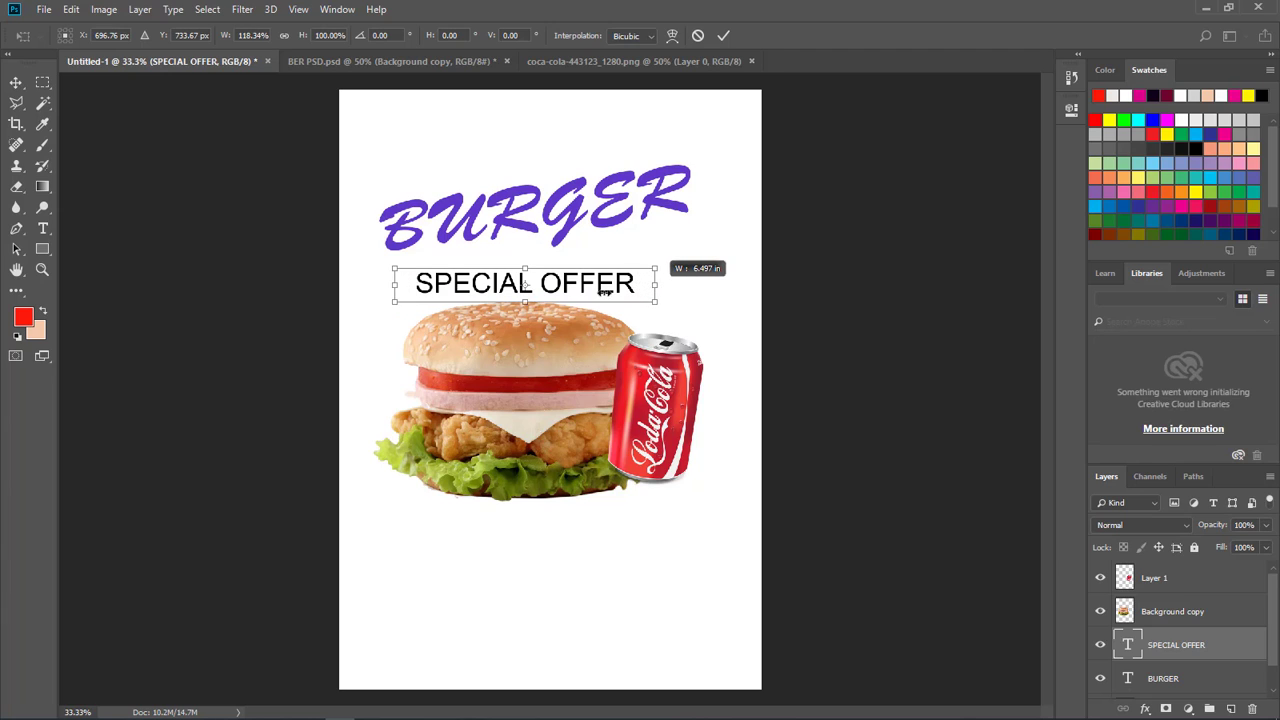
Apply the stretch, then nudge and shrink SPECIAL OFFER, keeping the resize
key(Return)
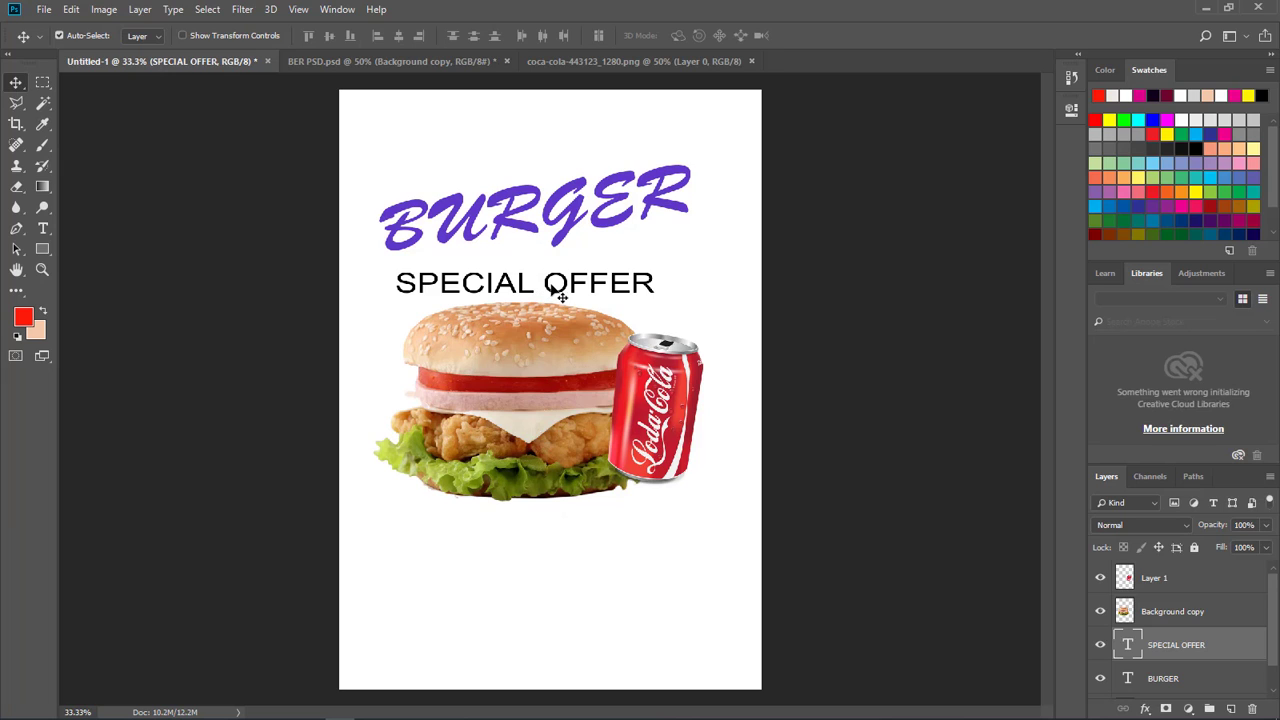
drag(552, 300, 561, 291)
key(ctrl+t)
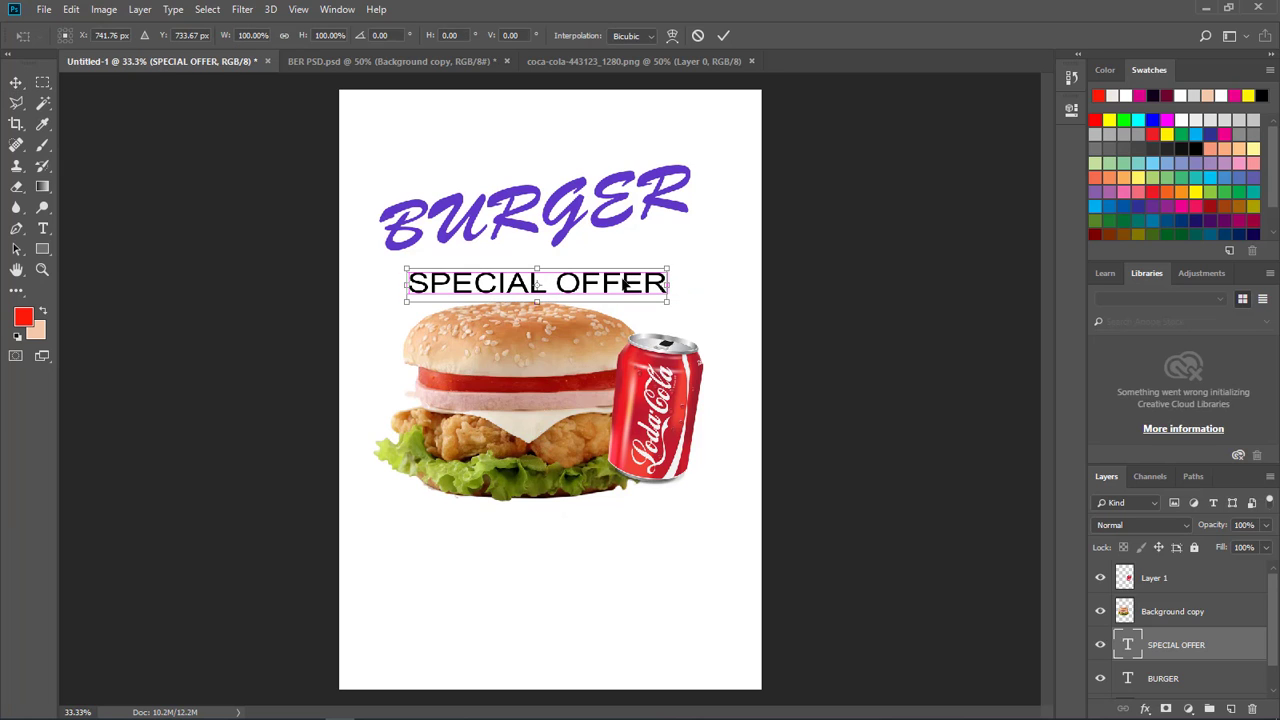
drag(667, 266, 647, 270)
click(17, 88)
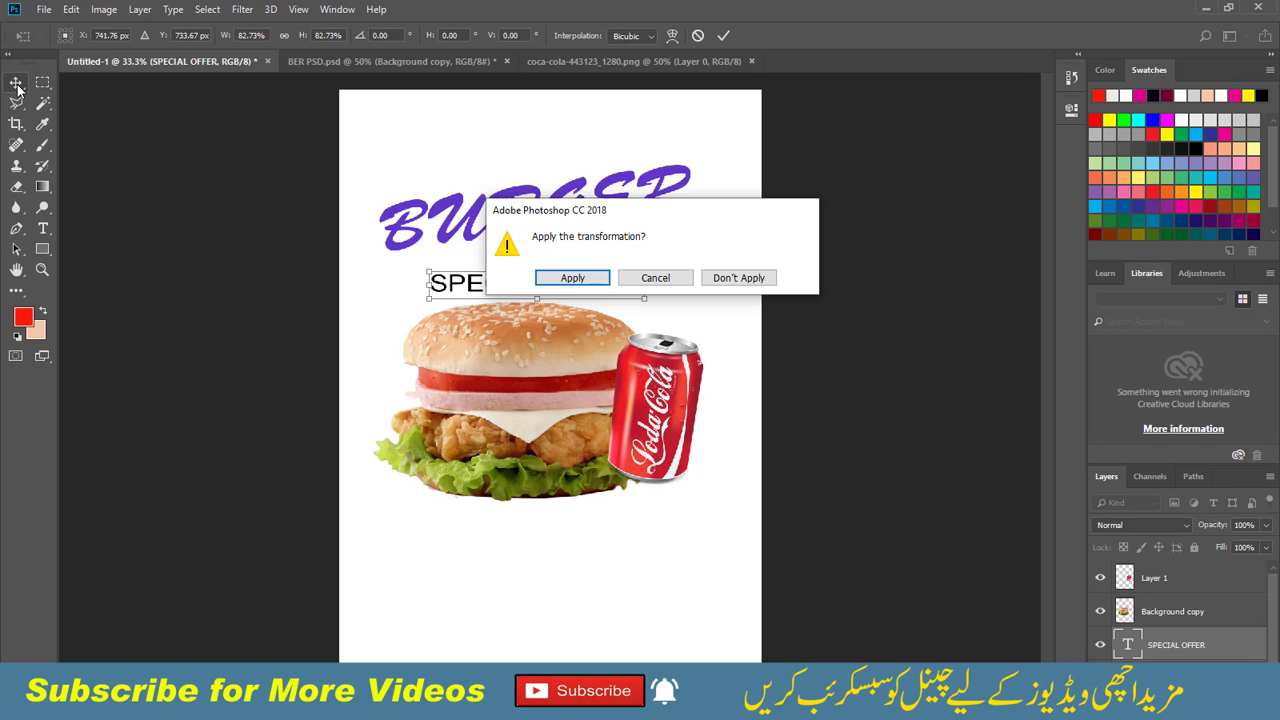
click(545, 281)
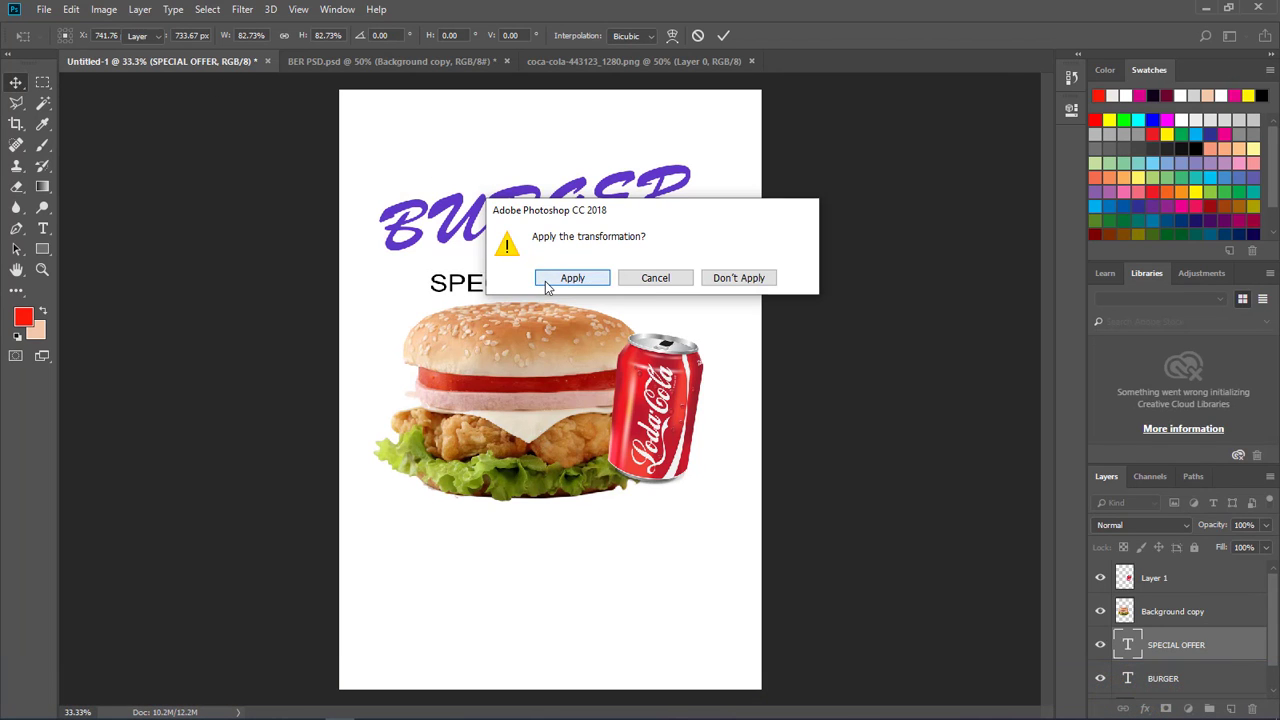
click(545, 281)
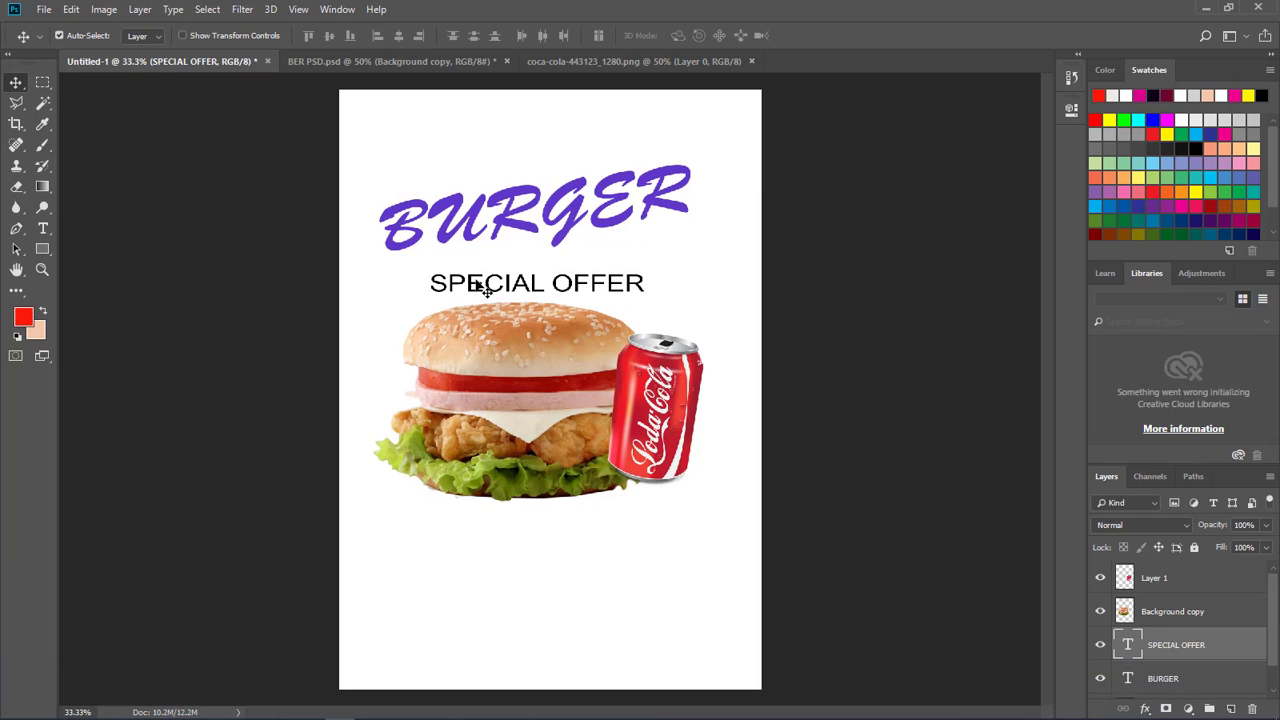
drag(476, 283, 475, 288)
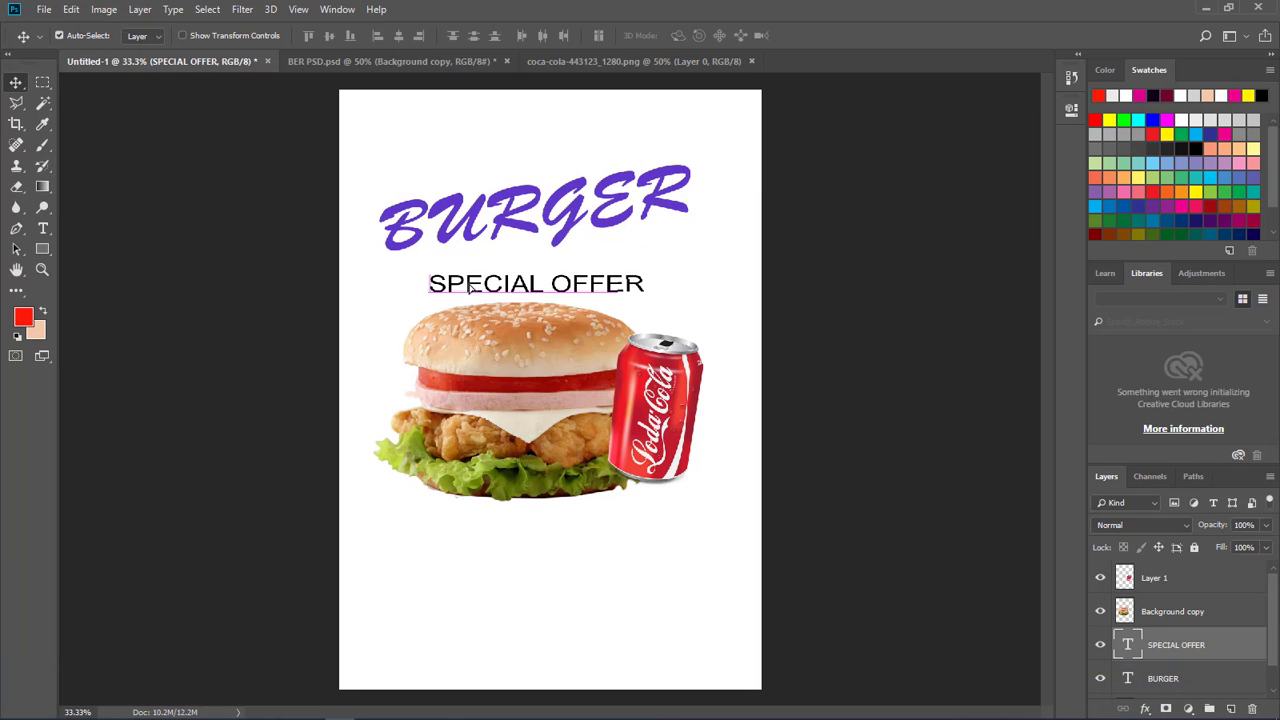
Move the BURGER title slightly right and down
right_click(446, 236)
click(471, 240)
drag(447, 243, 460, 253)
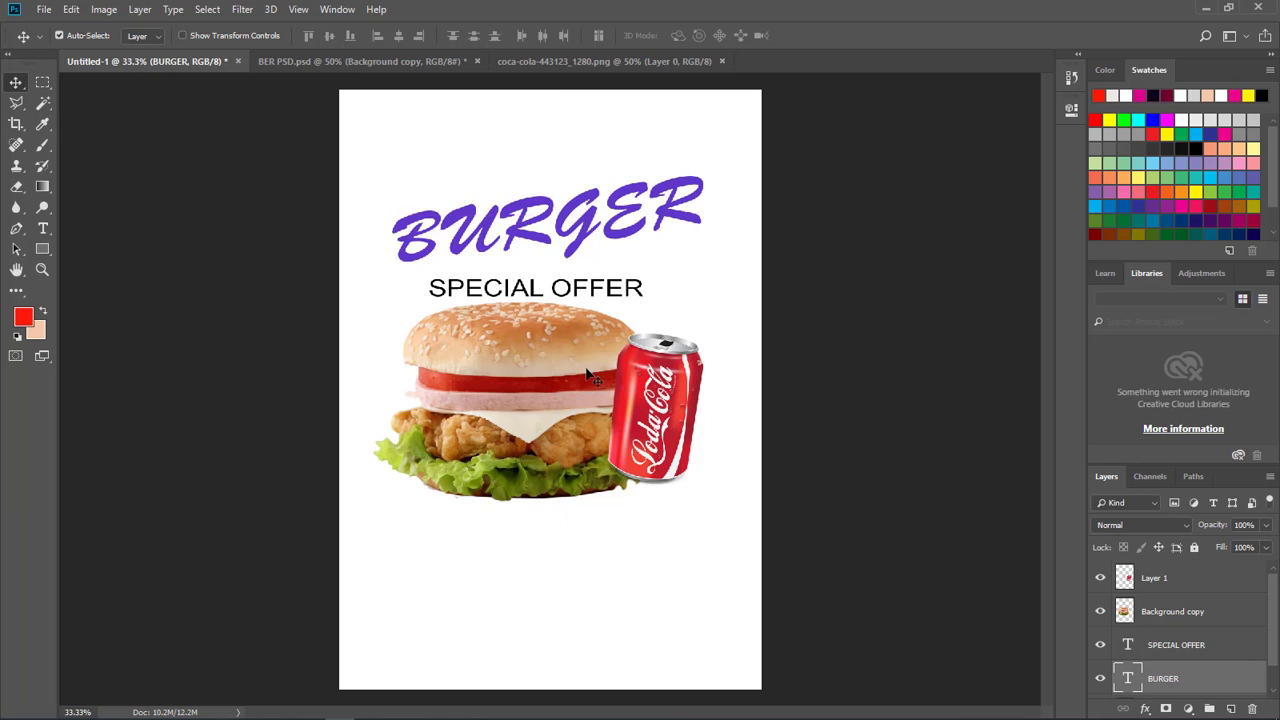
Shrink SPECIAL OFFER again to about 89%, around 36 pt, beneath the title
right_click(494, 289)
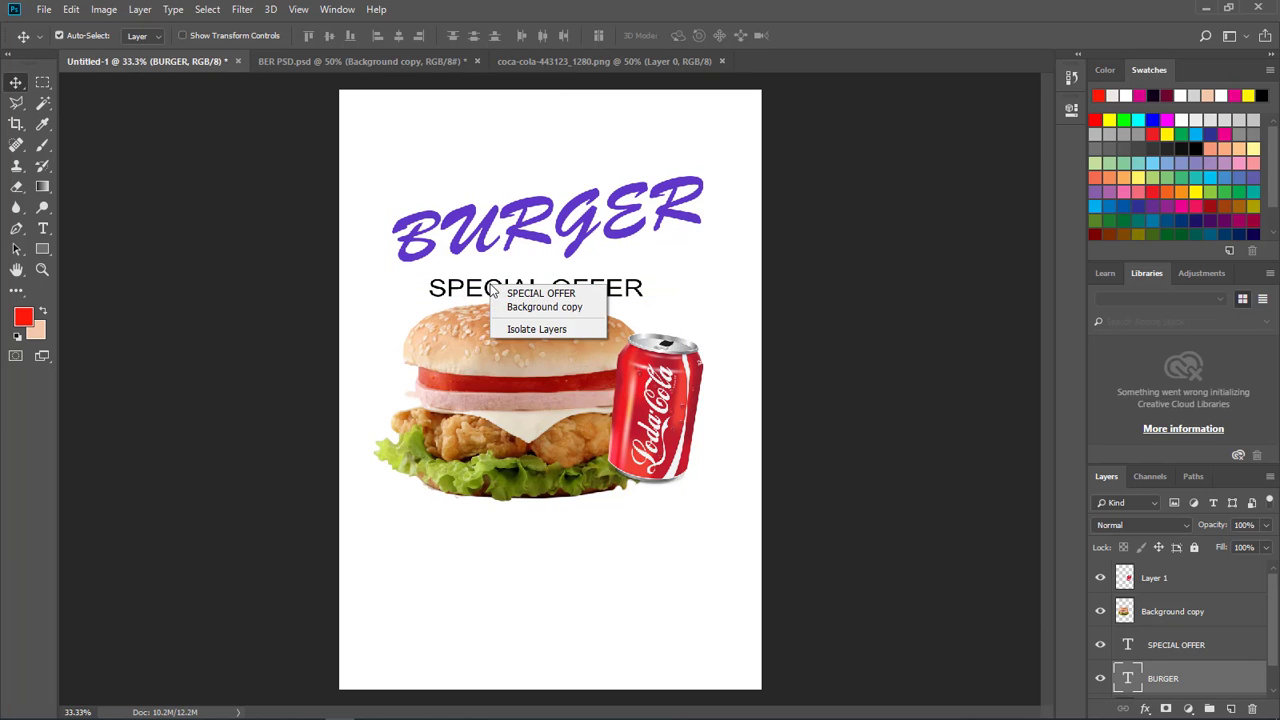
click(500, 293)
key(ctrl+t)
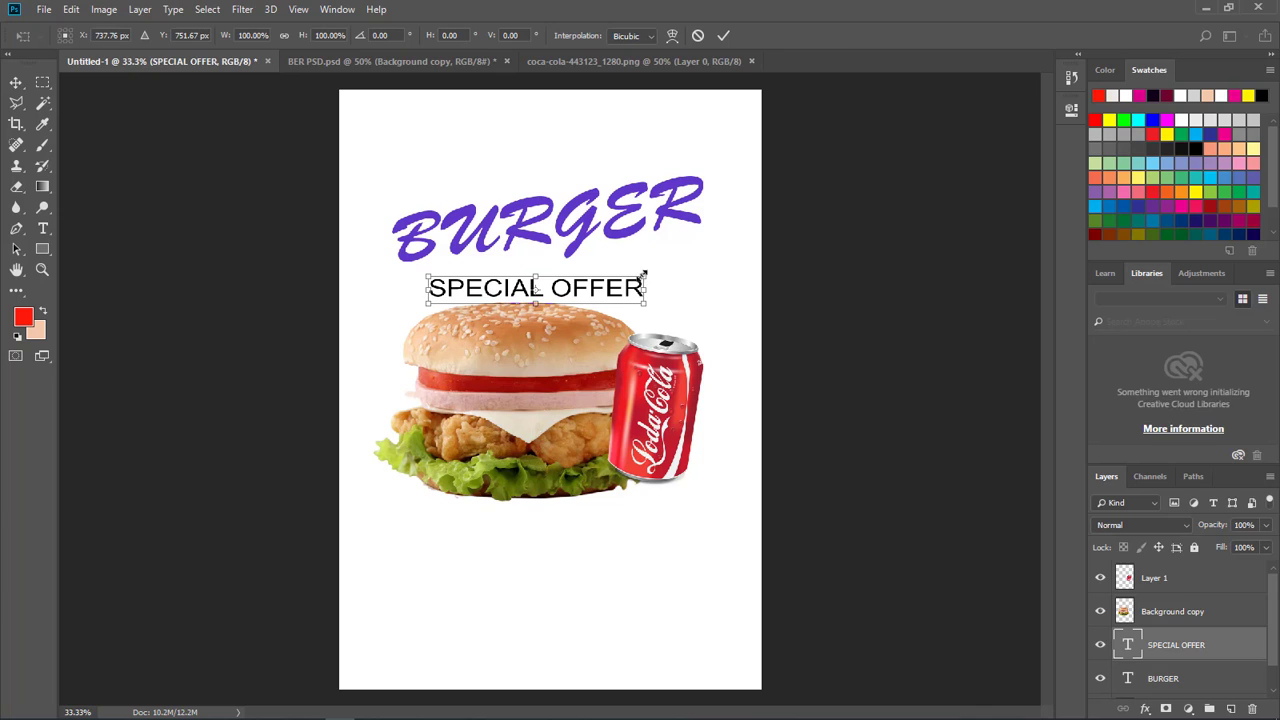
drag(644, 273, 577, 287)
key(Return)
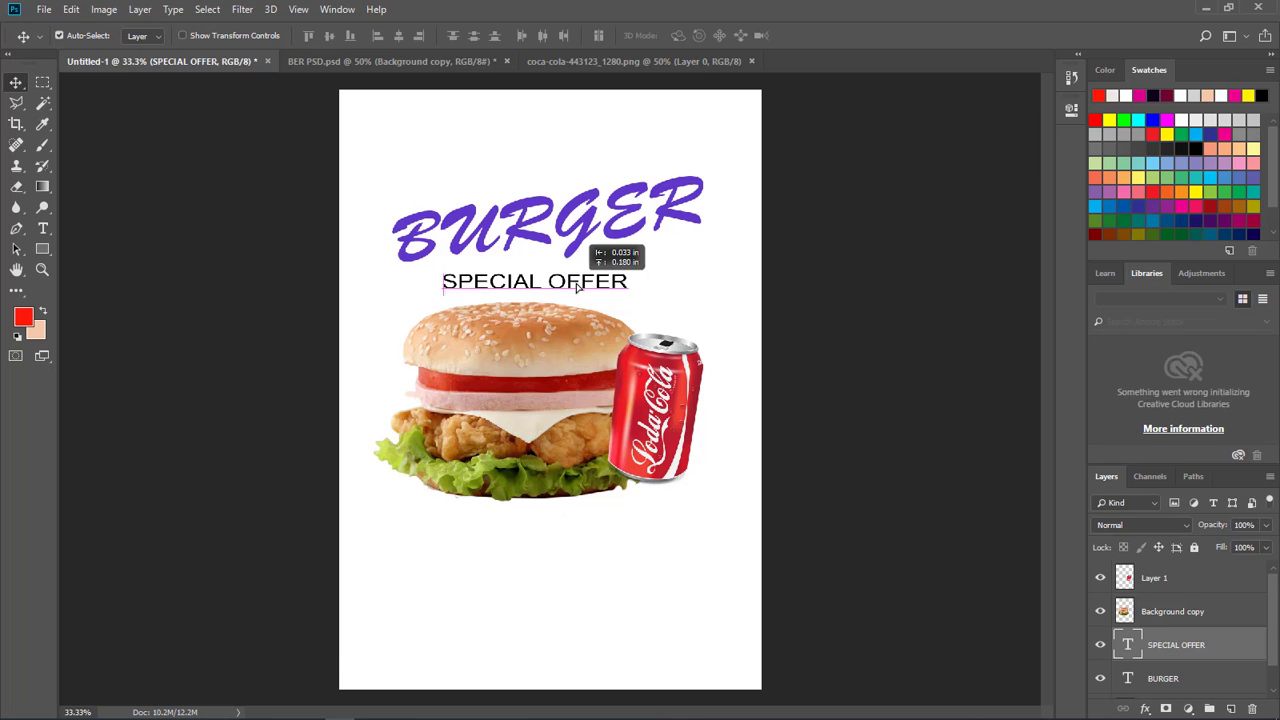
Change the SPECIAL OFFER font to Acumin Variable Concept Regular
key(t)
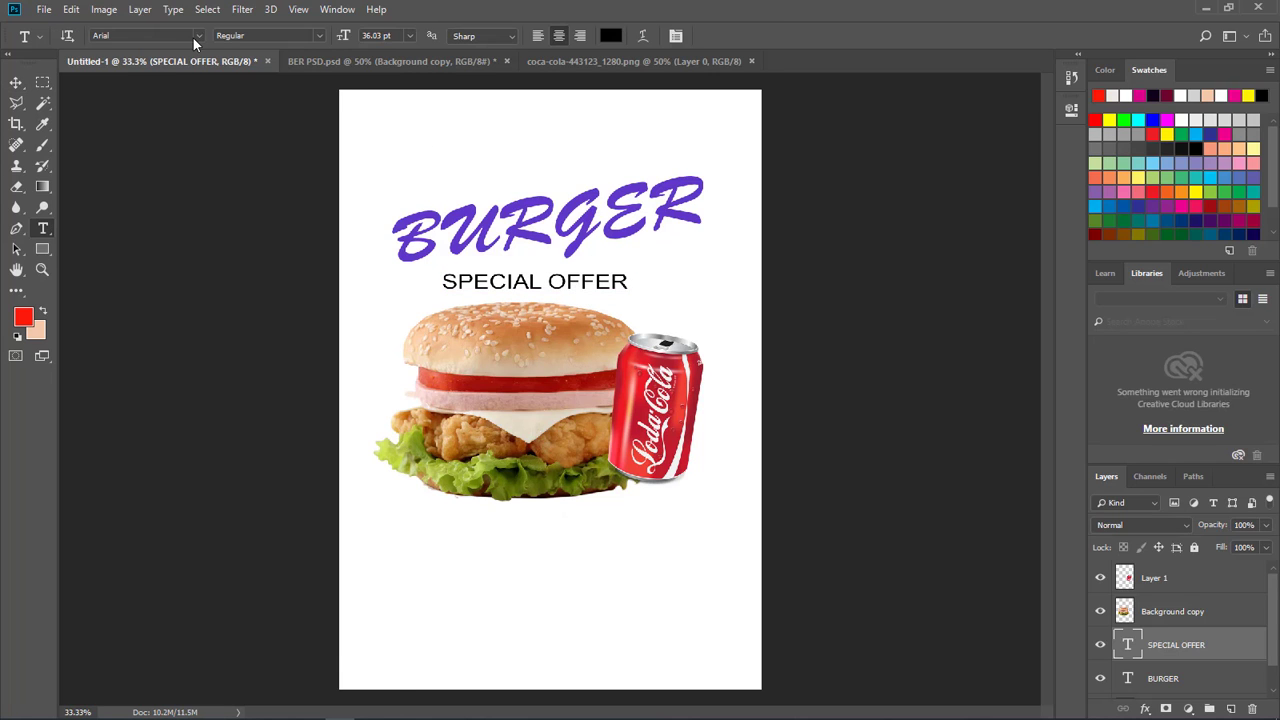
click(197, 36)
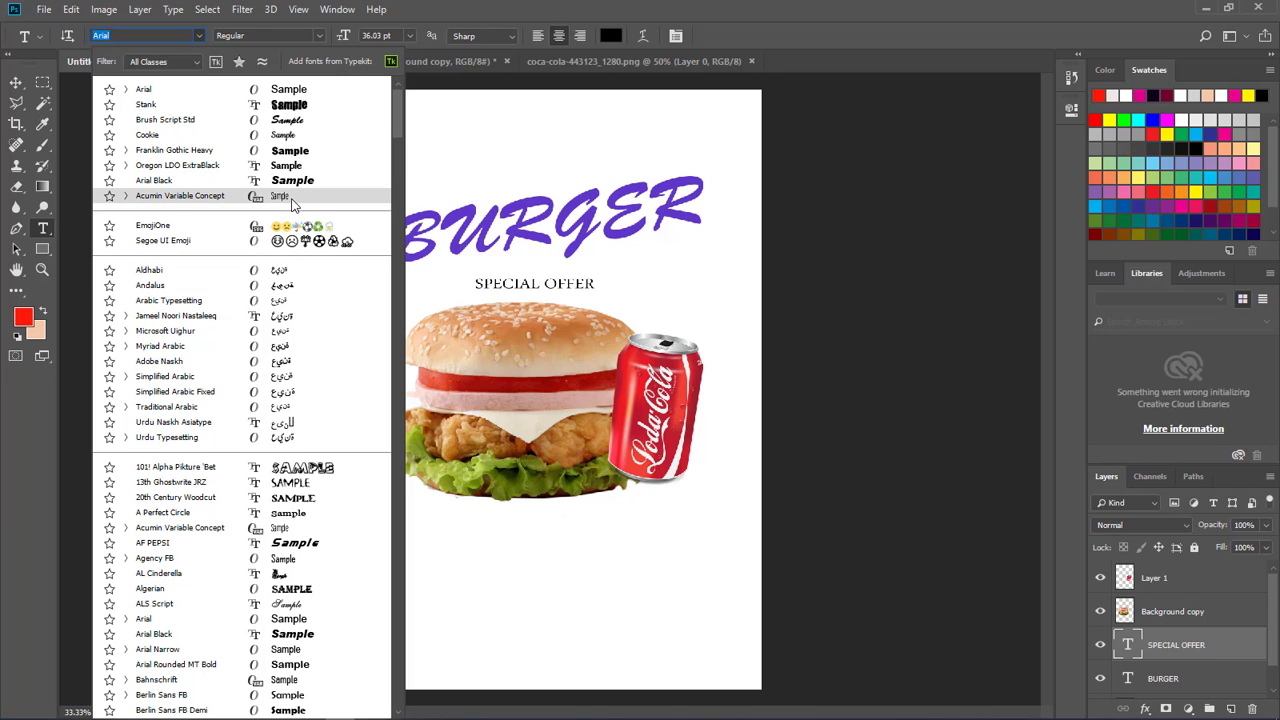
click(293, 196)
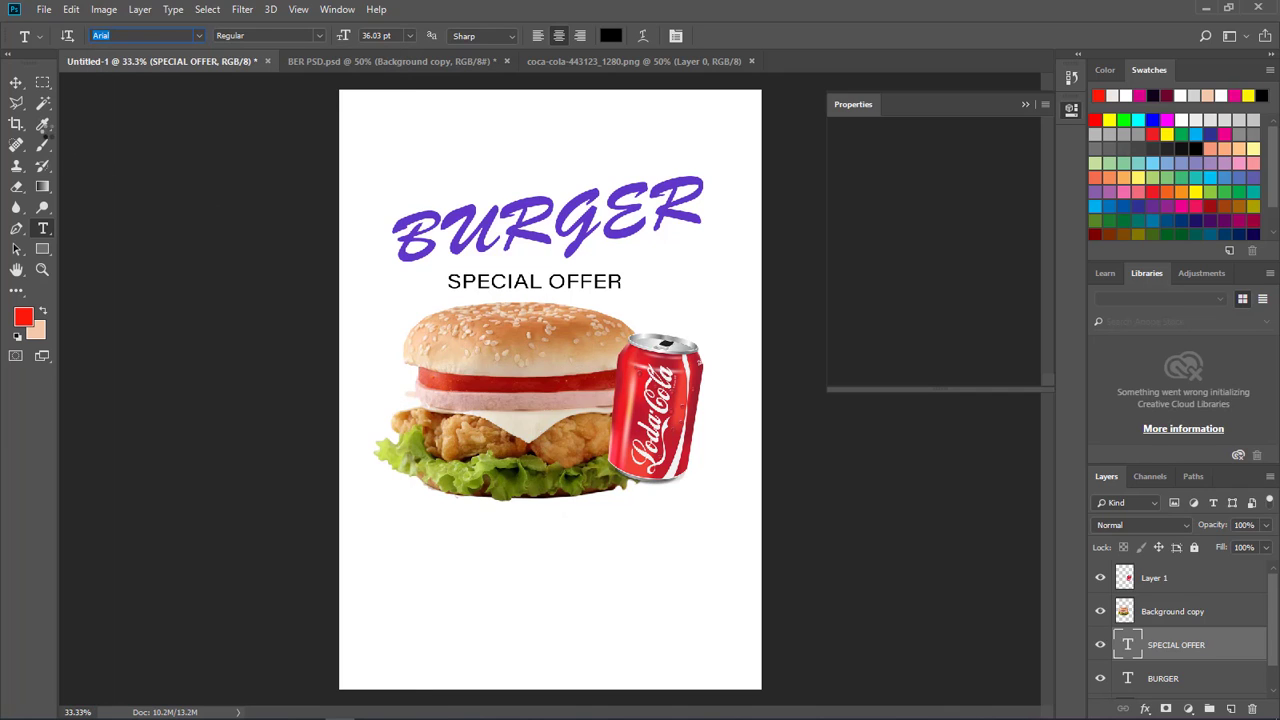
key(v)
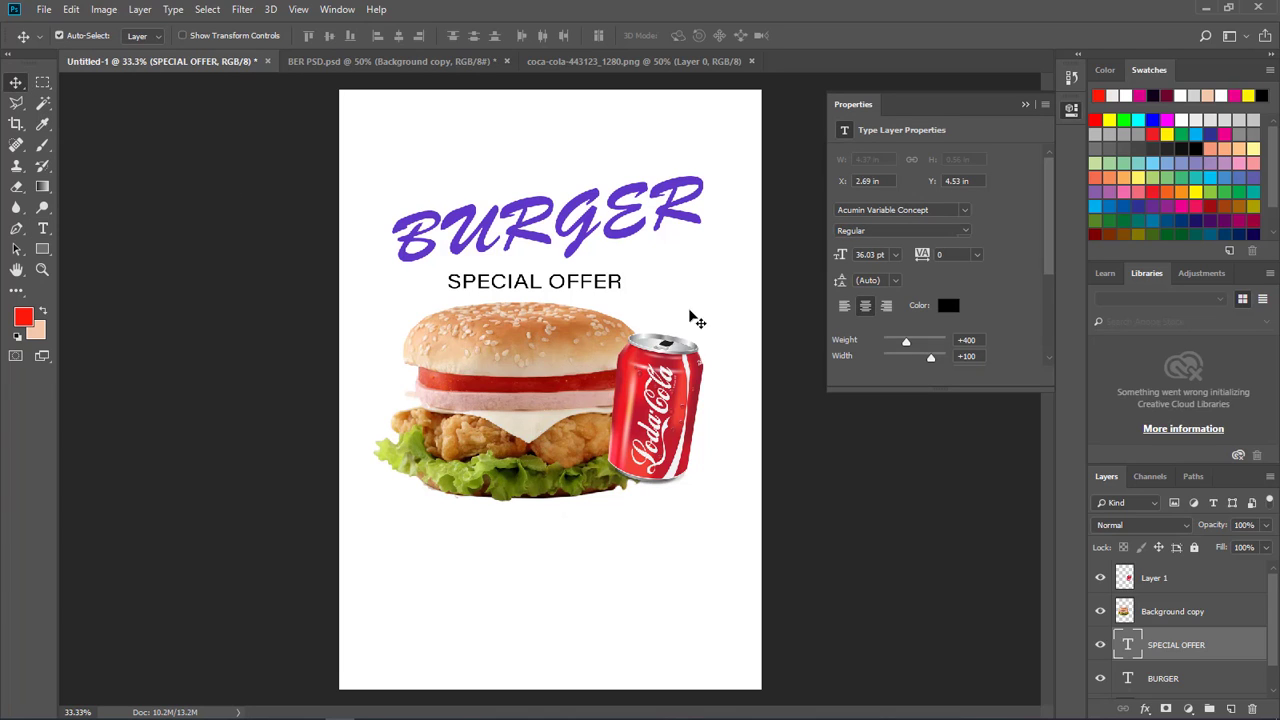
Give the white background layer a pale pink Color Overlay
right_click(458, 143)
click(510, 150)
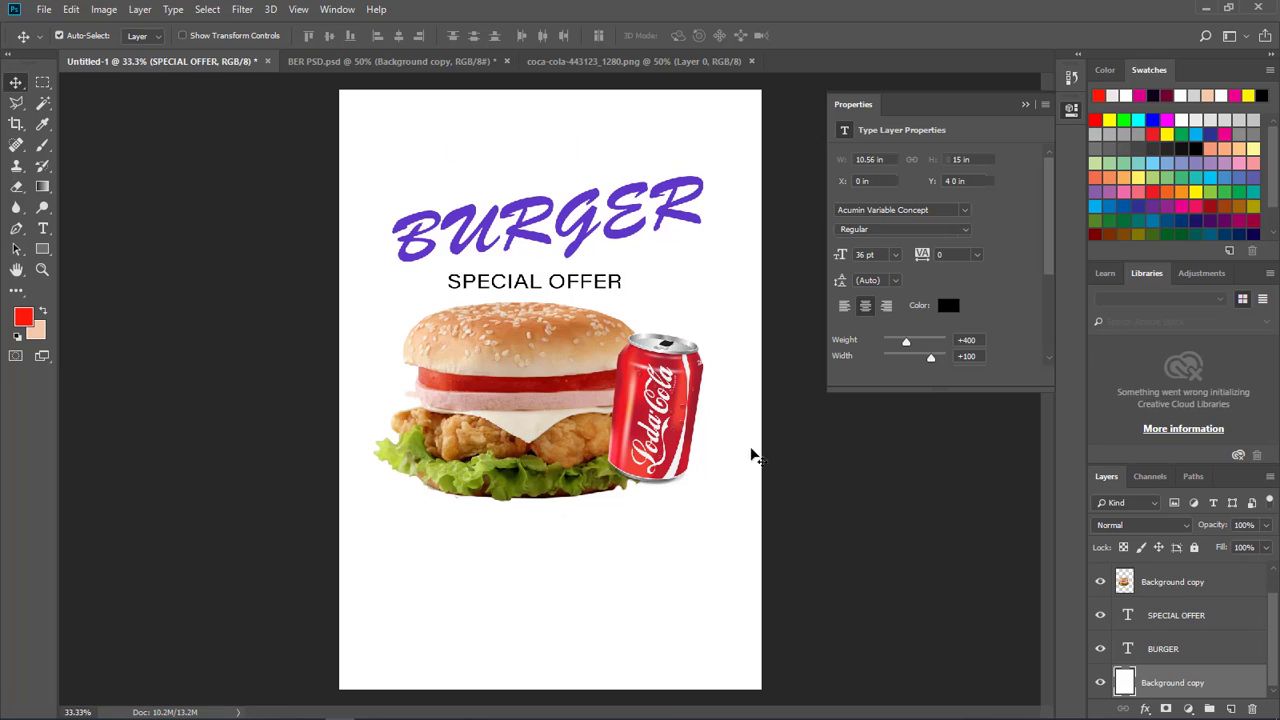
click(1145, 709)
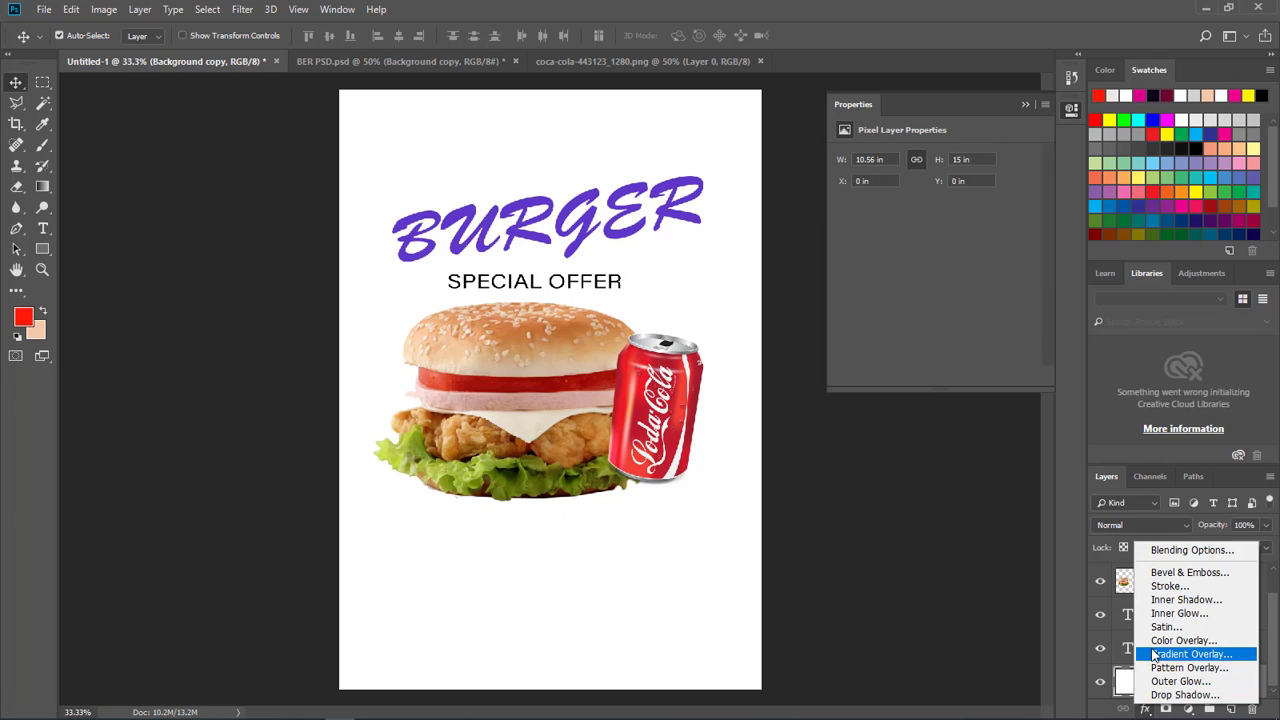
key(Escape)
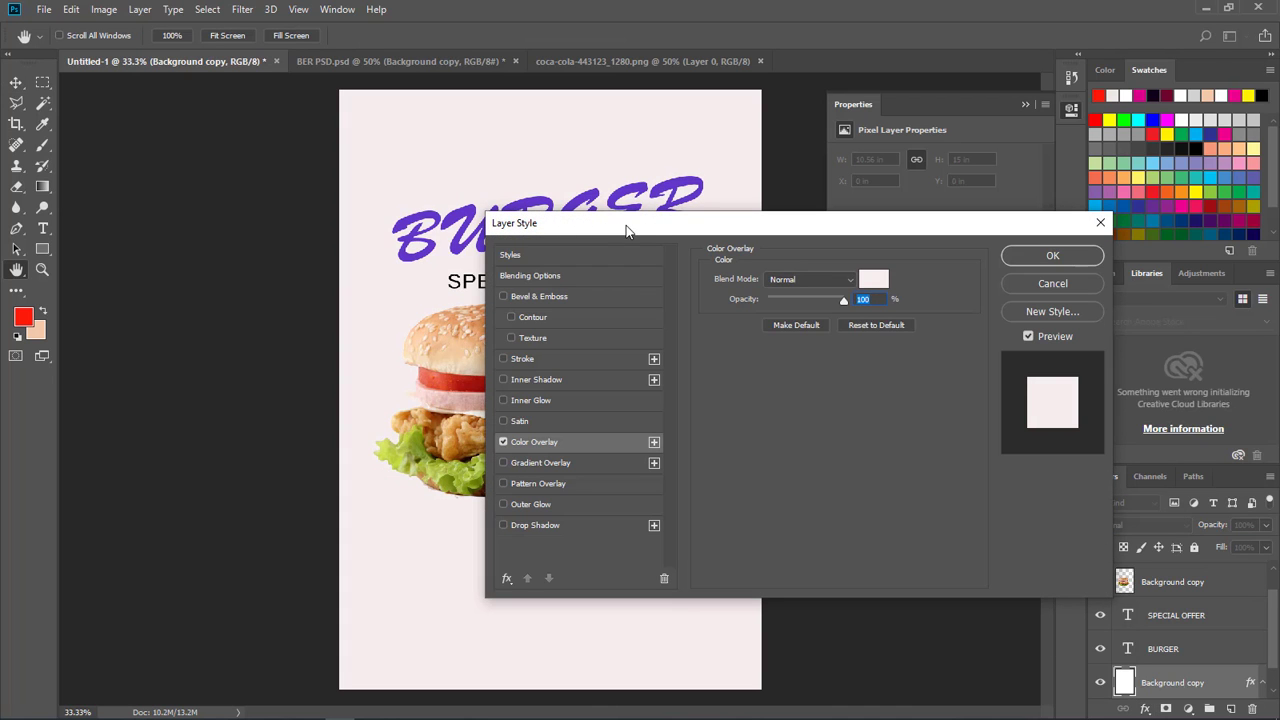
mouse_move(613, 218)
mouse_down()
mouse_move(895, 160)
mouse_move(477, 224)
mouse_up()
click(885, 253)
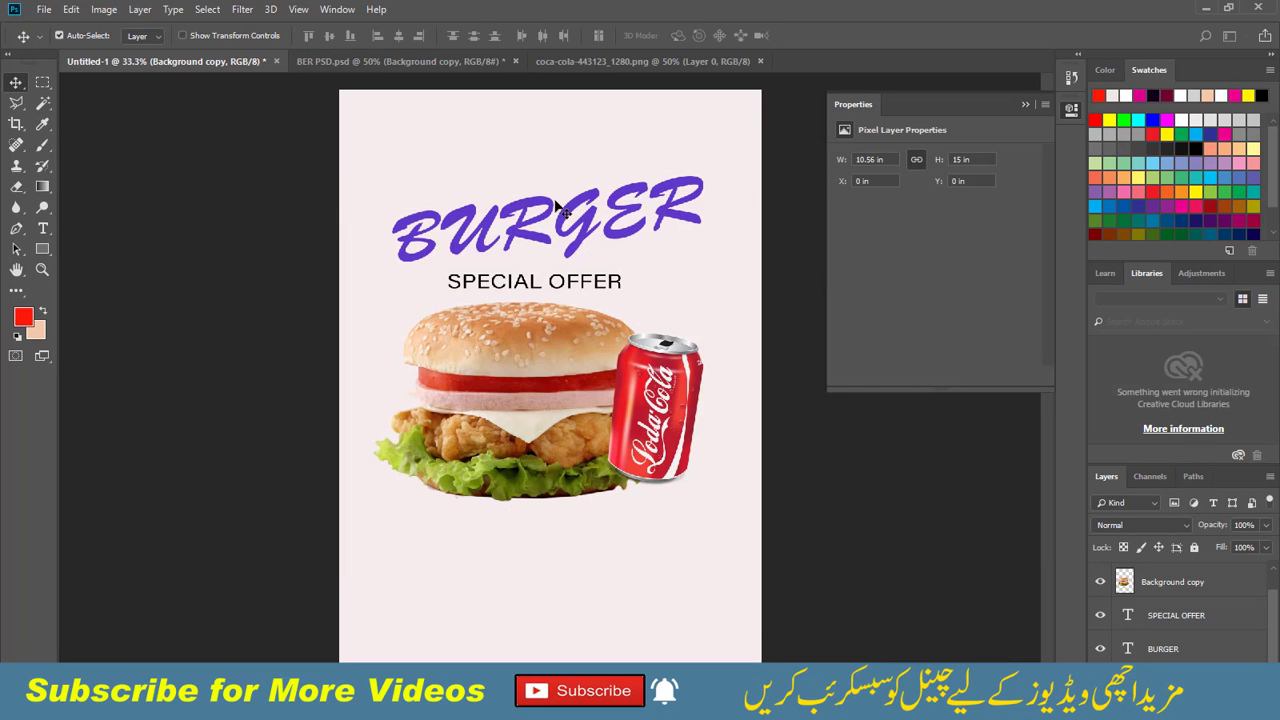
key(ctrl+plus)
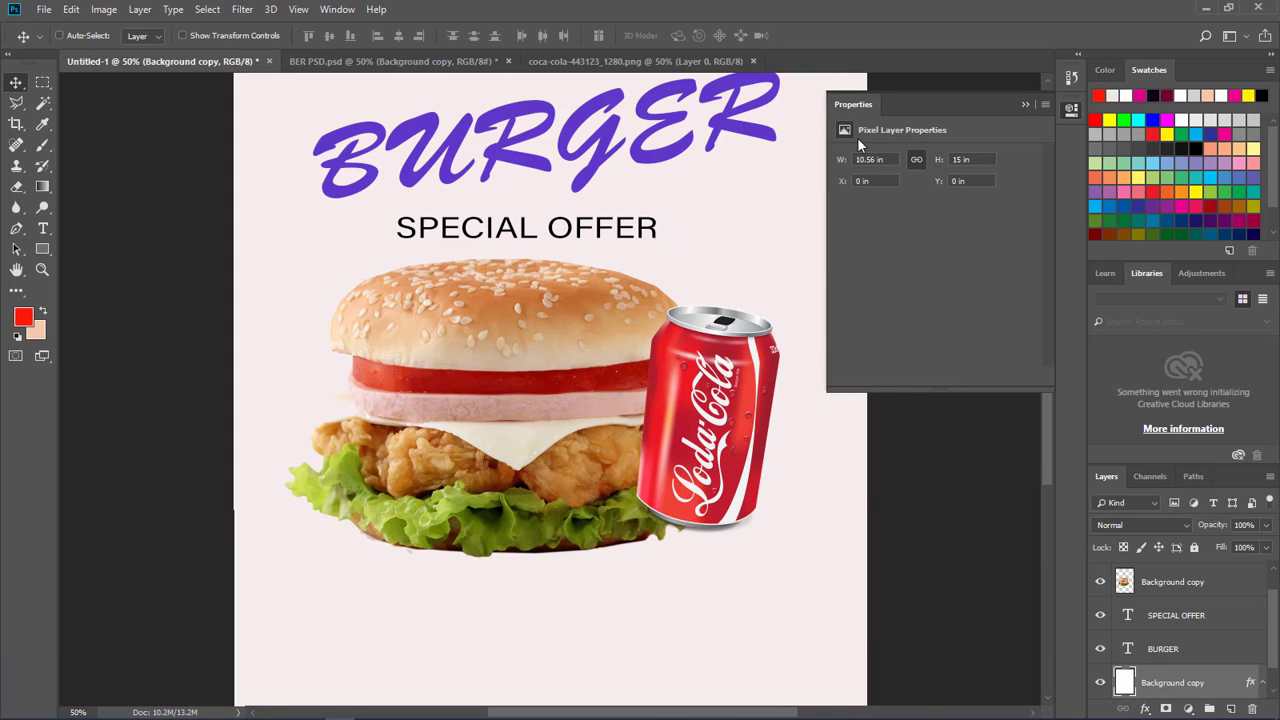
click(1024, 104)
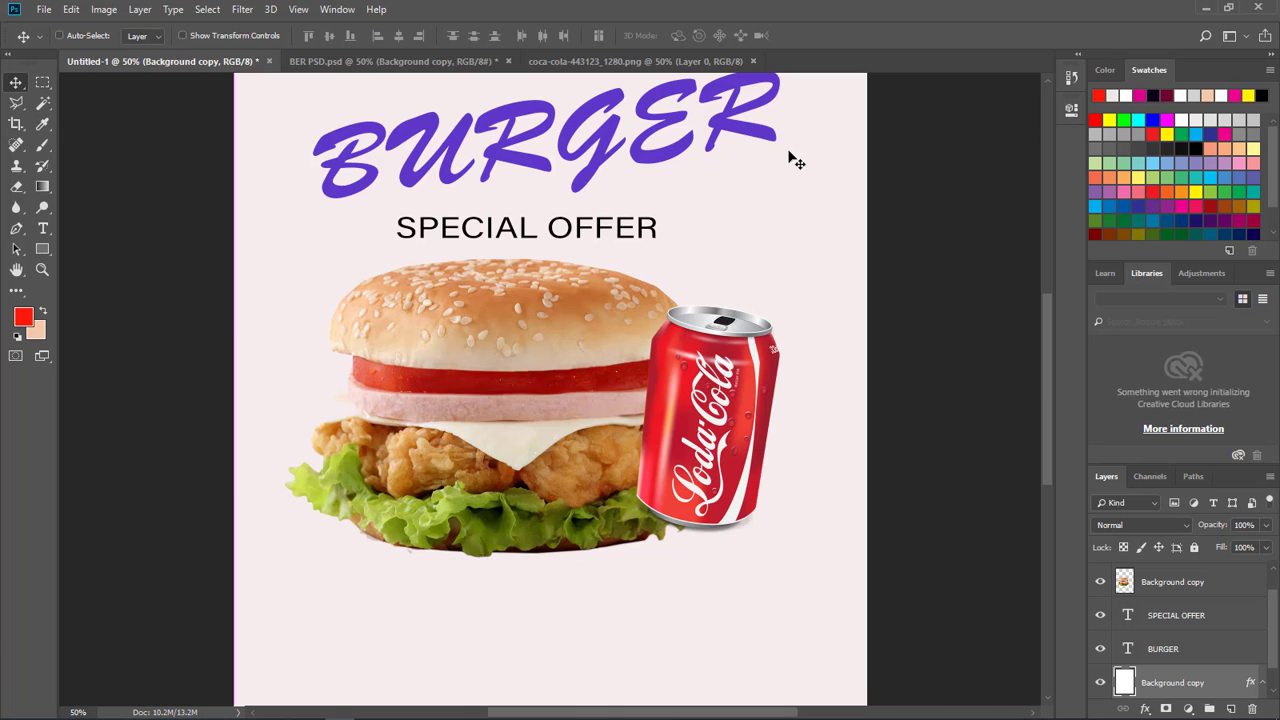
Merge the cola can's Layer 1 down into the burger's Background copy layer
key(ctrl)
key(ctrl+minus)
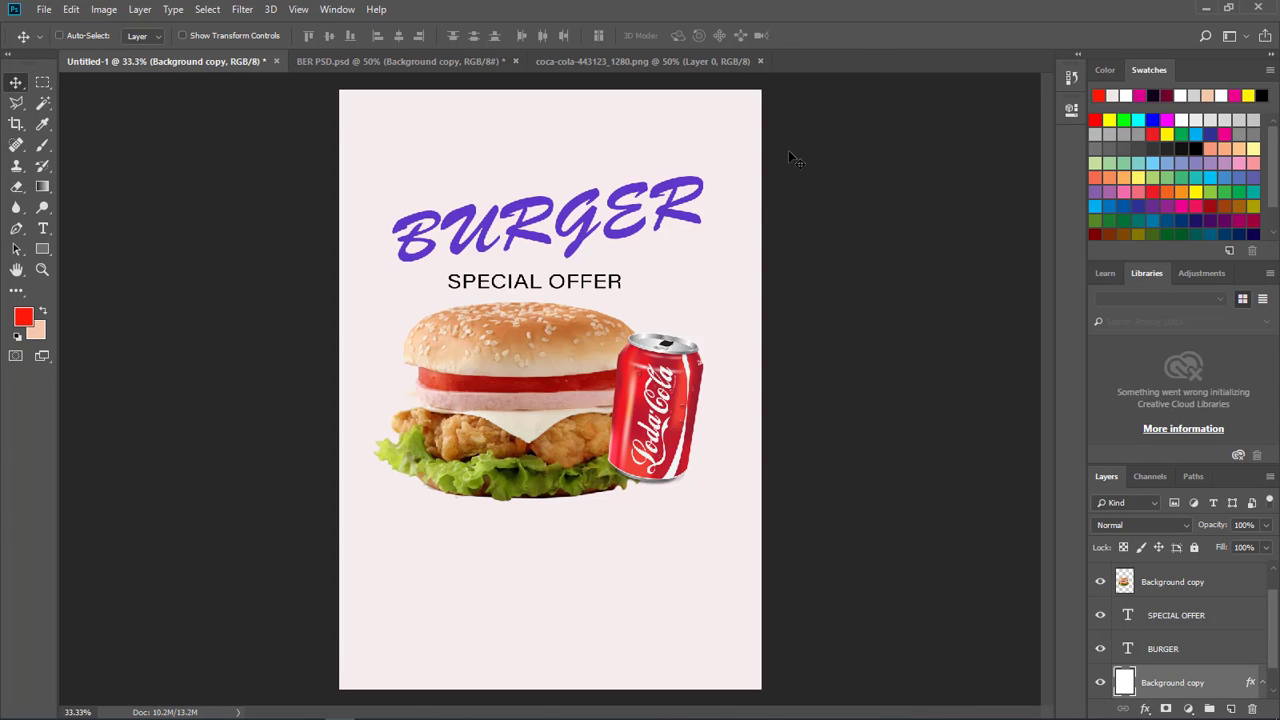
click(598, 405)
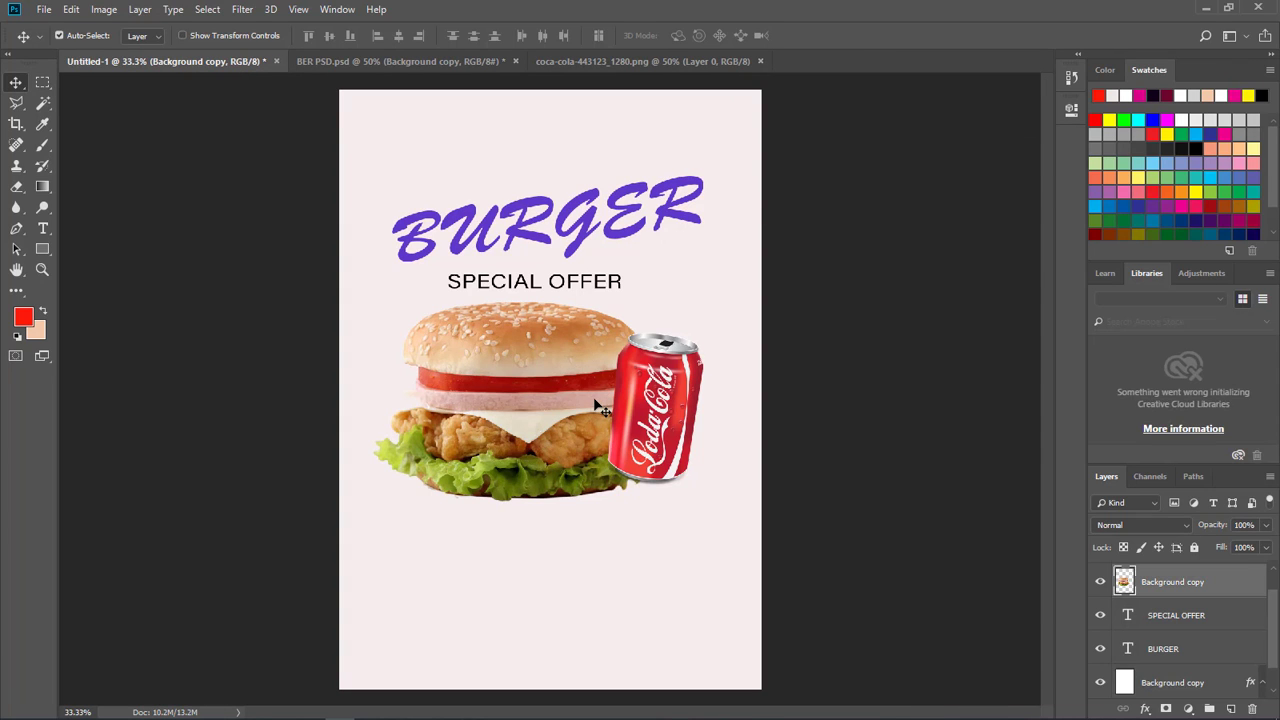
click(680, 398)
click(590, 396)
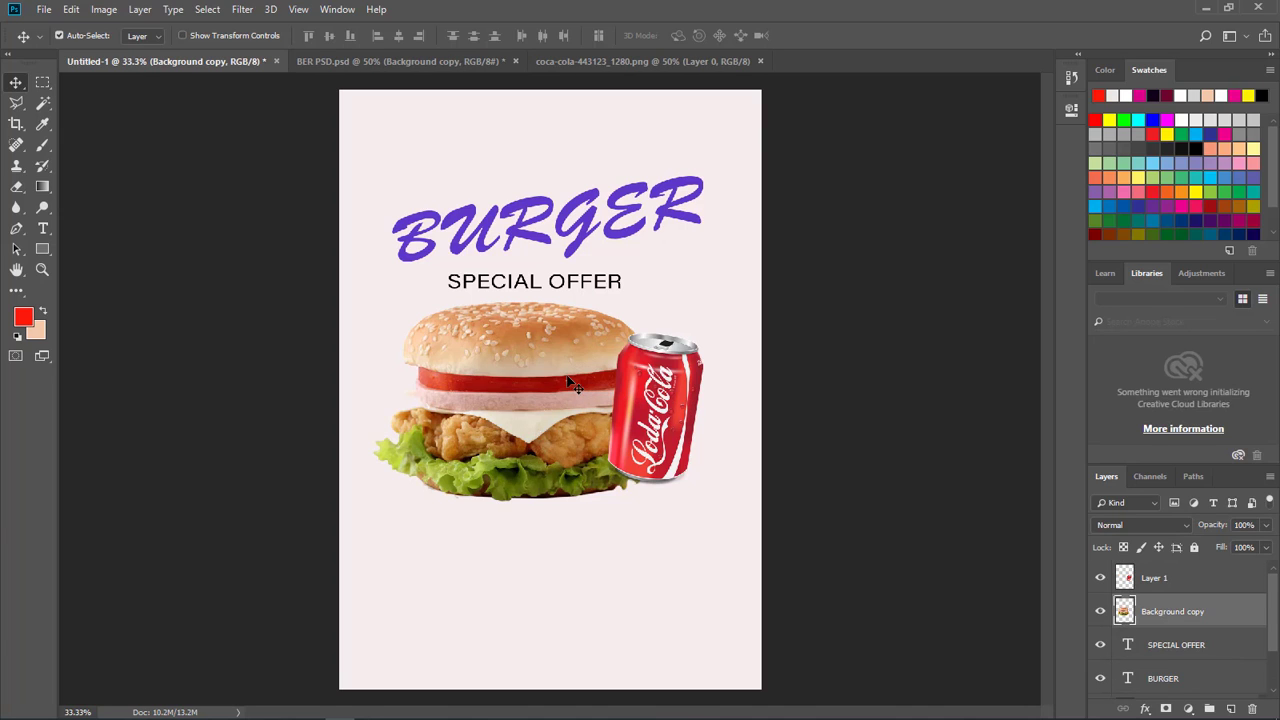
click(1151, 581)
key(ctrl+e)
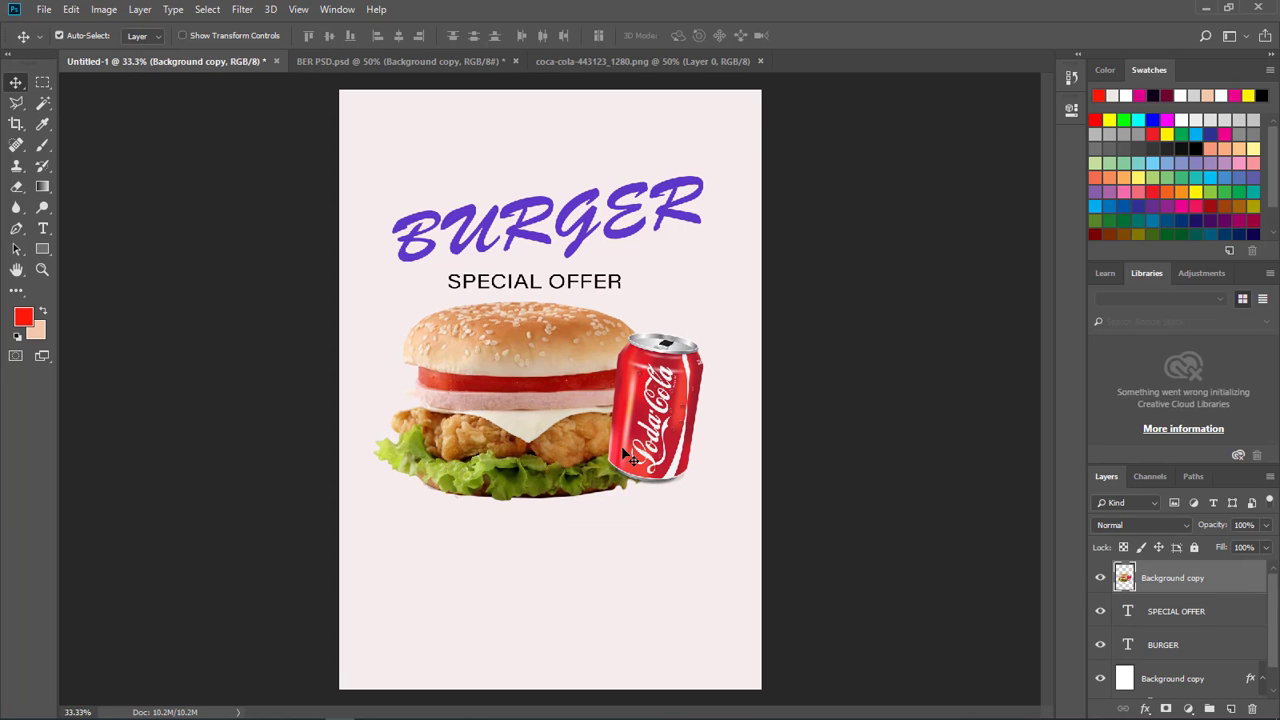
click(1100, 580)
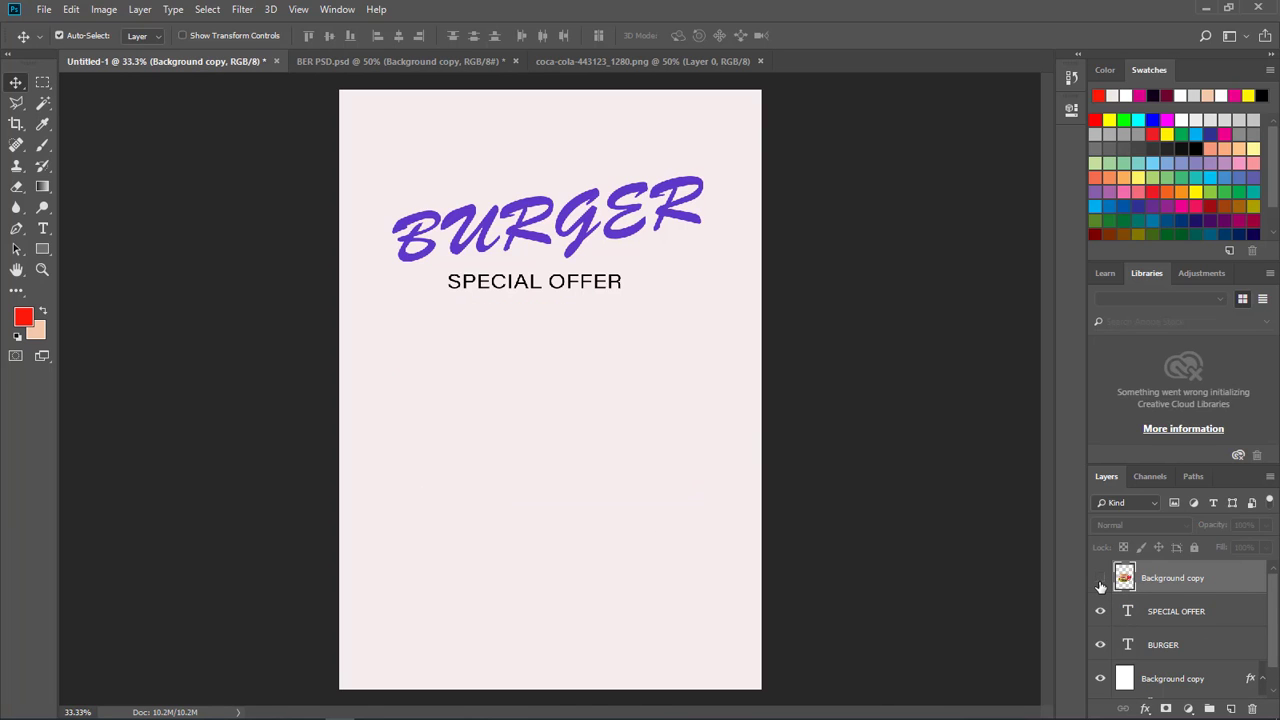
click(1100, 580)
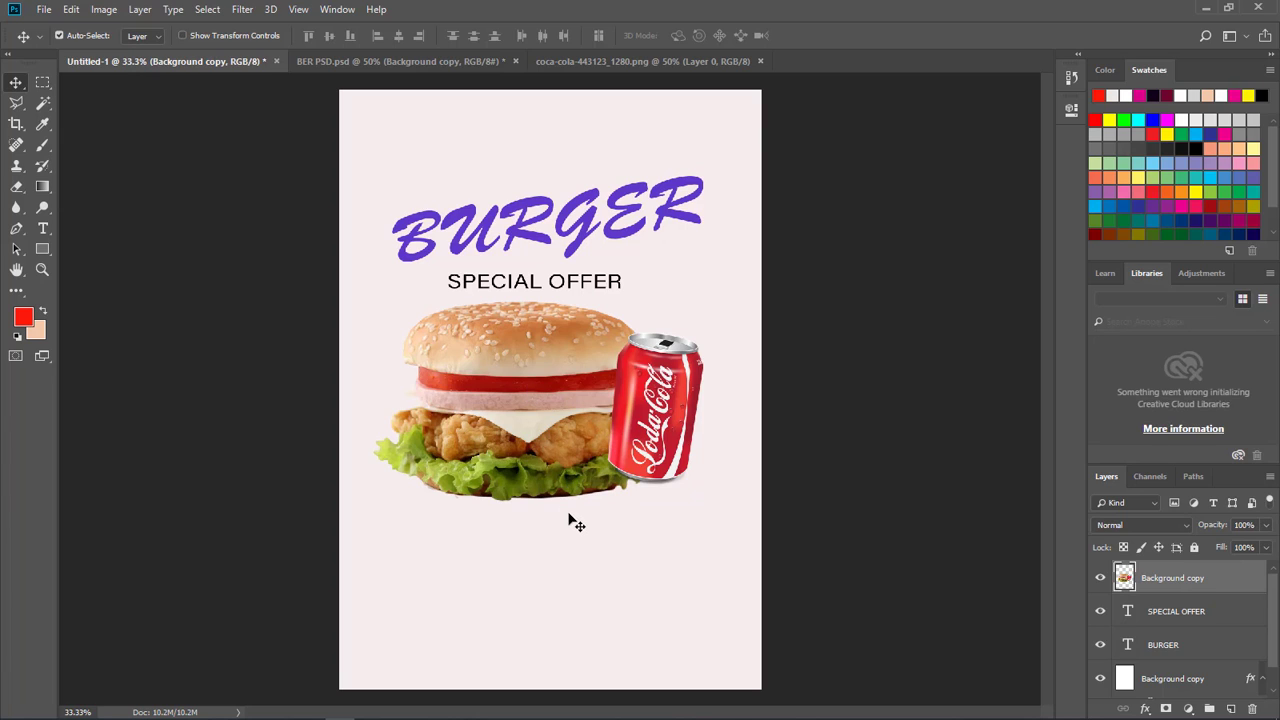
Type 'DRINK FREE | NO WAITING | DOORS OPEN 9 AM' below the burger, fixing the 9 AM spacing
key(t)
click(390, 550)
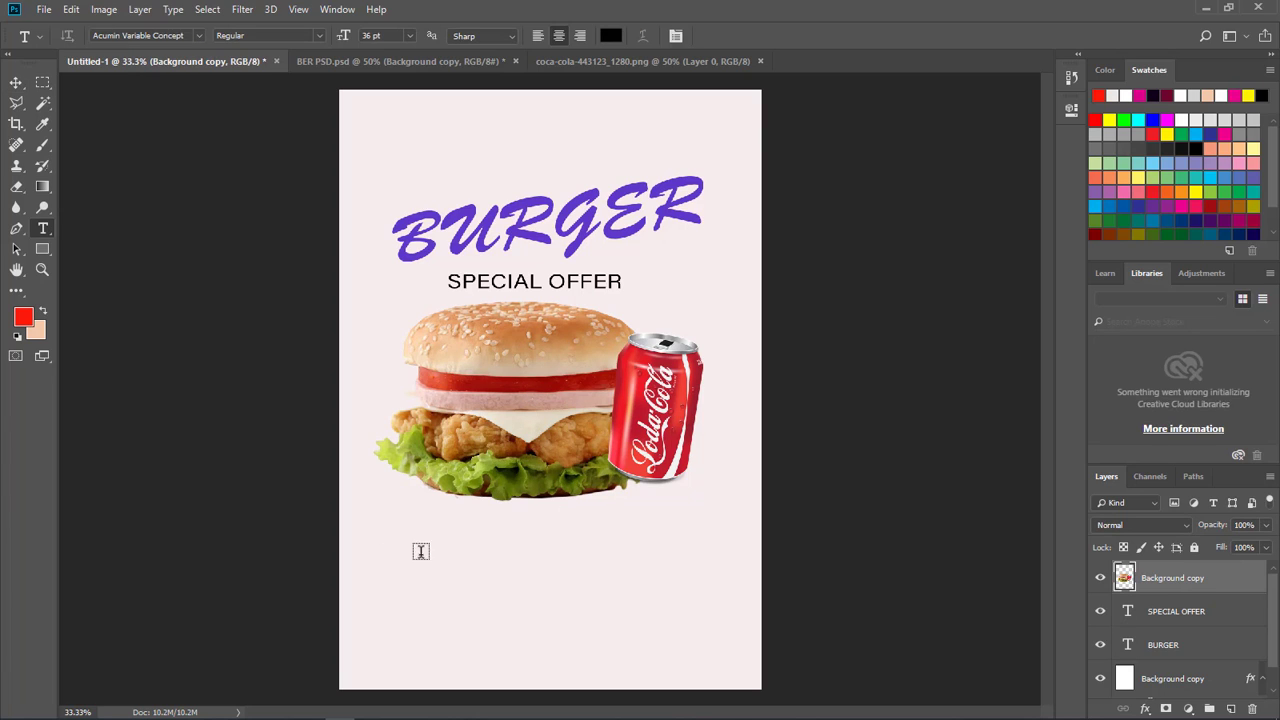
text(D)
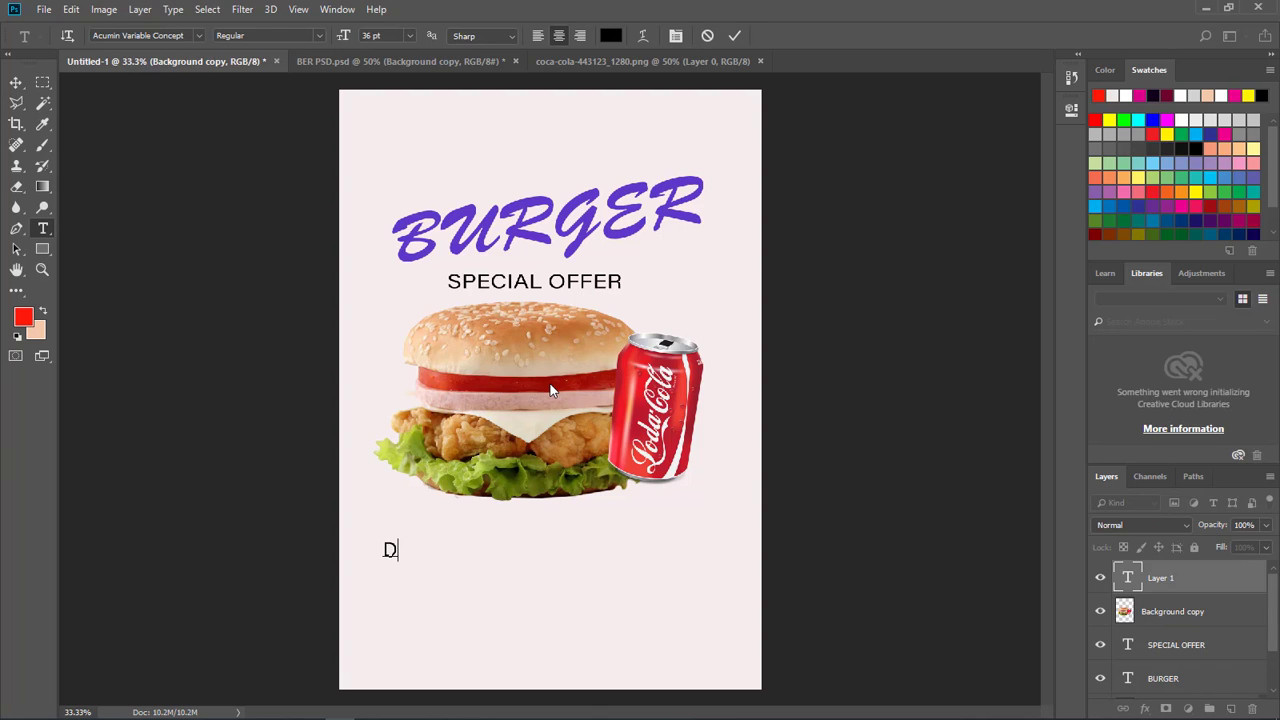
text(RINK)
text( FR)
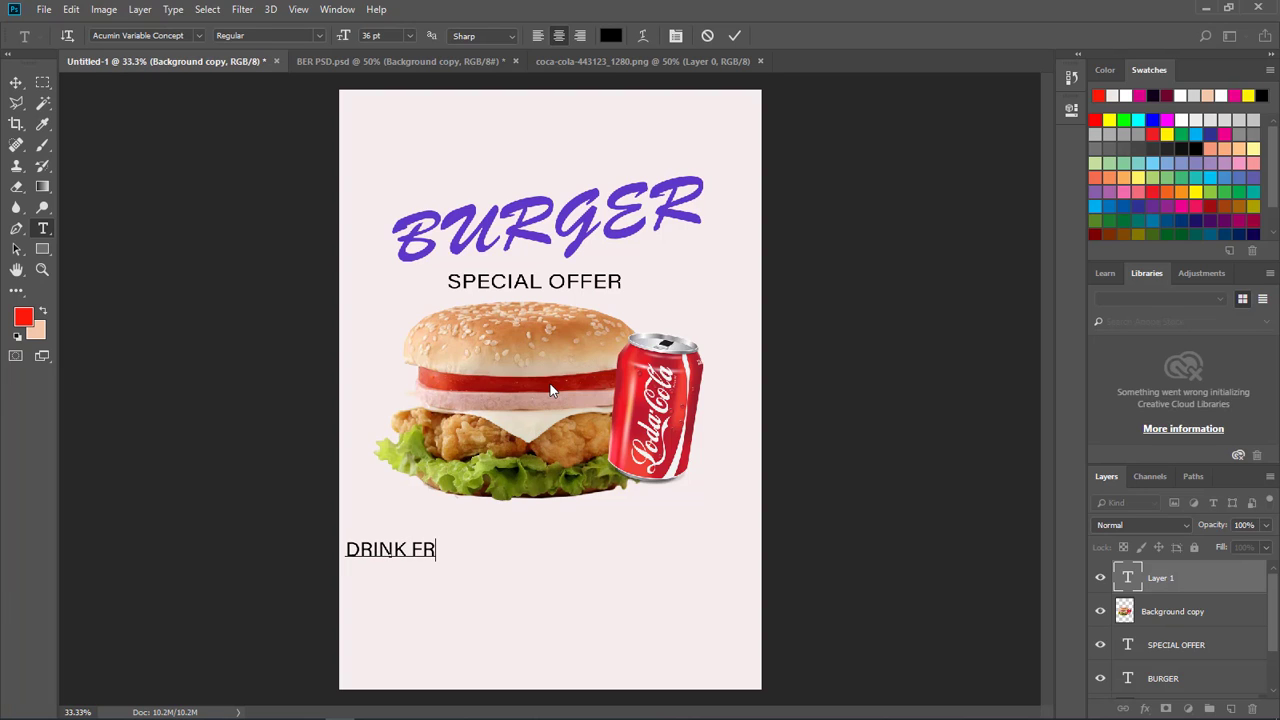
text(EE )
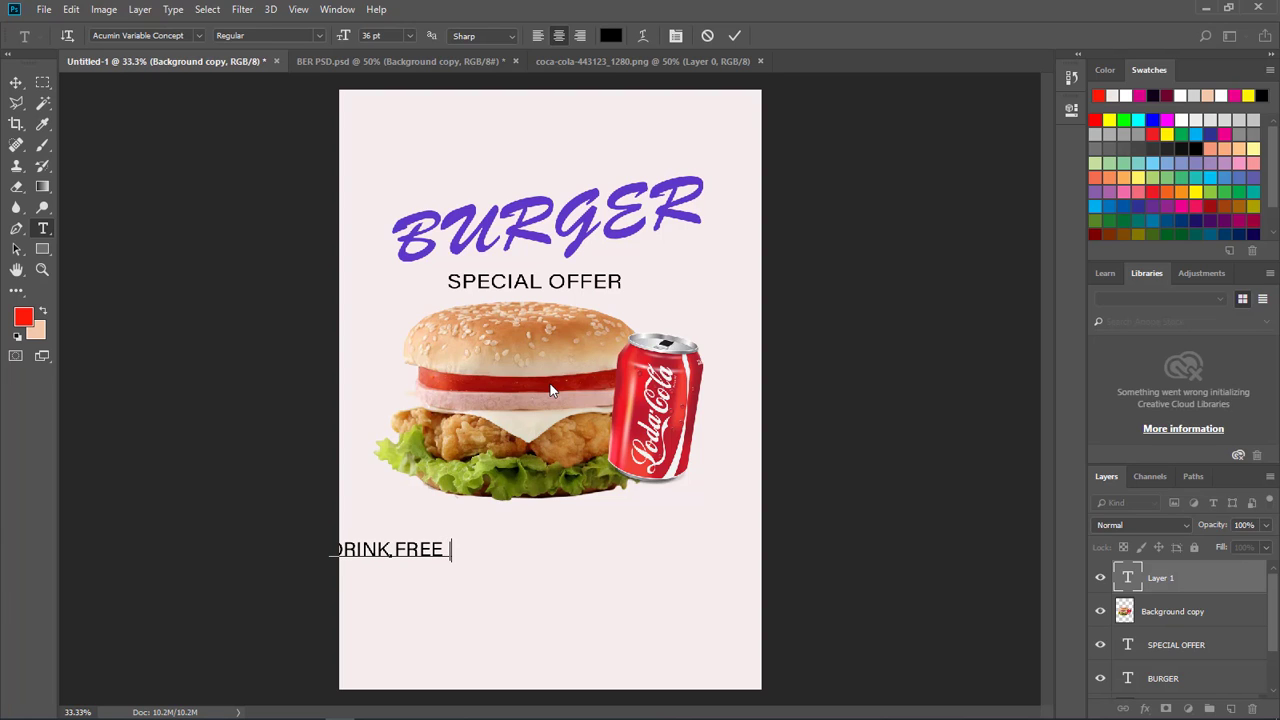
text( NO)
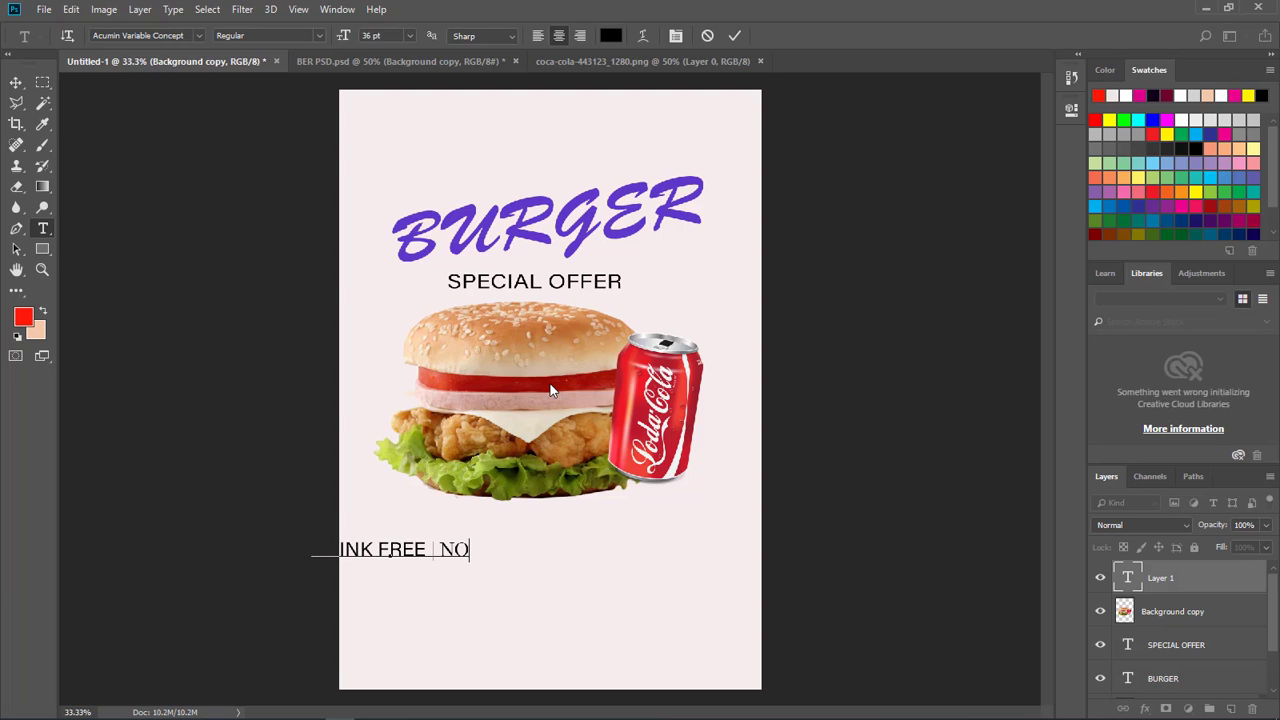
text( W)
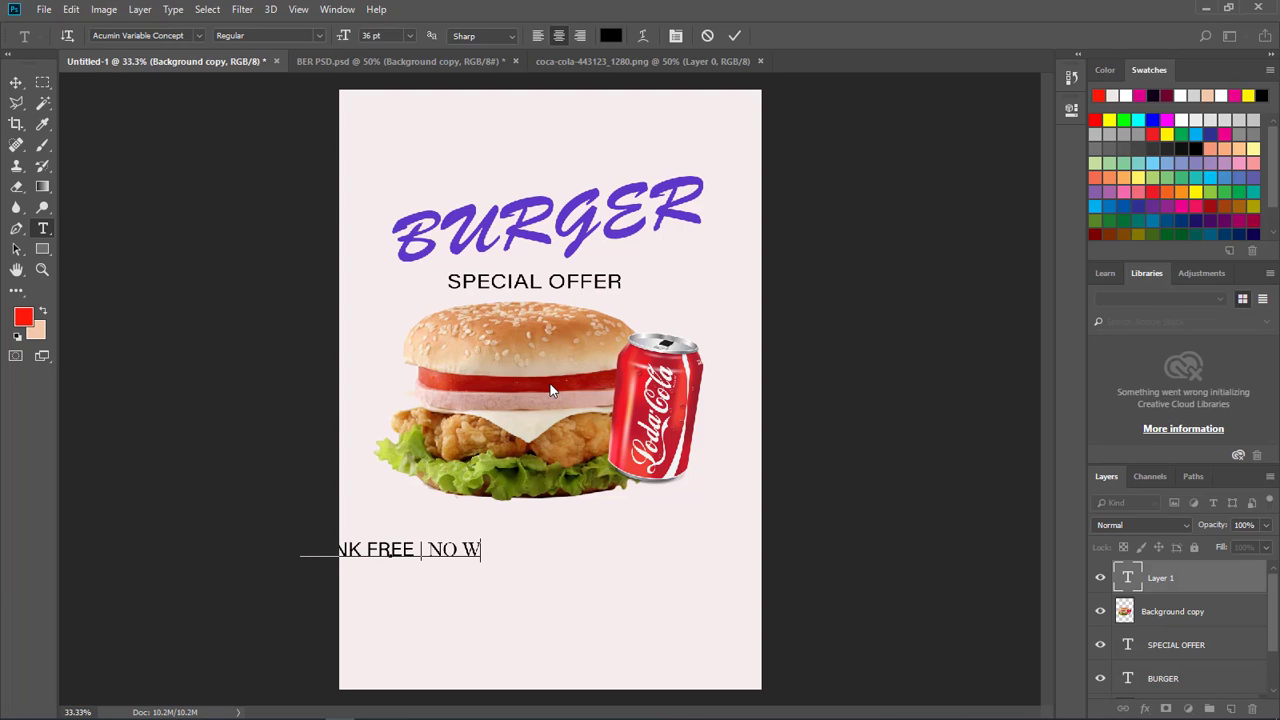
text(AI)
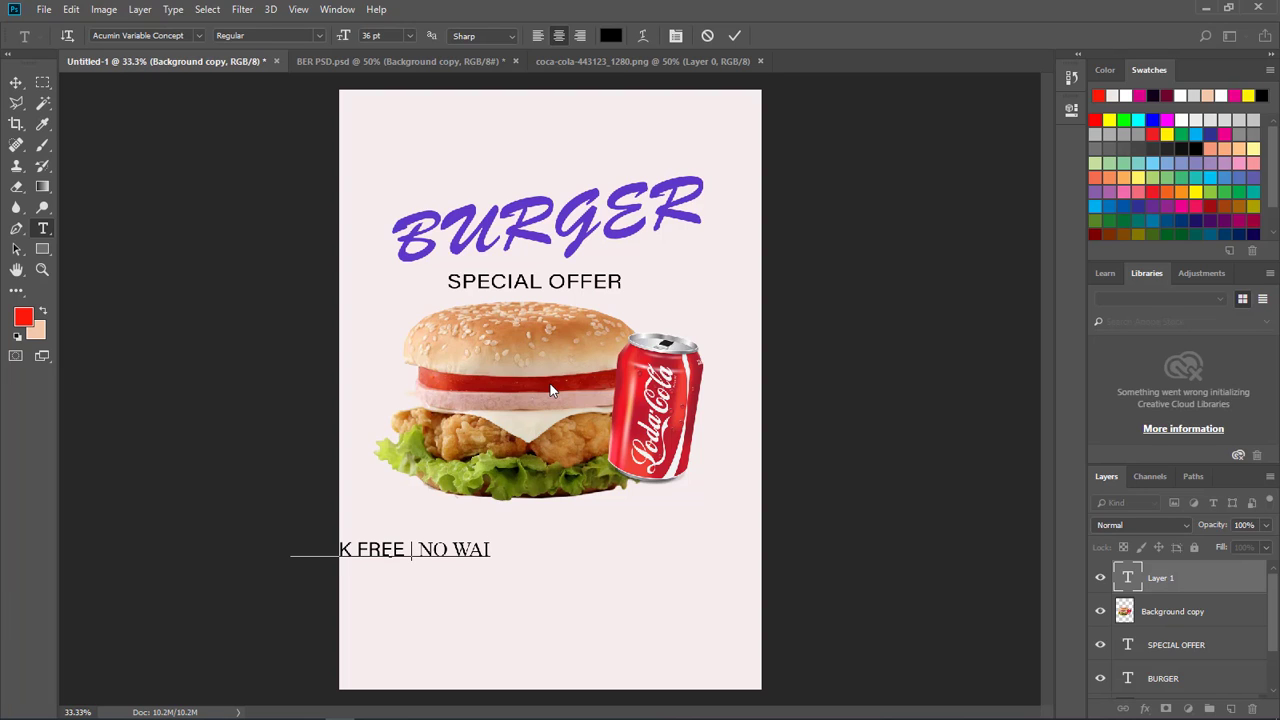
text(TING )
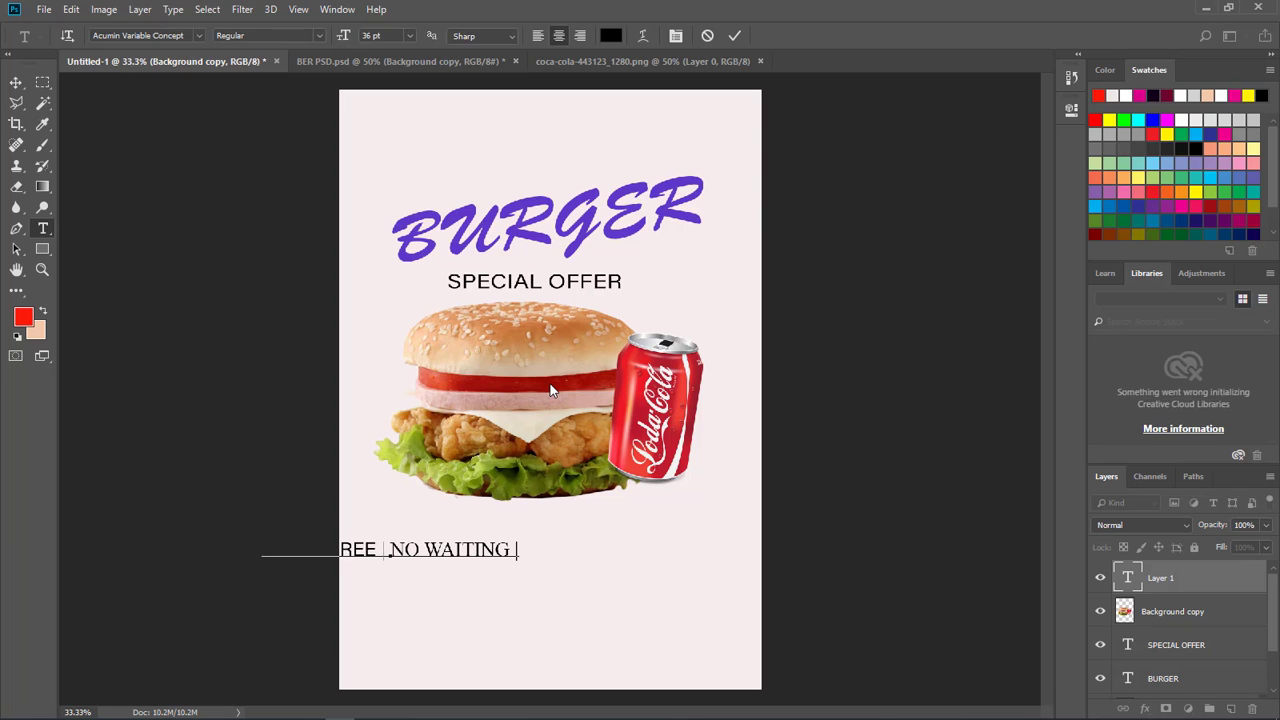
text( |)
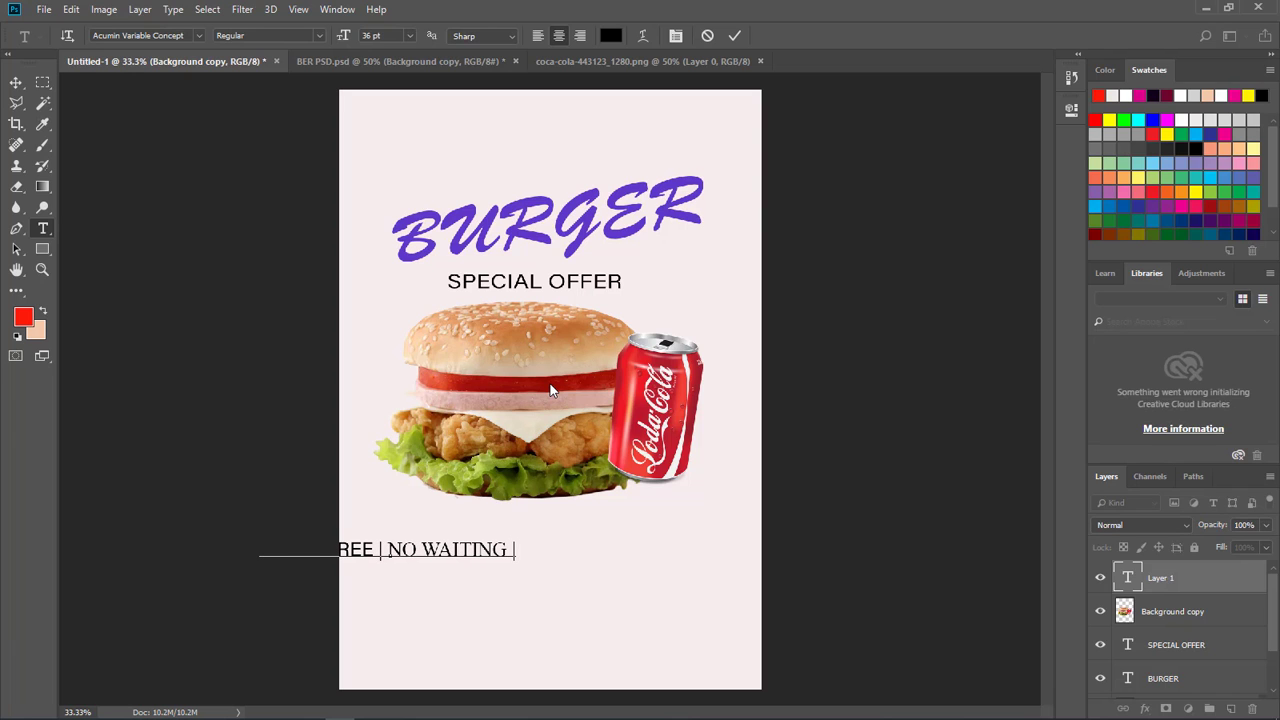
text( DOO)
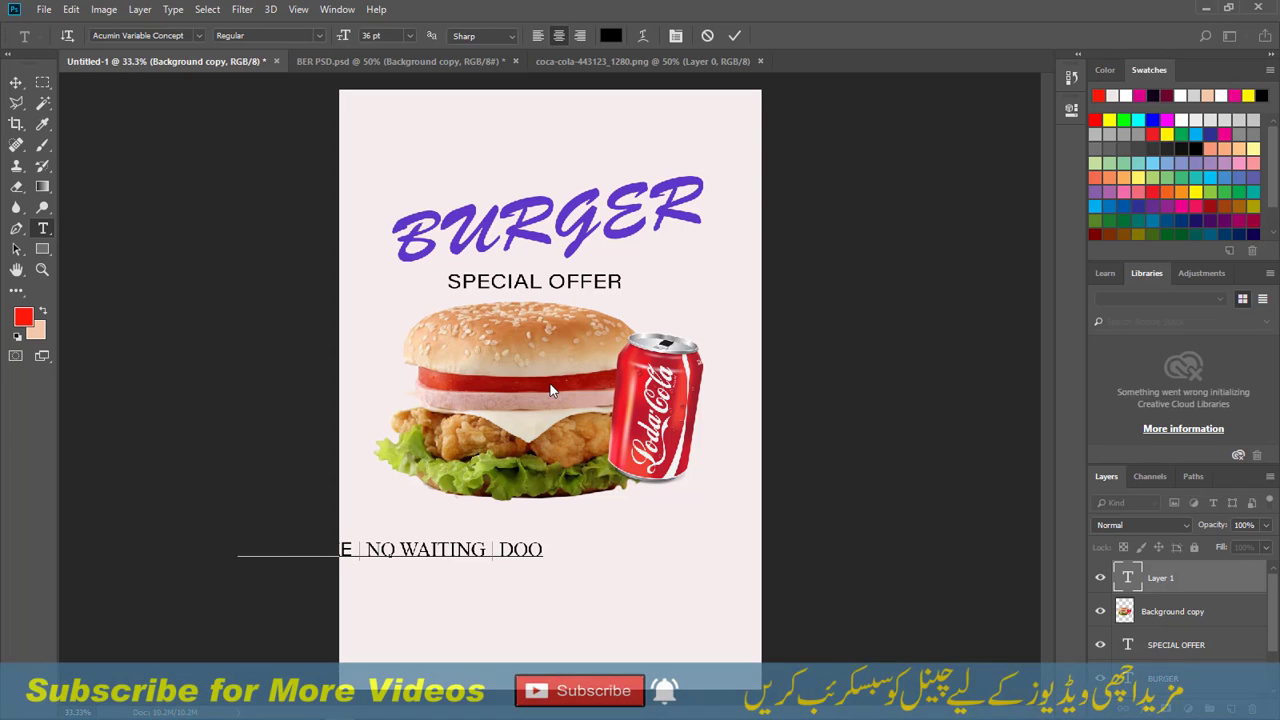
text(RS )
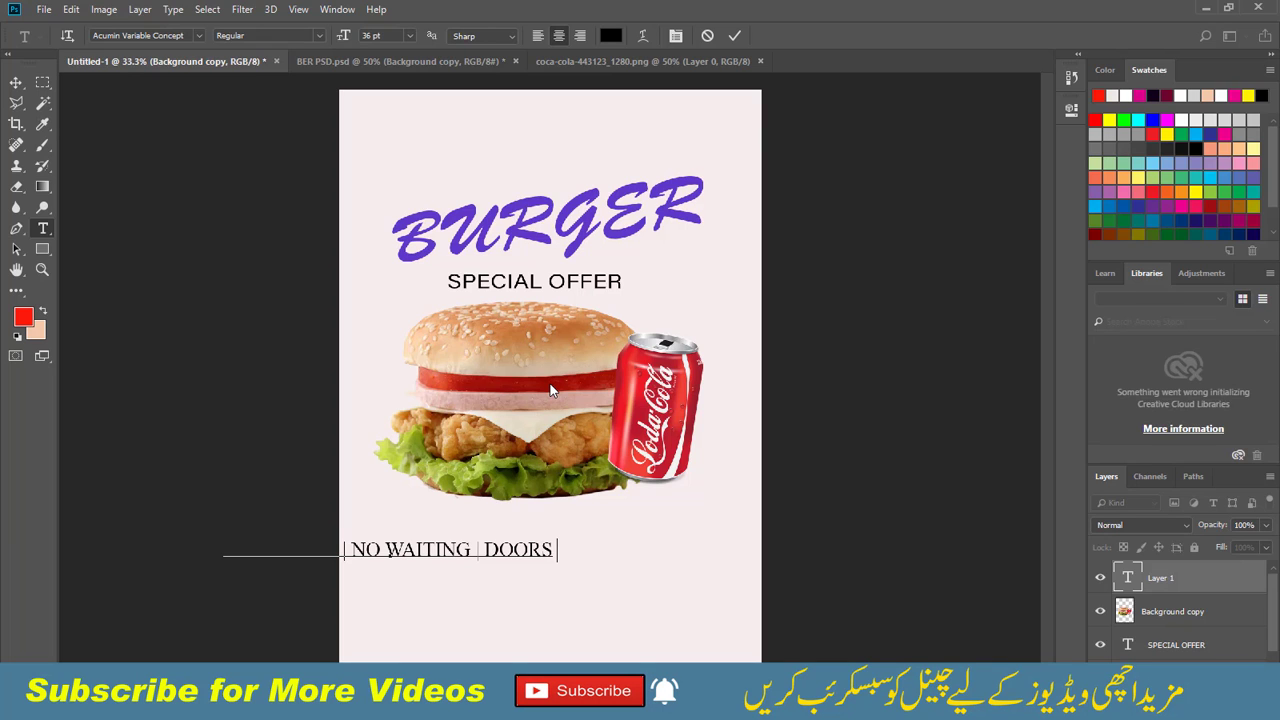
text(OPEN)
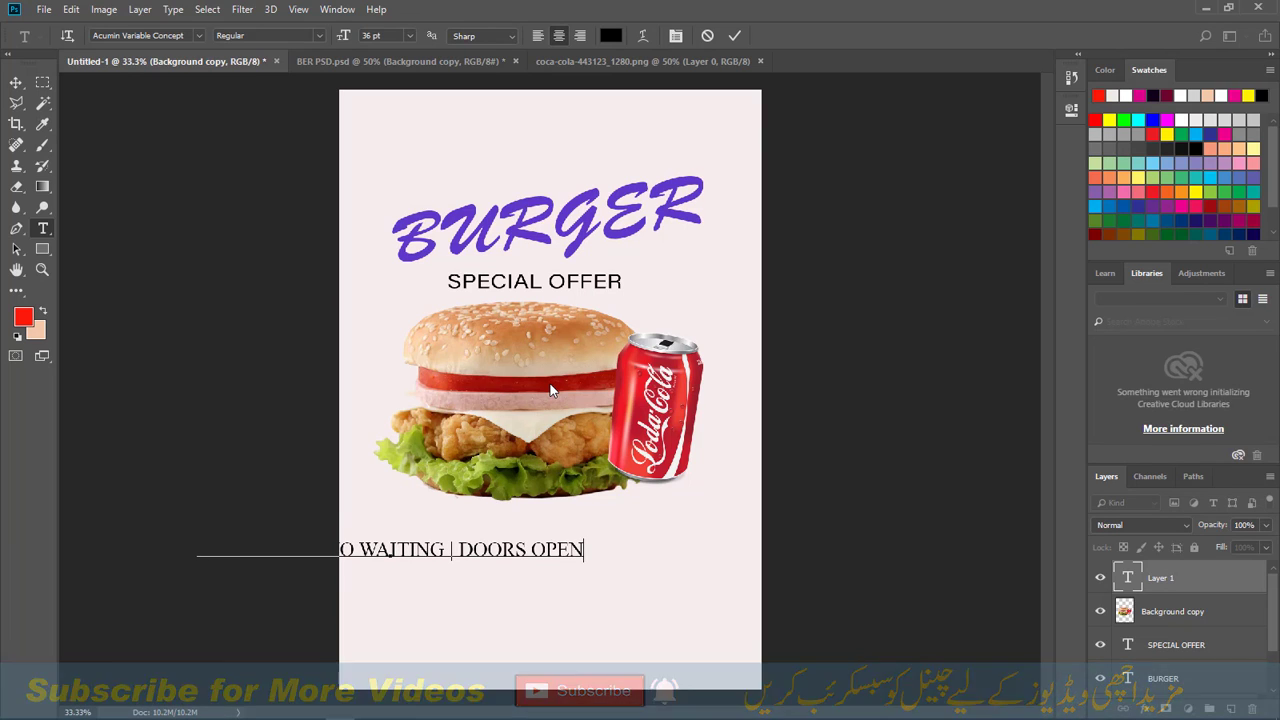
text( 9AM)
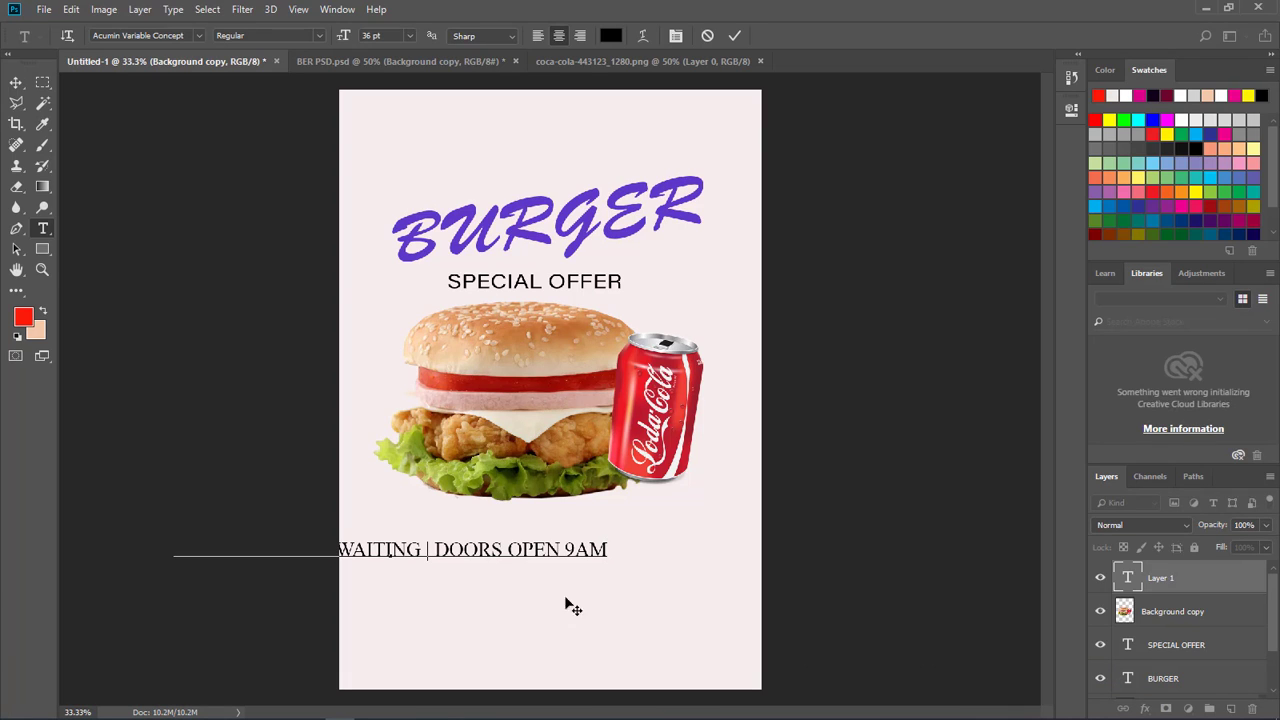
click(575, 550)
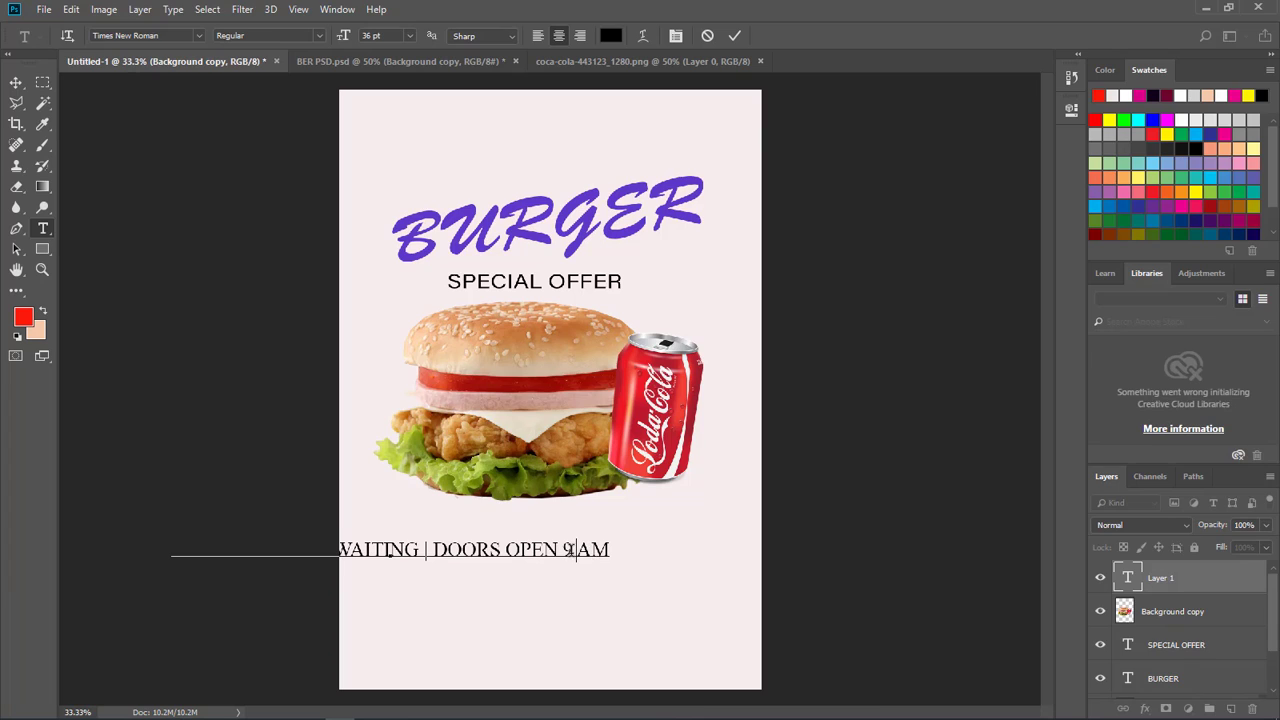
key(BackSpace)
drag(590, 549, 607, 551)
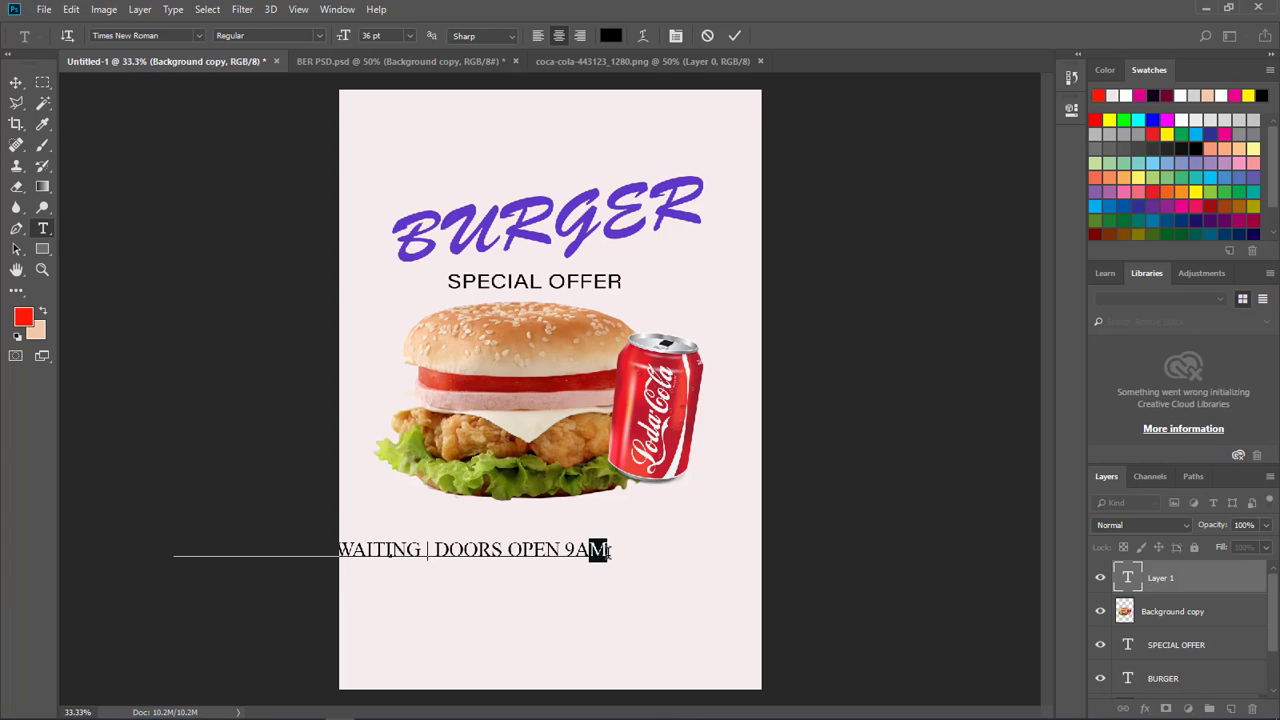
click(607, 551)
click(16, 82)
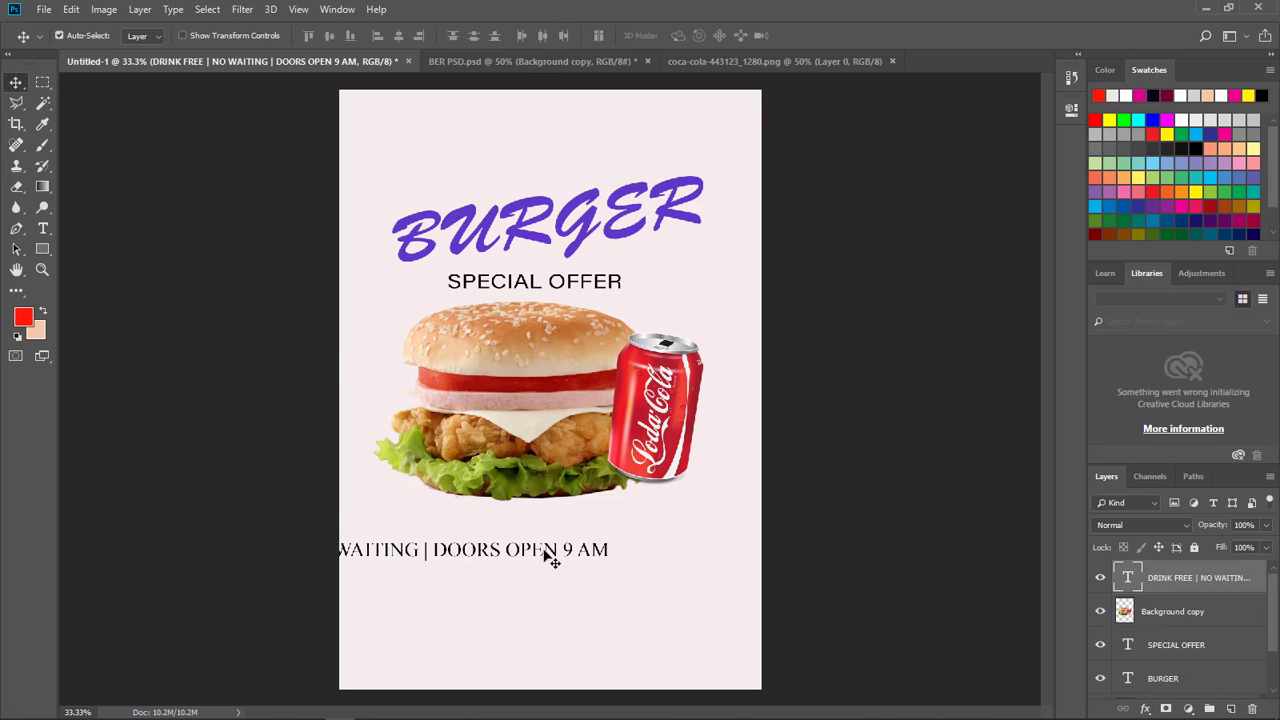
Scale the text line to about 90% and centre it beneath the burger
drag(543, 557, 710, 559)
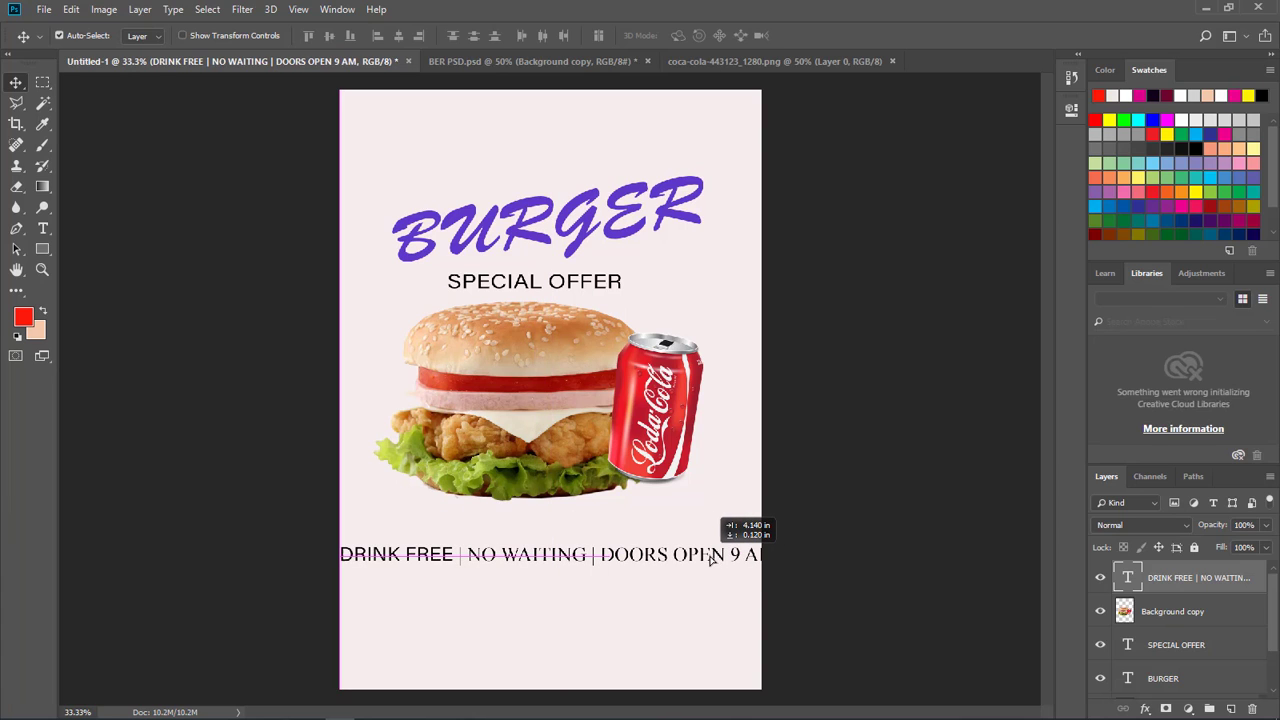
key(ctrl+t)
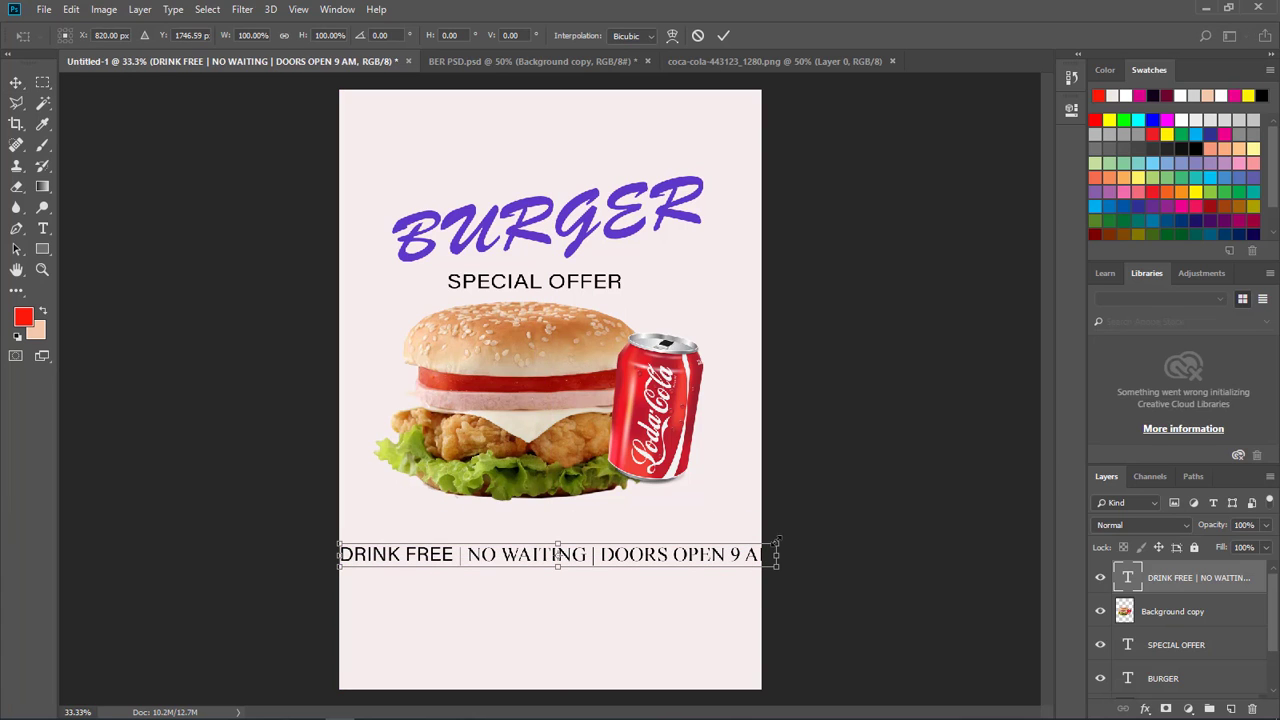
drag(777, 541, 753, 541)
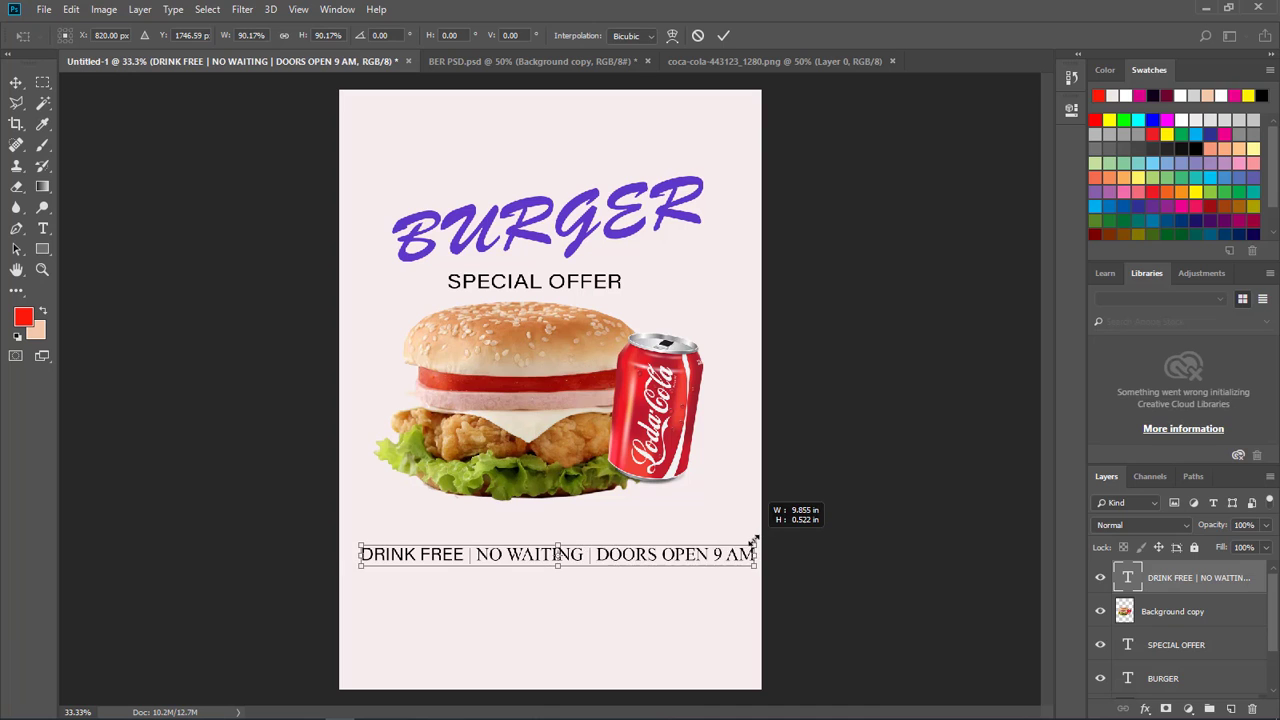
key(Return)
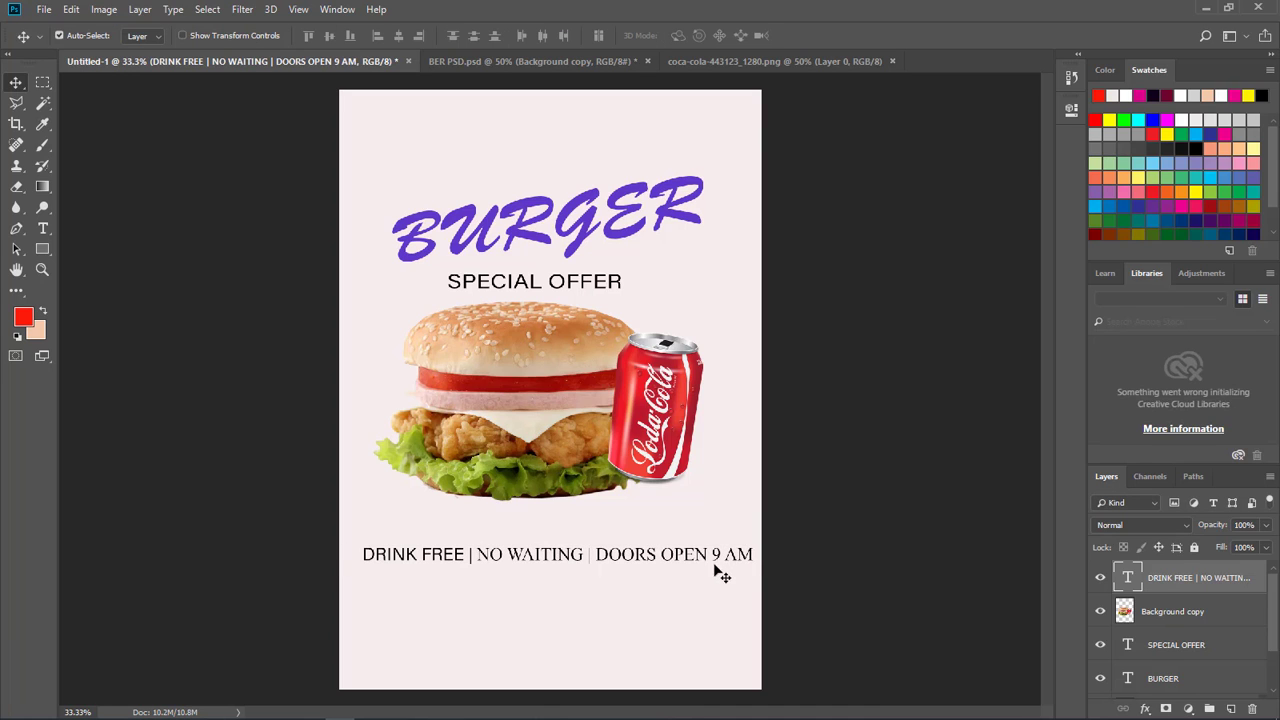
drag(704, 566, 697, 563)
key(ctrl+plus)
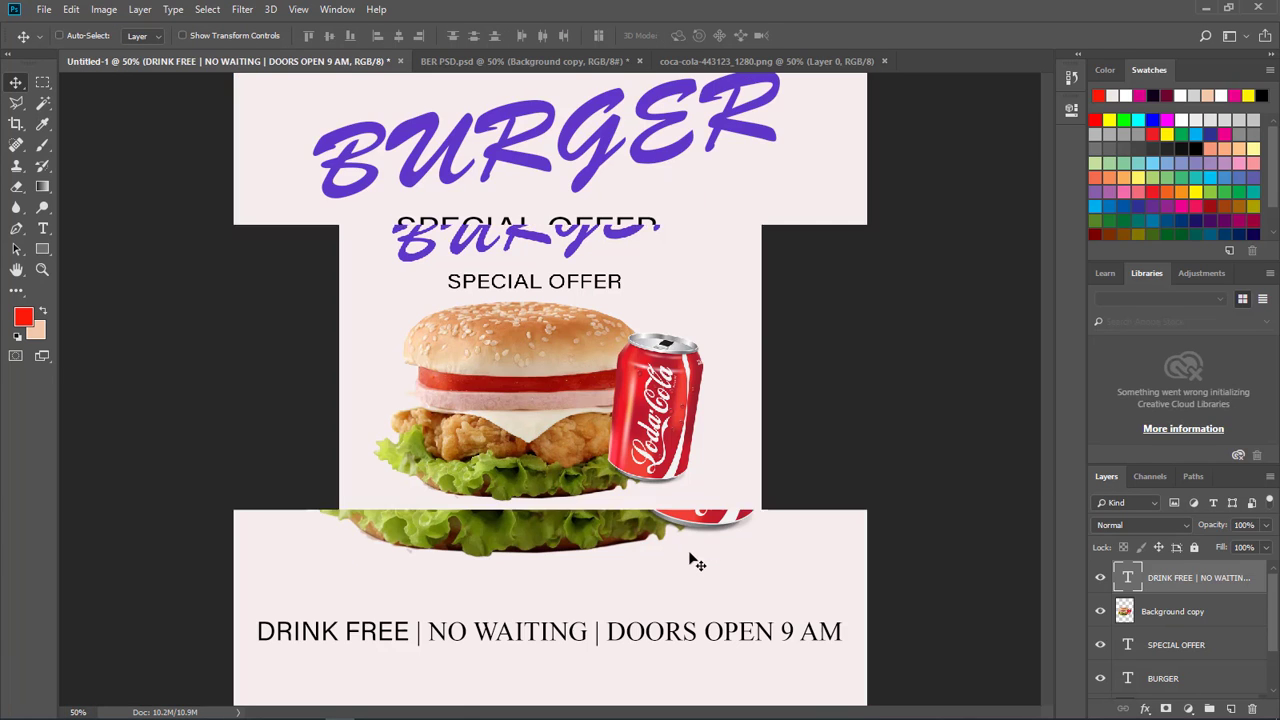
scroll(694, 524, down, 1)
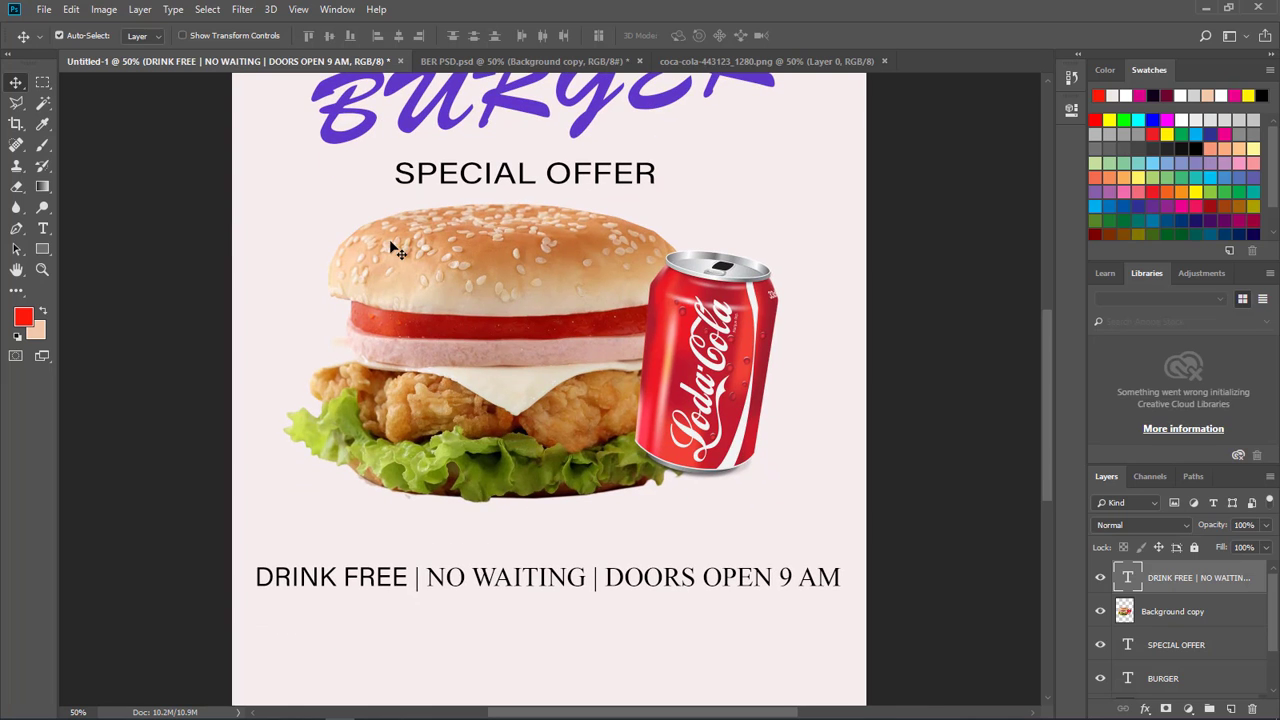
Set the DRINK FREE line's font to Arial Black
key(t)
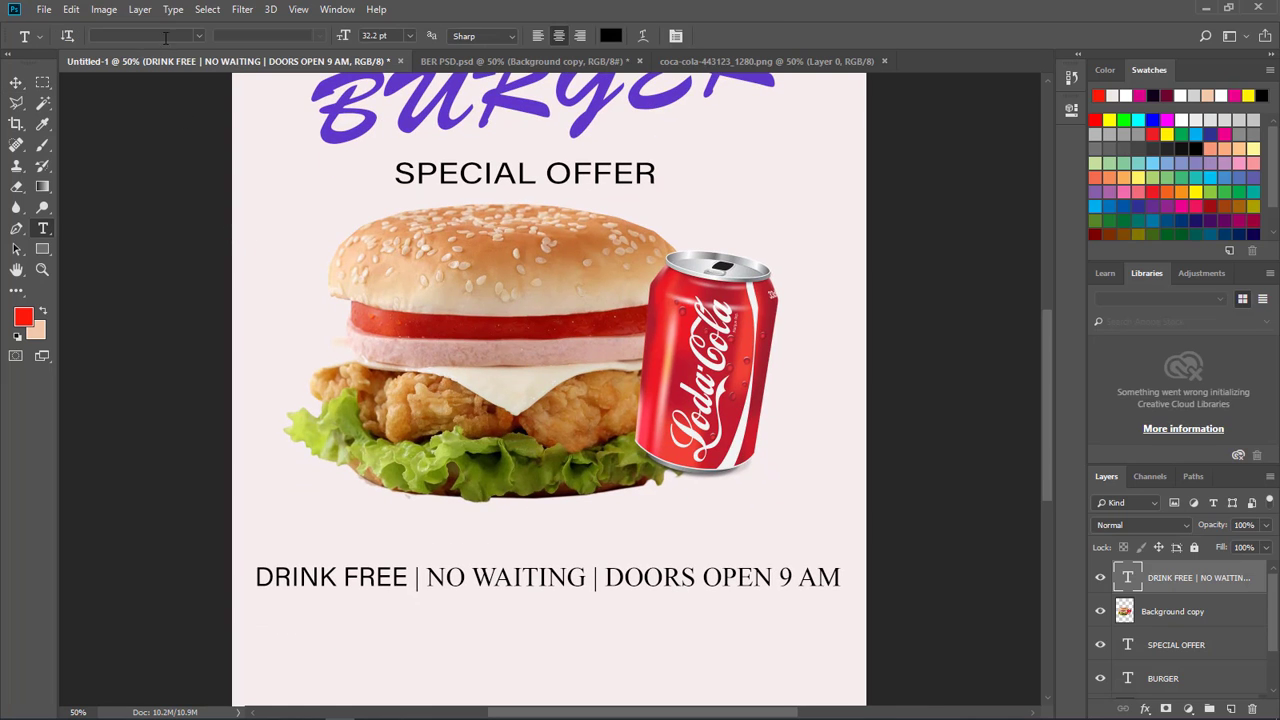
click(196, 35)
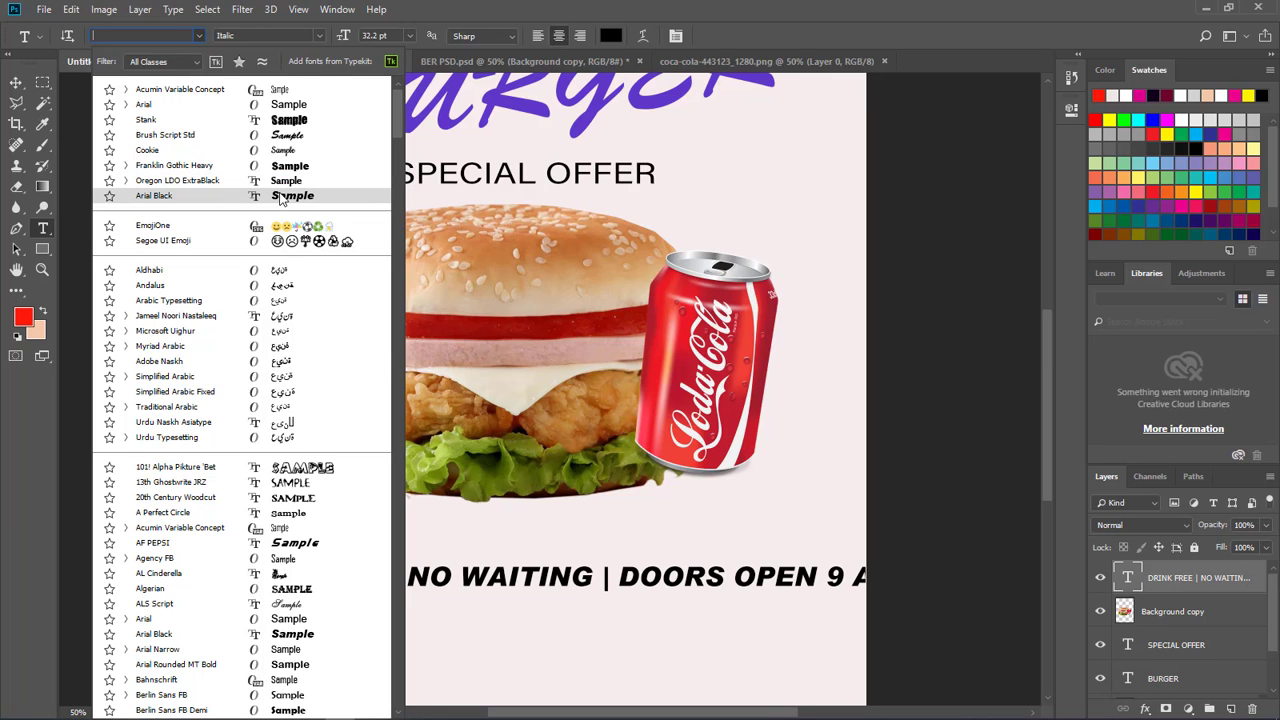
click(281, 197)
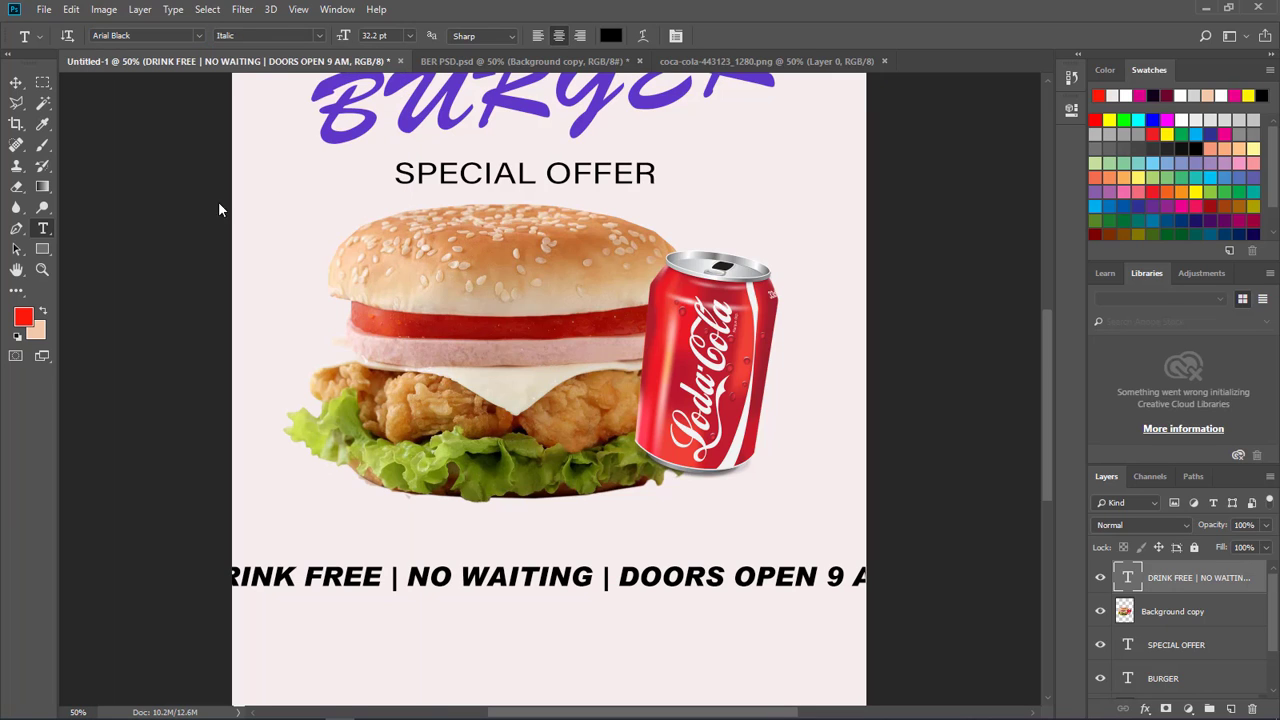
Scale the DRINK FREE line to about 85% width and nudge it up slightly
click(17, 83)
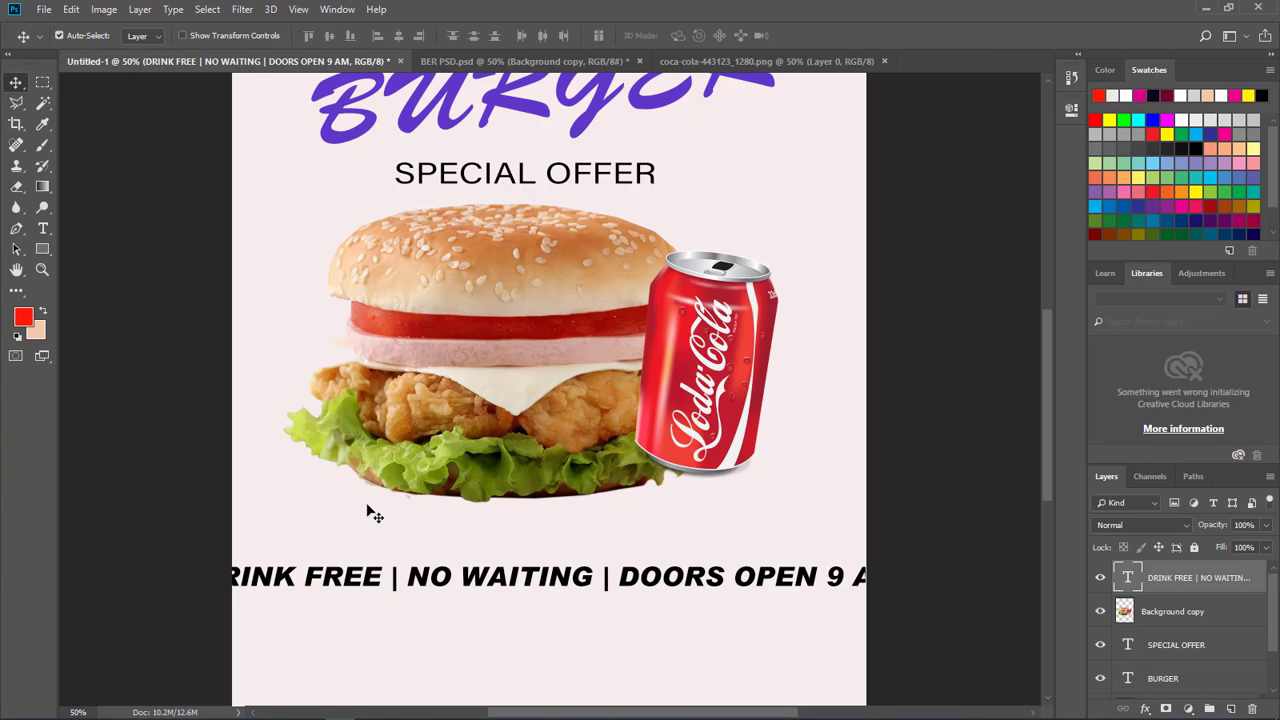
key(ctrl+t)
drag(194, 561, 248, 566)
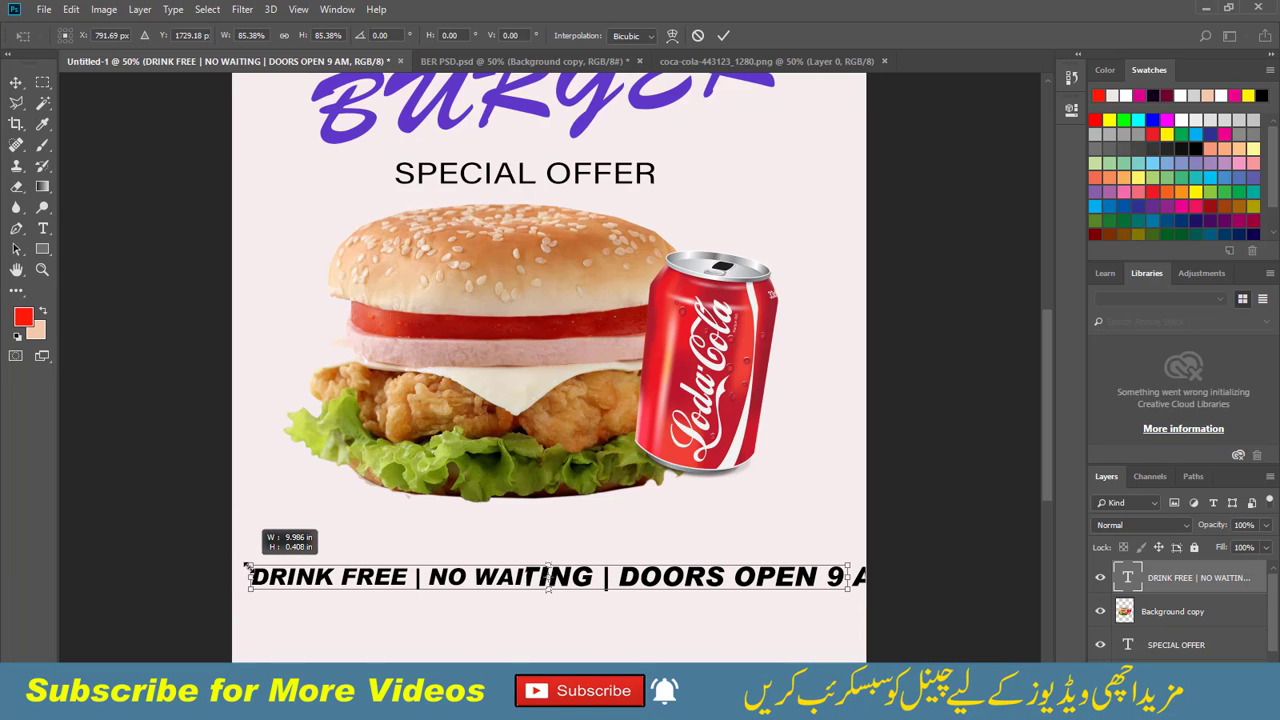
key(Return)
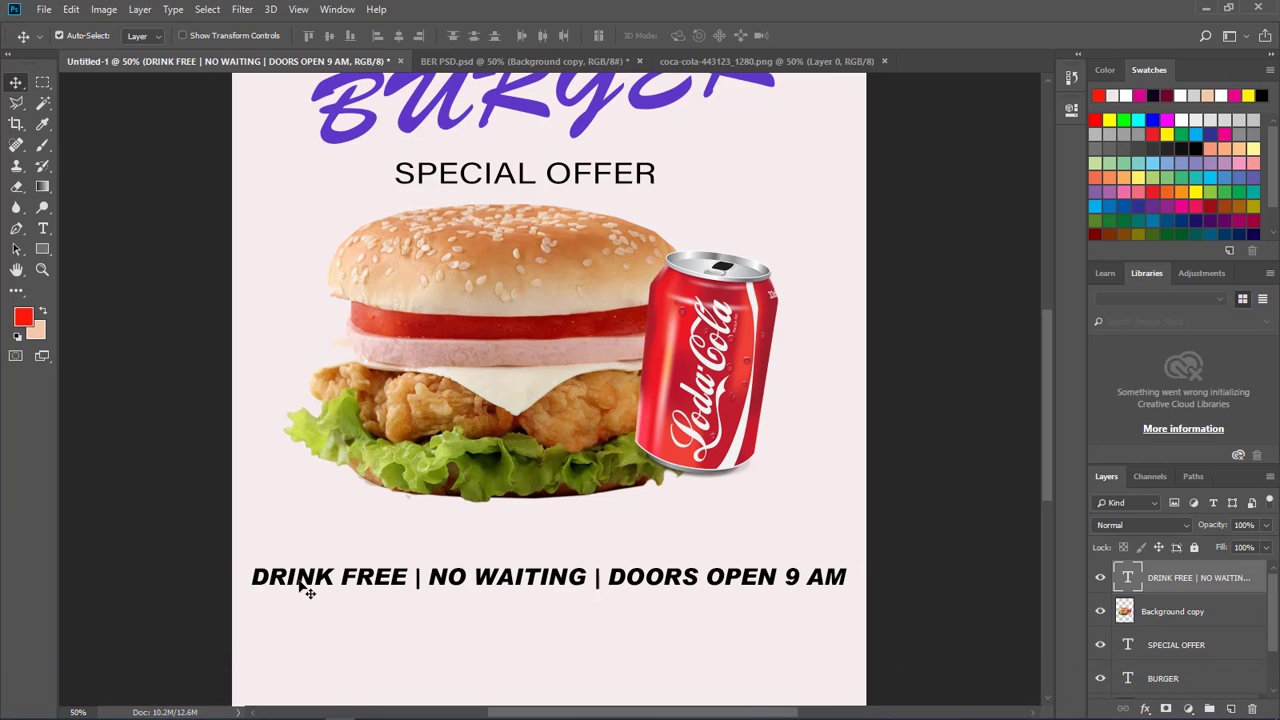
drag(303, 589, 302, 583)
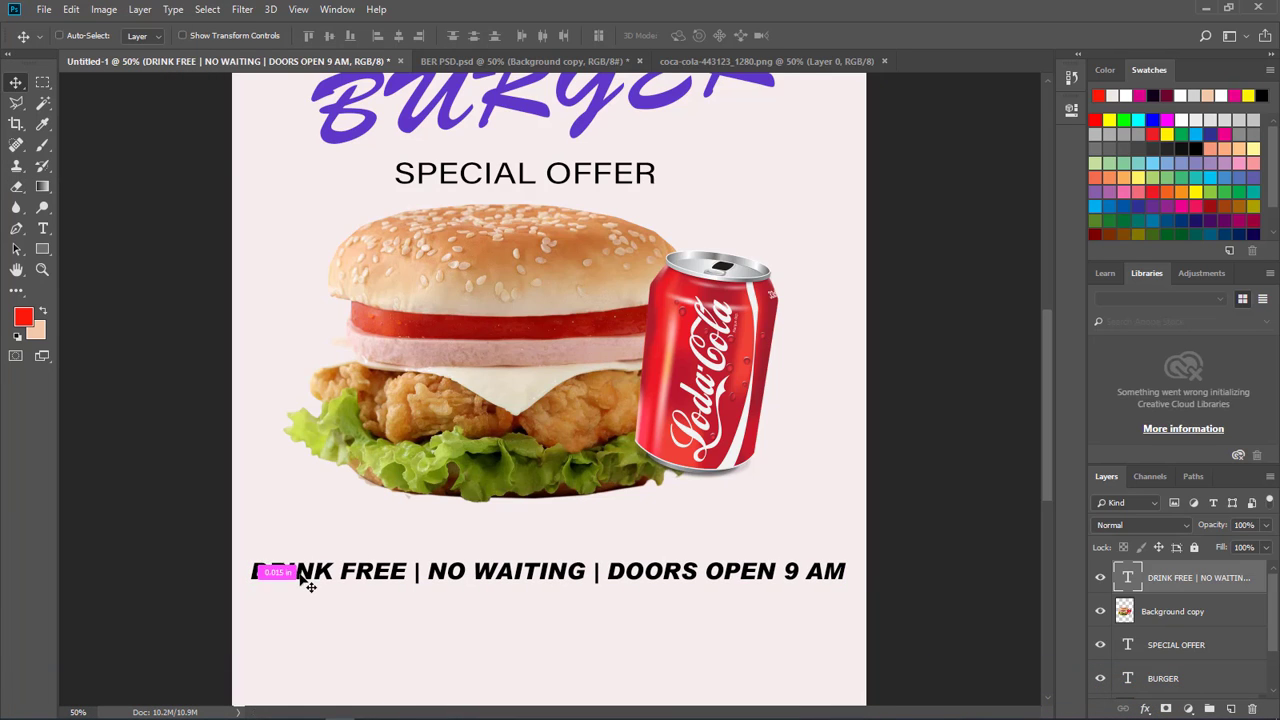
key(ctrl+minus)
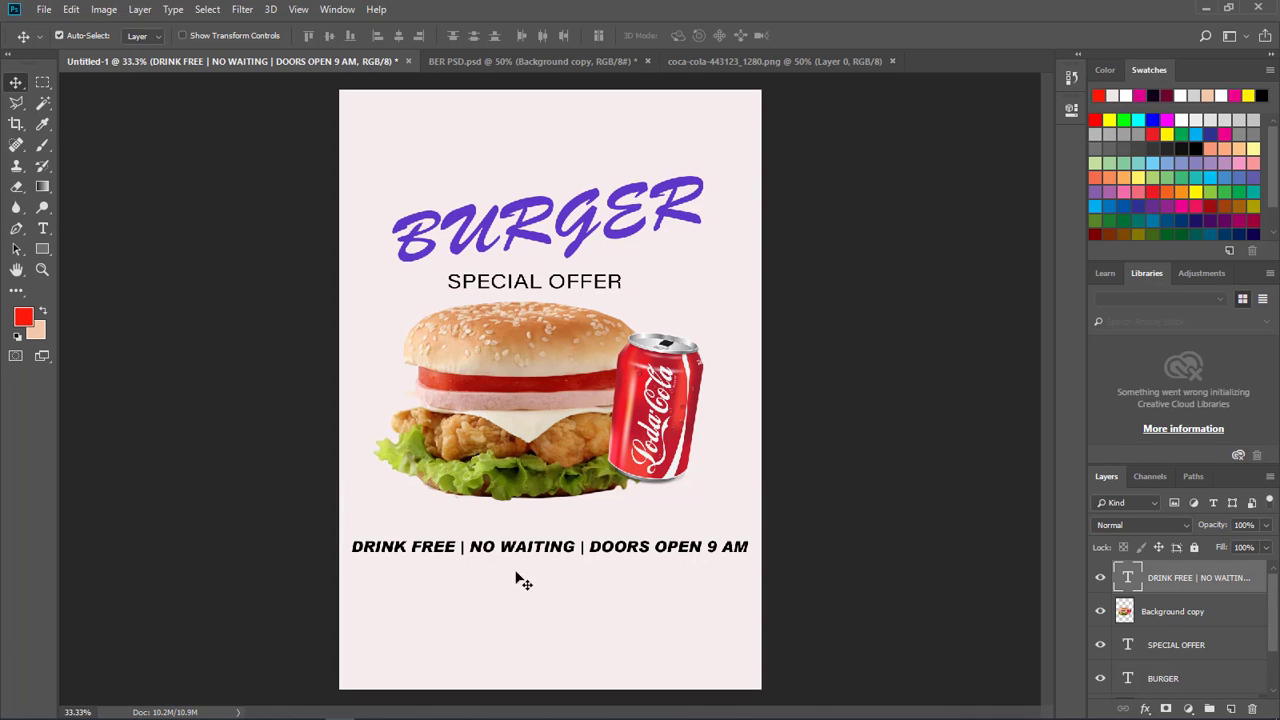
Draw a circular selection about 2.4 inches across near the burger's lower left
key(m)
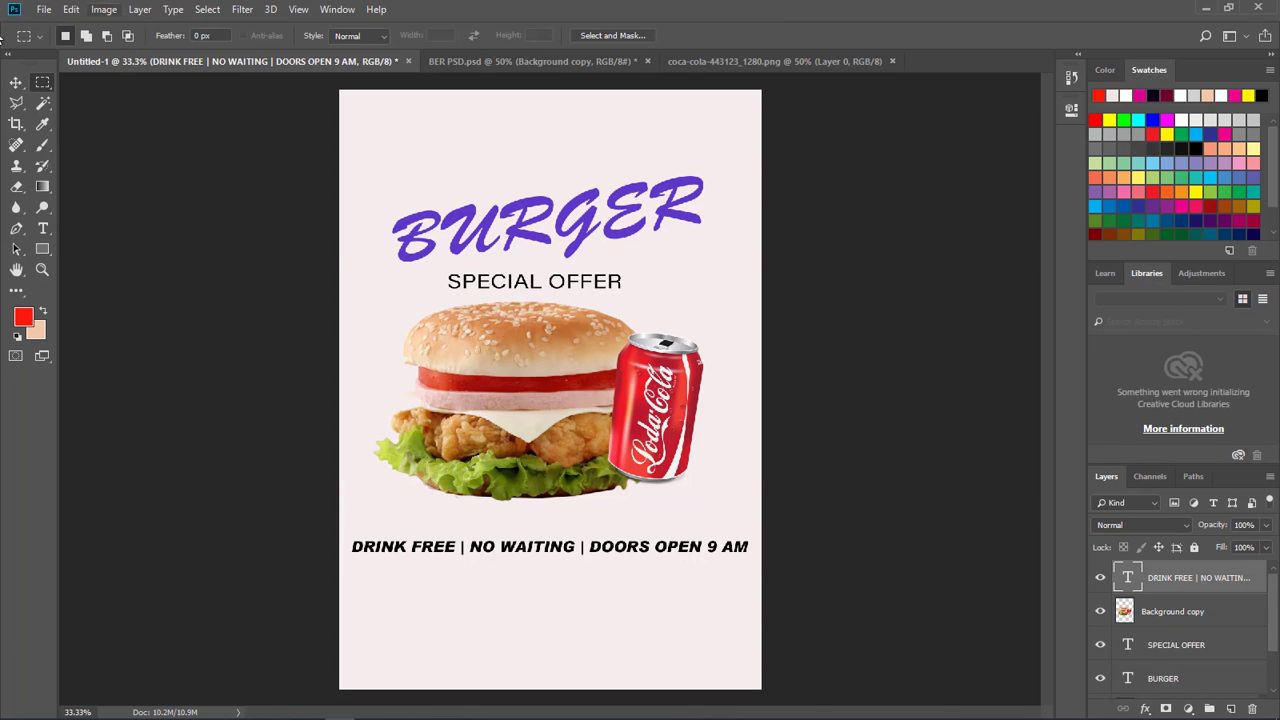
right_click(45, 85)
click(71, 96)
drag(397, 439, 487, 521)
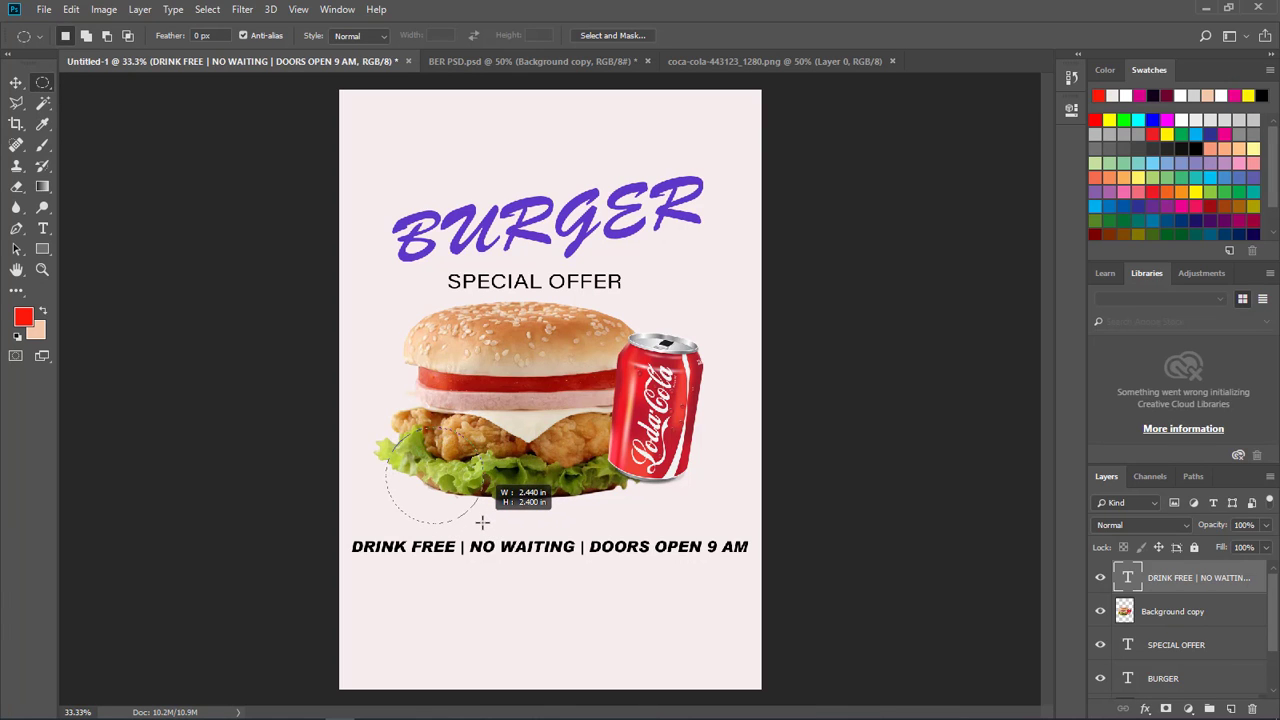
drag(487, 521, 471, 519)
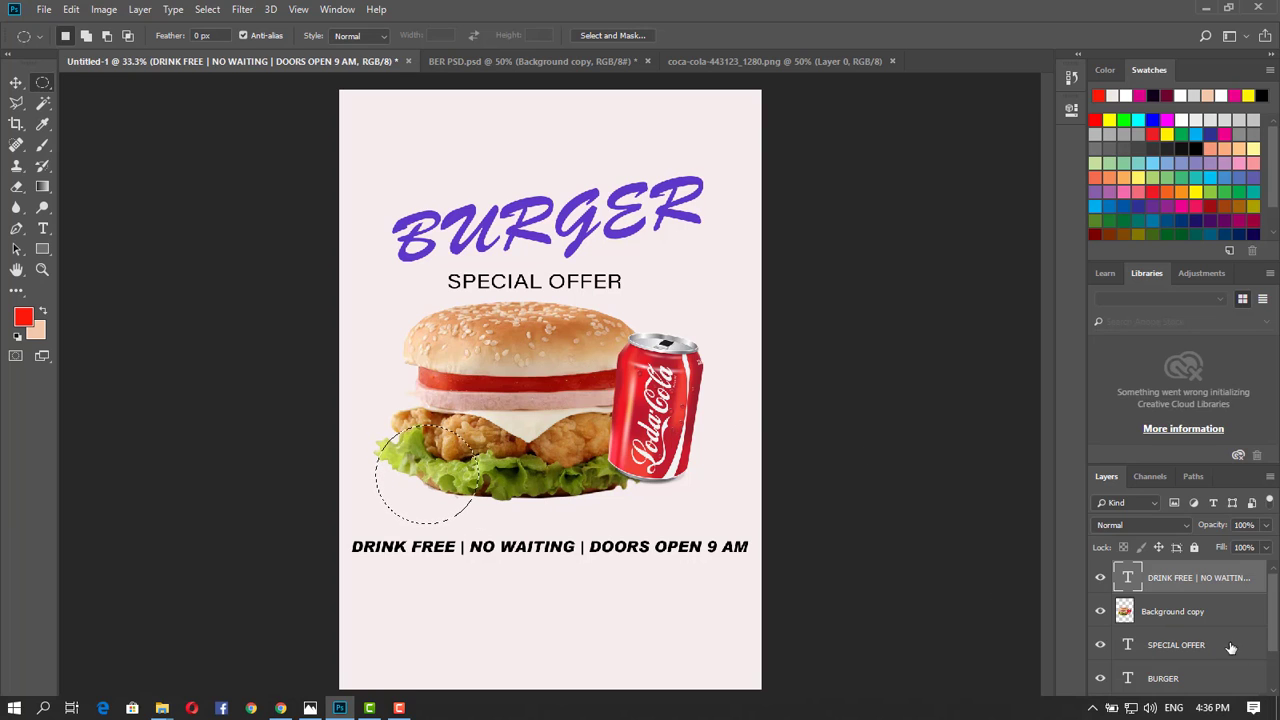
Fill the circle with red on a new layer, deselect, and shift it slightly left
click(1231, 708)
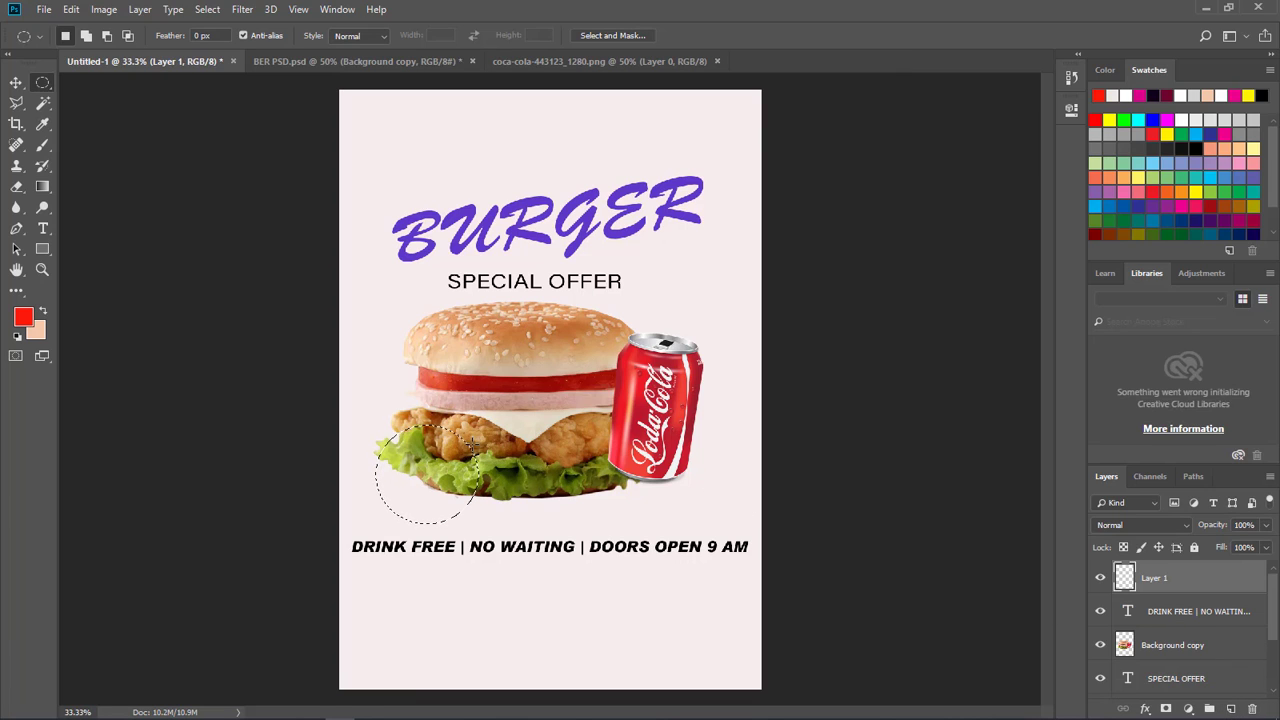
key(alt+BackSpace)
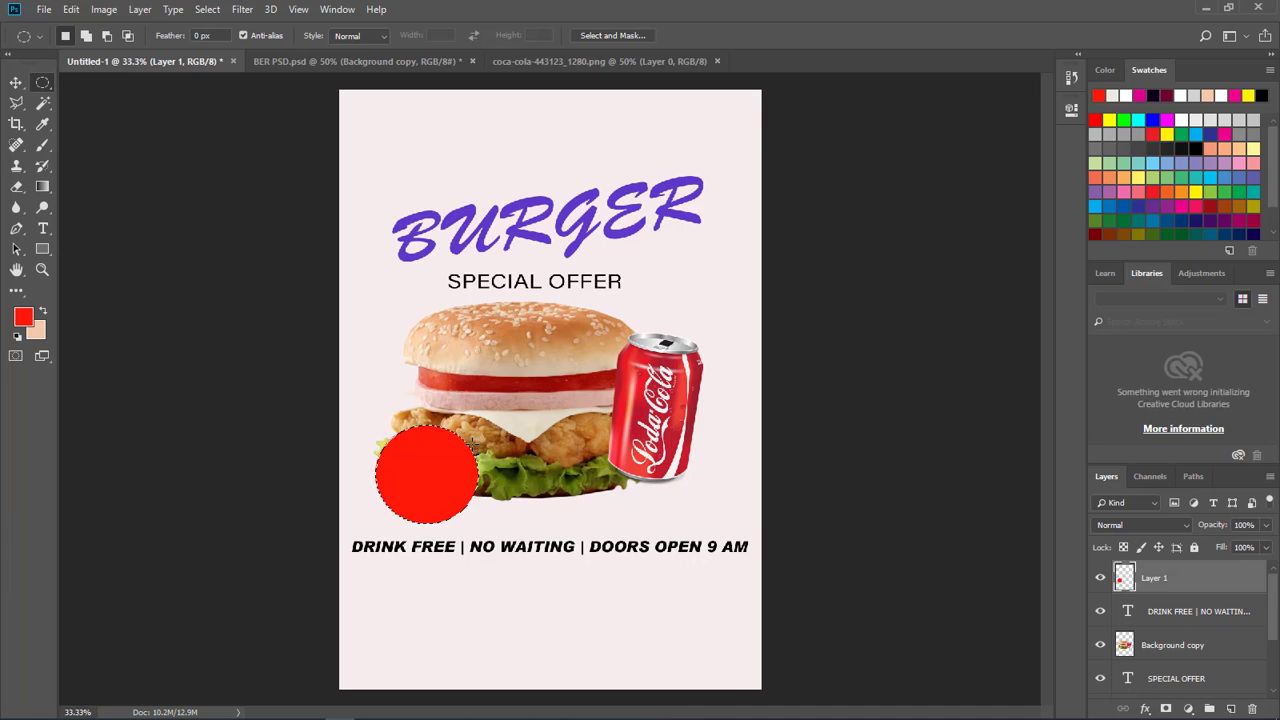
key(ctrl+d)
key(v)
drag(431, 468, 425, 471)
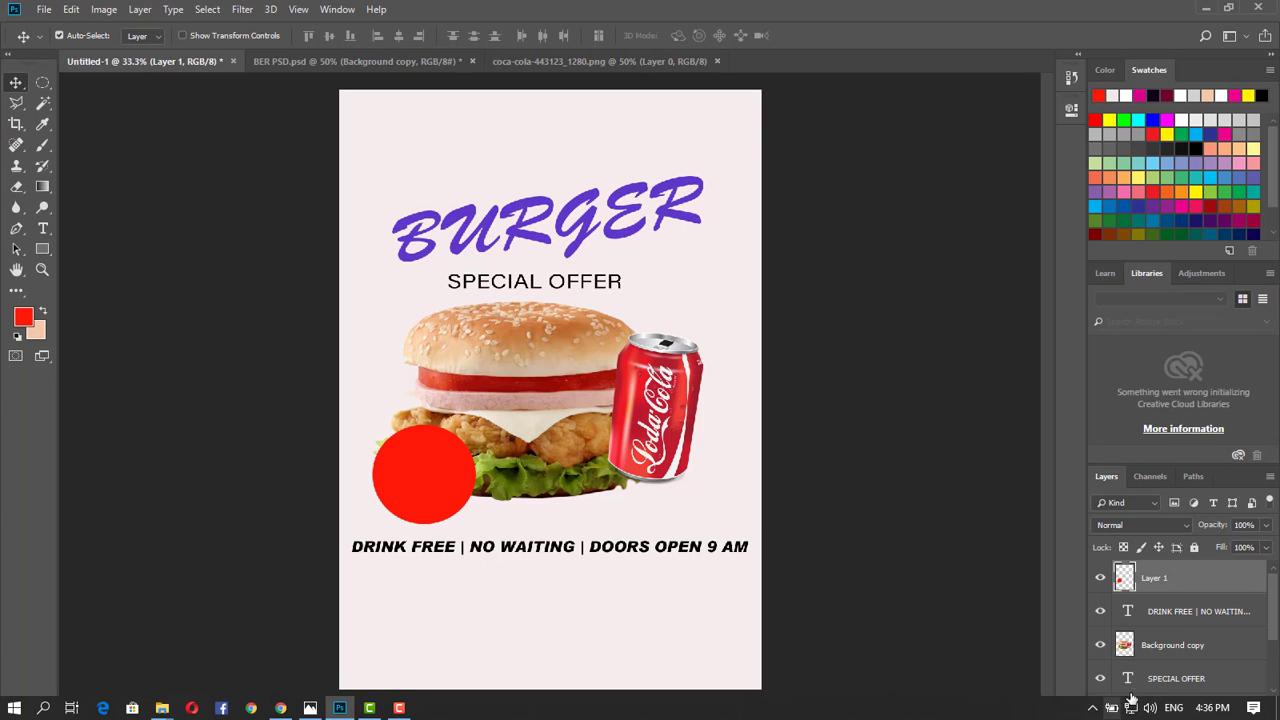
Type '$3.99' on the red circle and nudge it into place
key(t)
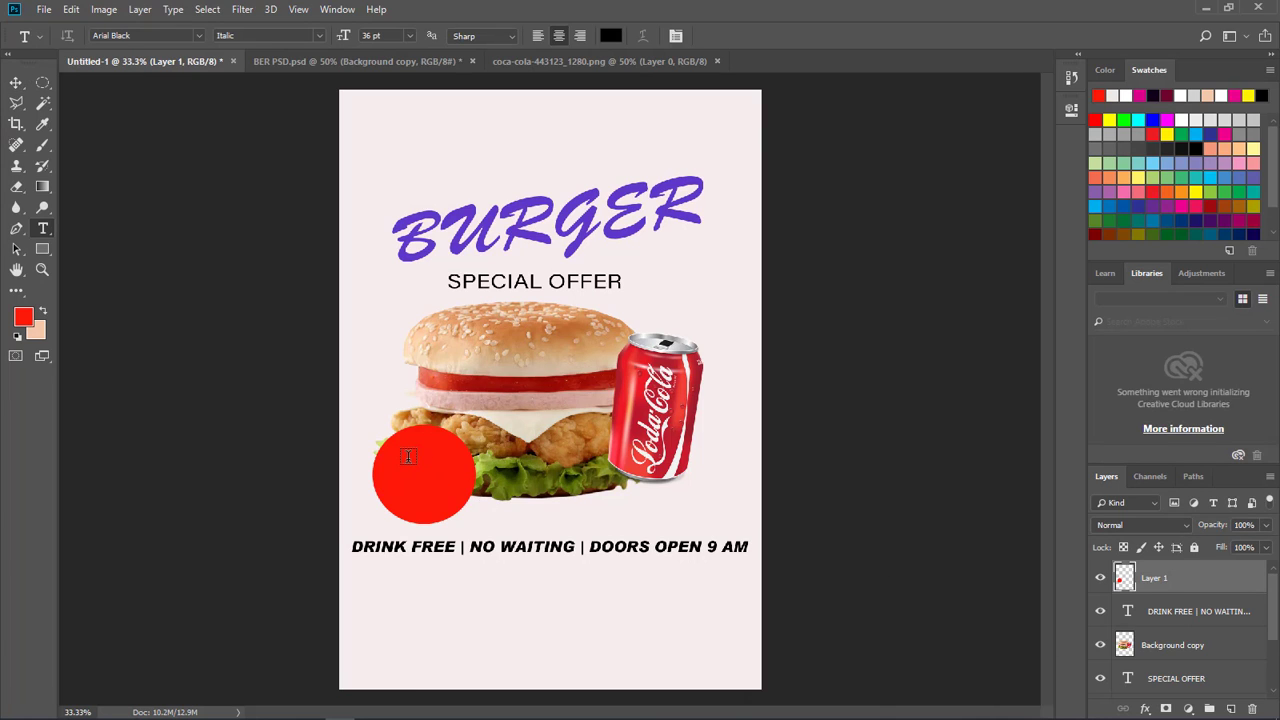
click(408, 456)
text(3)
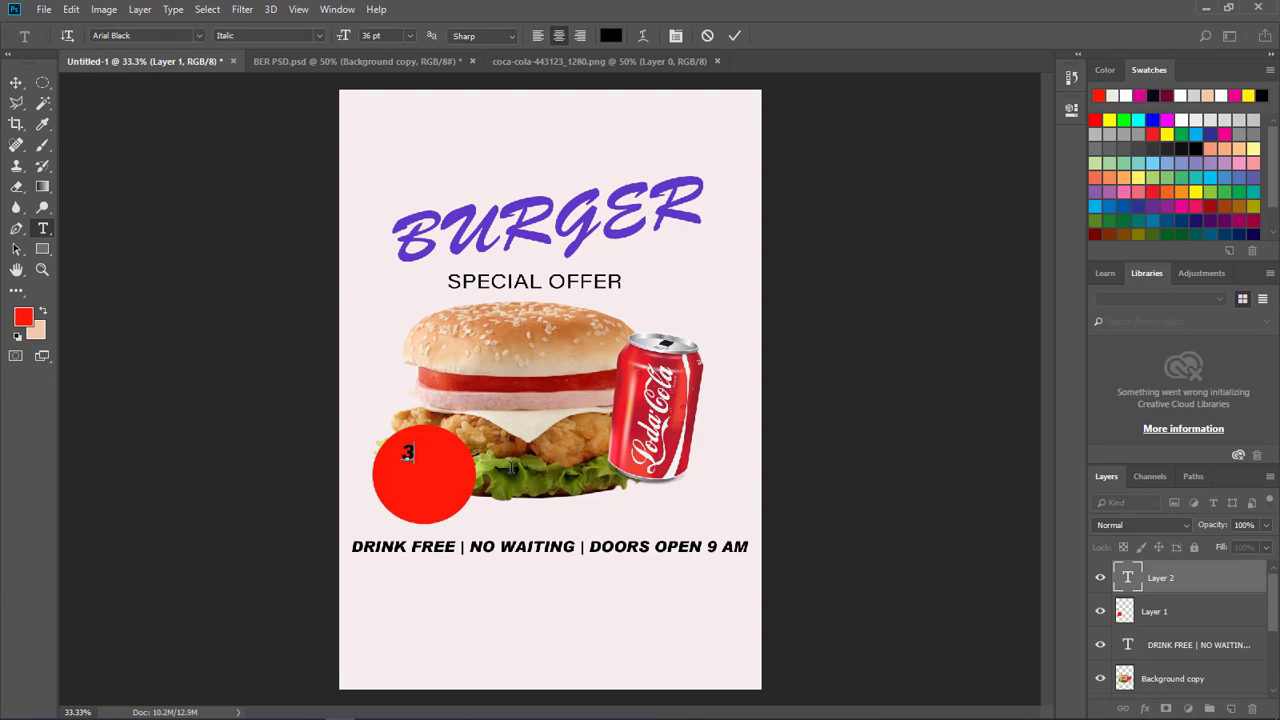
text(.)
key(BackSpace)
key(BackSpace)
text(3)
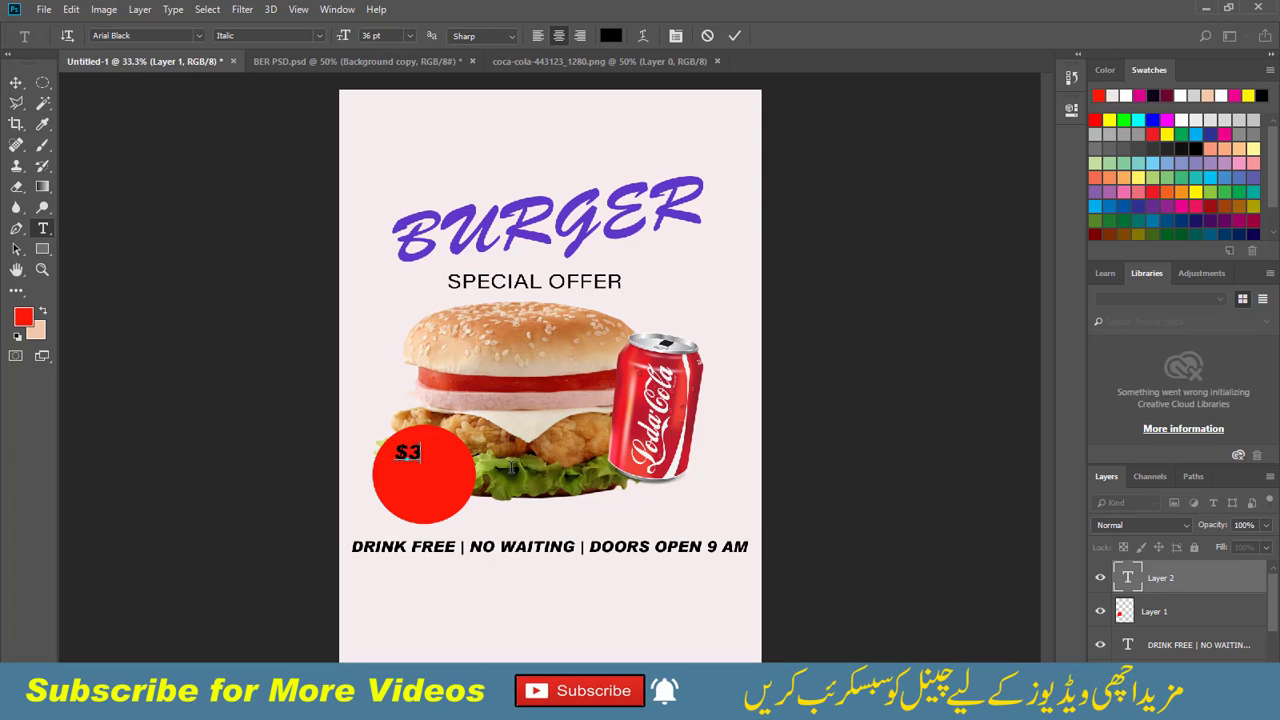
text(.99)
click(17, 83)
drag(428, 422, 444, 425)
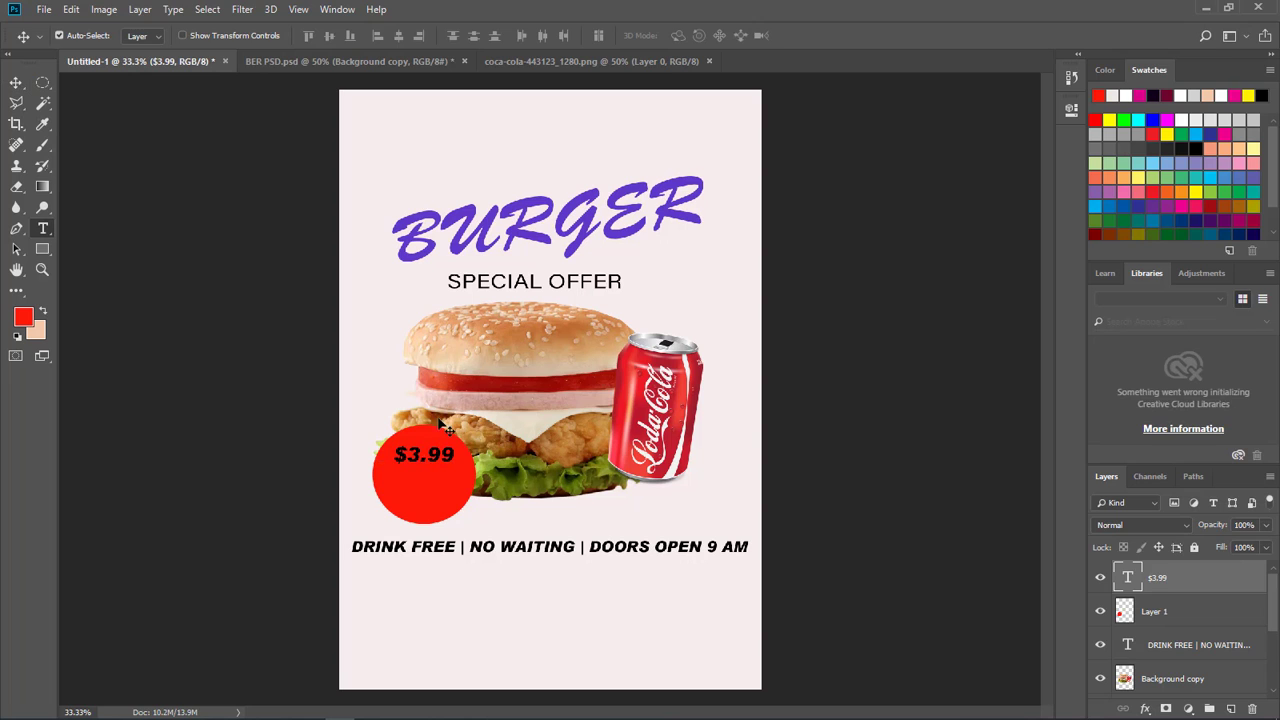
Set the $3.99 text colour to white (ffffff)
key(t)
click(638, 36)
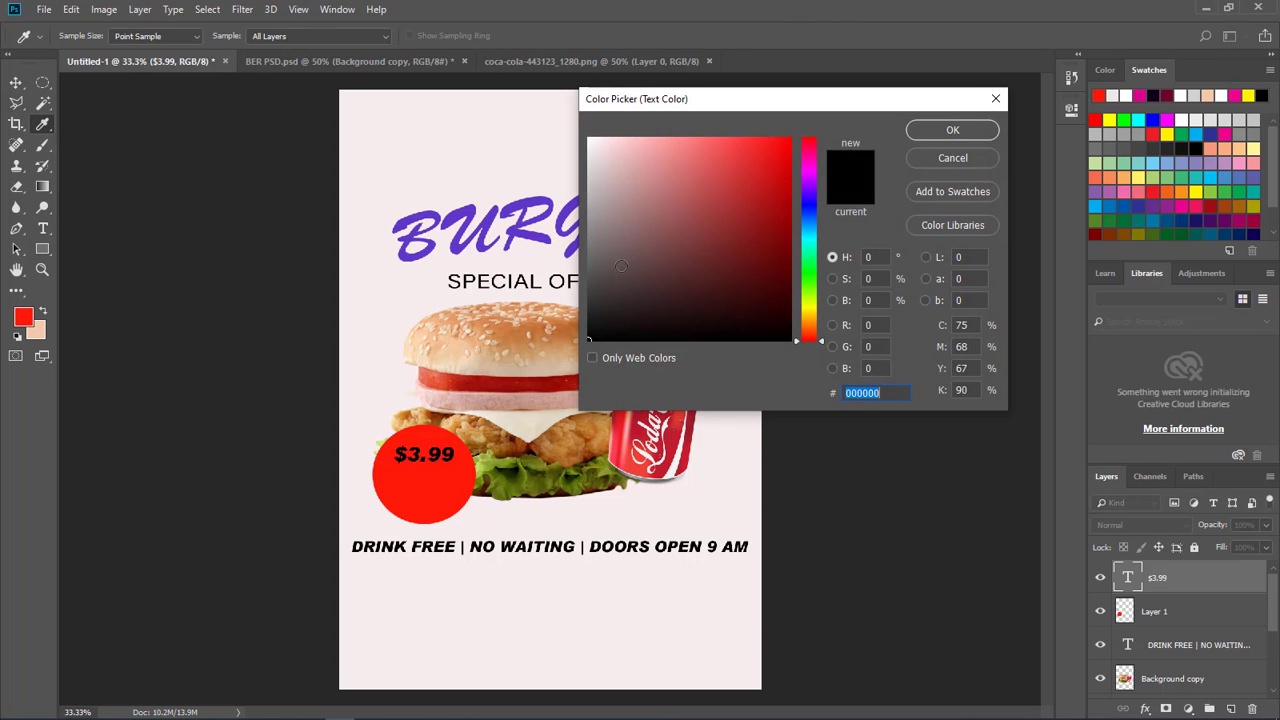
text(ffffff)
click(952, 130)
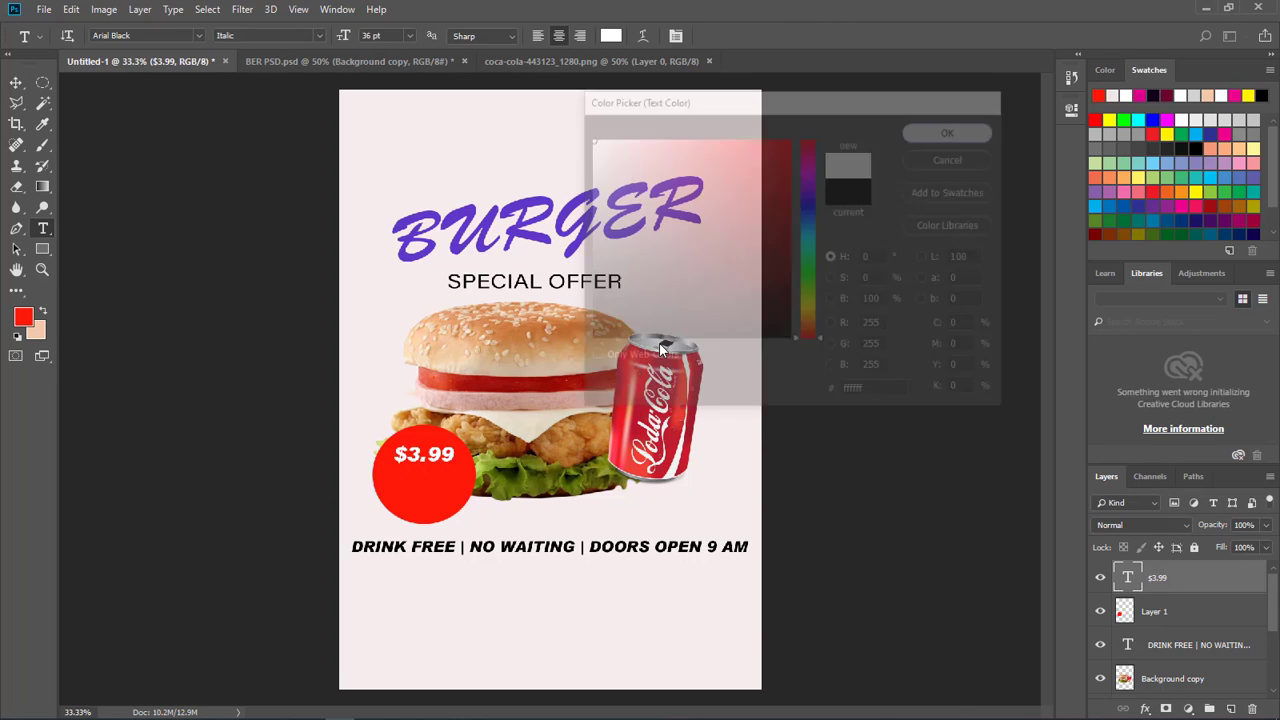
Enlarge $3.99 to about 143% and centre it on the circle
key(ctrl+t)
drag(460, 449, 467, 441)
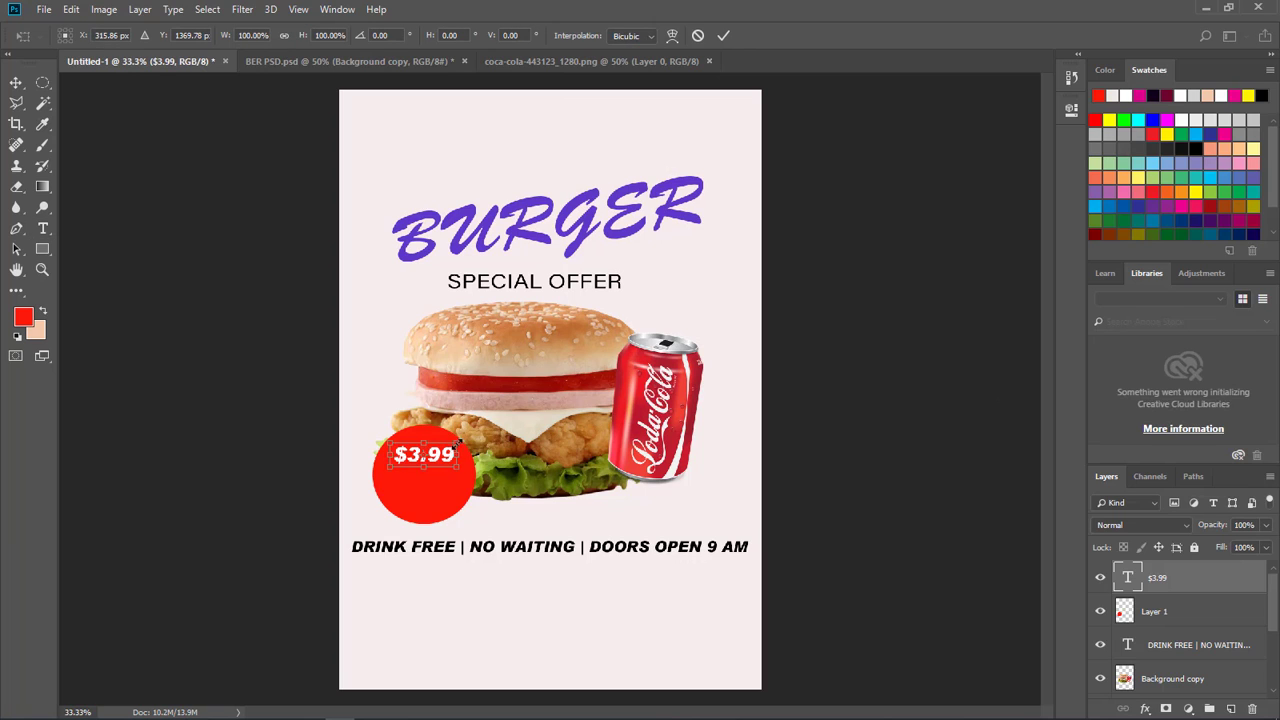
key(Return)
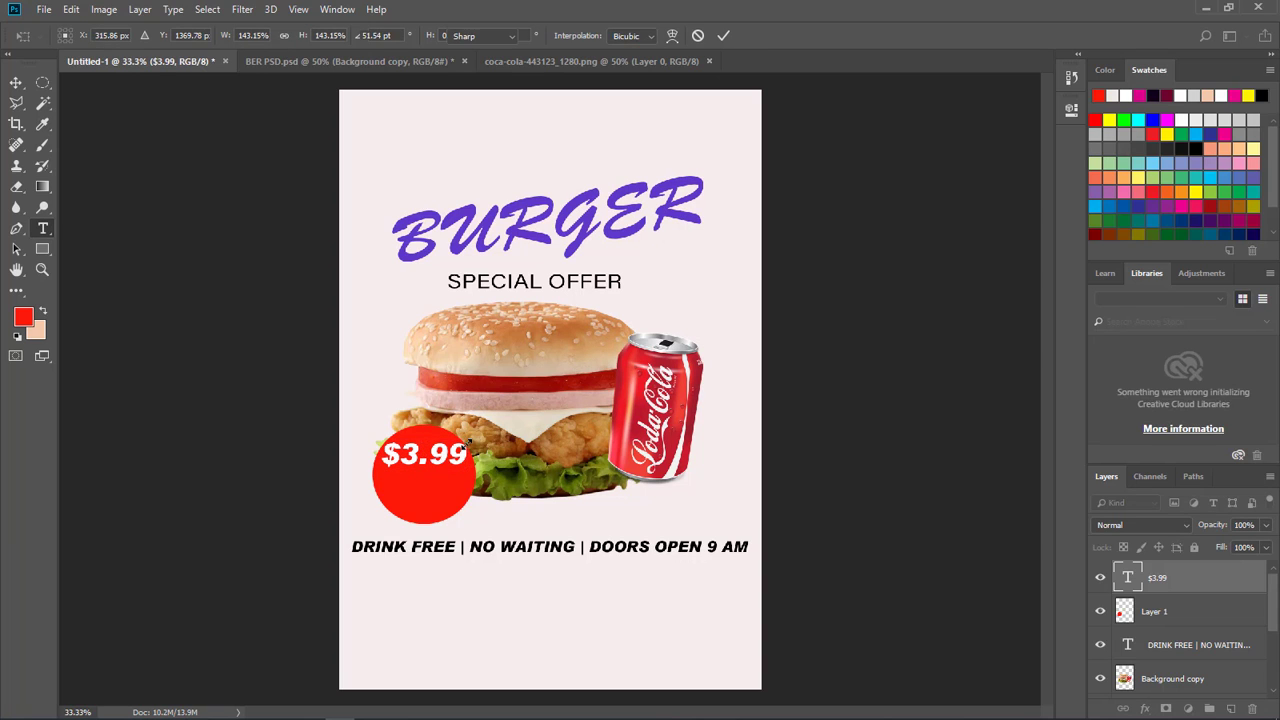
key(v)
drag(430, 465, 461, 442)
key(ctrl+t)
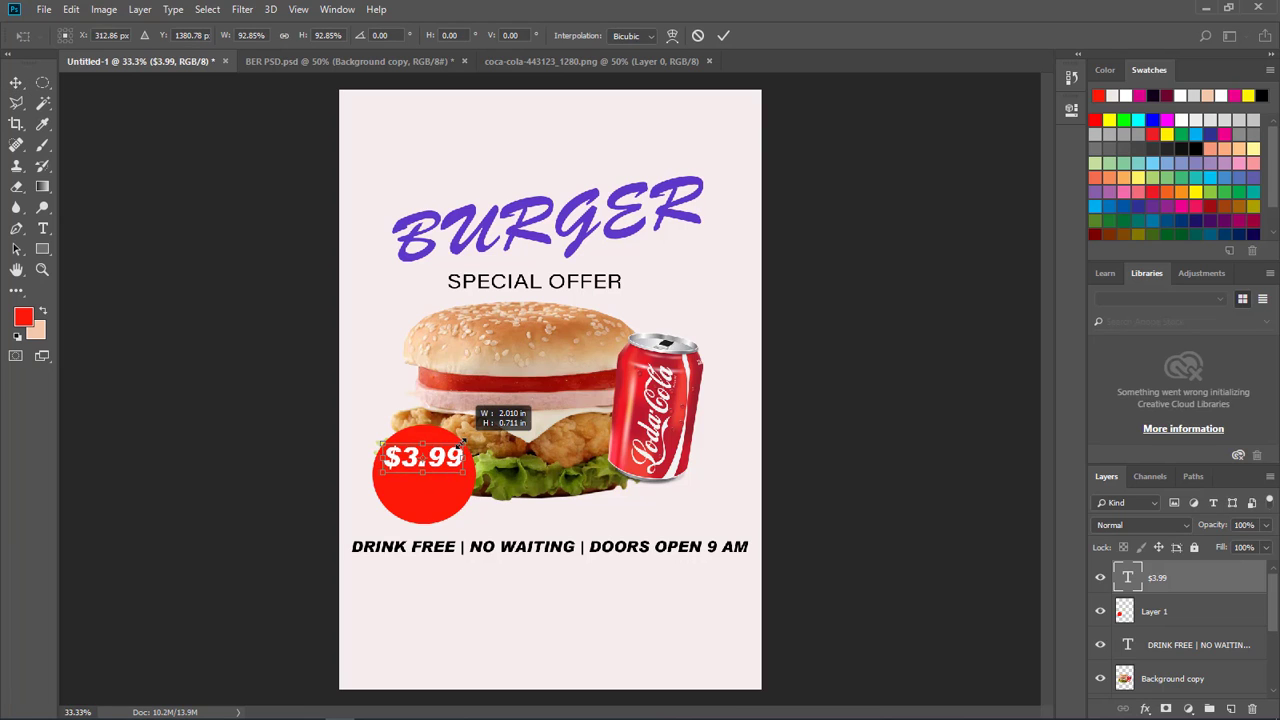
key(Return)
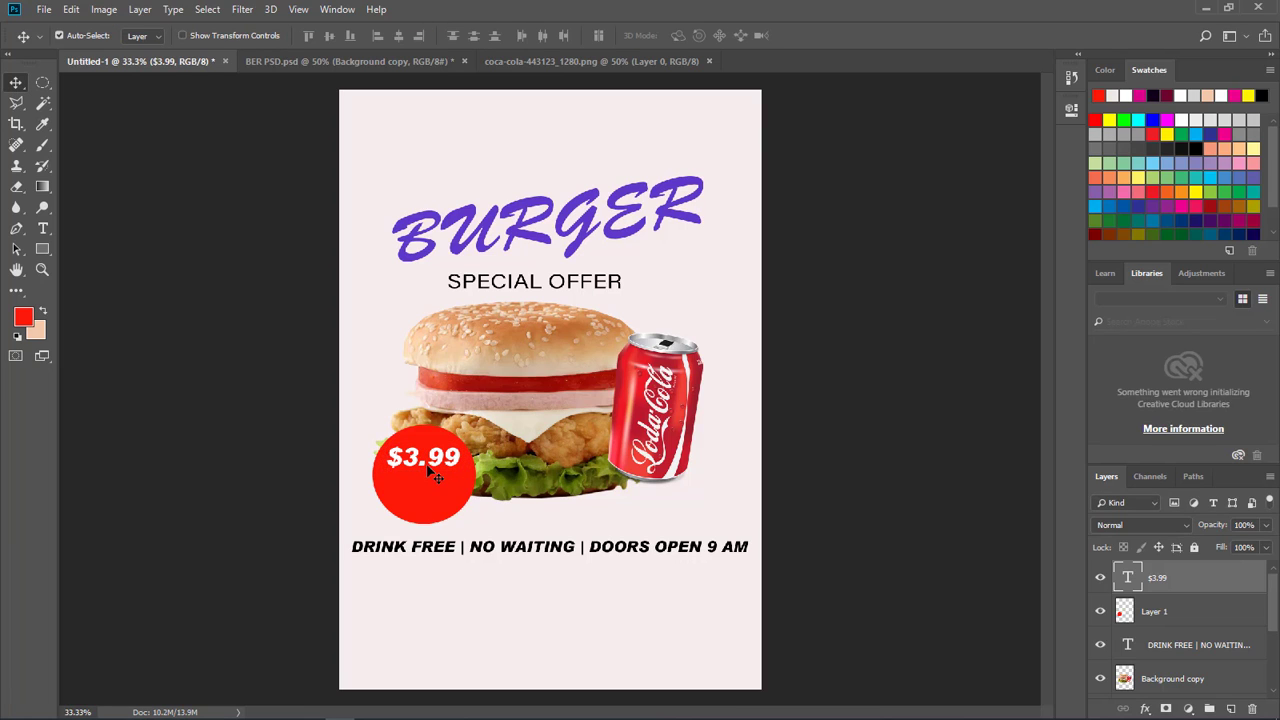
Duplicate the $3.99 text below the original and retype it as 'ONLY'
drag(435, 472, 422, 490)
key(t)
double_click(422, 488)
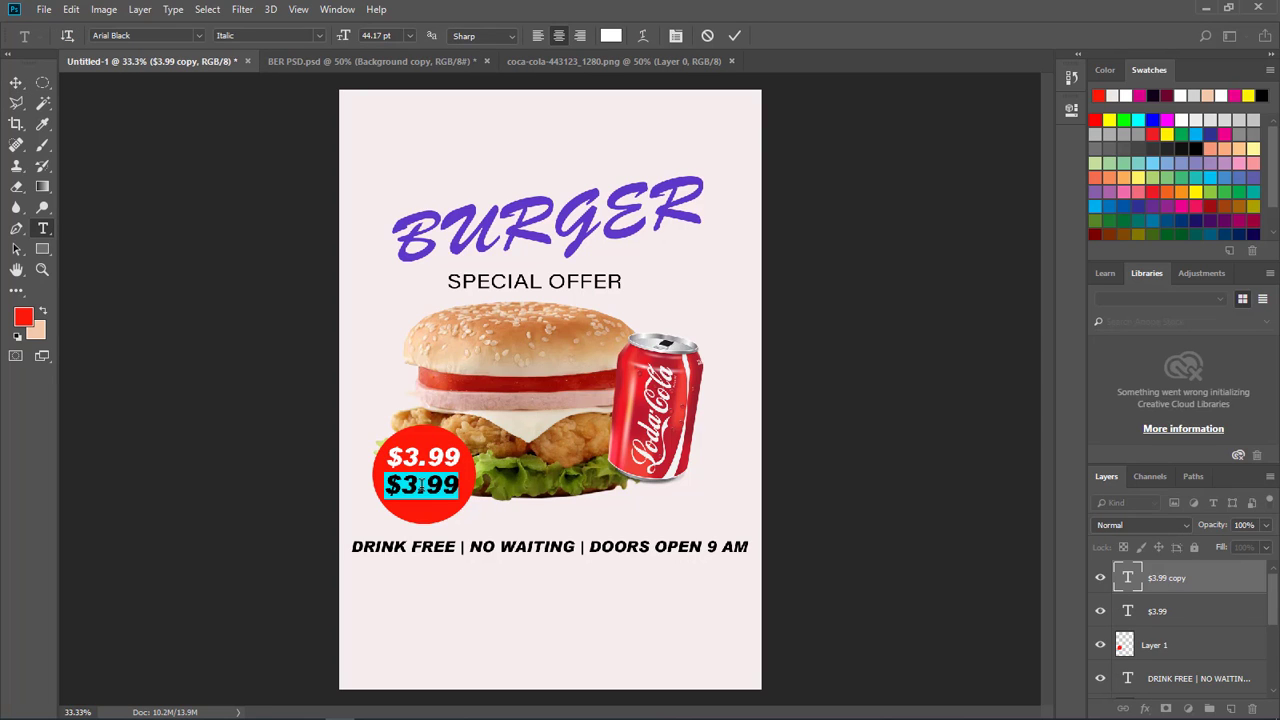
text(0)
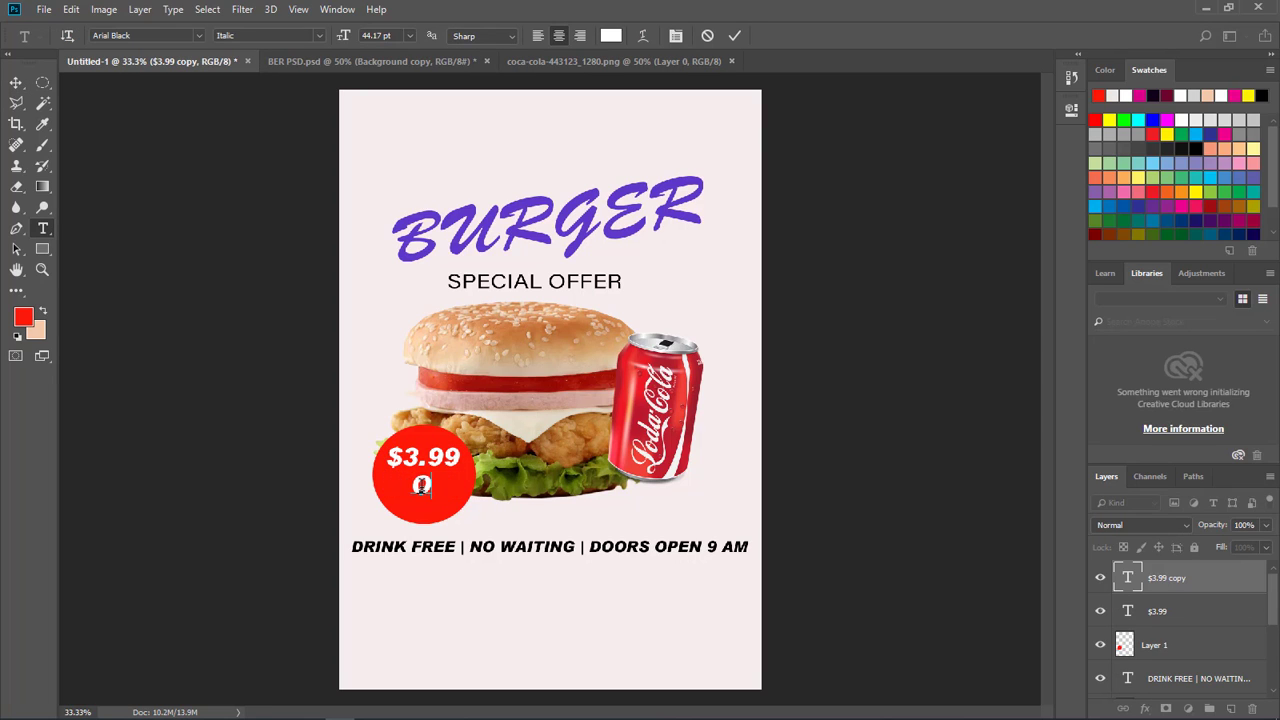
text(NLY)
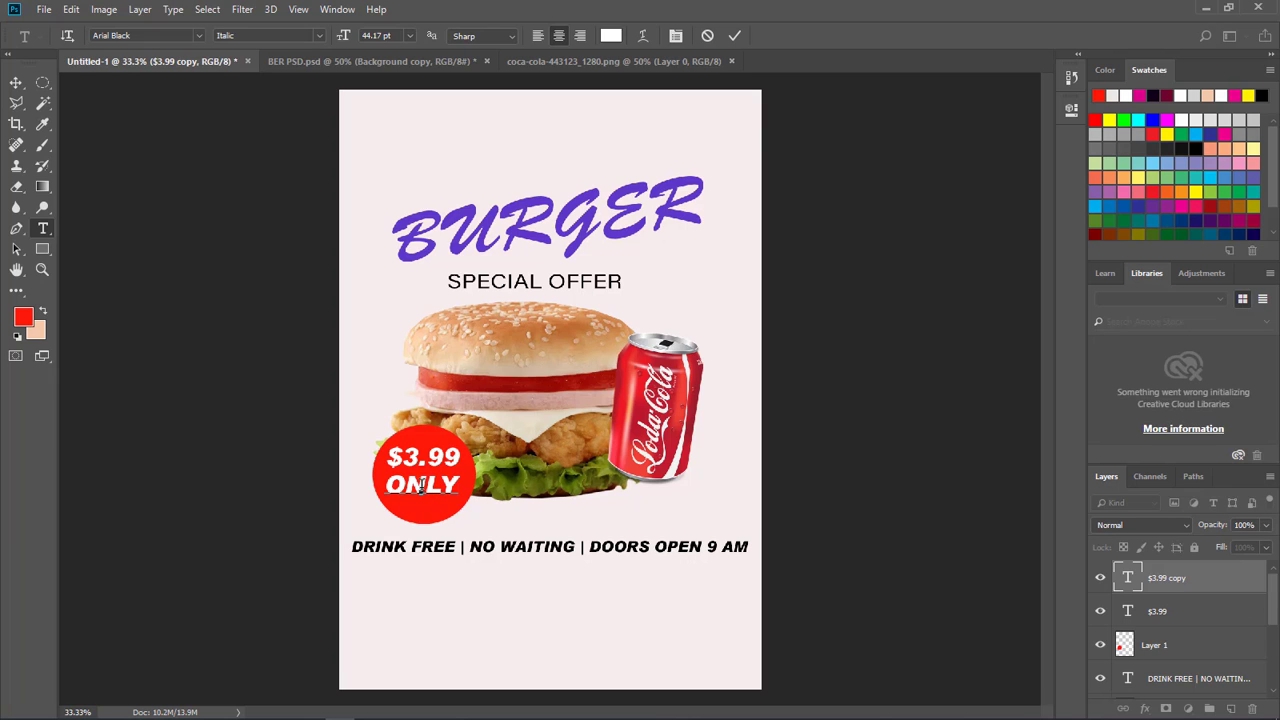
click(16, 82)
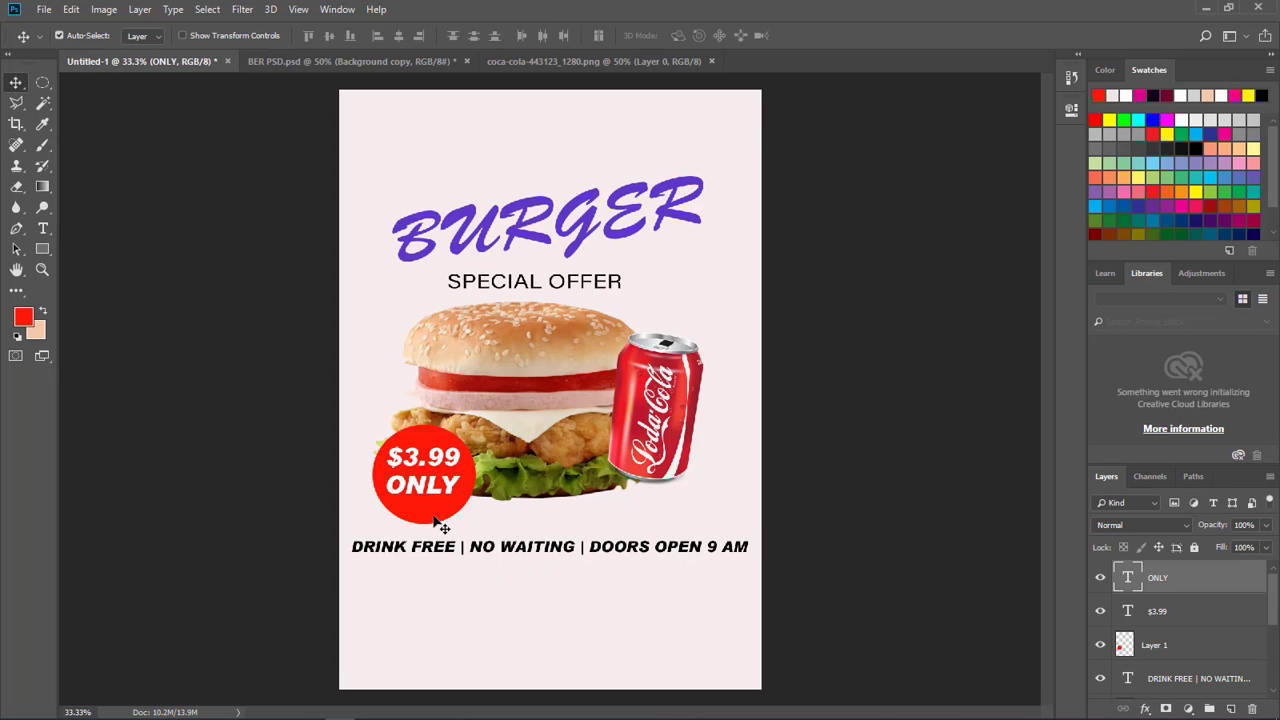
Resize and centre ONLY beneath the price, then reselect the $3.99 layer
key(ctrl+t)
mouse_move(440, 523)
mouse_down()
mouse_move(452, 481)
mouse_move(436, 497)
mouse_up()
key(Return)
right_click(421, 464)
click(442, 467)
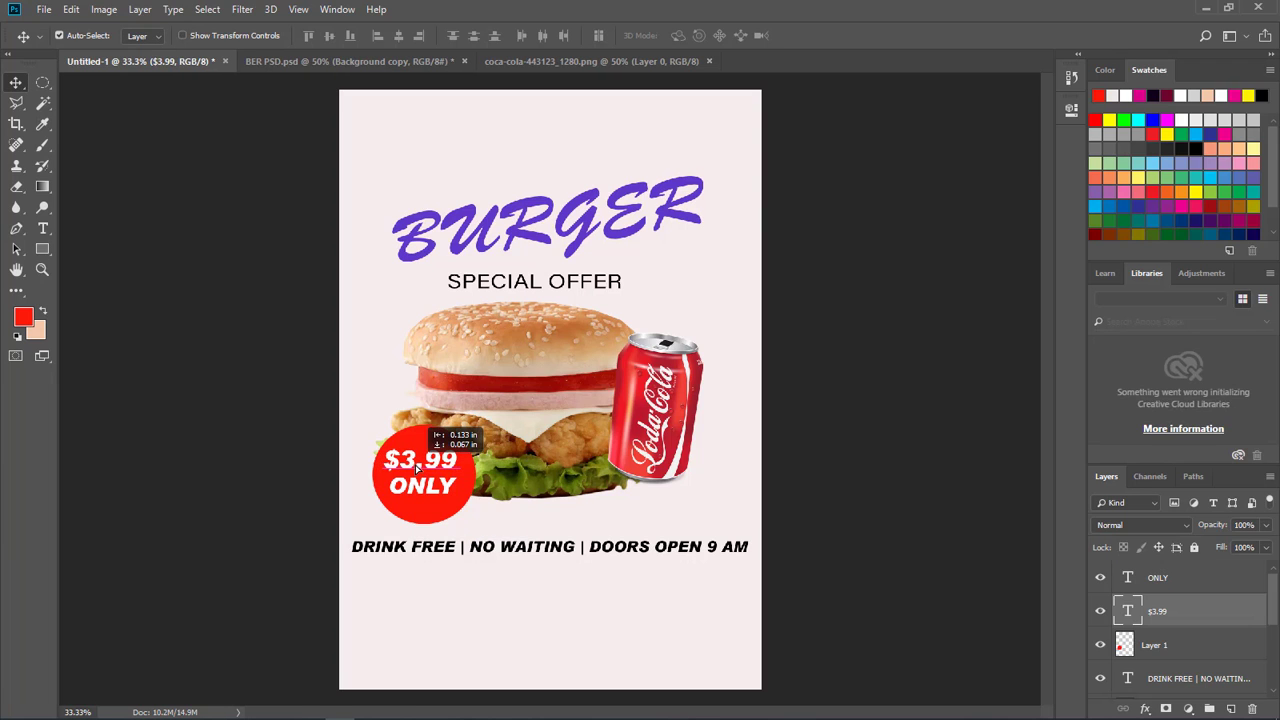
key(ctrl+plus)
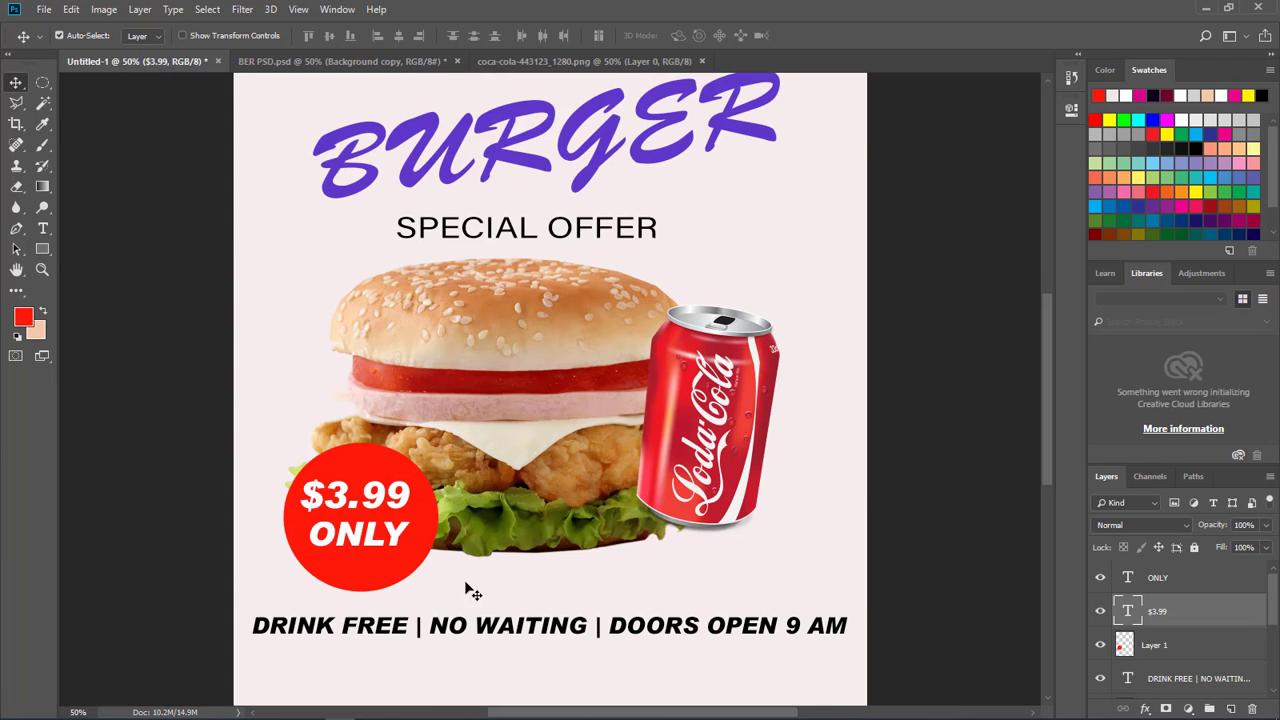
Add a Drop Shadow and Bevel & Emboss to the red circle layer
right_click(407, 474)
click(407, 474)
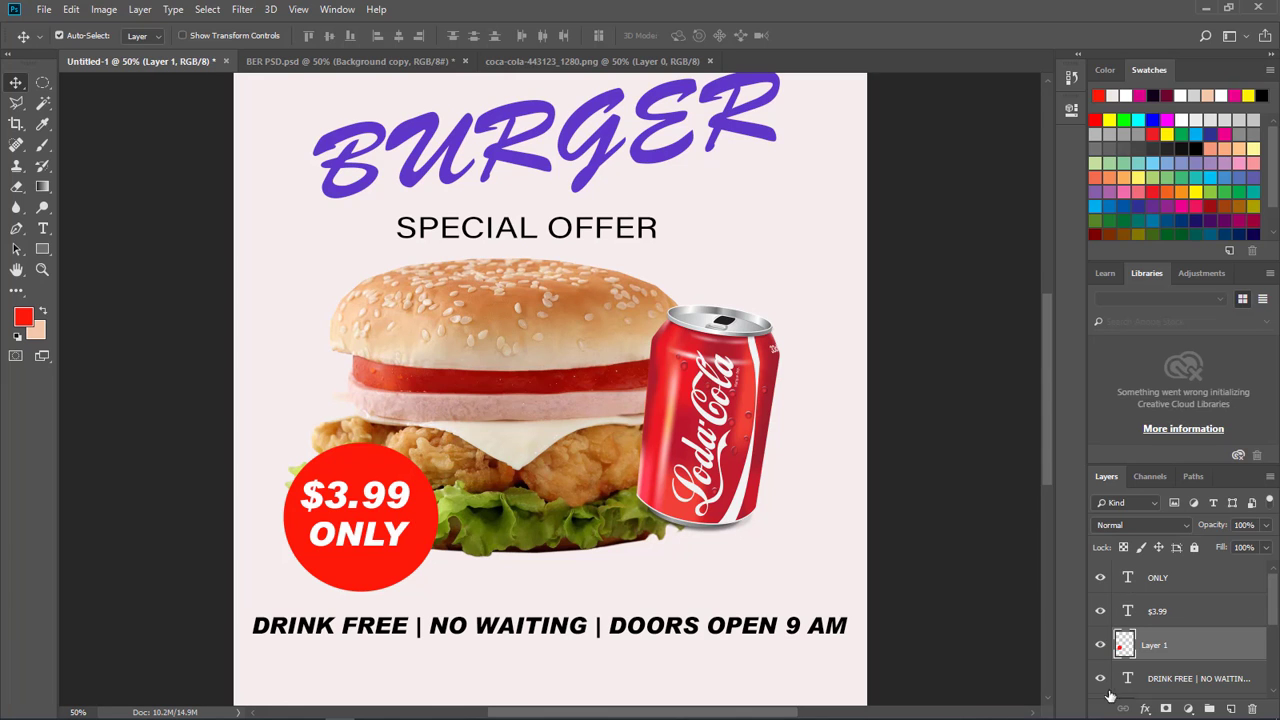
click(1145, 708)
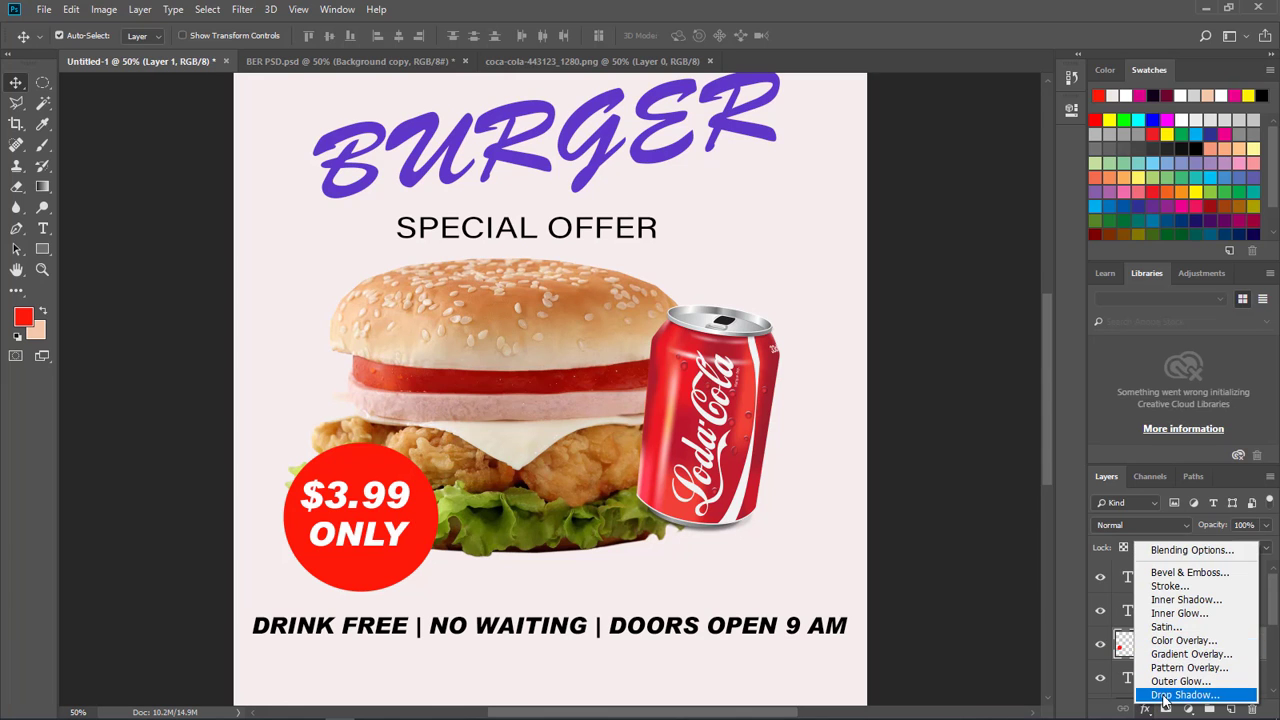
key(Escape)
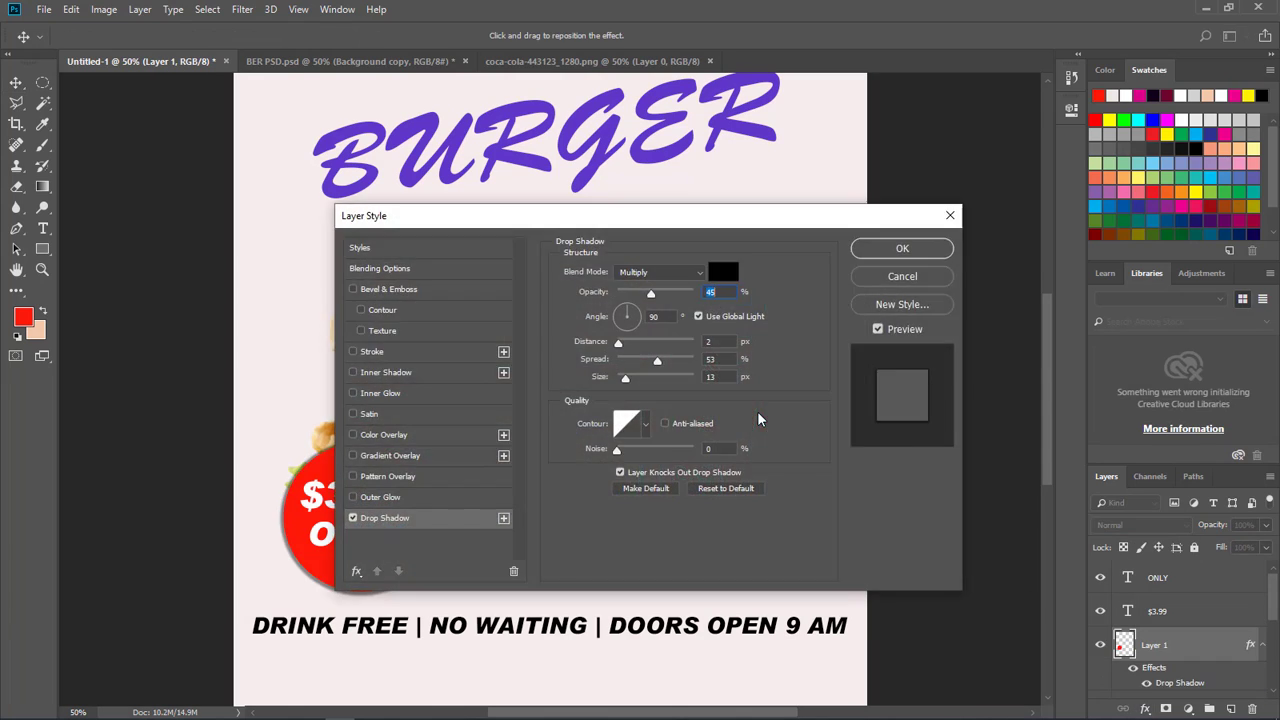
drag(565, 222, 772, 182)
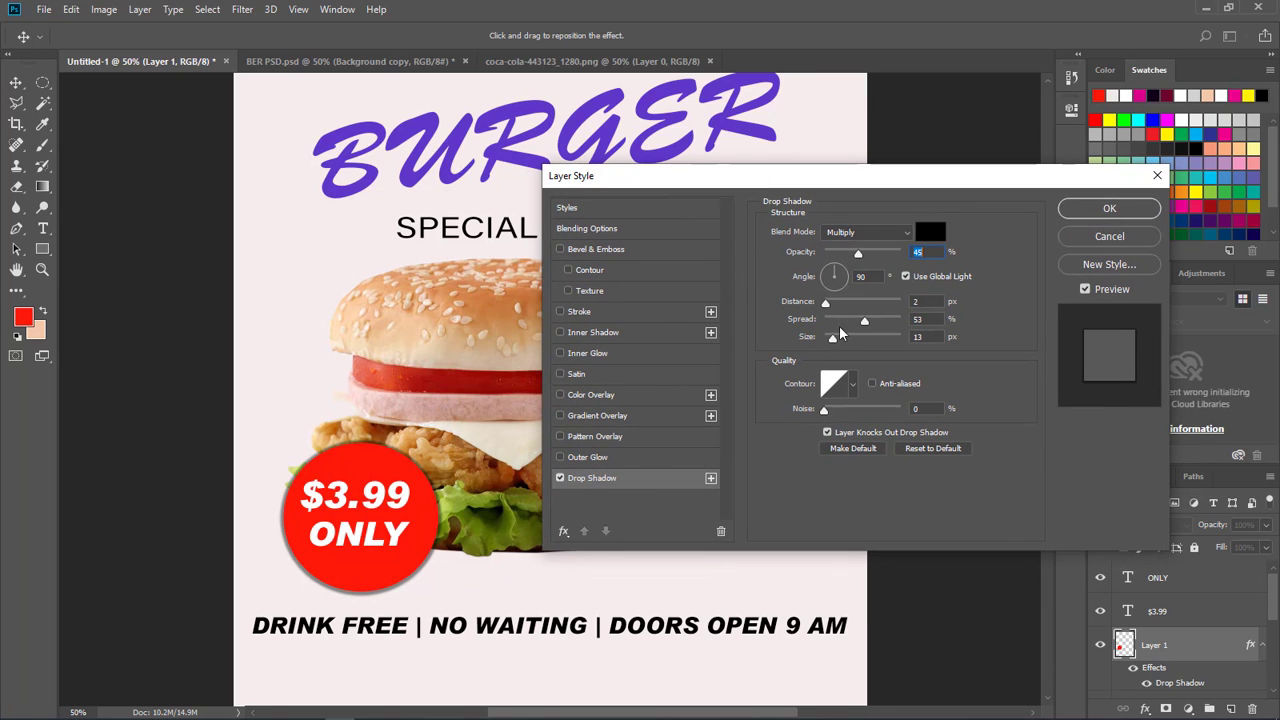
mouse_move(832, 339)
mouse_down()
mouse_move(845, 342)
mouse_move(829, 340)
mouse_move(830, 307)
mouse_move(830, 340)
mouse_up()
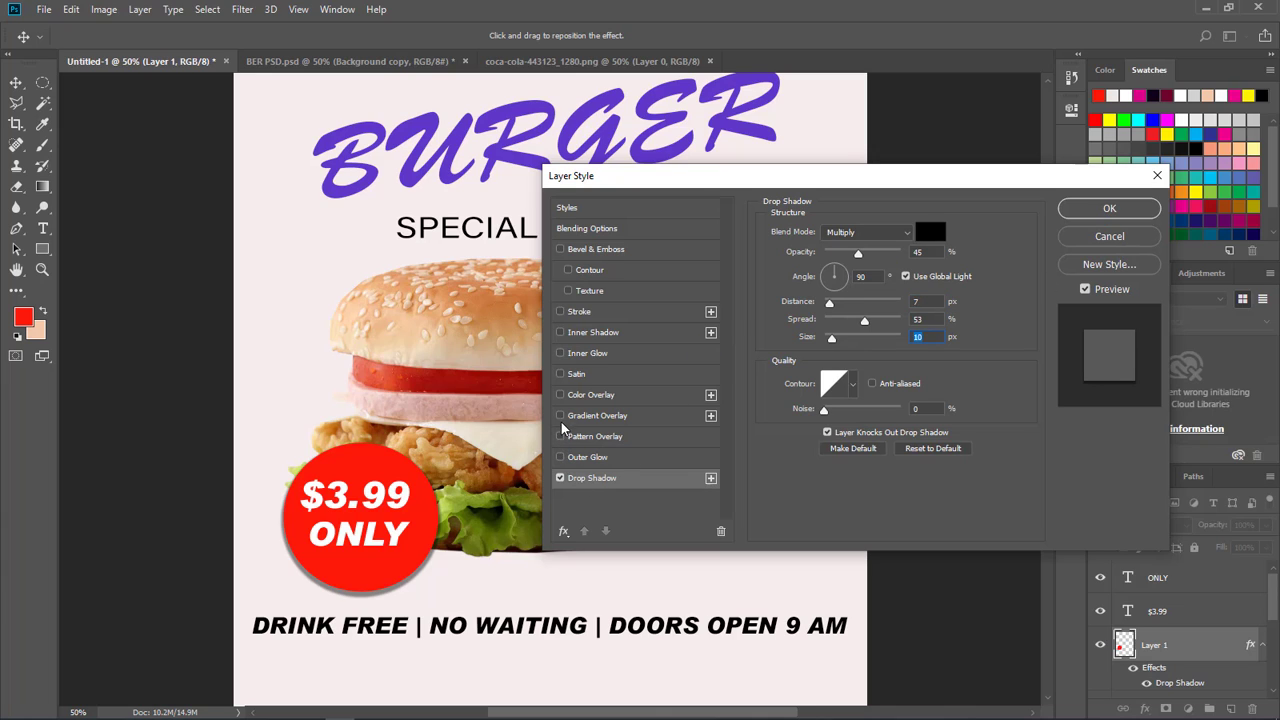
click(560, 249)
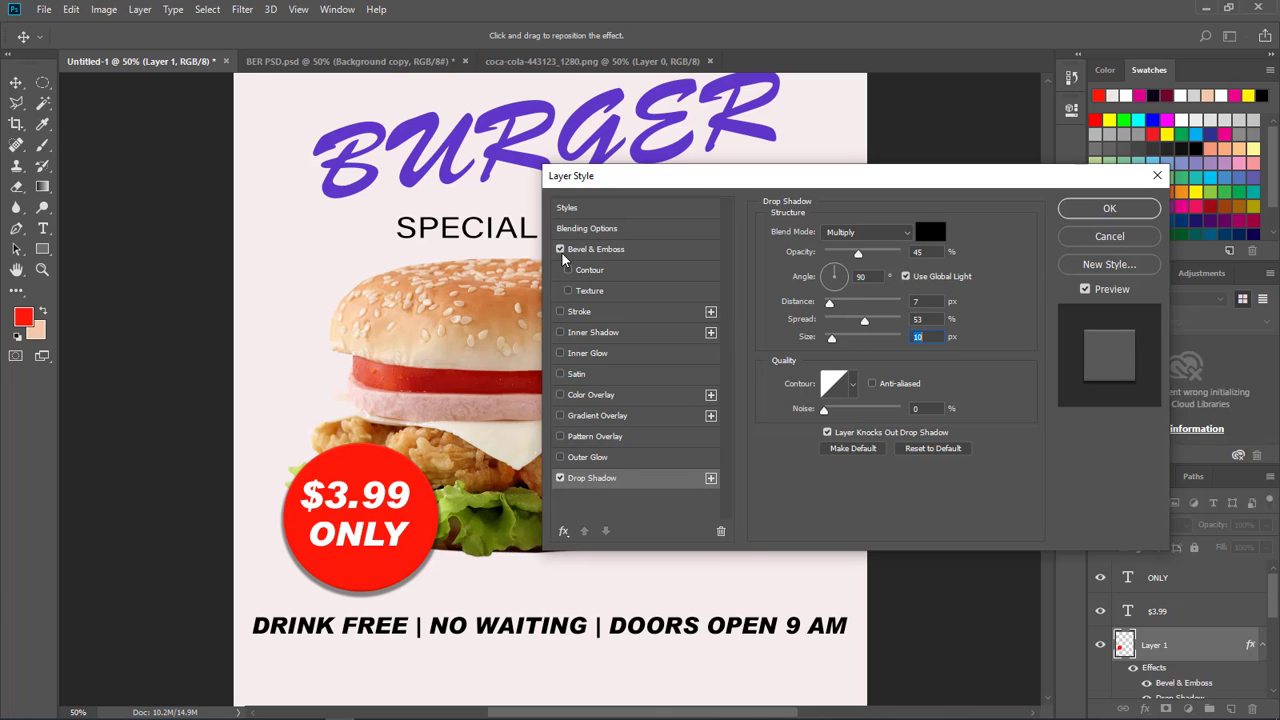
click(561, 252)
Add a black (000000) 8 px Stroke at 65% opacity to the circle
click(561, 313)
click(595, 312)
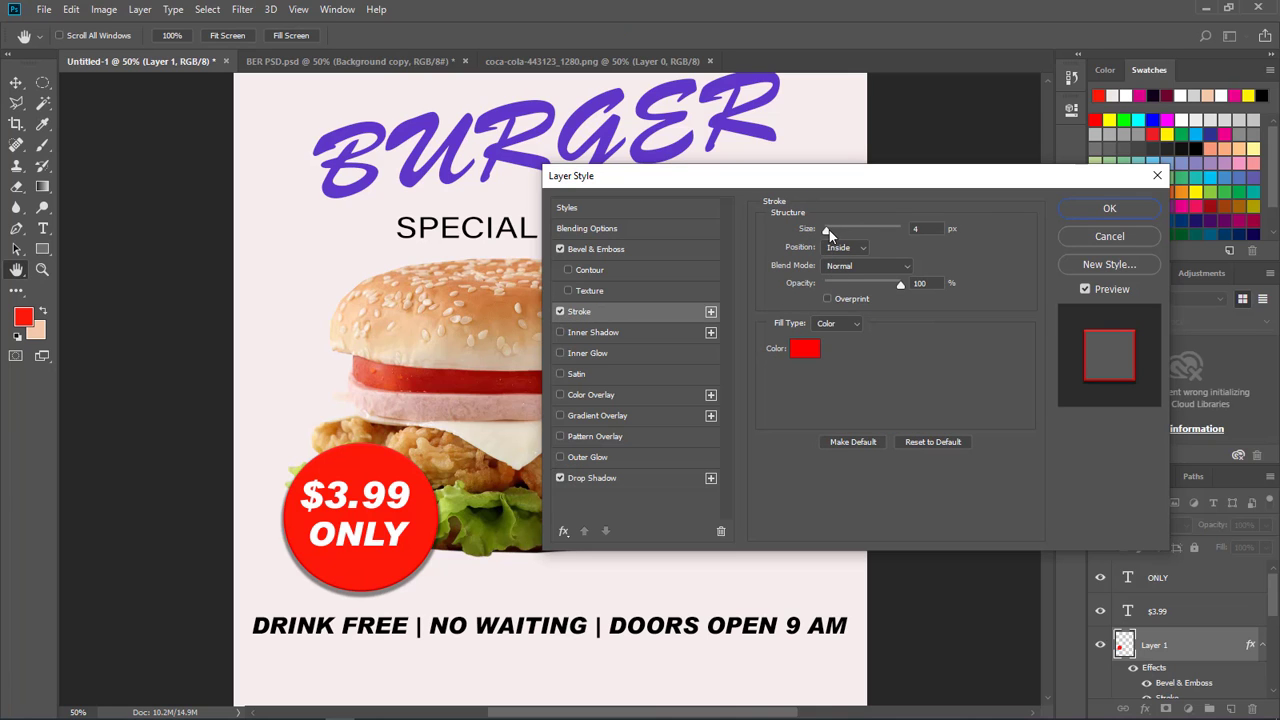
click(804, 349)
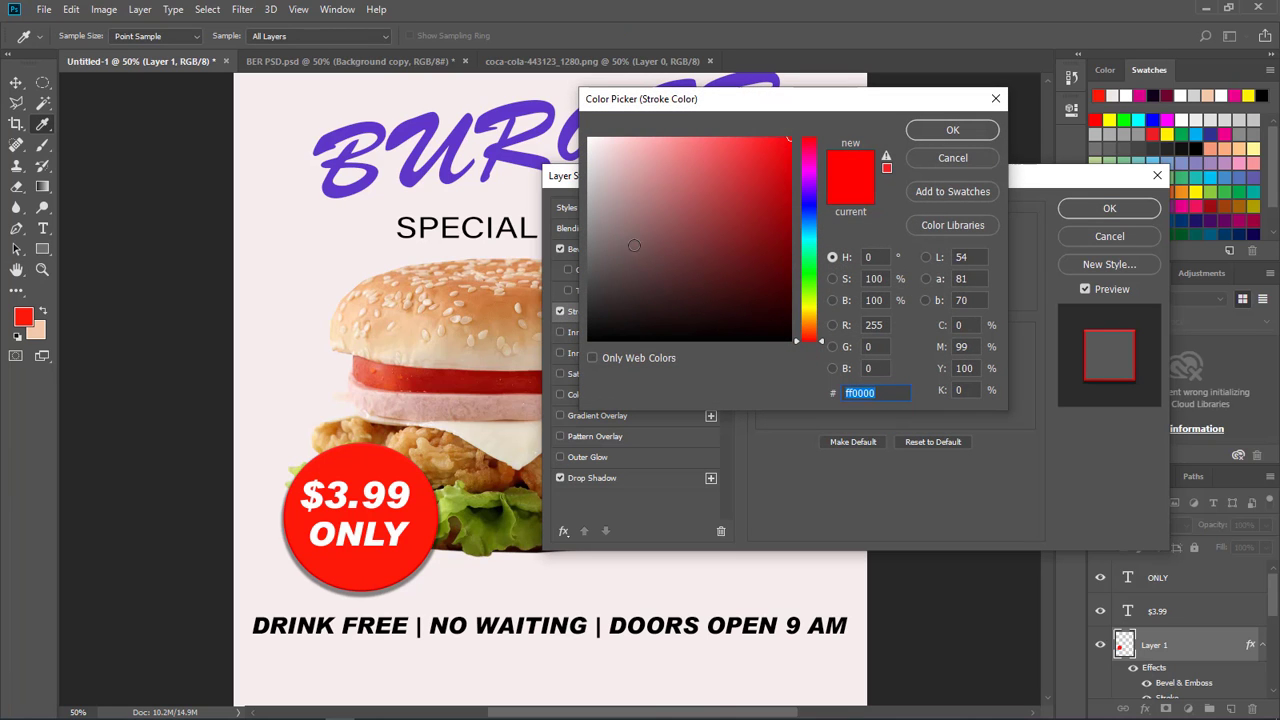
text(000000)
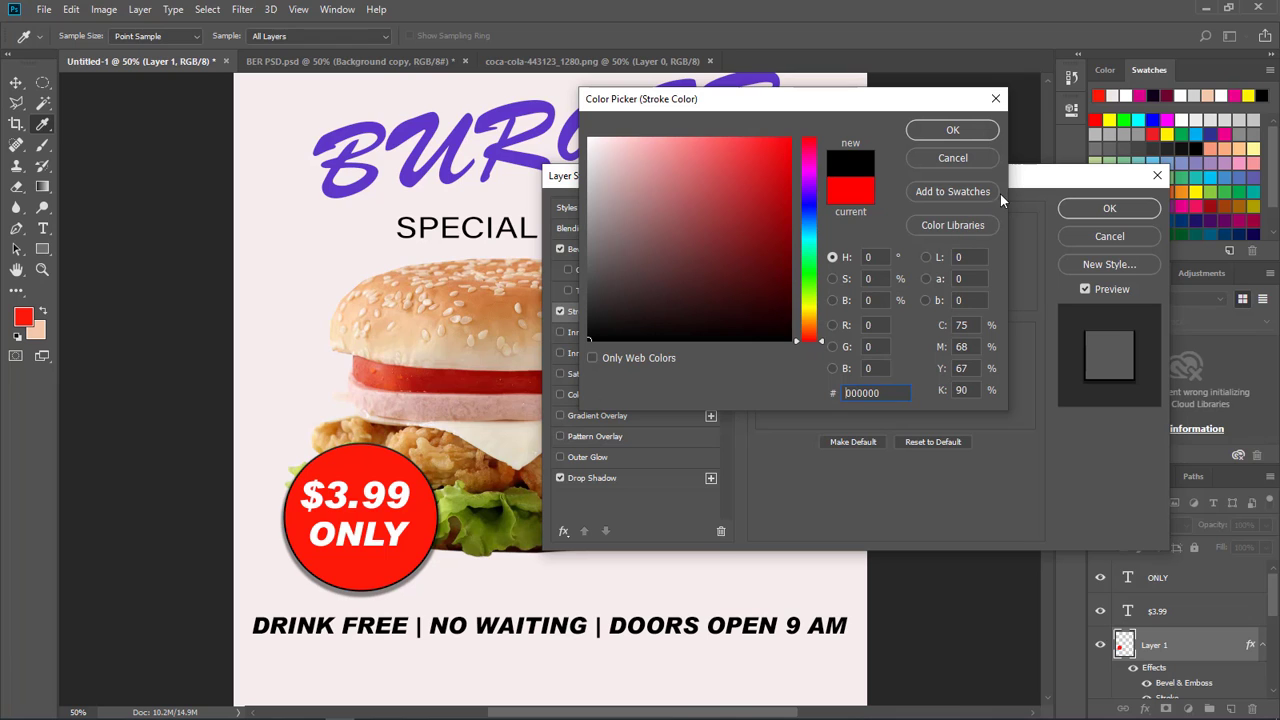
click(955, 130)
drag(826, 230, 824, 242)
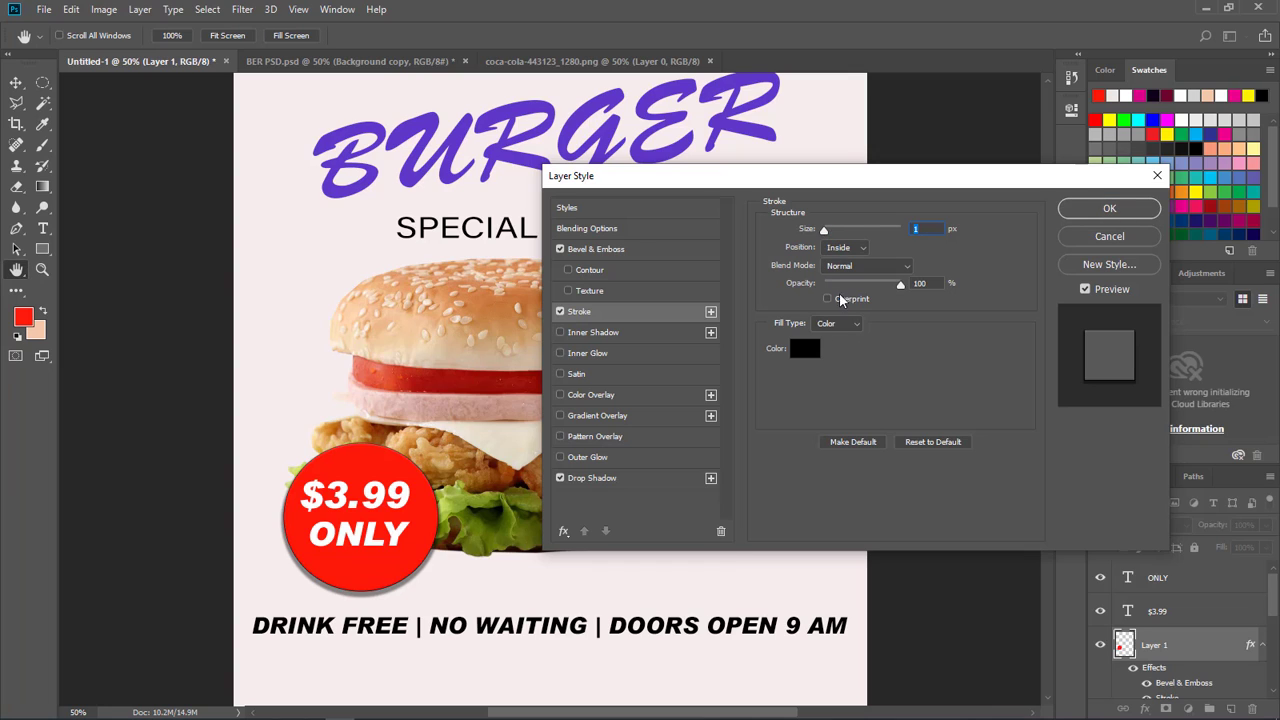
drag(900, 285, 875, 290)
drag(825, 233, 830, 236)
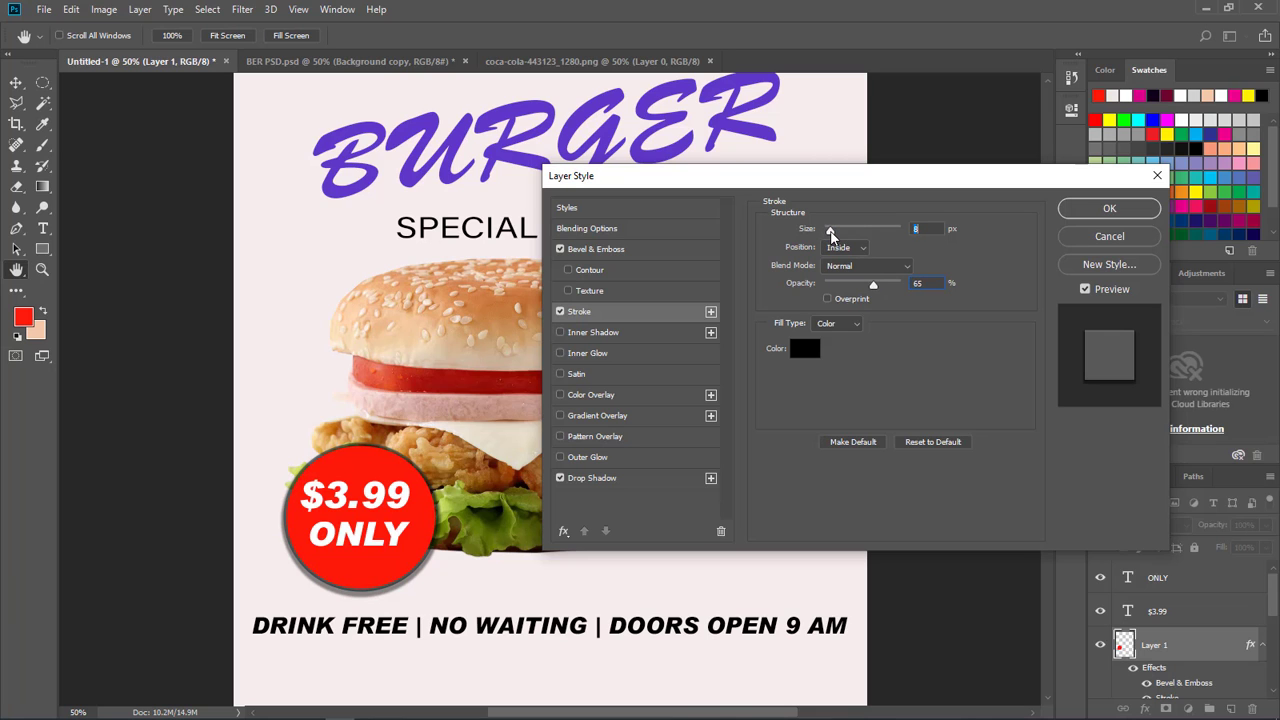
click(1104, 208)
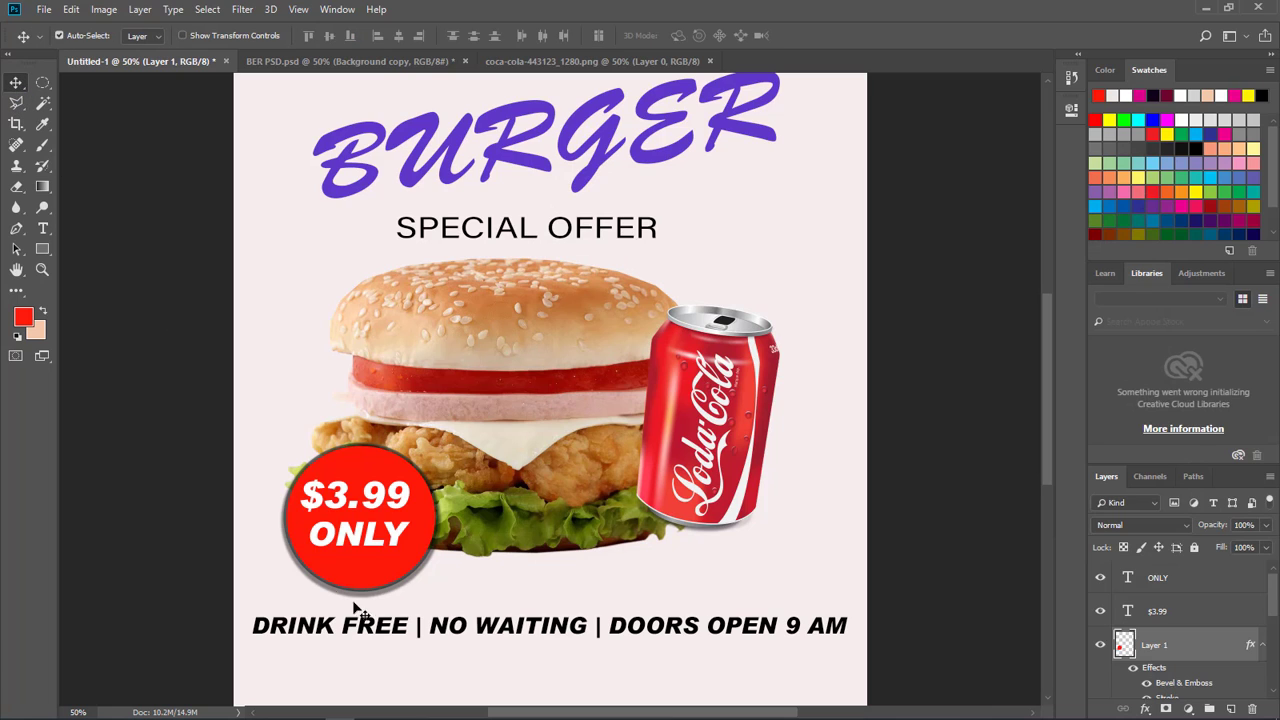
Nudge the $3.99 text slightly left inside the red badge and zoom out to the whole poster
right_click(360, 546)
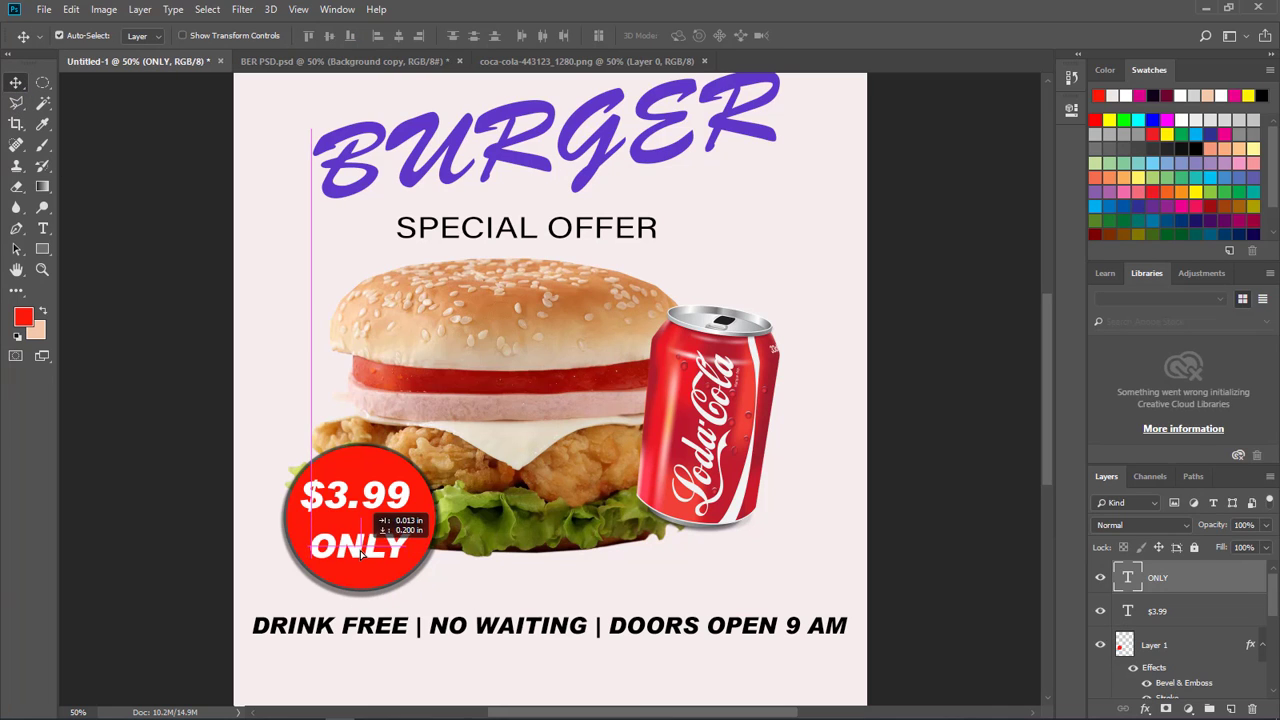
right_click(347, 506)
click(370, 506)
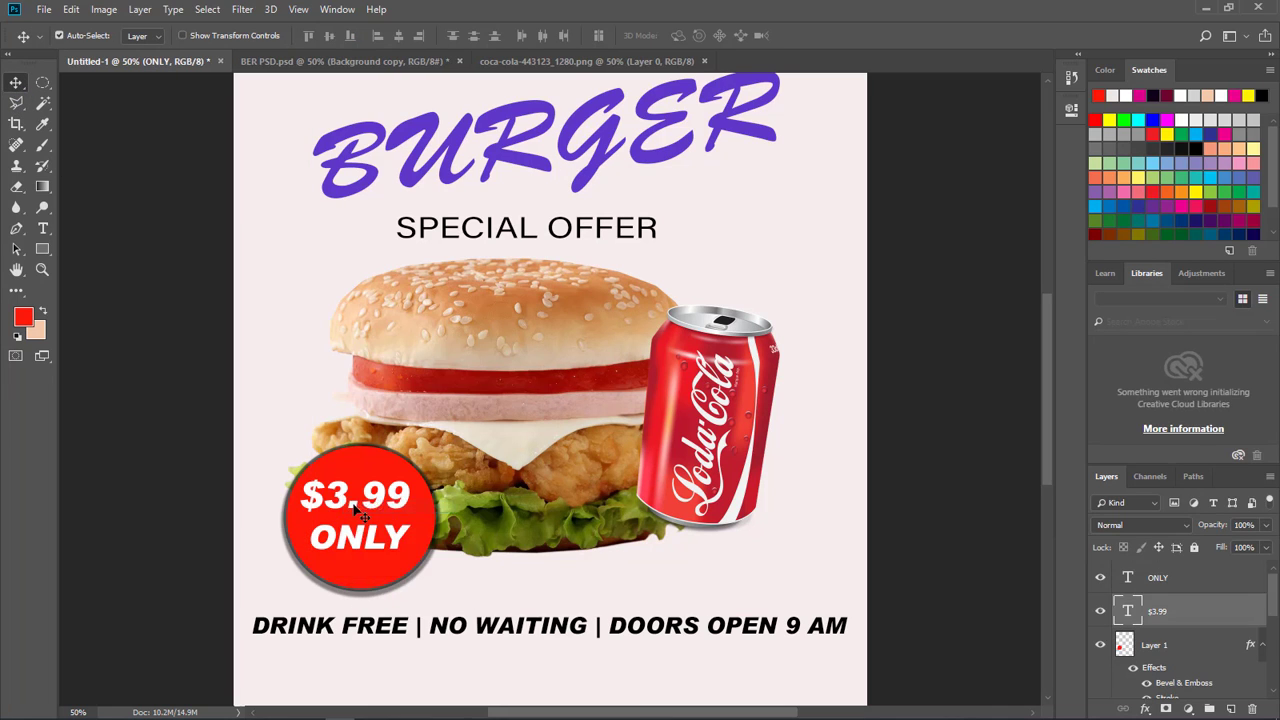
drag(375, 495, 372, 495)
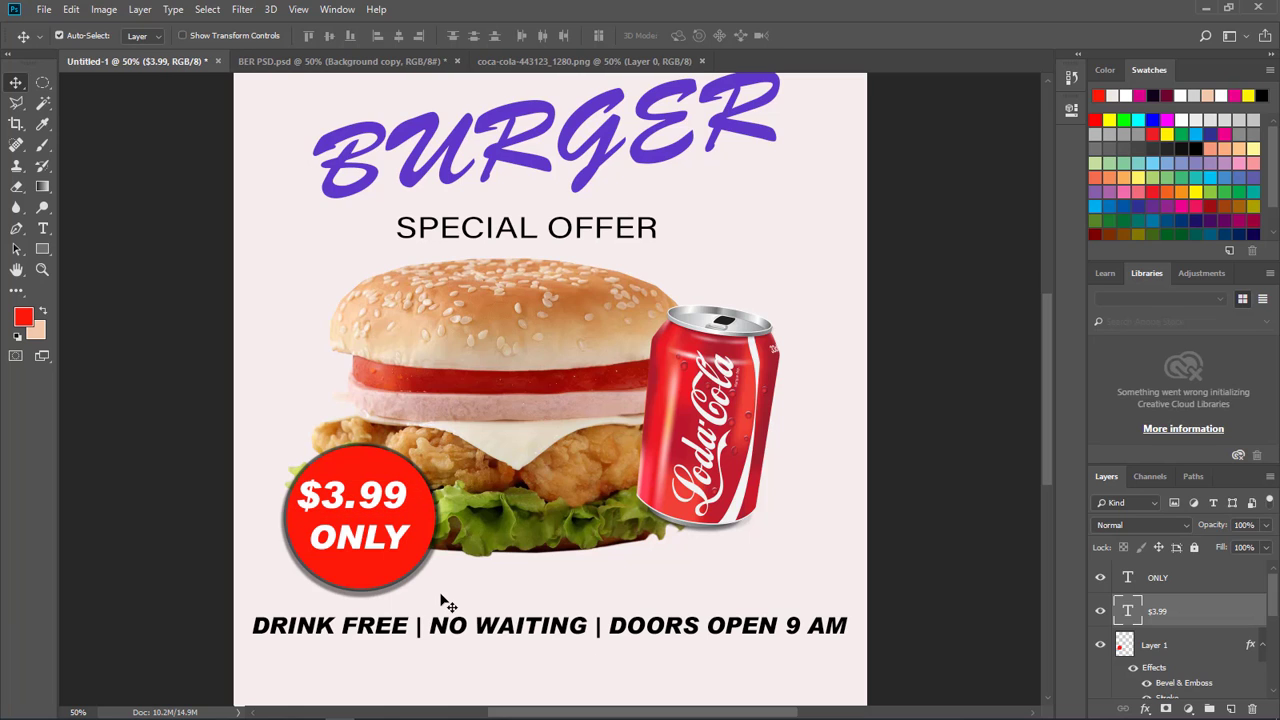
key(ctrl+minus)
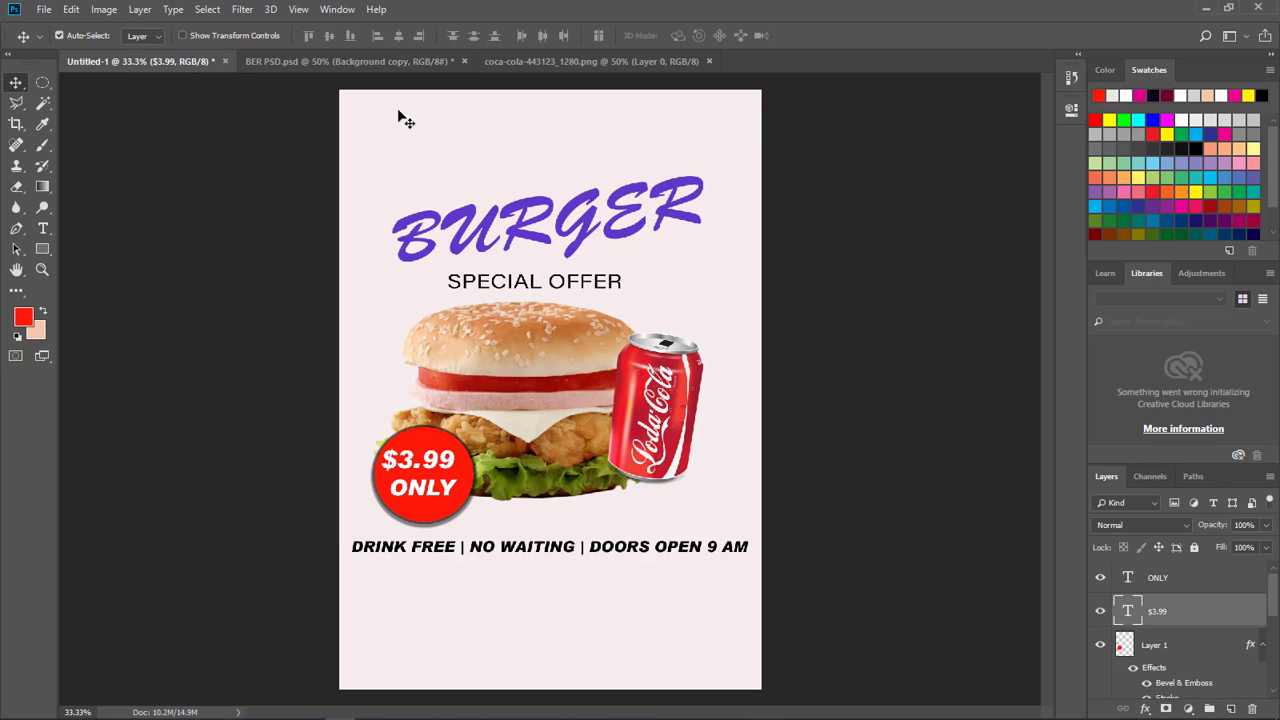
key(m)
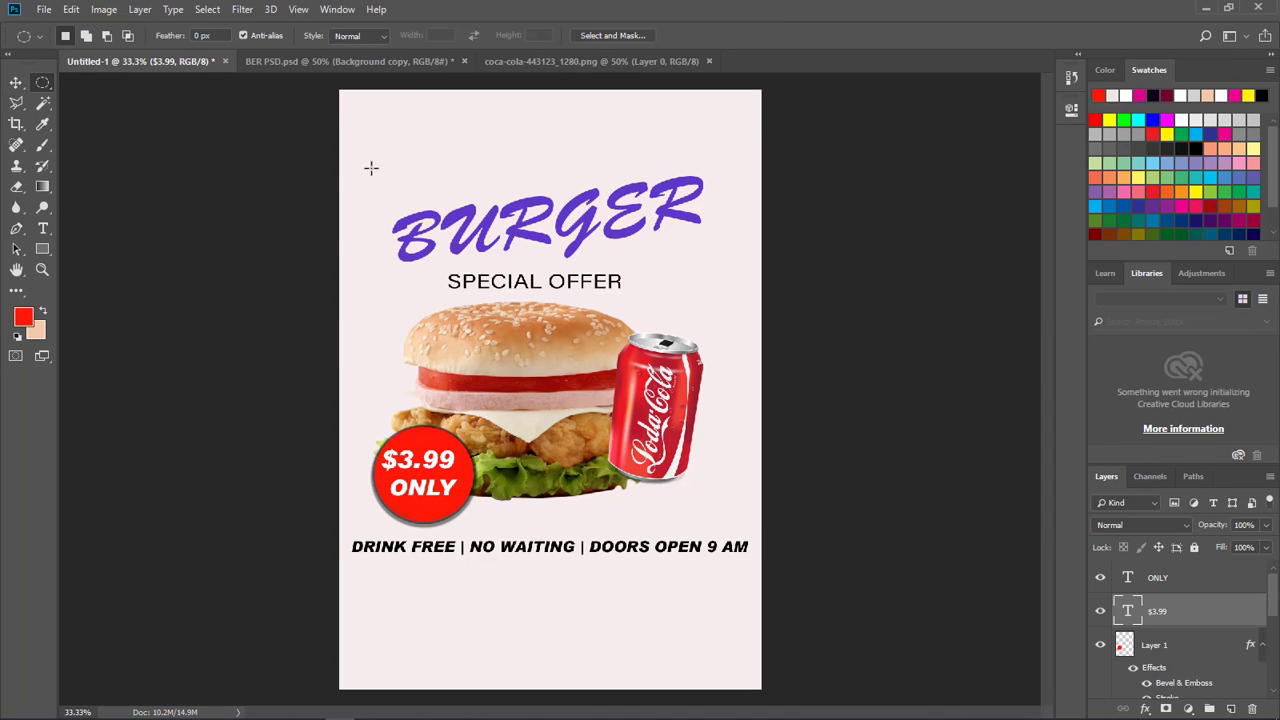
Fill a tall rectangle at the poster's top-left with solid red on new Layer 2
drag(371, 168, 444, 112)
right_click(52, 94)
click(100, 81)
mouse_move(373, 172)
mouse_down()
mouse_move(437, 127)
mouse_move(419, 96)
mouse_up()
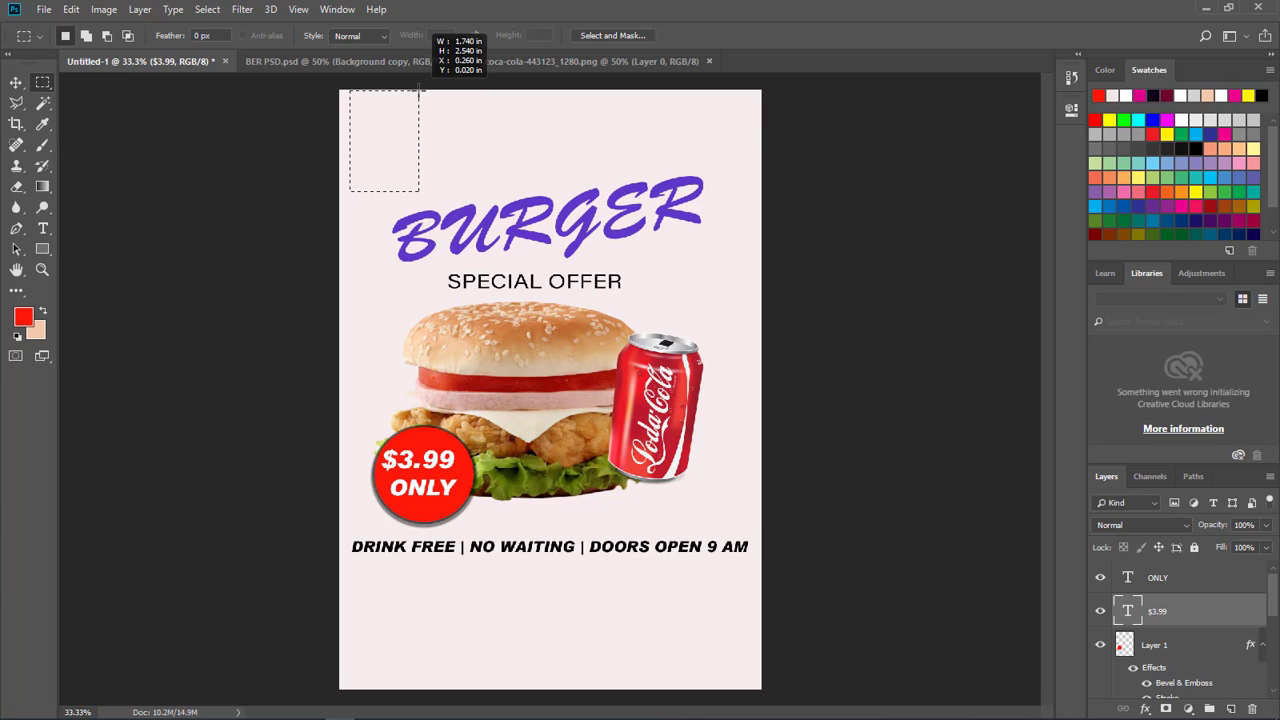
drag(419, 96, 430, 88)
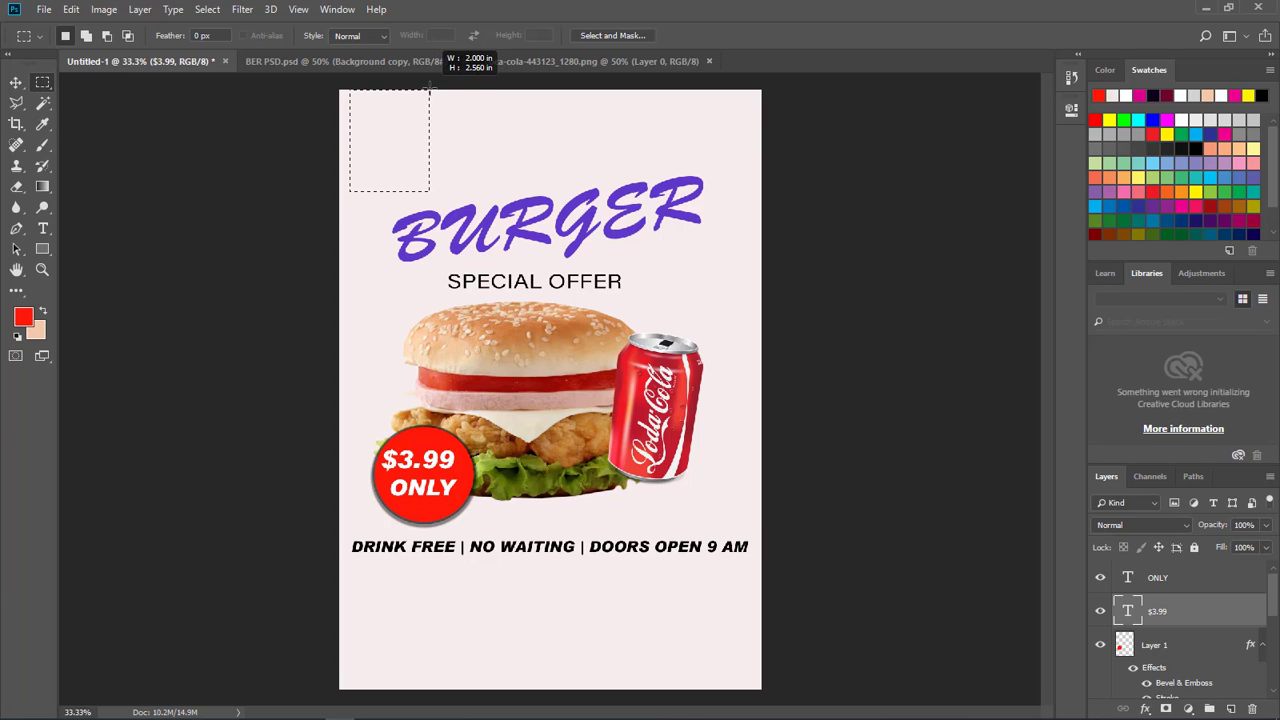
drag(430, 88, 380, 167)
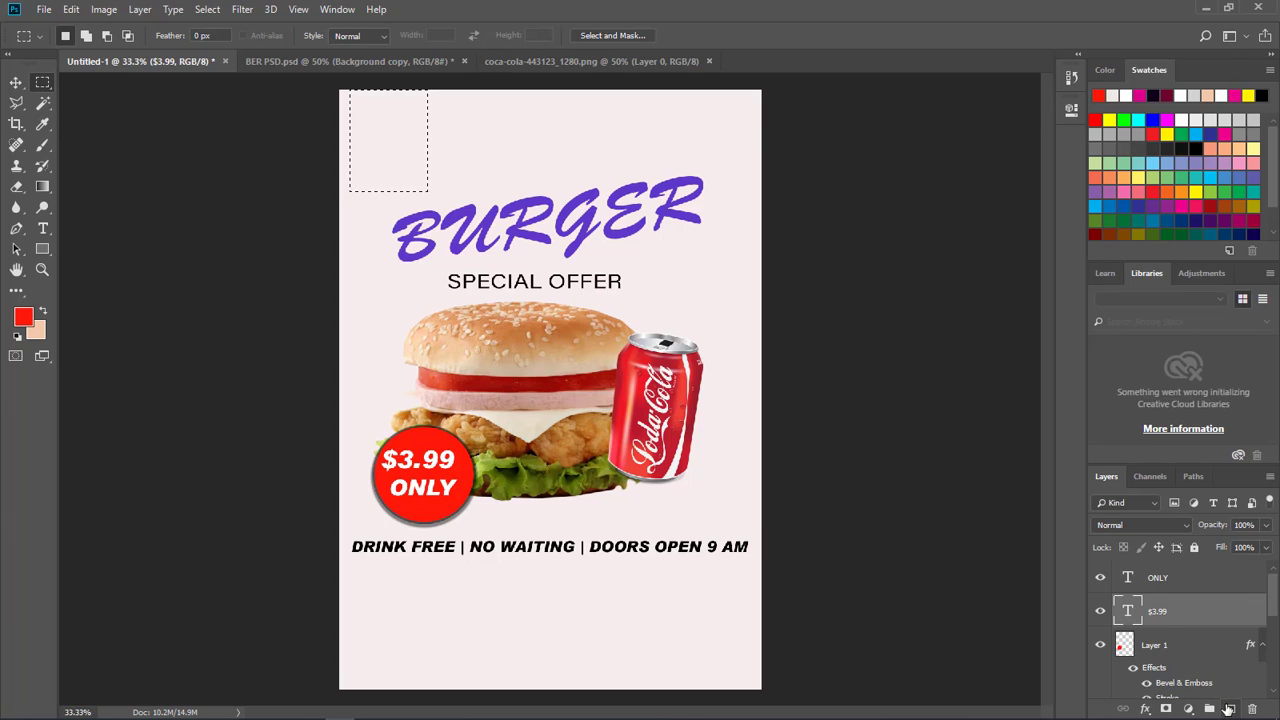
click(1228, 708)
key(alt+BackSpace)
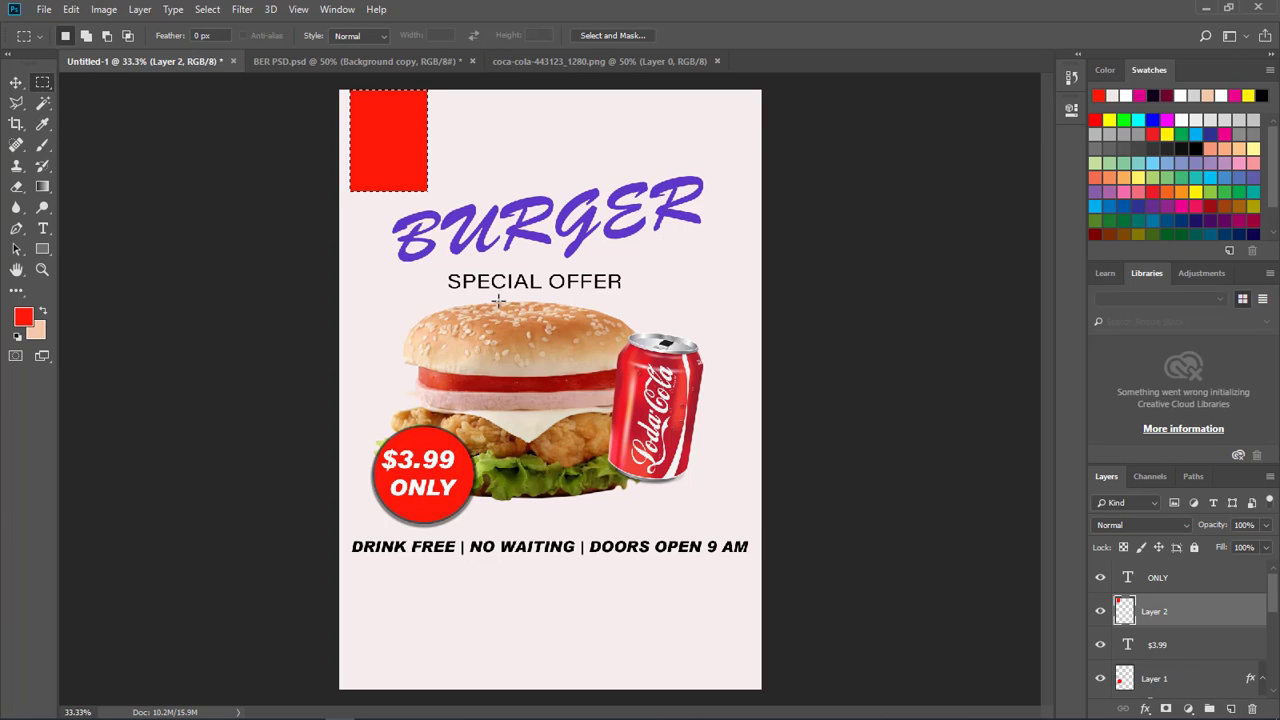
key(ctrl+d)
click(16, 103)
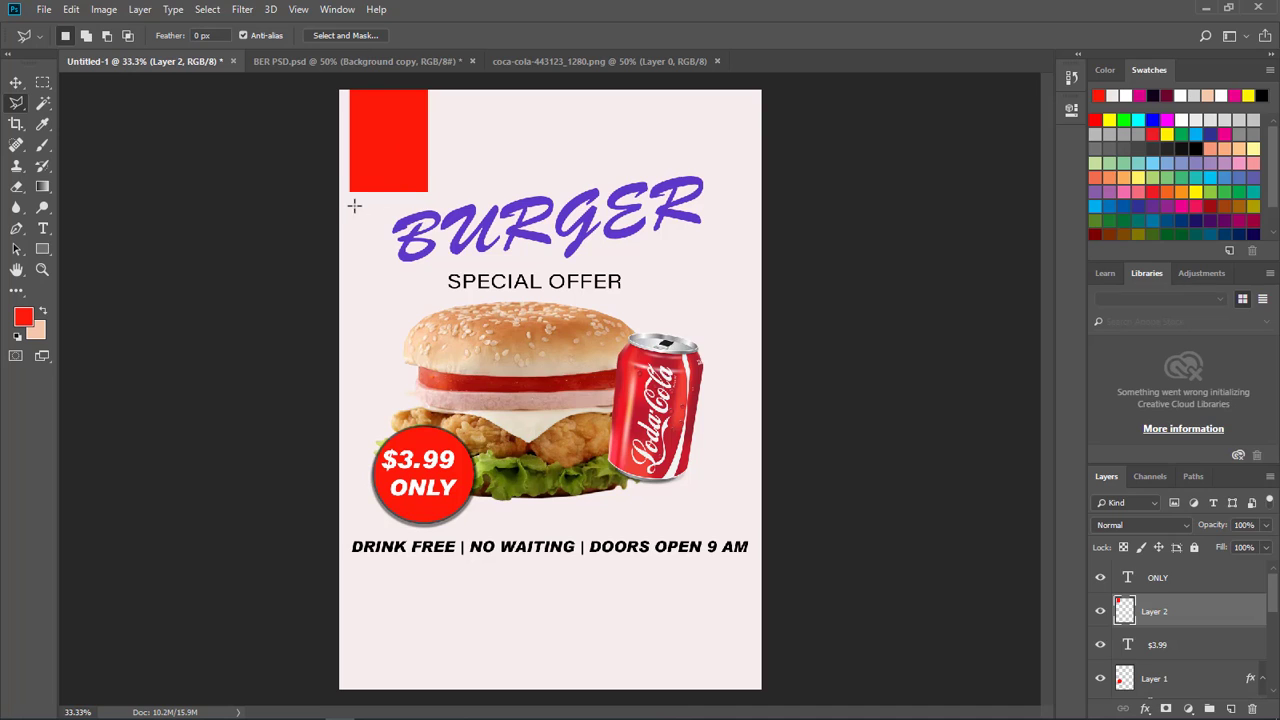
Cut a triangular V-notch out of the red rectangle's bottom edge with the Polygonal Lasso
right_click(14, 106)
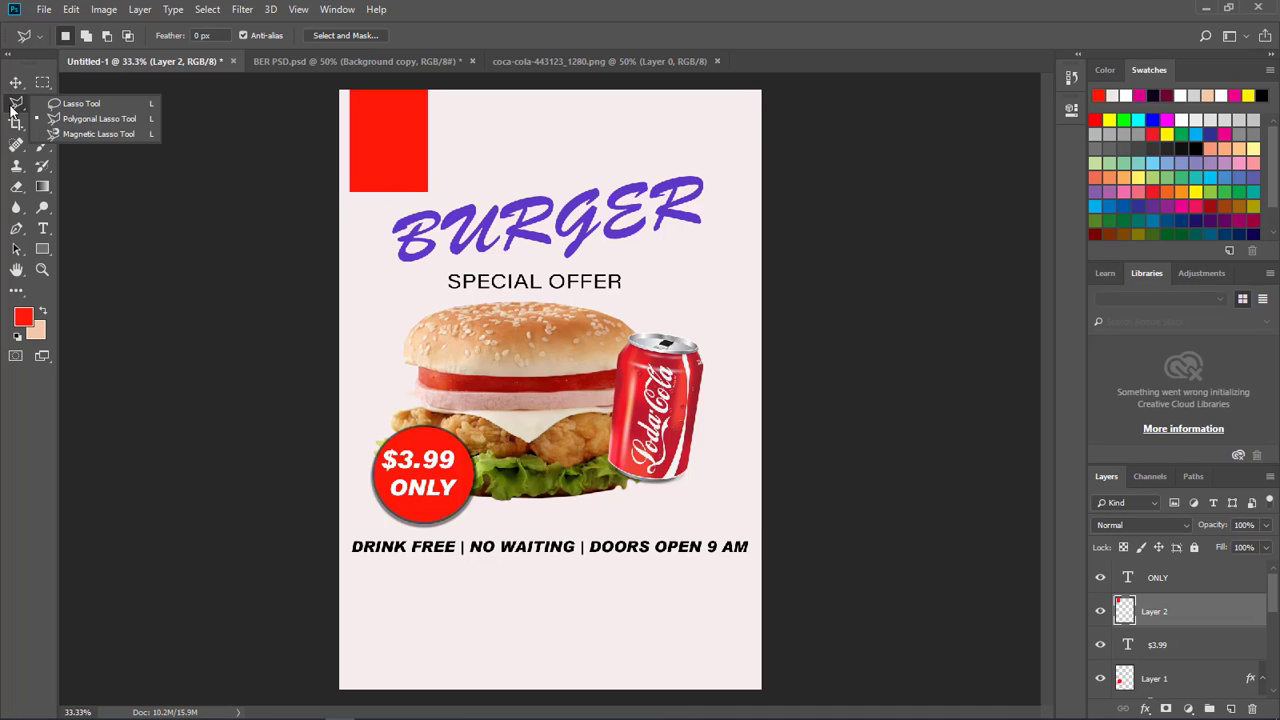
click(86, 120)
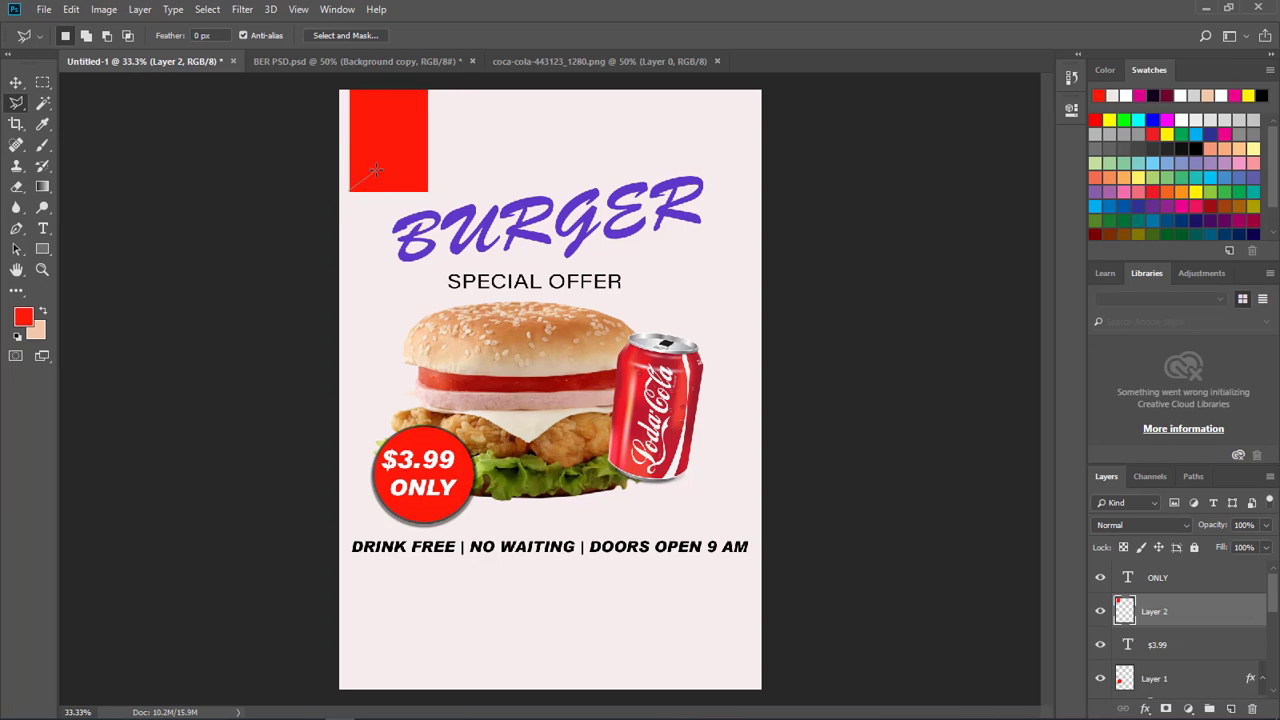
click(429, 190)
click(352, 208)
key(Delete)
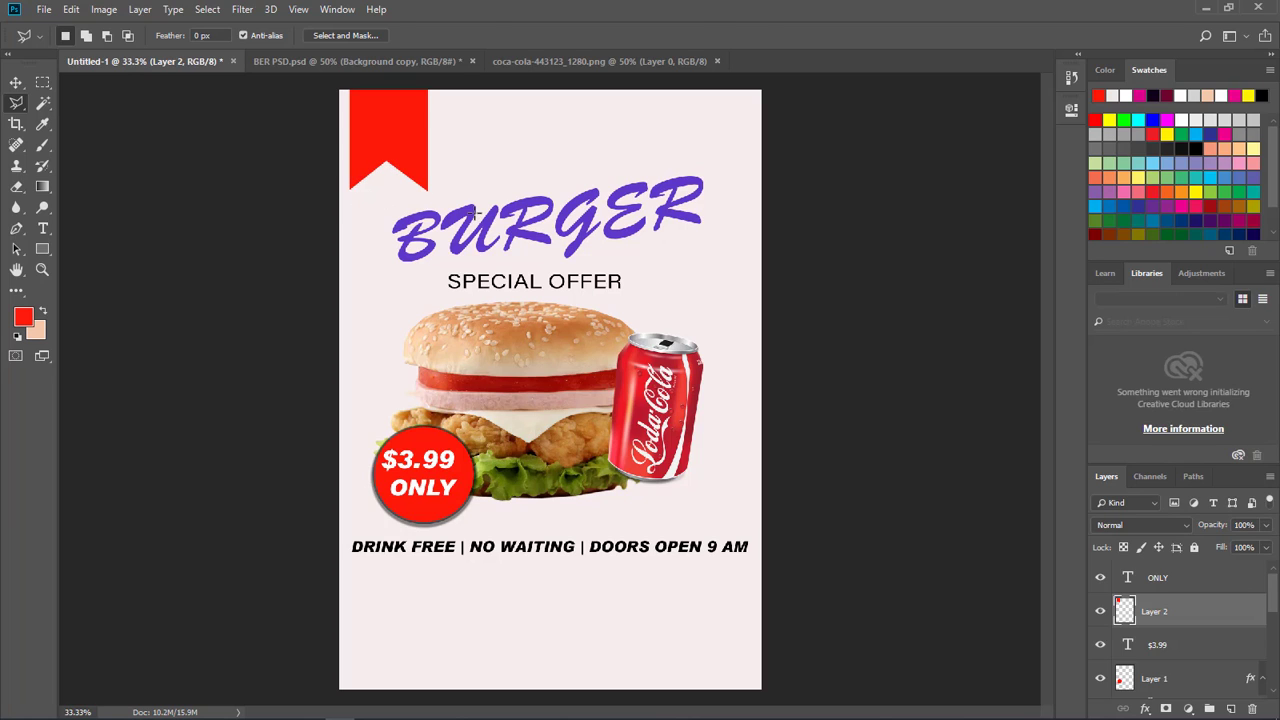
Shift the red ribbon layer slightly down into place
key(v)
right_click(414, 140)
click(440, 137)
drag(416, 148, 420, 174)
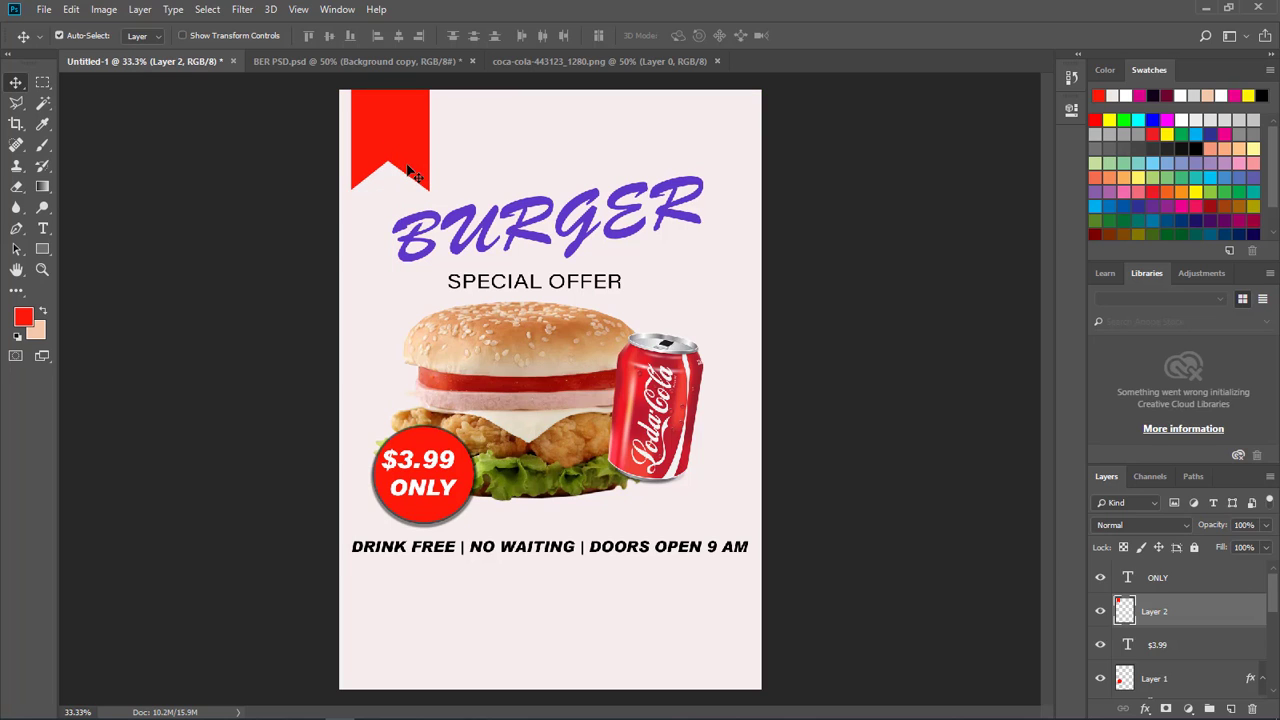
key(t)
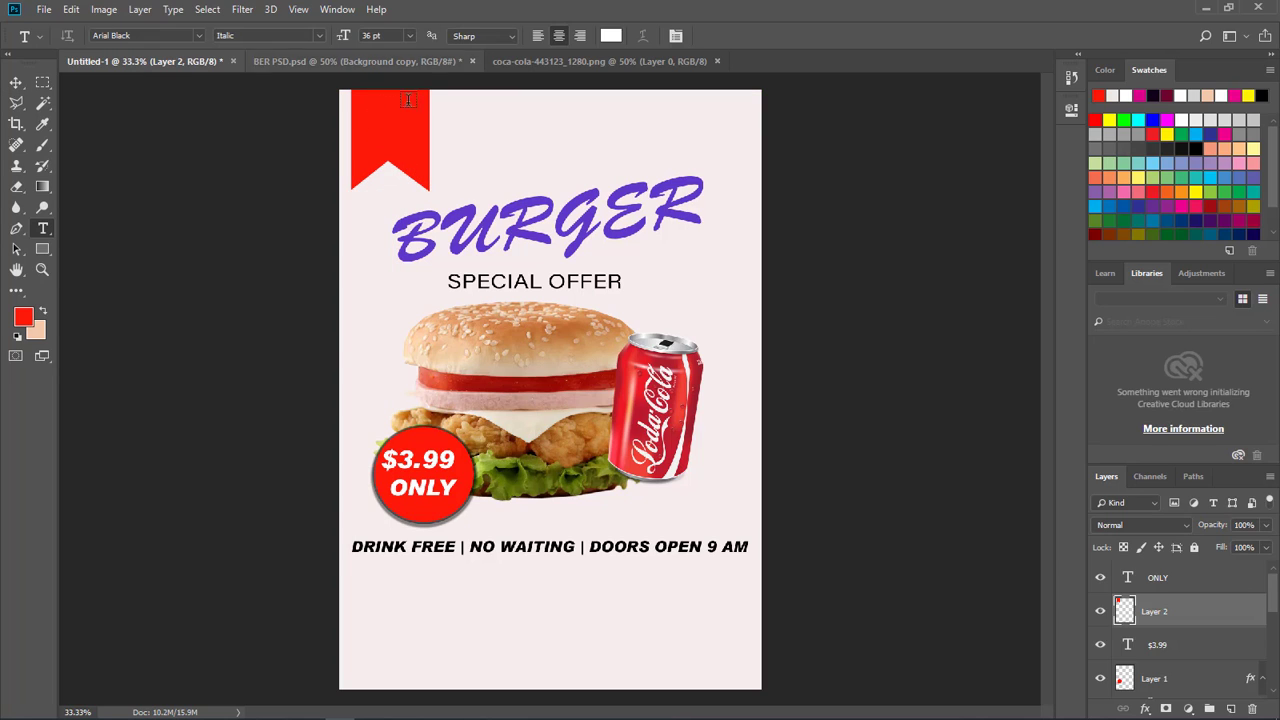
Add the text FREE inside the red ribbon
click(373, 120)
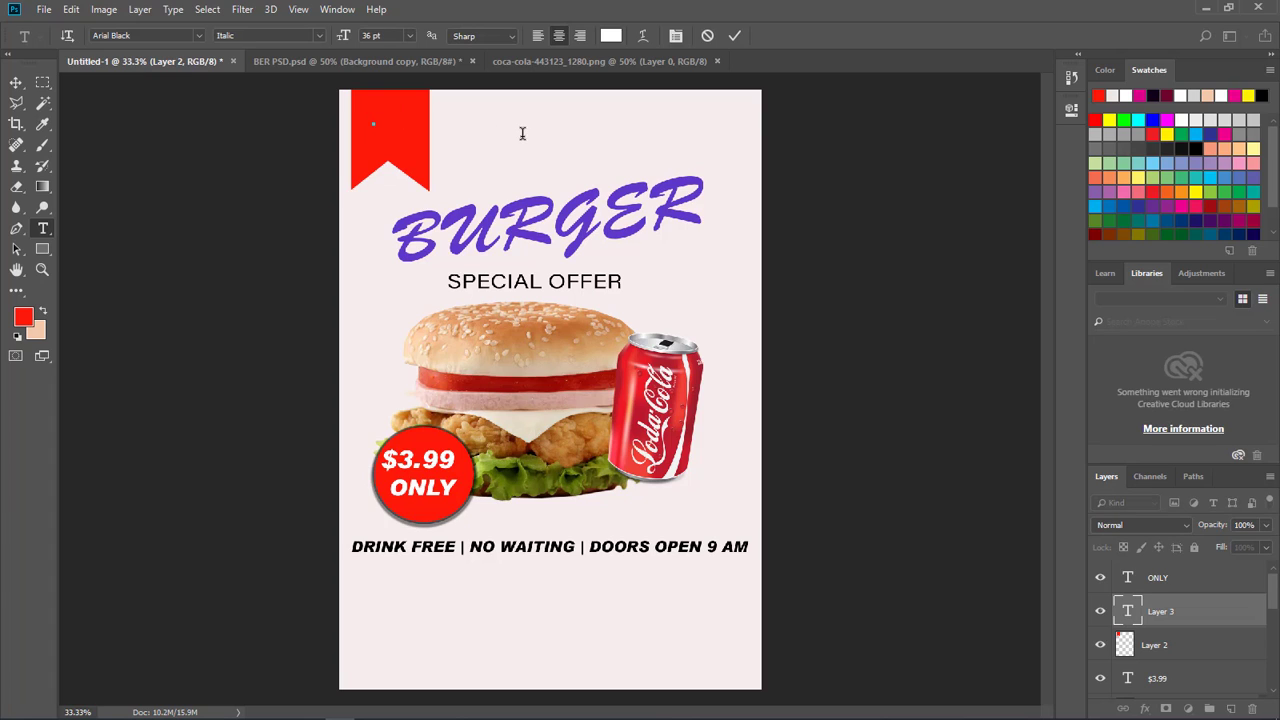
text(FREE)
click(16, 82)
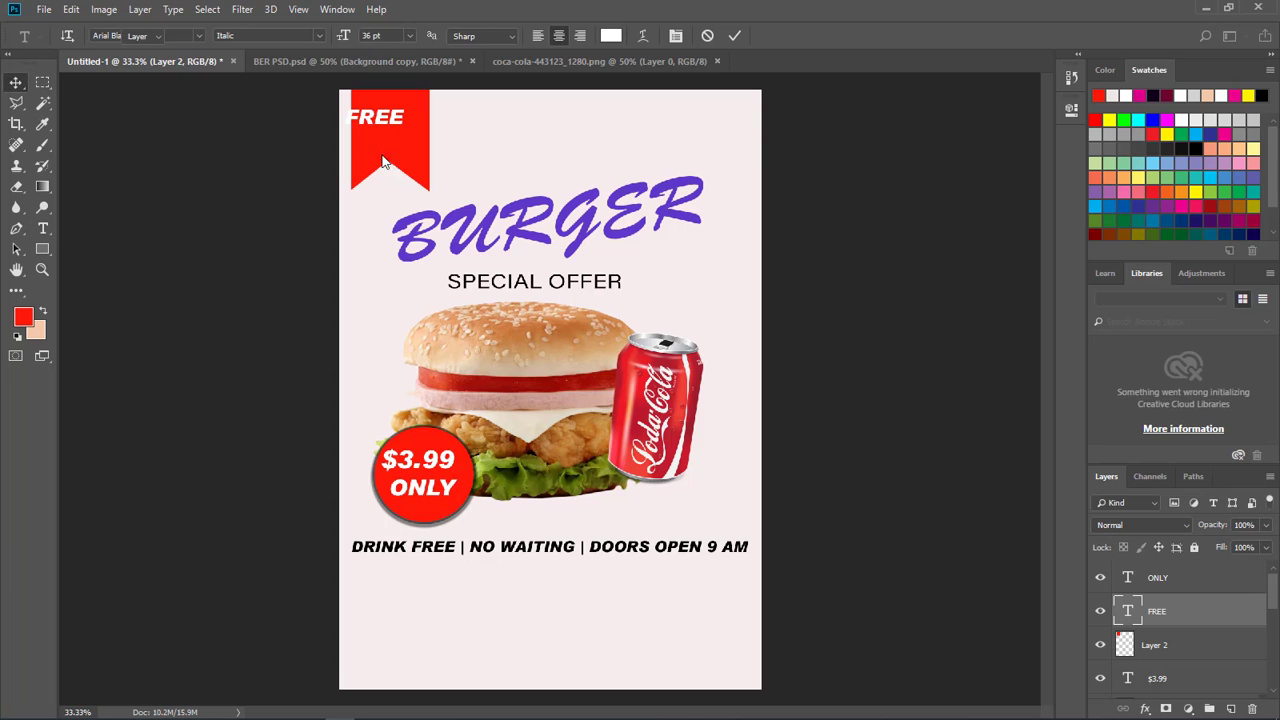
drag(396, 124, 407, 118)
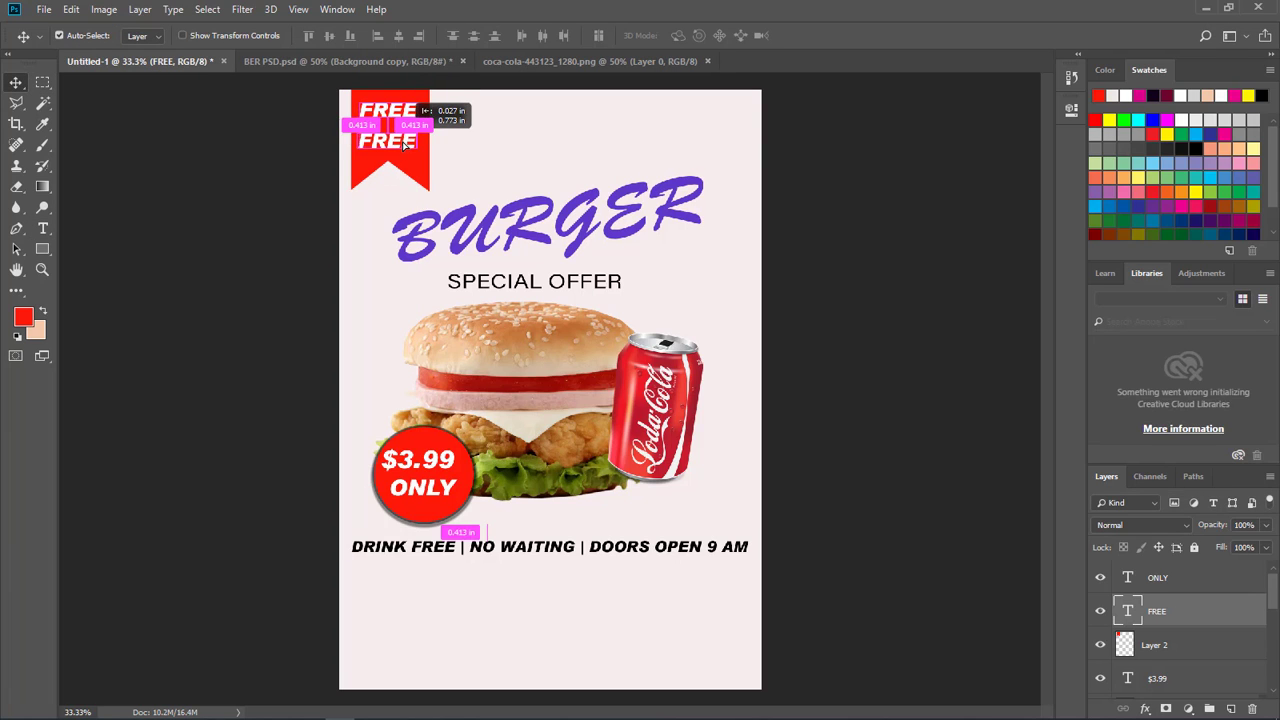
Duplicate FREE as DELIVERY, shrink it to about 65% and place it under FREE
alt+drag(408, 116, 380, 148)
key(t)
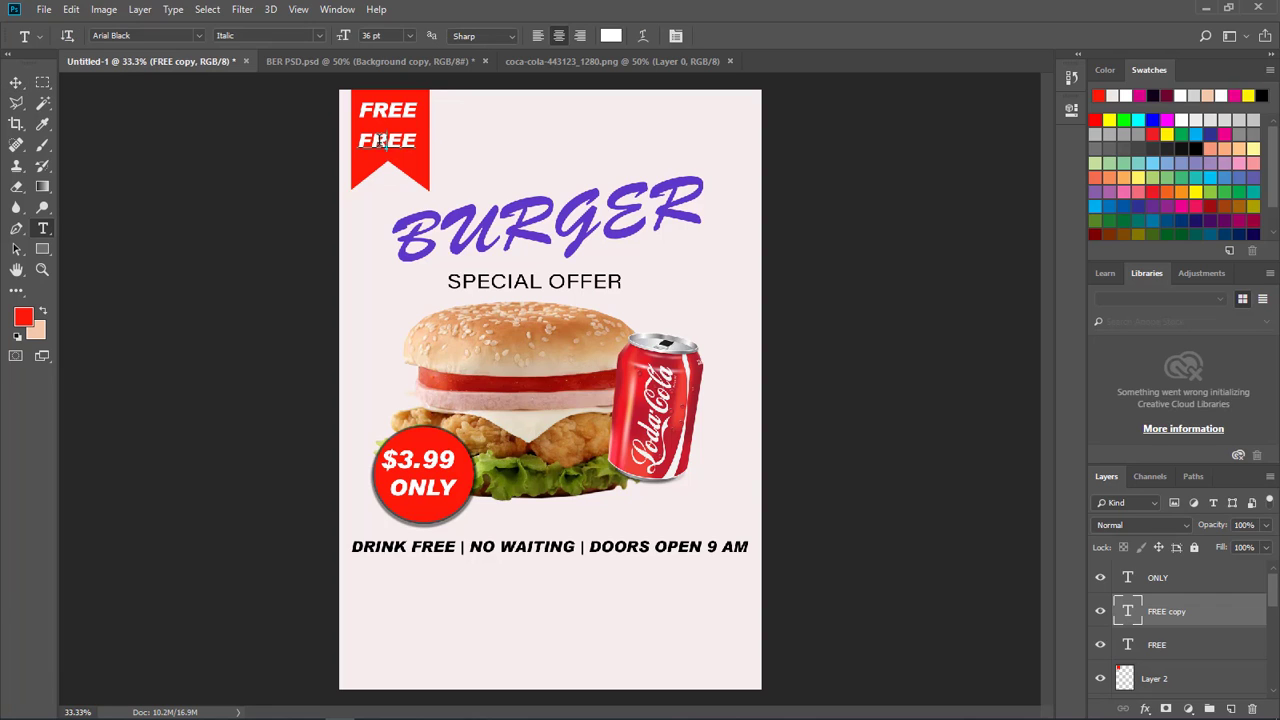
double_click(382, 141)
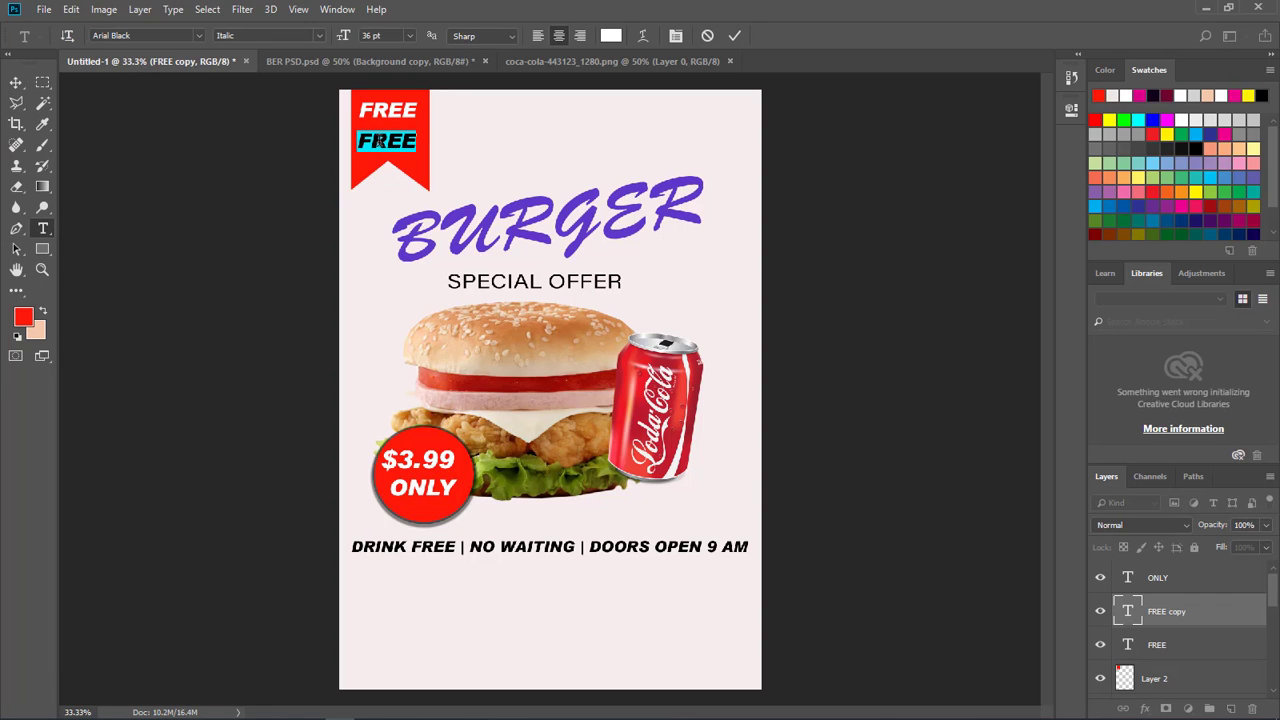
text(DE)
text(L)
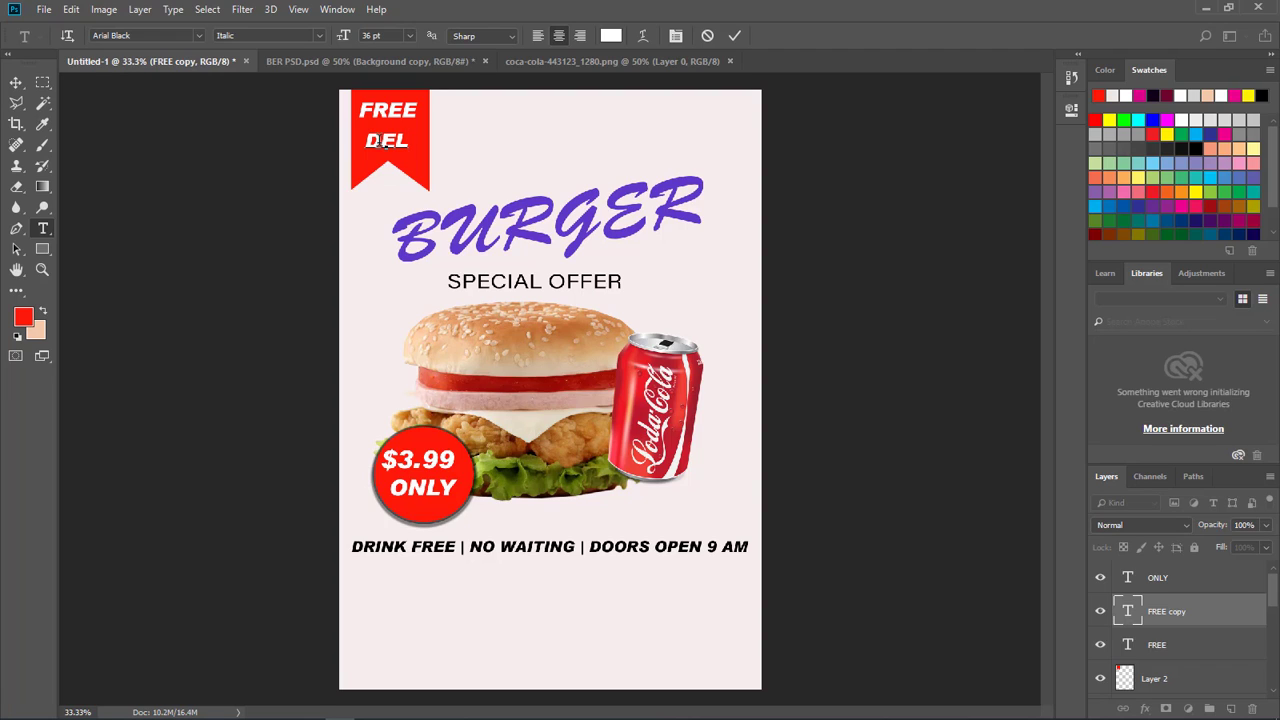
text(IVERY)
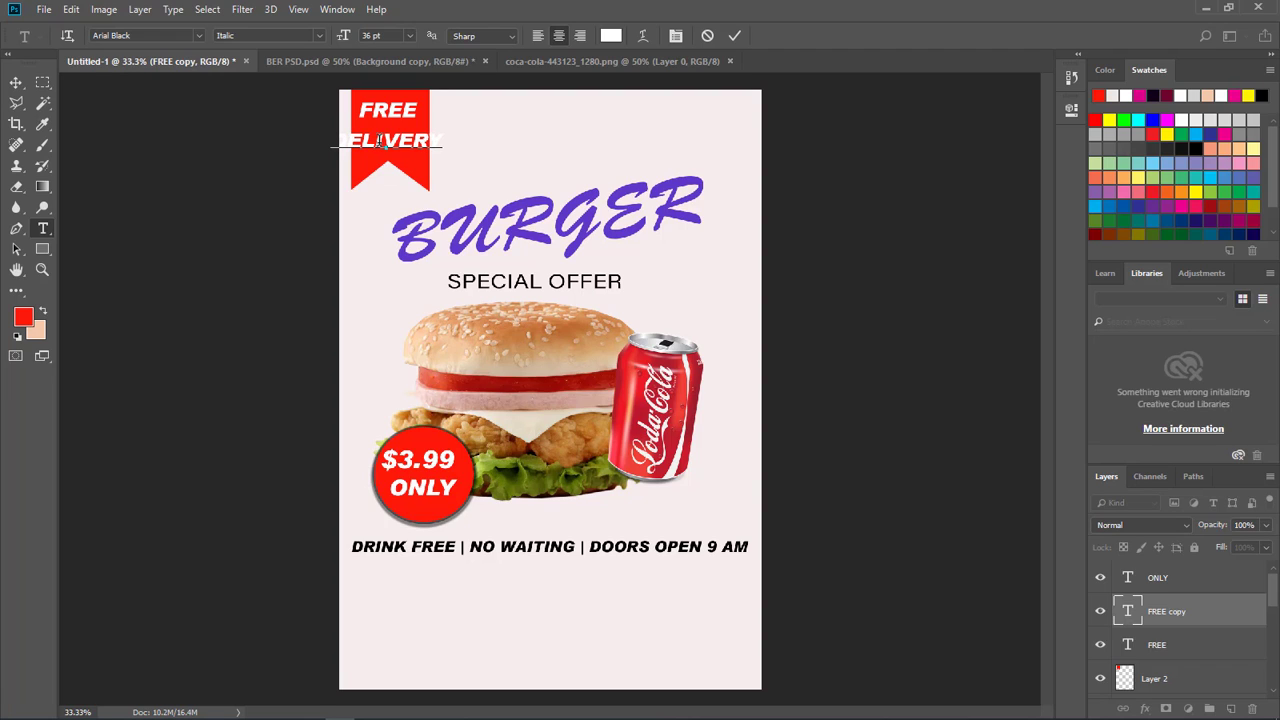
click(16, 82)
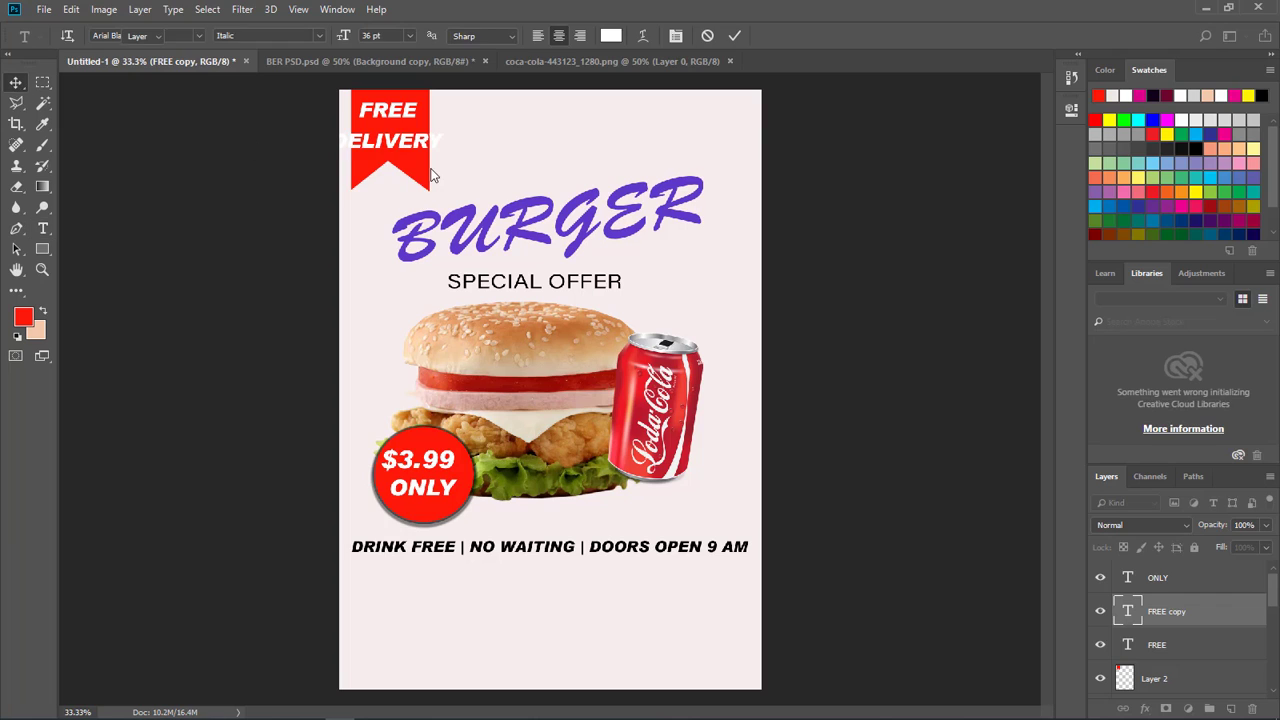
key(ctrl+t)
drag(445, 133, 429, 134)
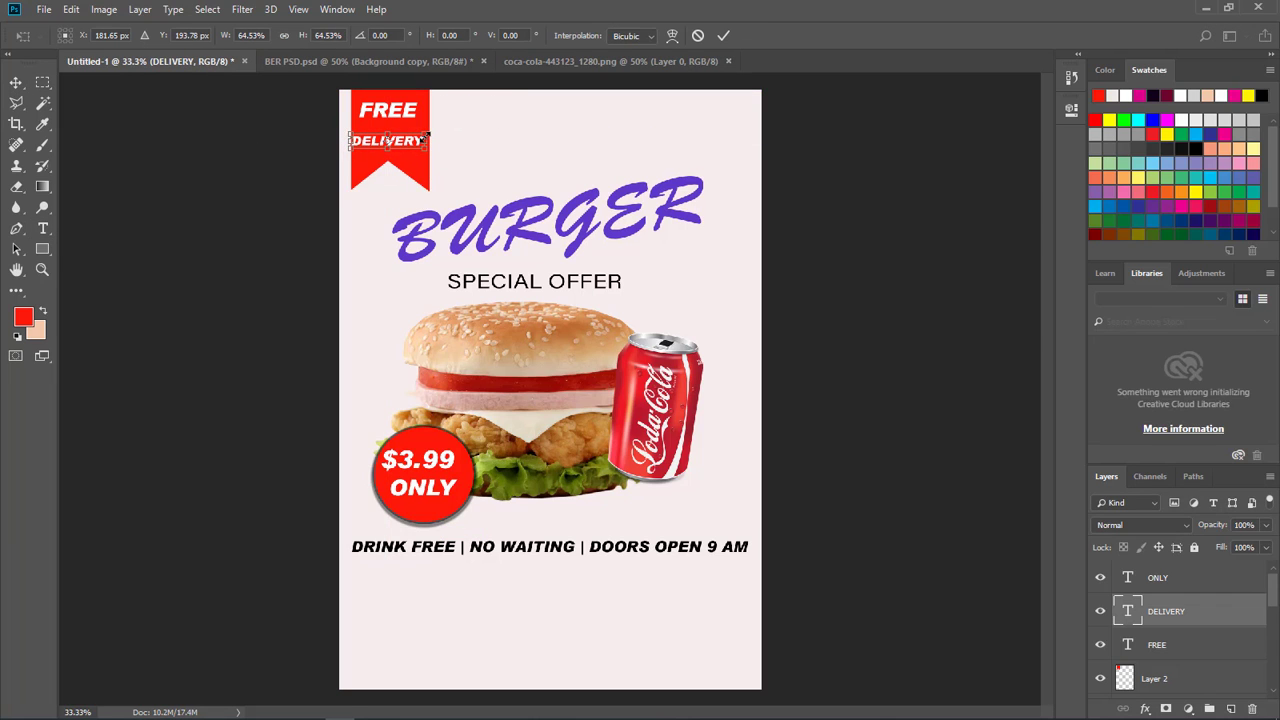
key(Return)
drag(413, 141, 415, 132)
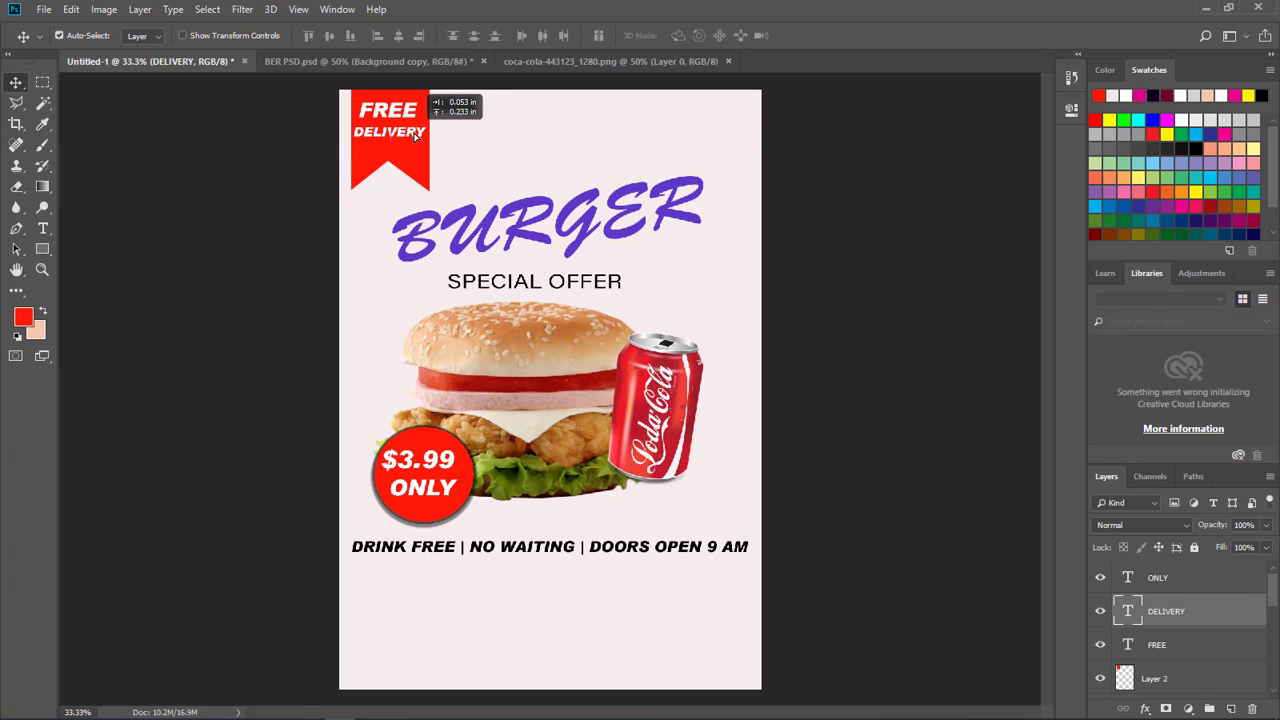
Nudge the FREE text slightly within the ribbon and zoom in
right_click(403, 117)
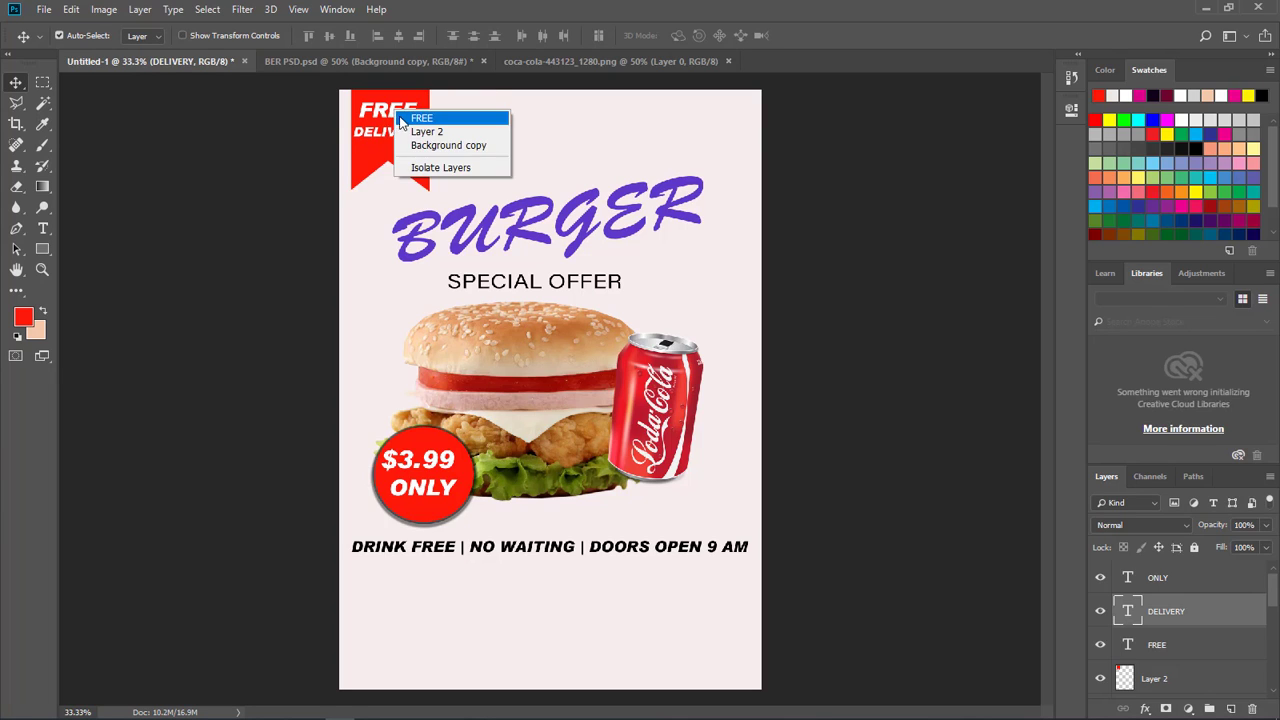
click(420, 113)
drag(420, 114, 418, 115)
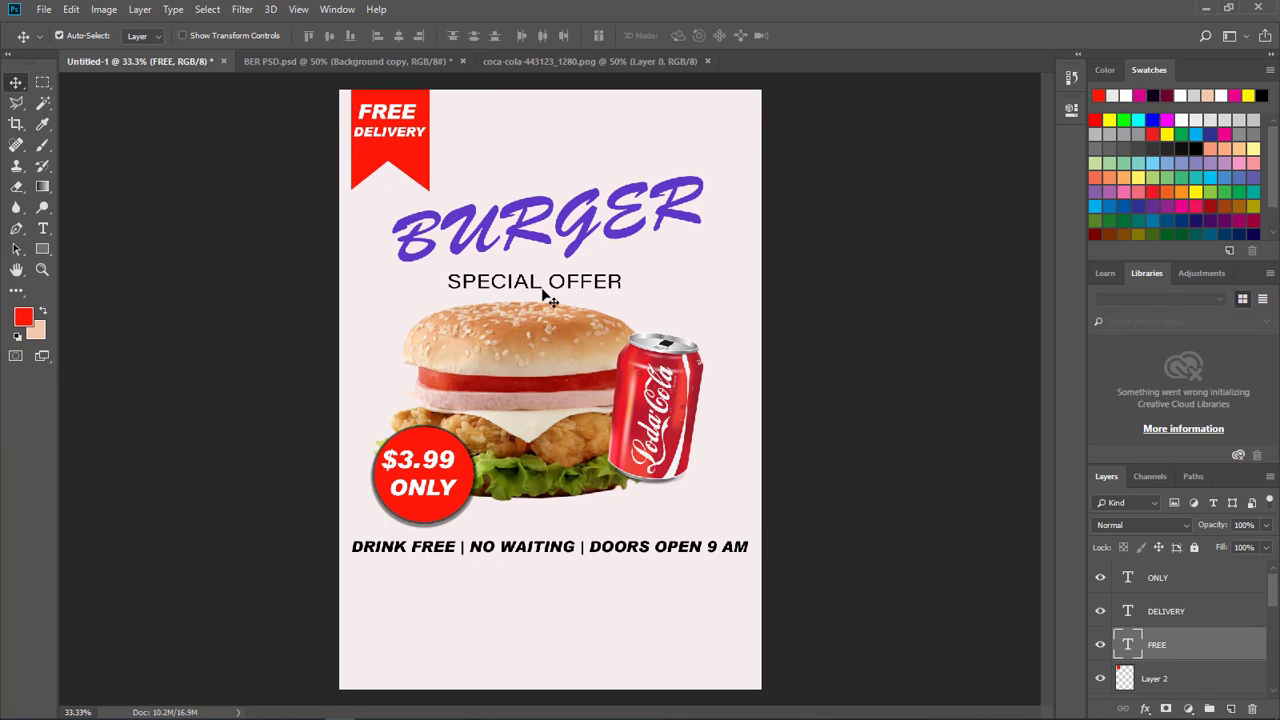
key(ctrl+plus)
Shift the DELIVERY text slightly down and right within the ribbon
drag(545, 300, 572, 443)
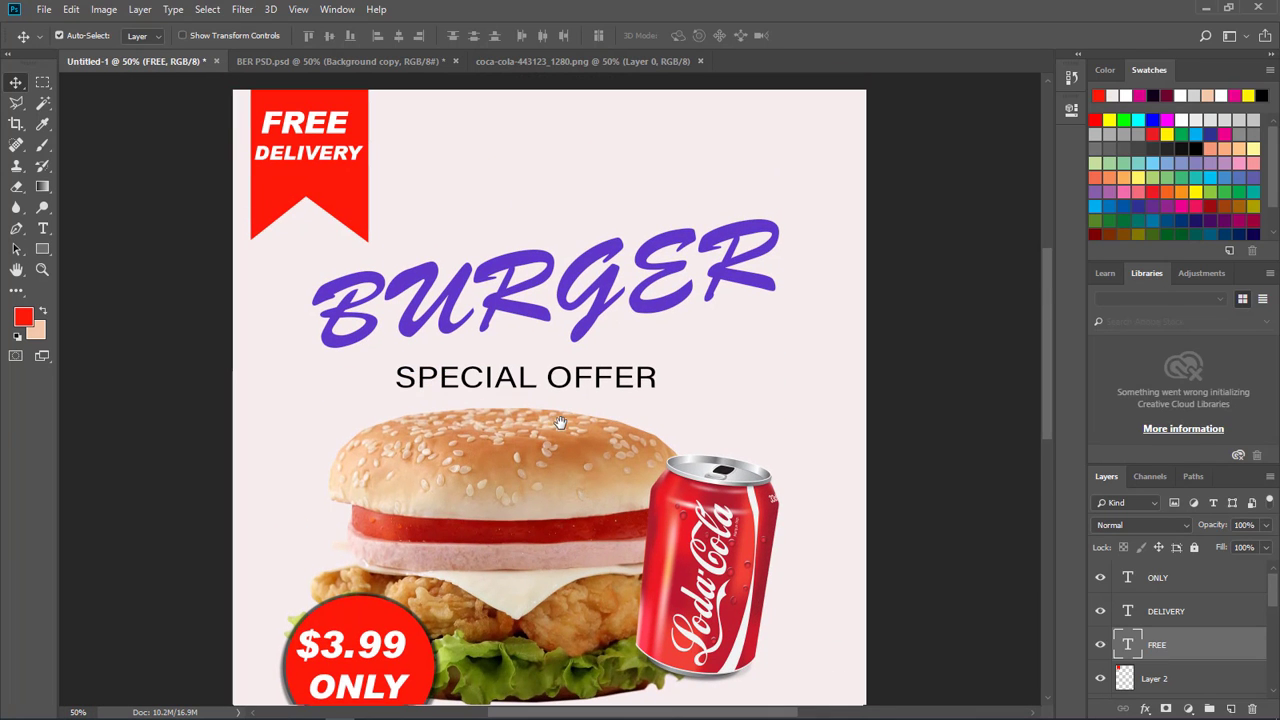
click(332, 161)
click(336, 166)
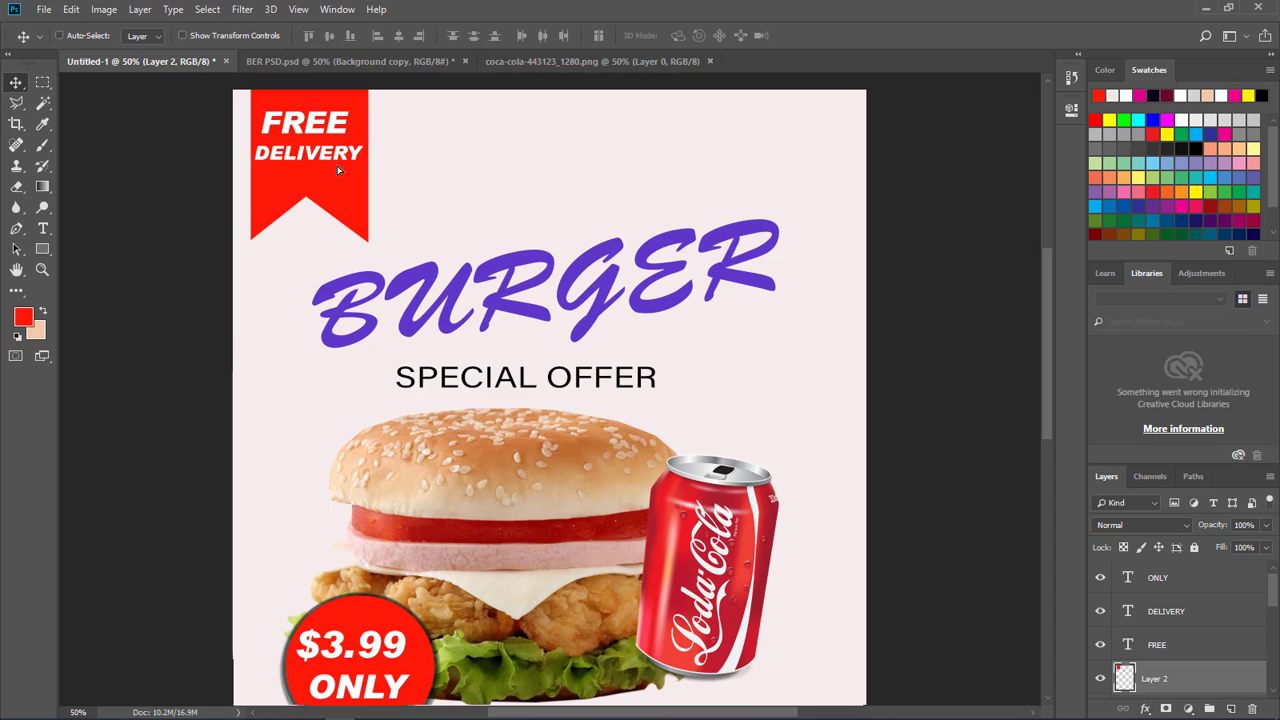
key(ctrl)
right_click(300, 160)
click(330, 168)
mouse_move(305, 162)
mouse_down()
mouse_move(313, 173)
mouse_move(319, 135)
mouse_up()
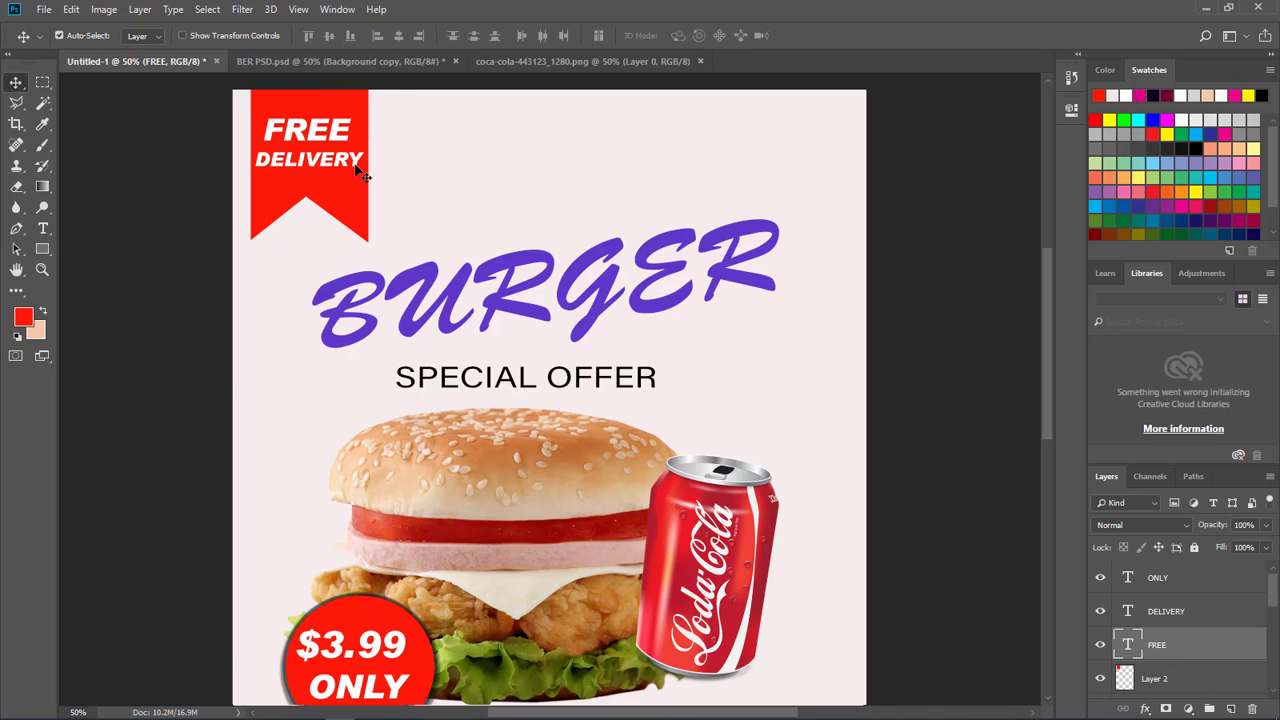
Scale the FREE text up to about 113%
key(ctrl+t)
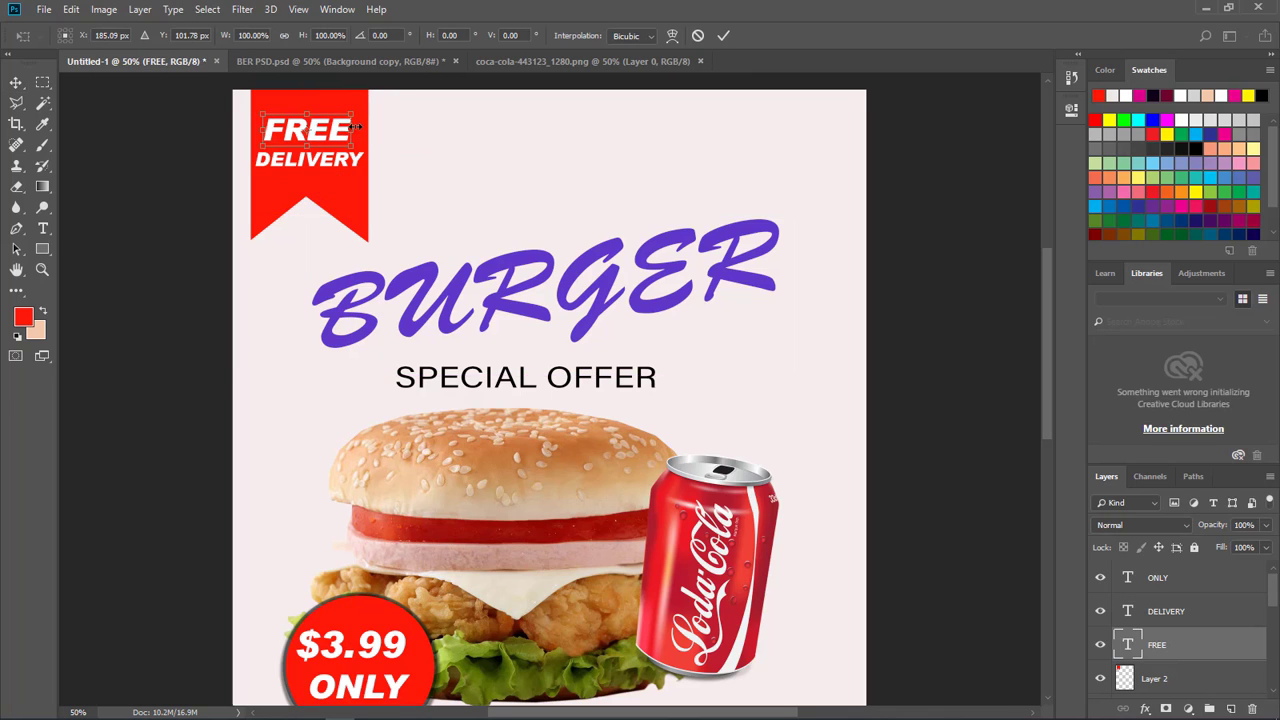
drag(352, 113, 360, 107)
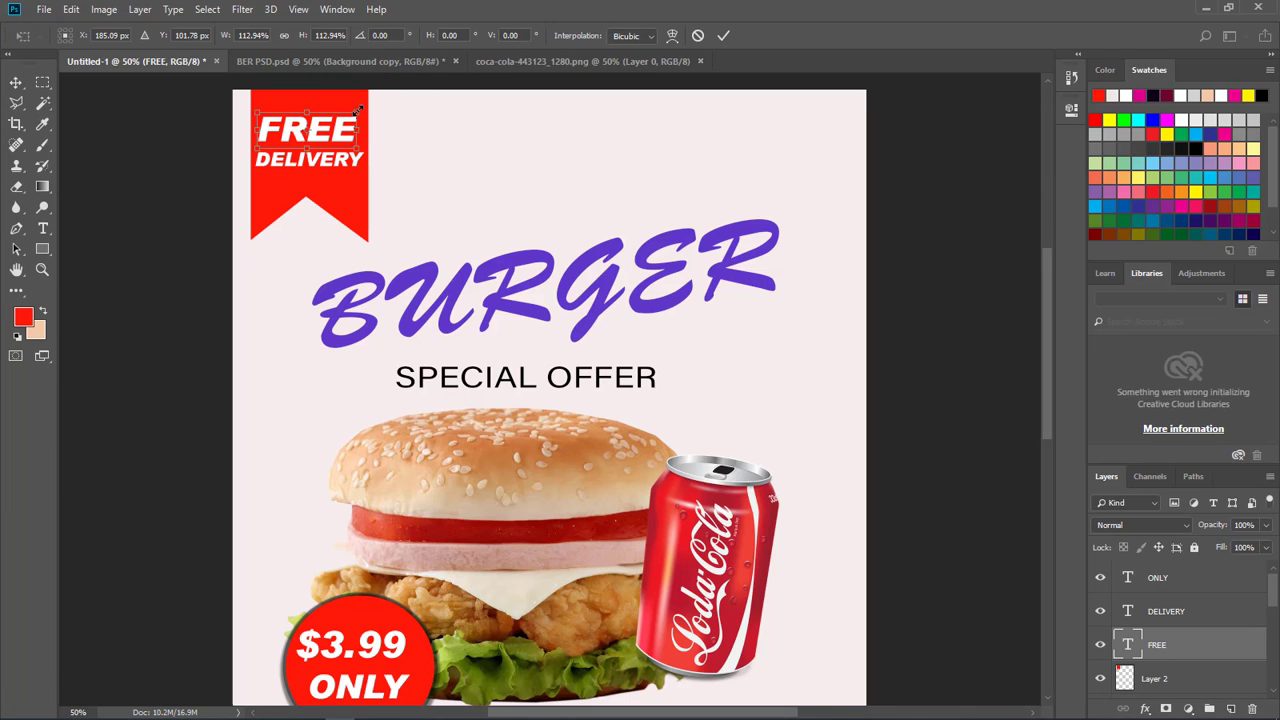
key(Return)
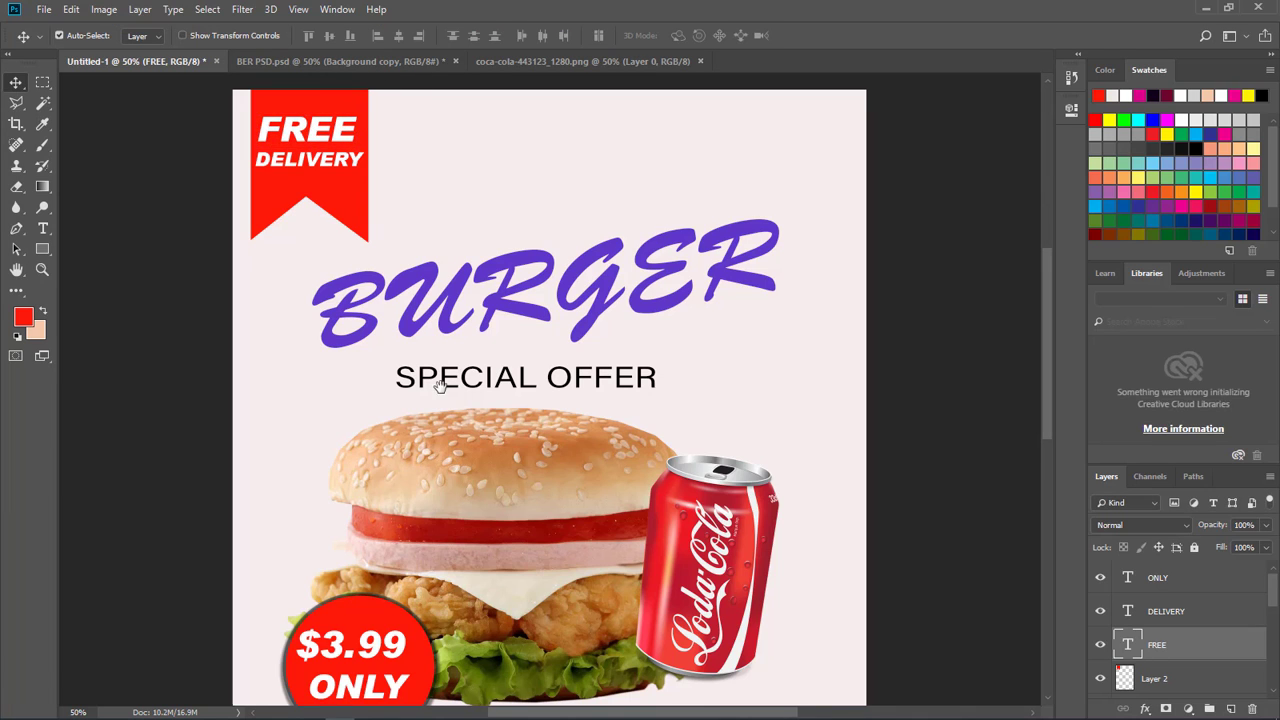
Fill a red rectangle on new Layer 3 at the left edge below the DRINK FREE line
scroll(441, 371, down, 5)
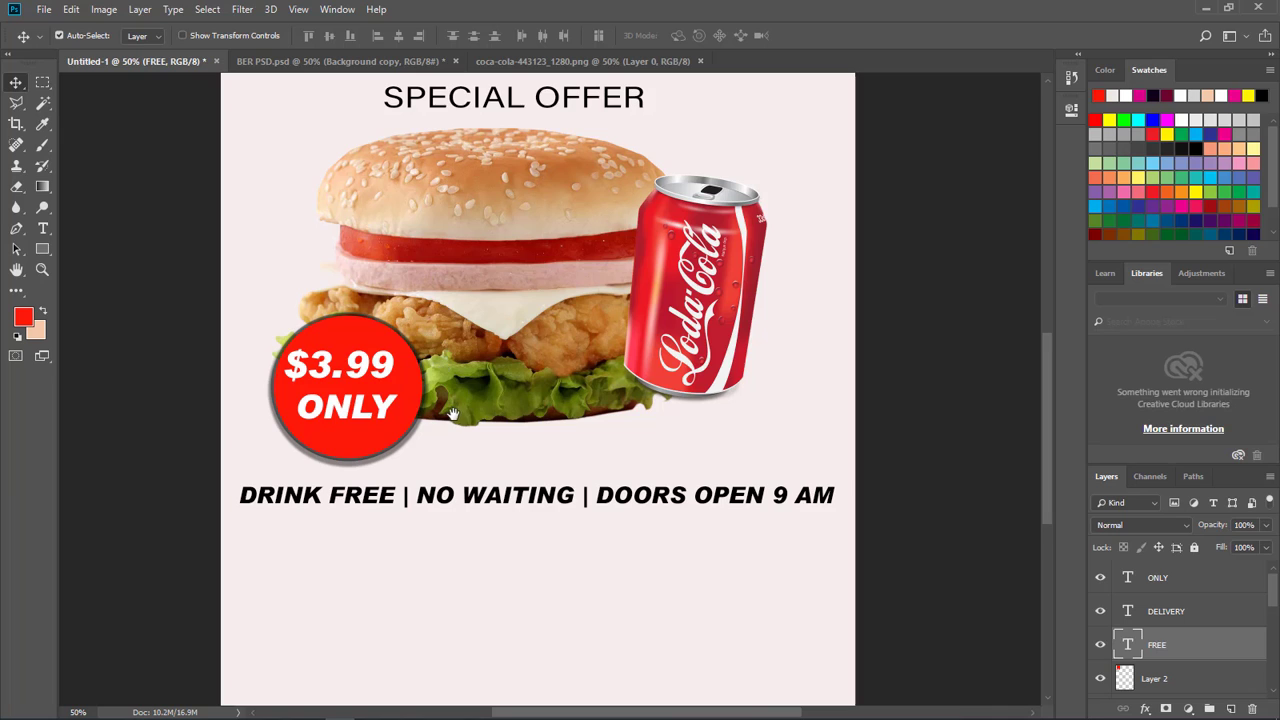
scroll(453, 413, down, 1)
key(m)
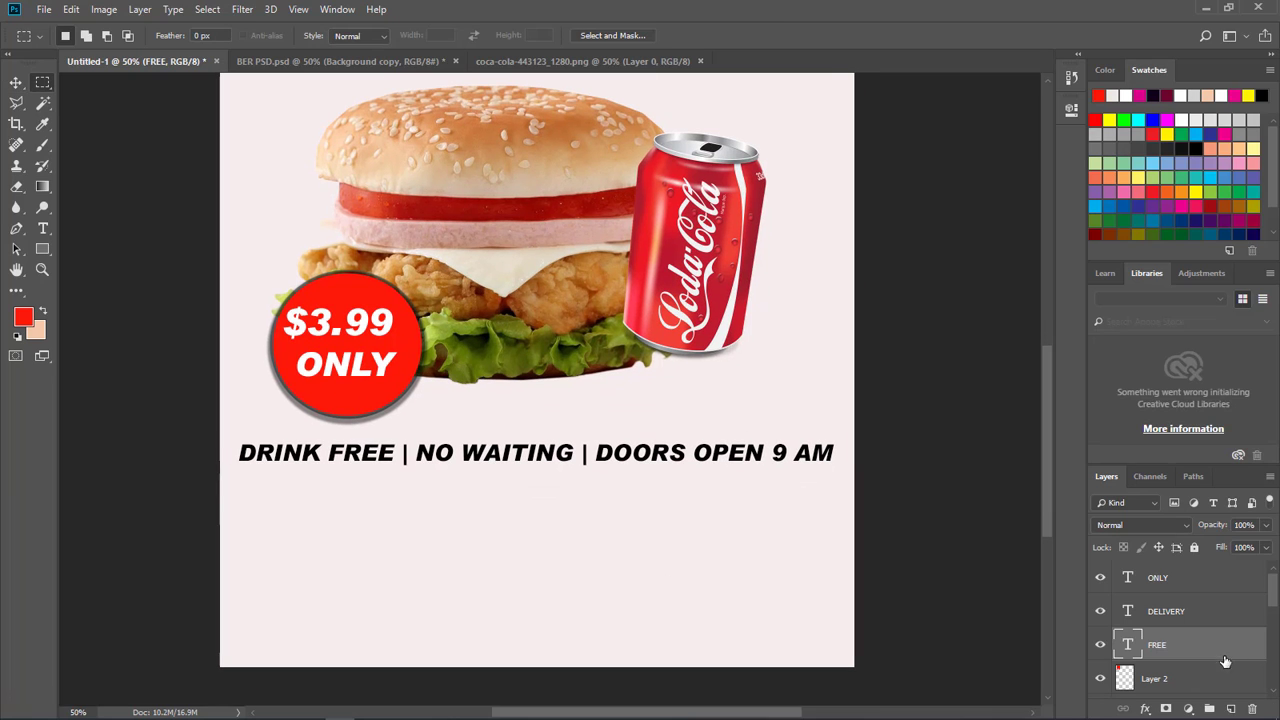
click(1230, 709)
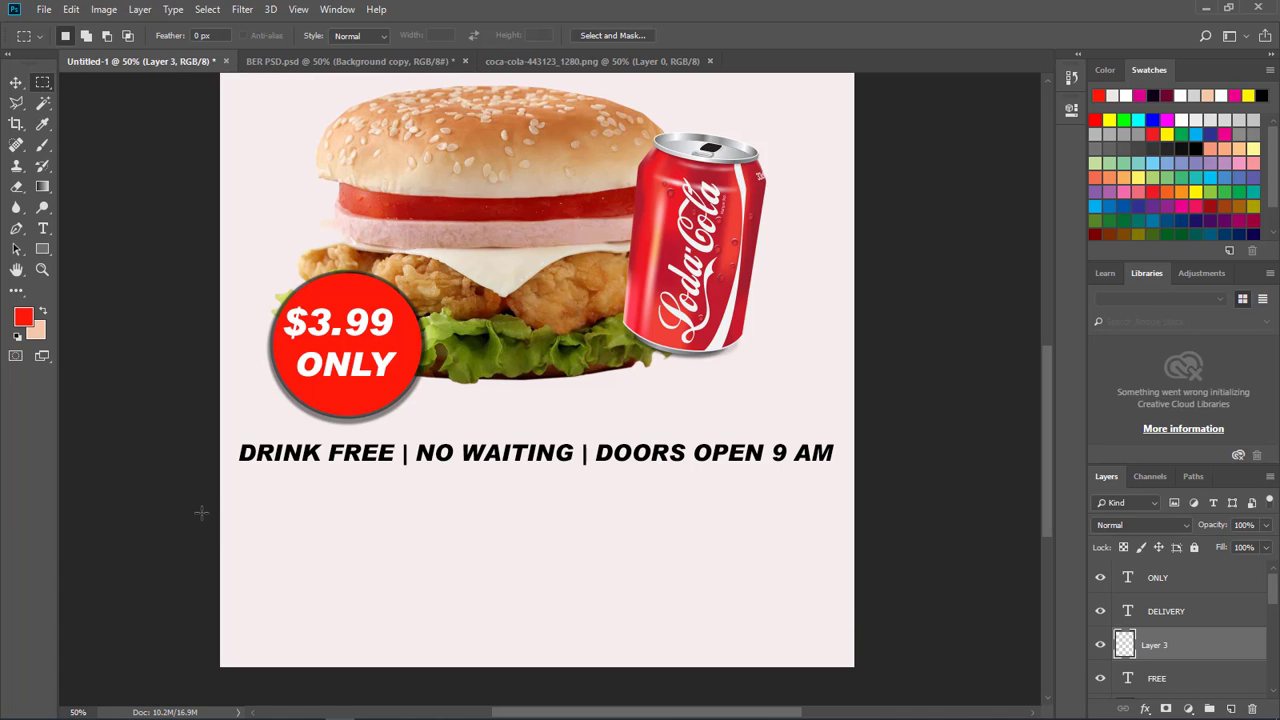
drag(203, 514, 378, 588)
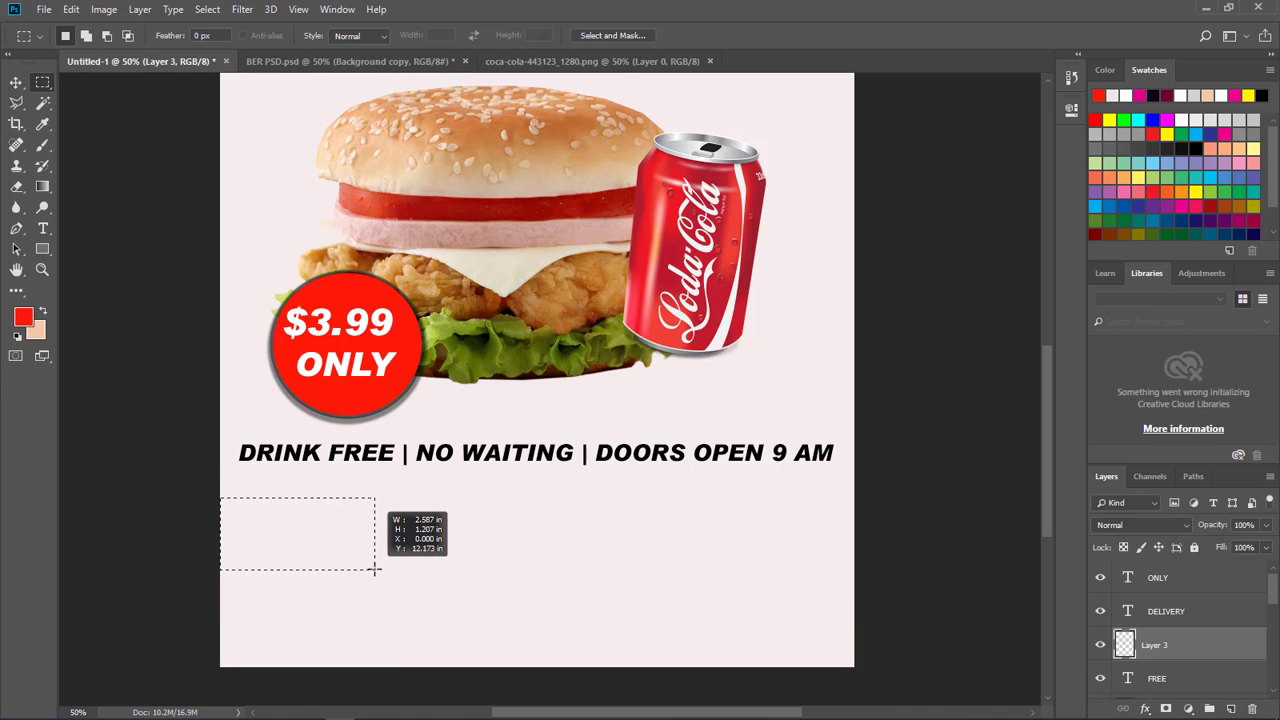
drag(378, 588, 384, 562)
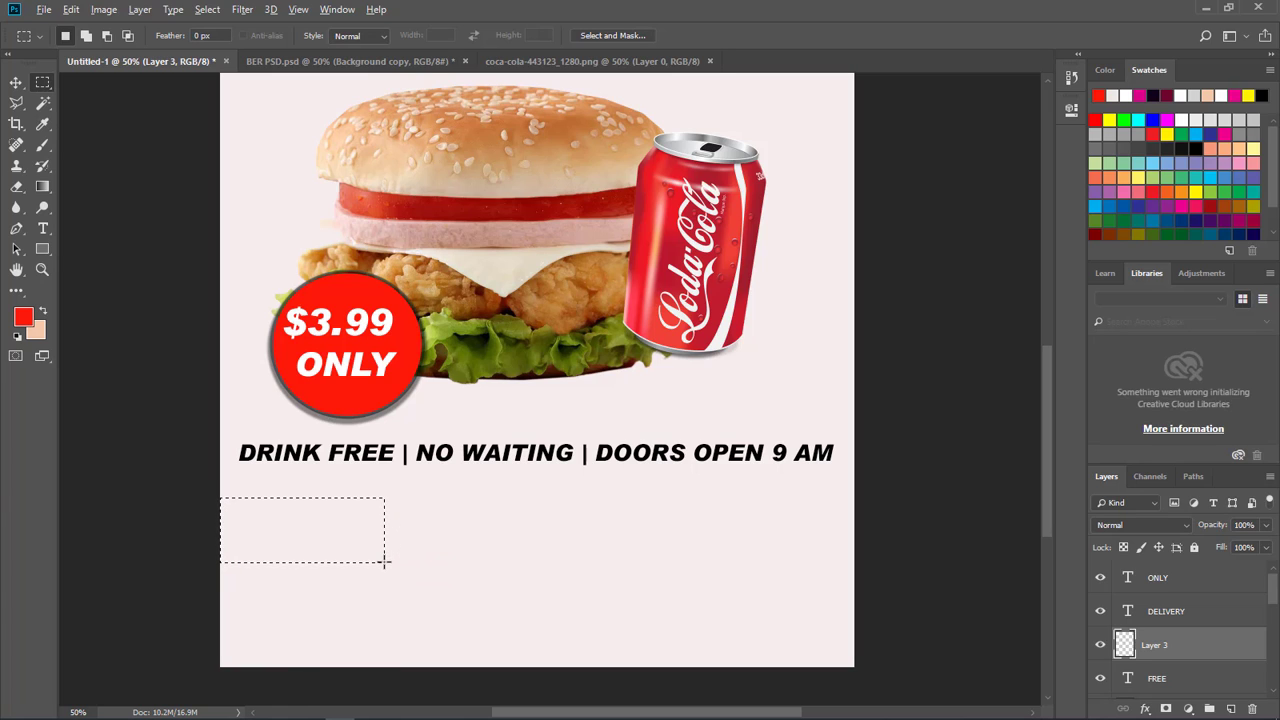
key(alt+BackSpace)
key(ctrl+d)
Reposition the red rectangle and widen it with Free Transform
key(v)
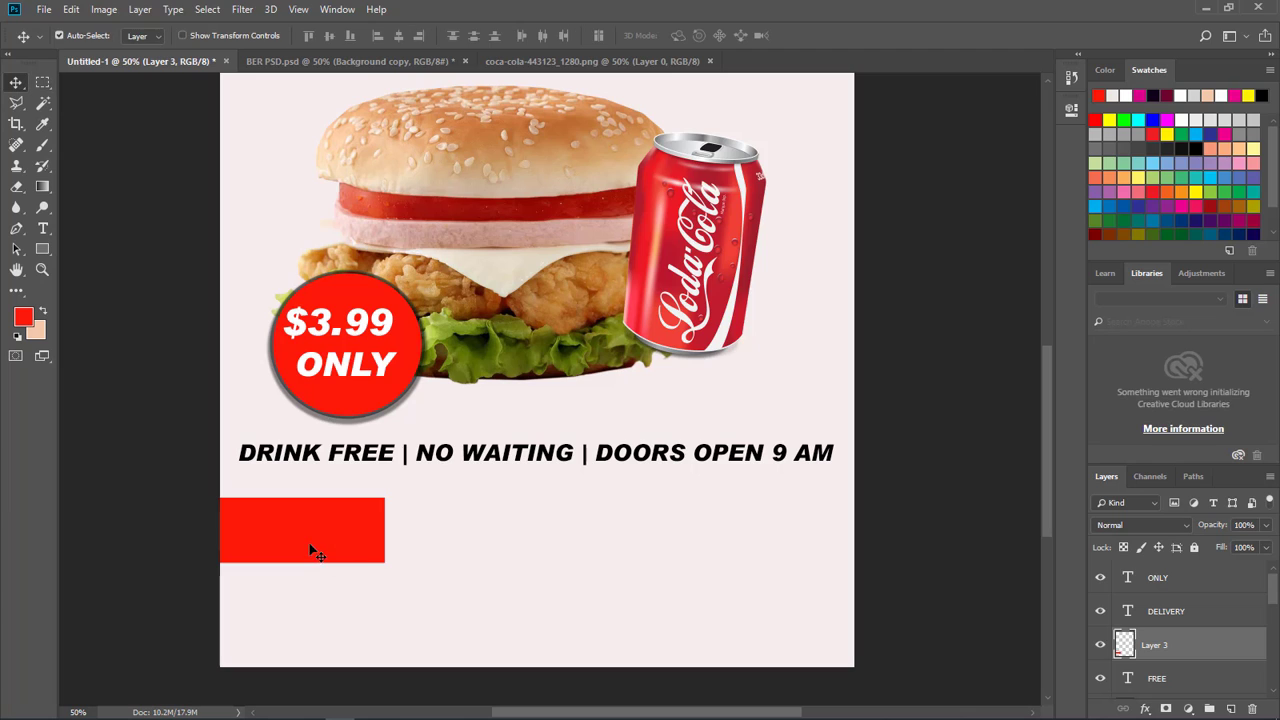
drag(310, 548, 310, 553)
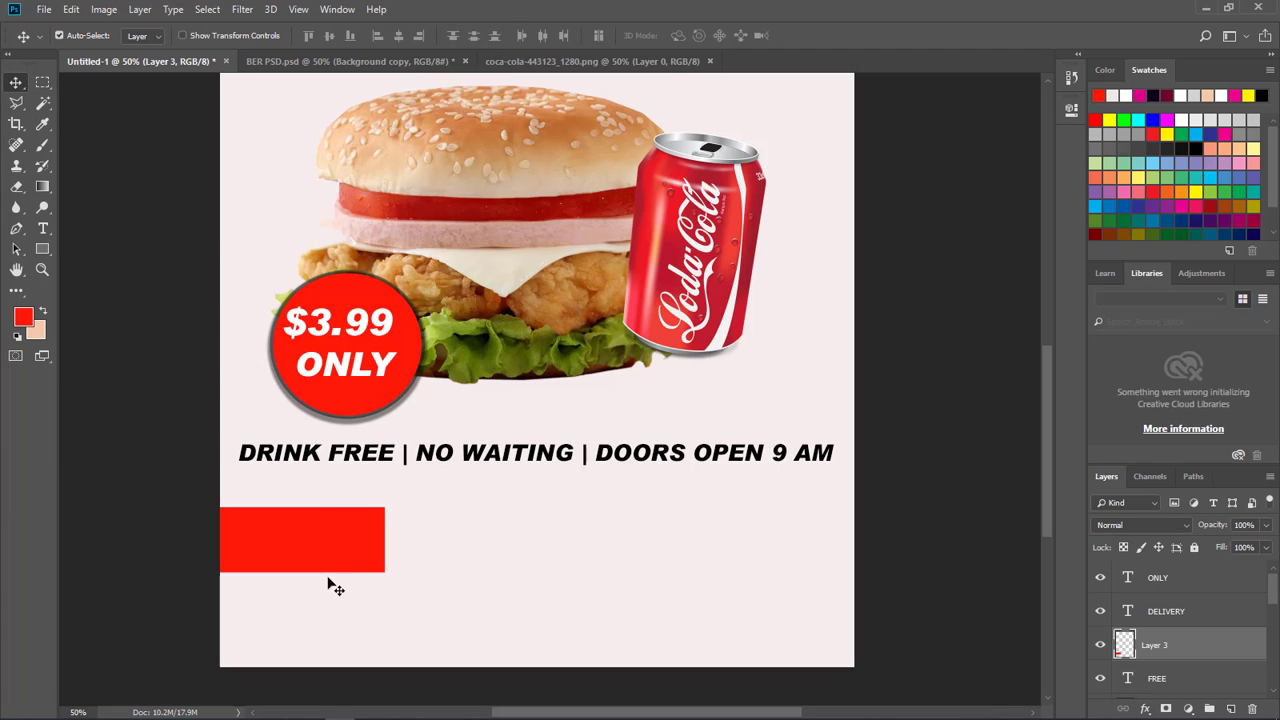
mouse_move(335, 584)
mouse_down()
mouse_move(389, 563)
mouse_move(399, 540)
mouse_up()
key(ctrl+t)
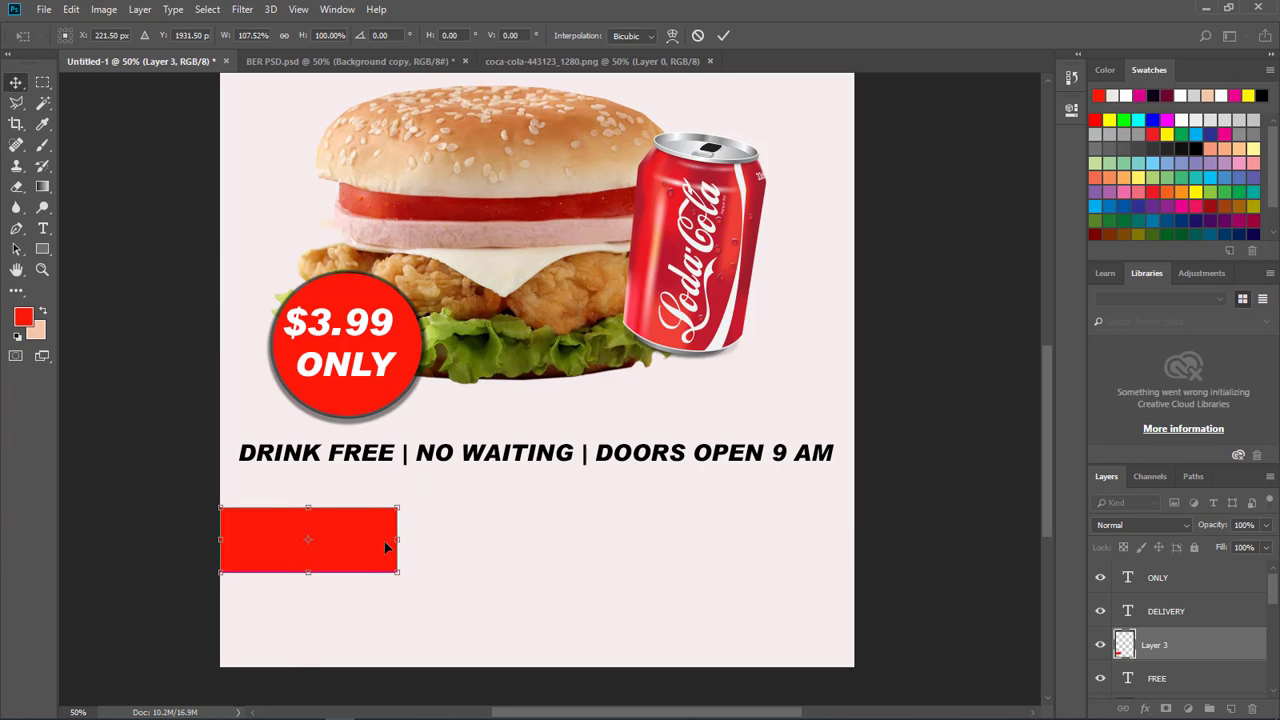
key(Return)
Add white italic ORDER NOW text in the red box and scale it to fit
key(t)
click(250, 535)
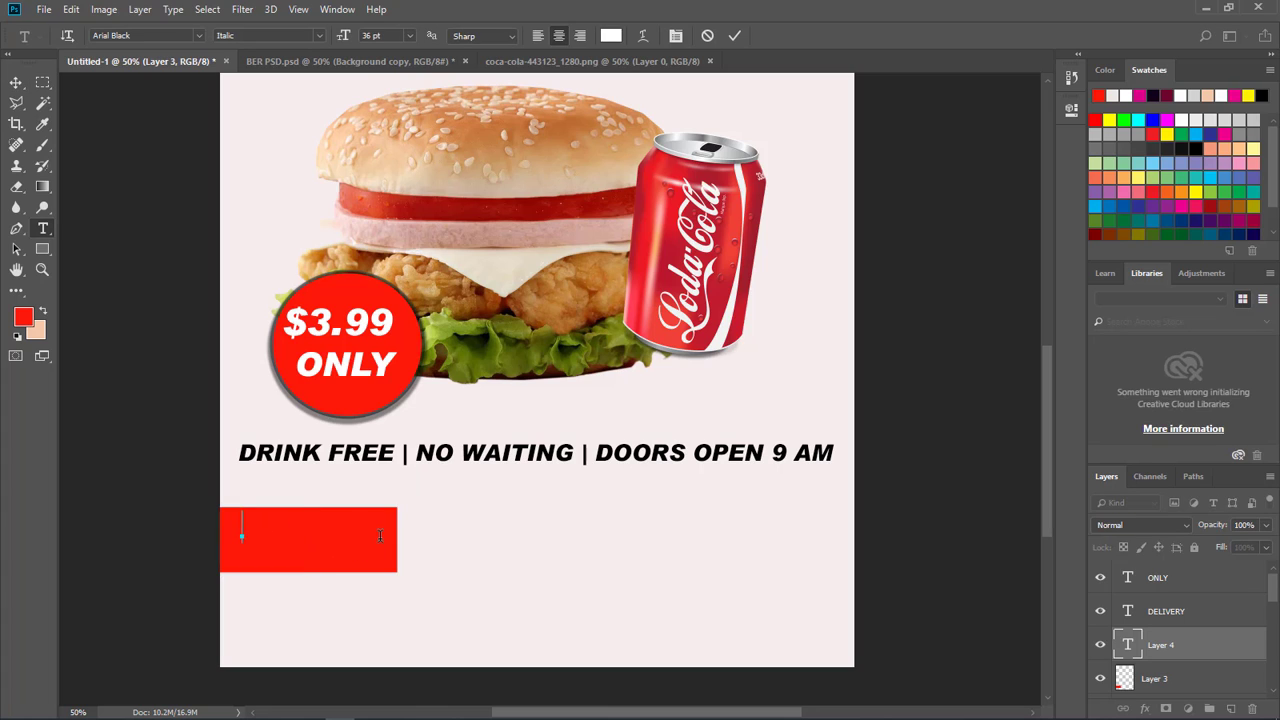
text(O)
text(RDER)
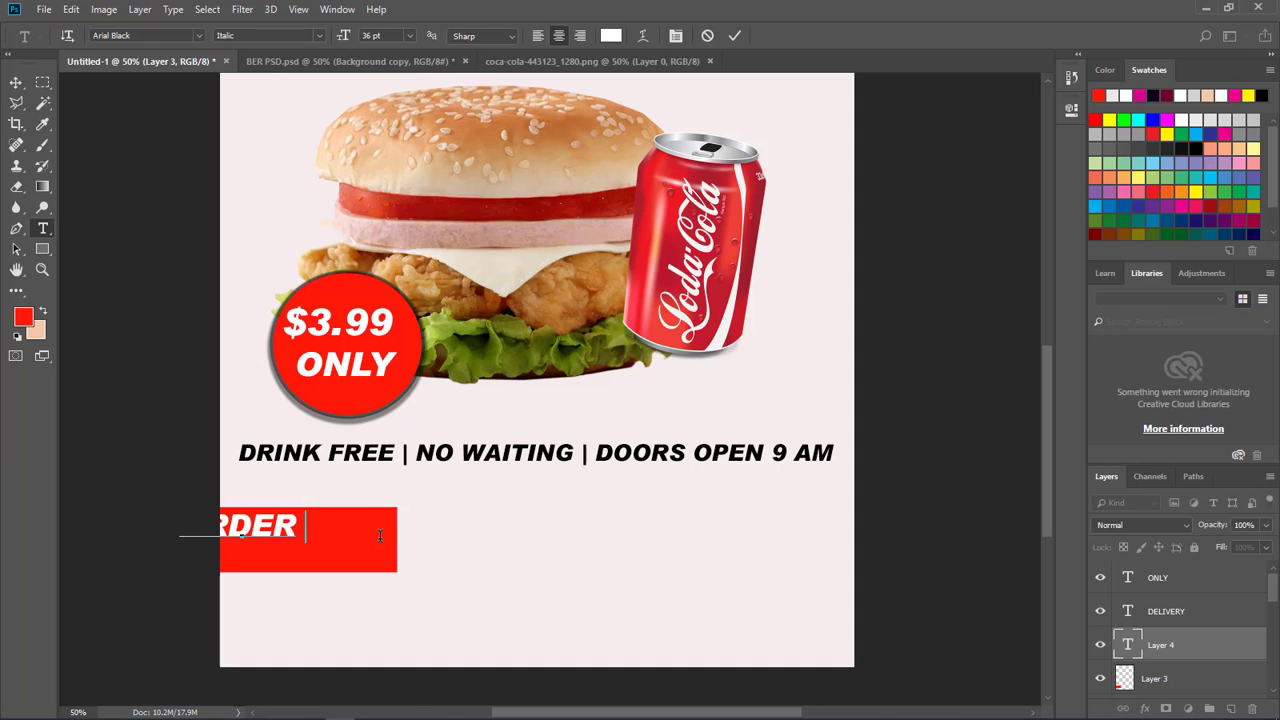
text( NOW)
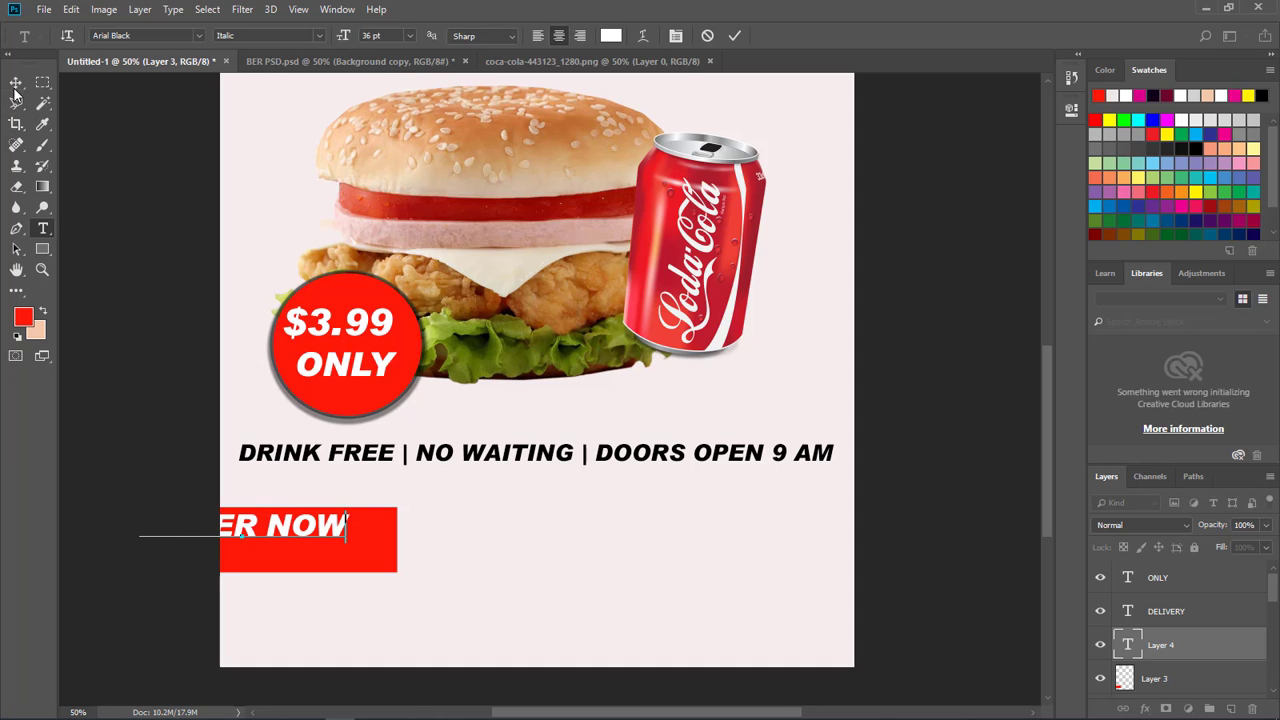
click(16, 82)
mouse_move(313, 536)
mouse_down()
mouse_move(358, 540)
mouse_move(365, 518)
mouse_up()
key(ctrl+t)
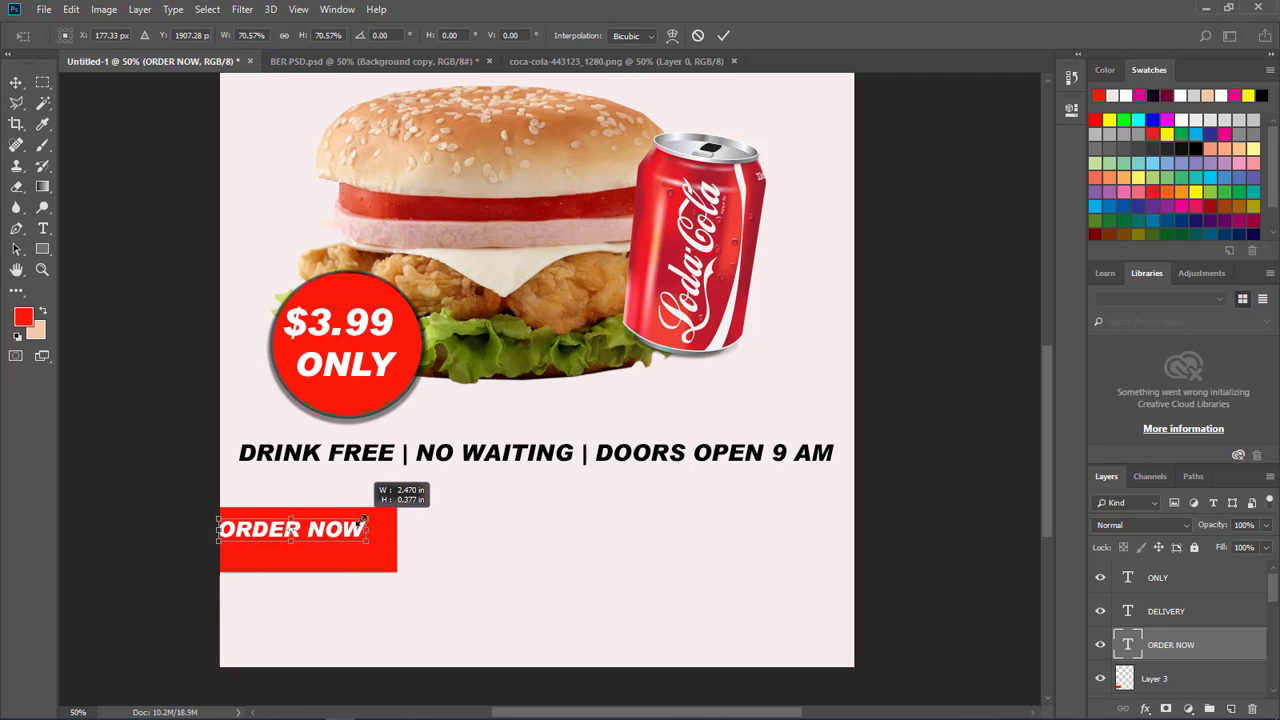
double_click(332, 535)
drag(365, 518, 344, 540)
key(c)
key(v)
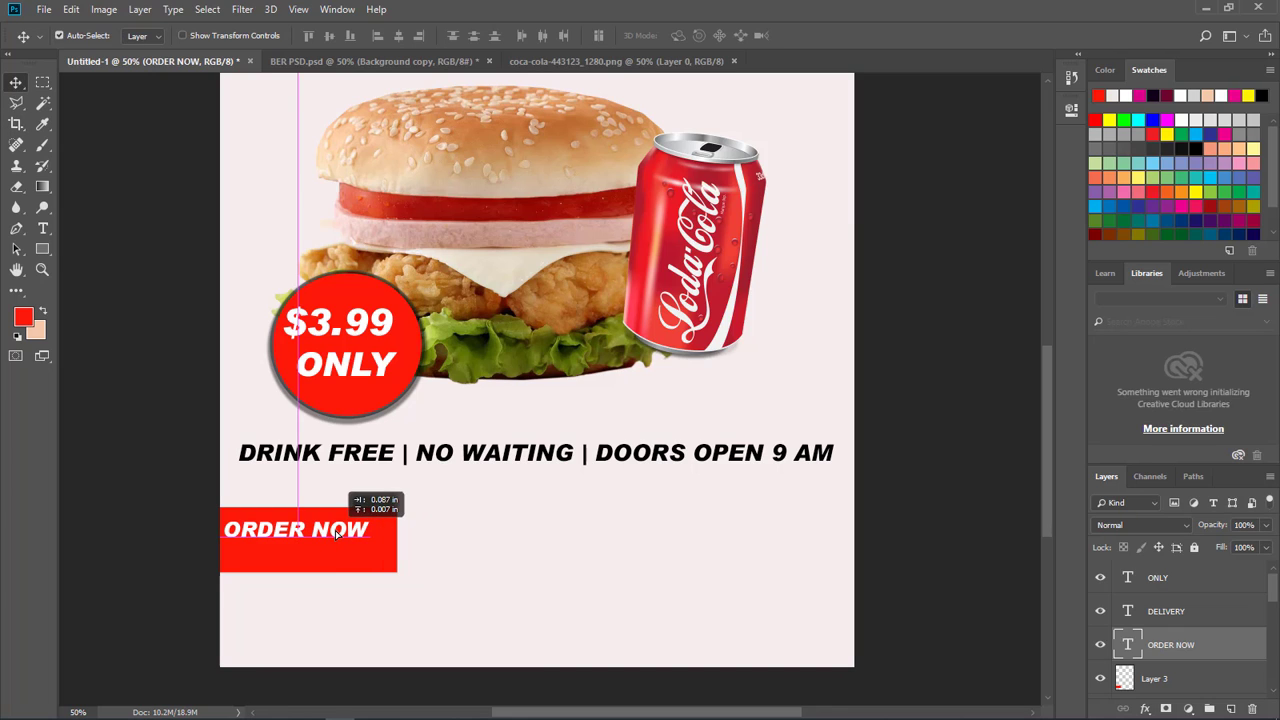
Add a phone number line below ORDER NOW, scaled and aligned under it
key(t)
click(371, 560)
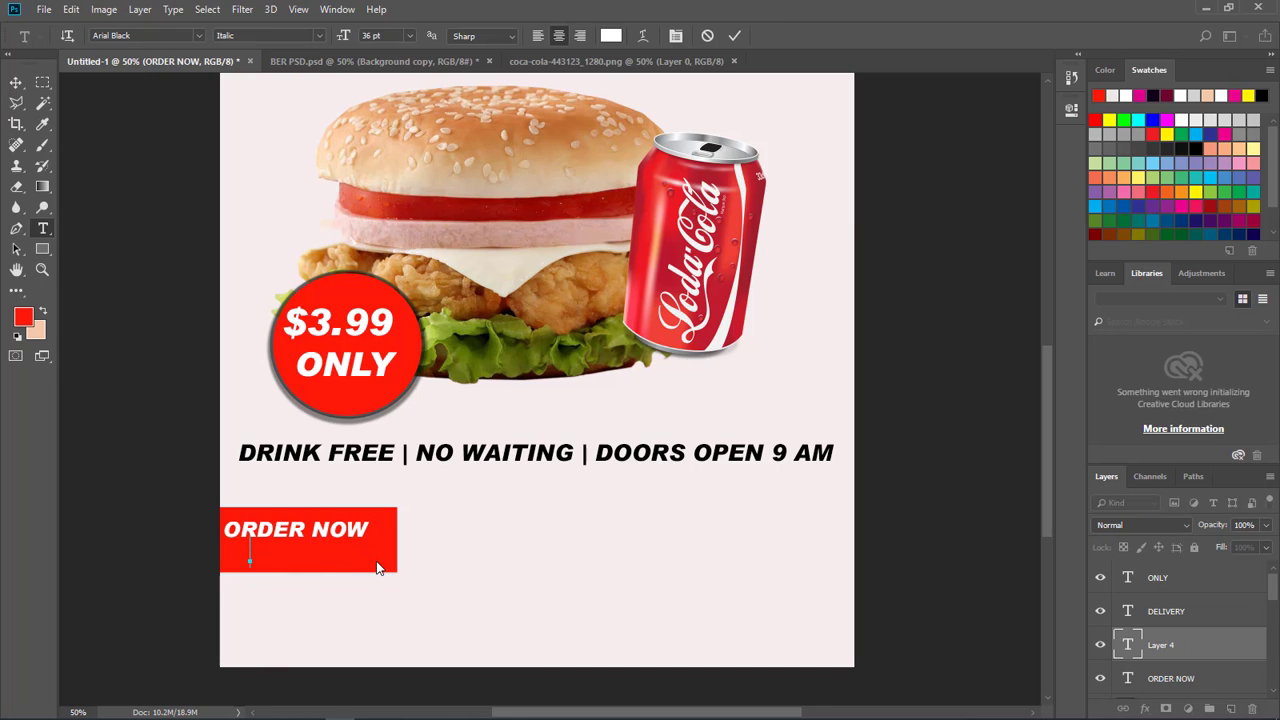
text(321)
text(-321)
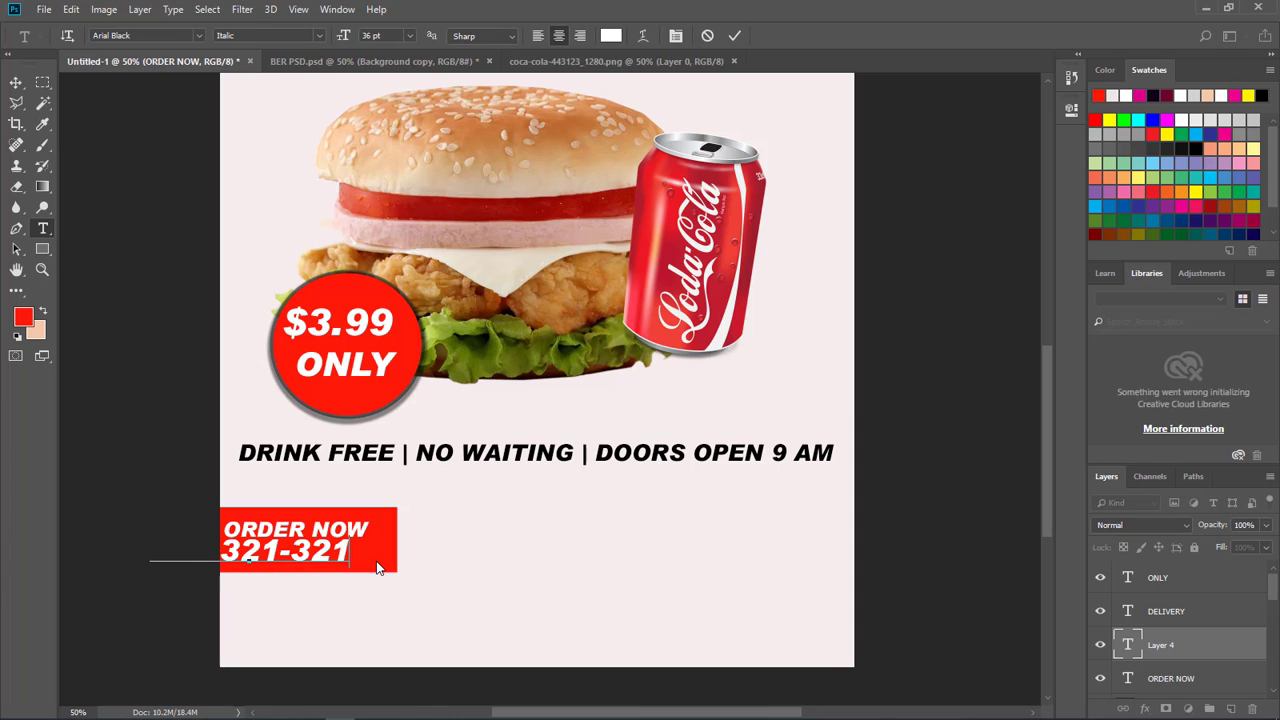
click(16, 82)
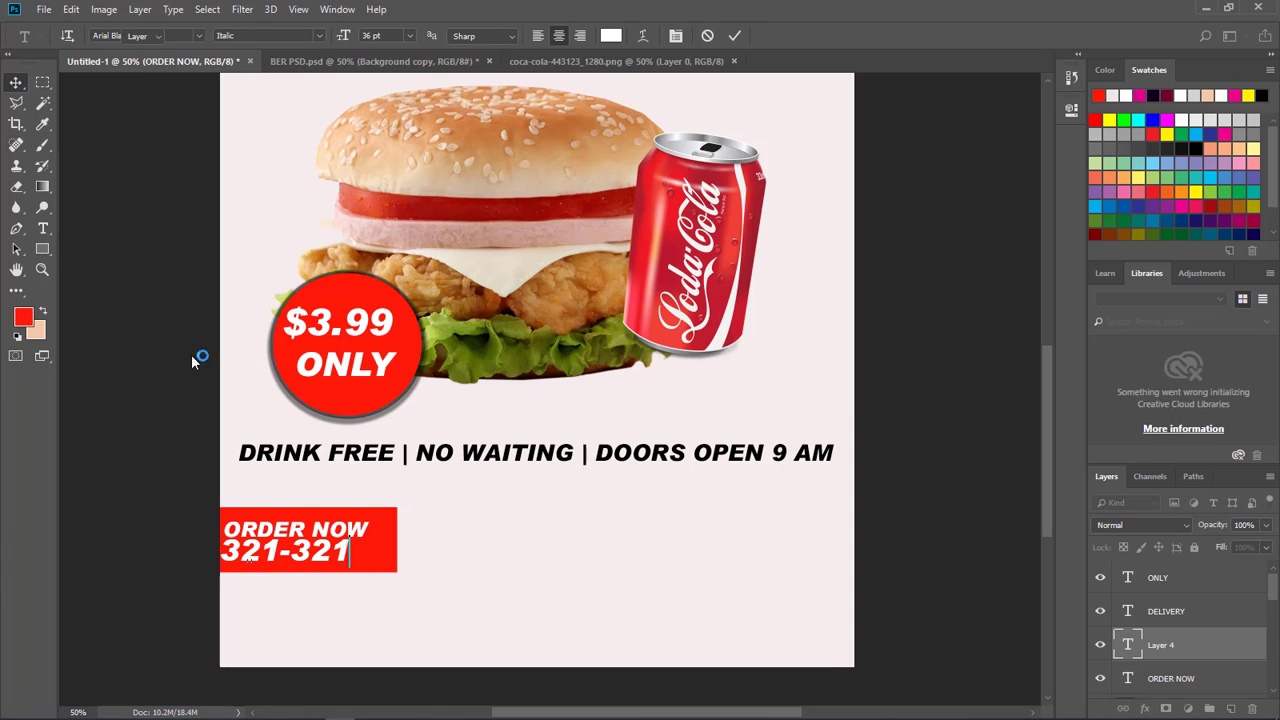
mouse_move(325, 565)
mouse_down()
mouse_move(357, 566)
mouse_move(347, 541)
mouse_up()
key(ctrl+t)
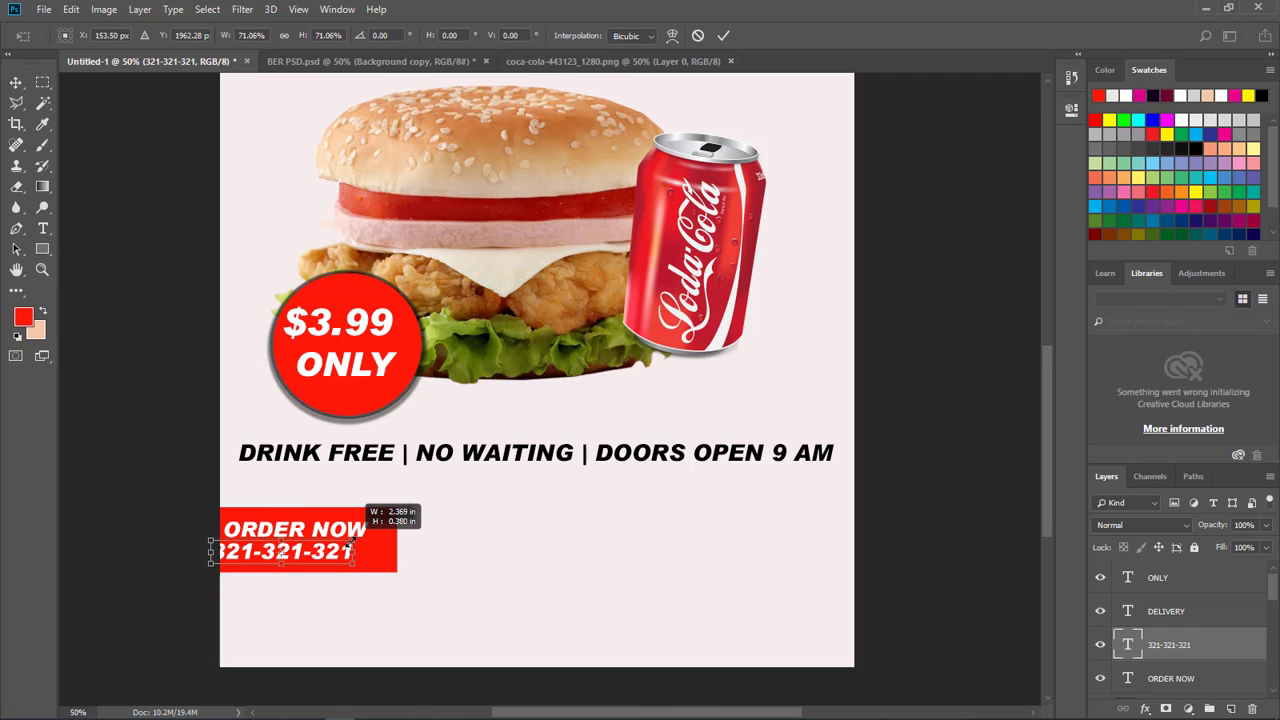
key(Return)
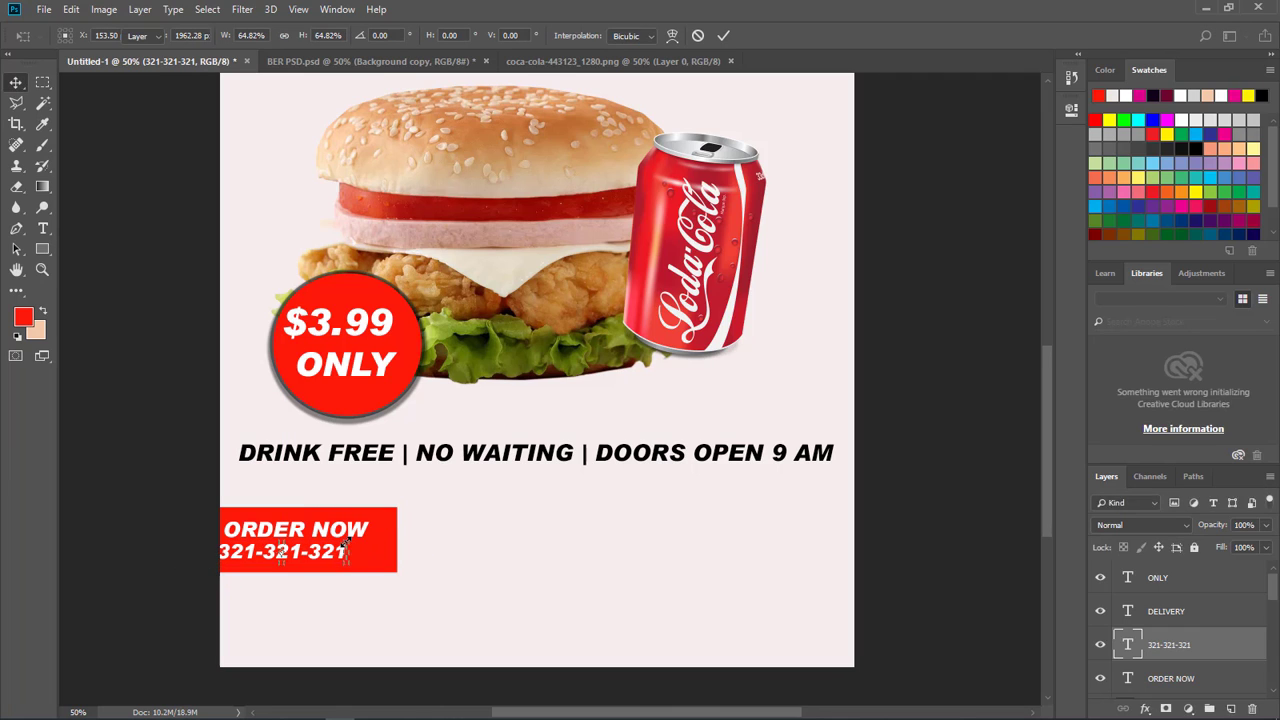
drag(325, 551, 343, 551)
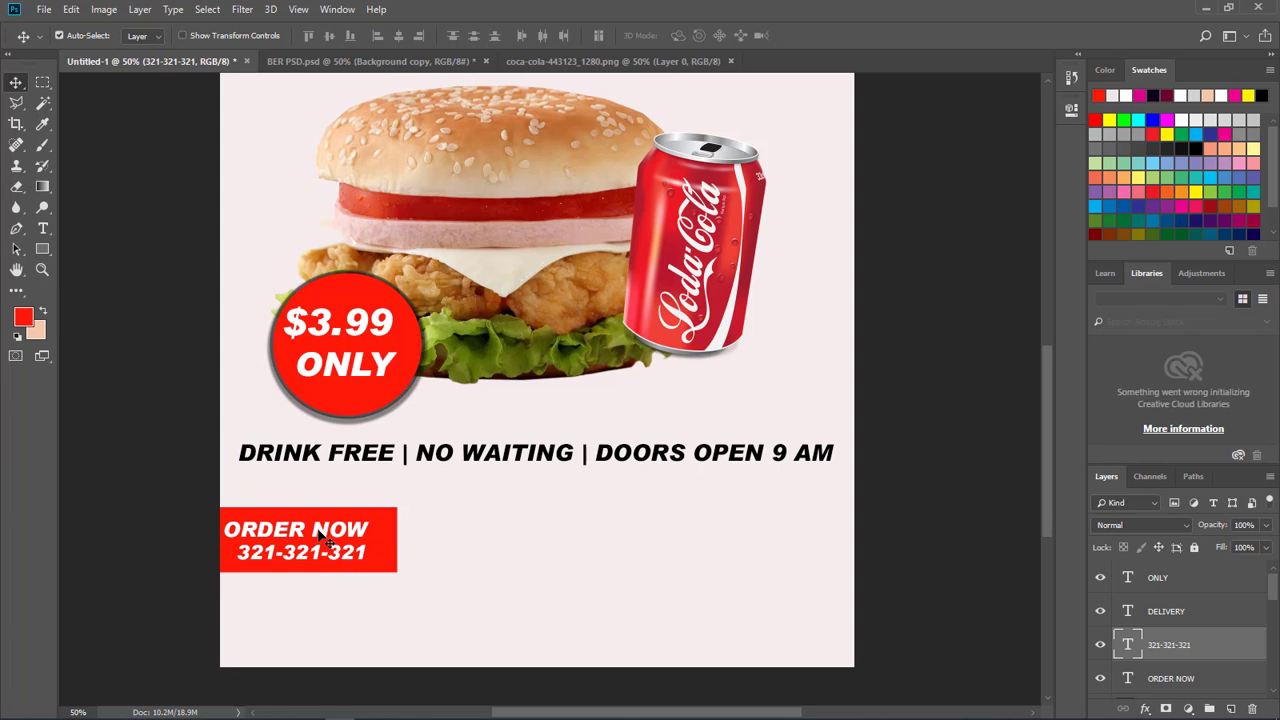
Nudge ORDER NOW slightly right and zoom out to the whole poster
right_click(327, 537)
click(360, 535)
drag(330, 537, 336, 537)
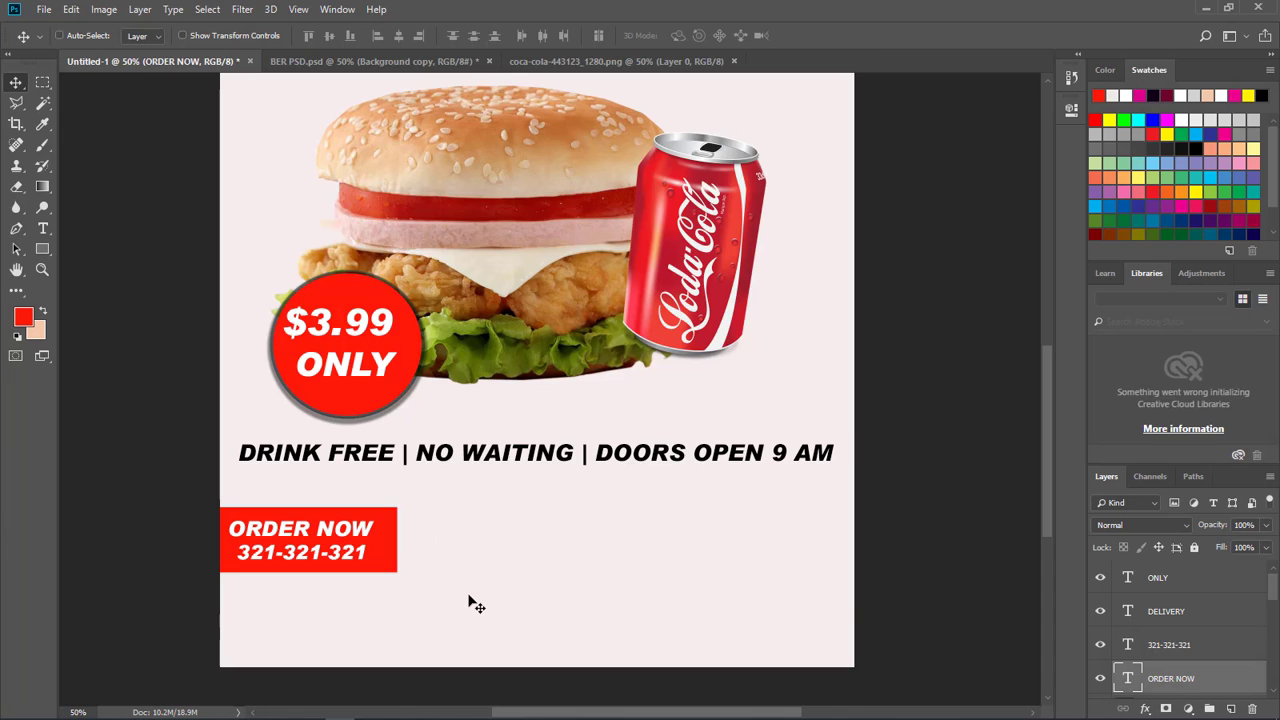
key(ctrl+minus)
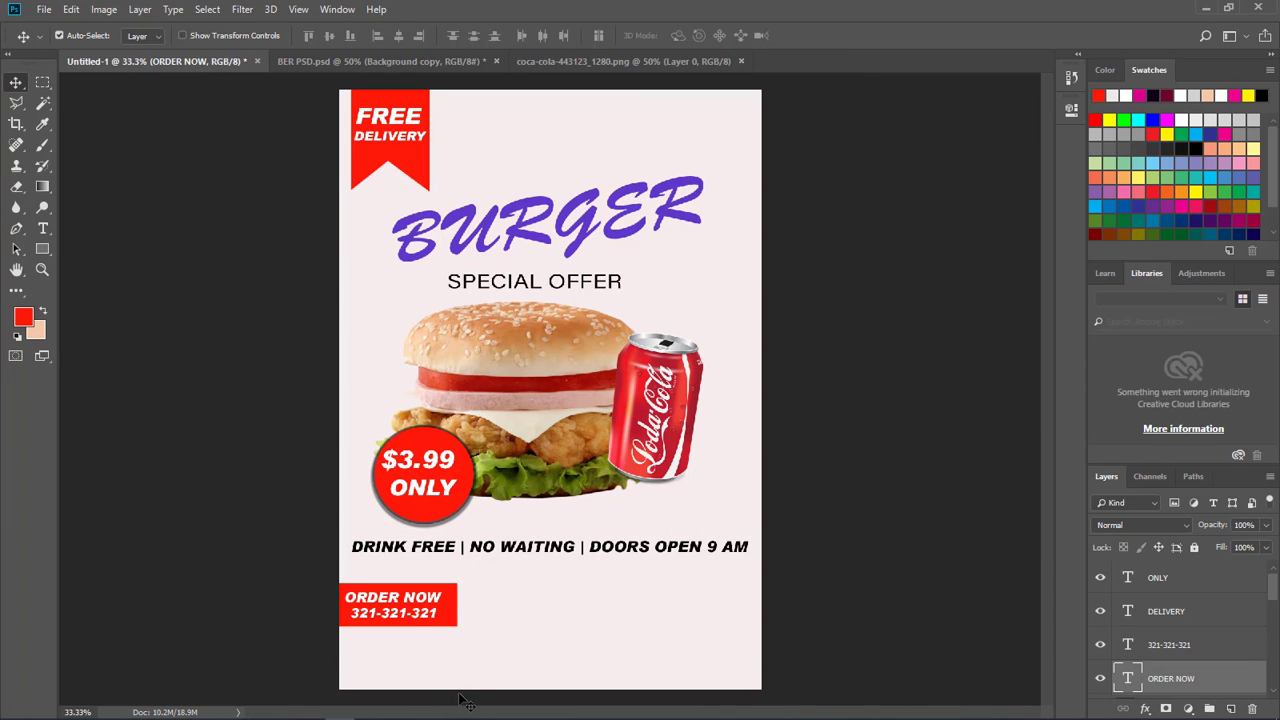
Crop the empty space off the bottom of the poster
click(656, 684)
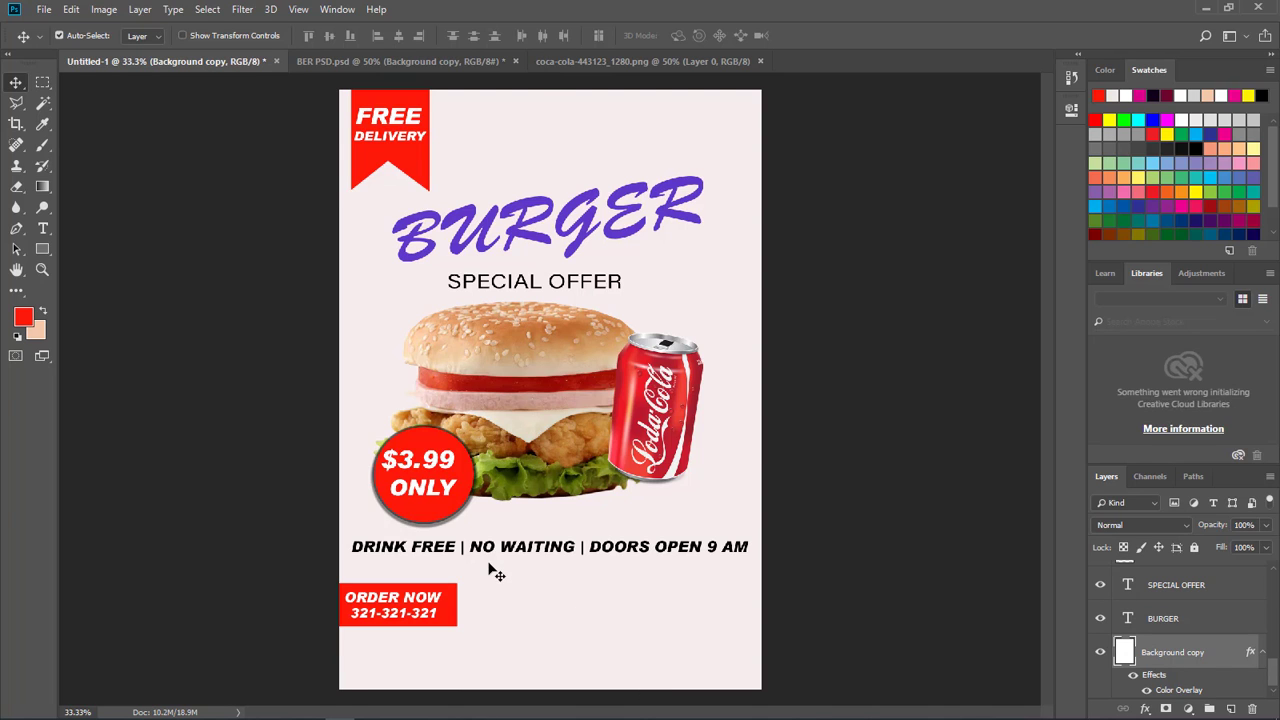
key(c)
drag(554, 677, 551, 663)
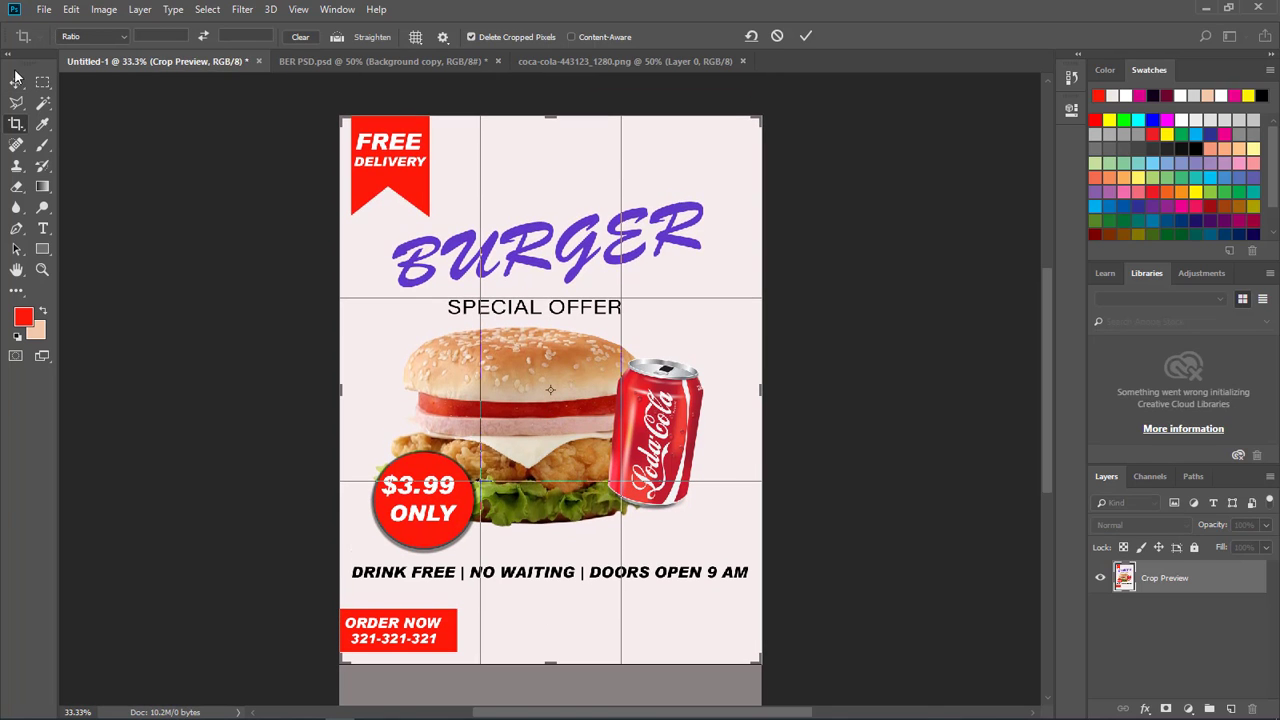
key(v)
click(575, 278)
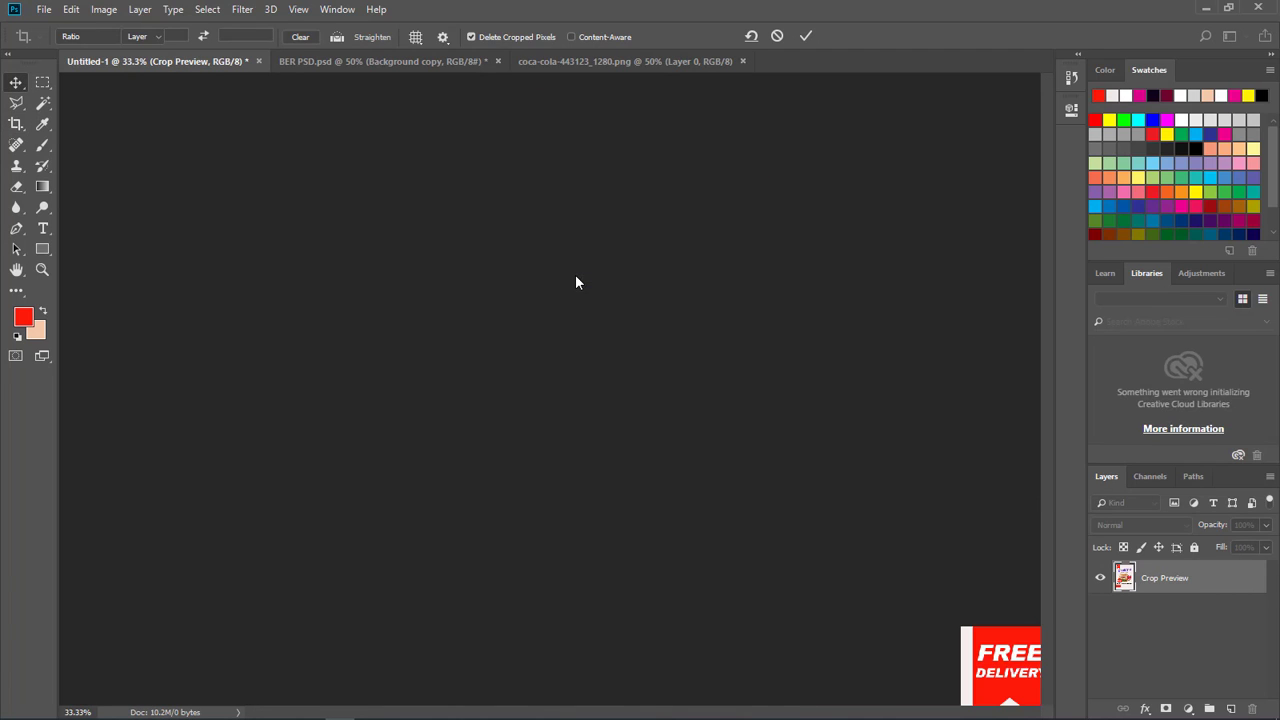
Select a thin horizontal strip beneath the DRINK FREE tagline
key(ctrl+plus)
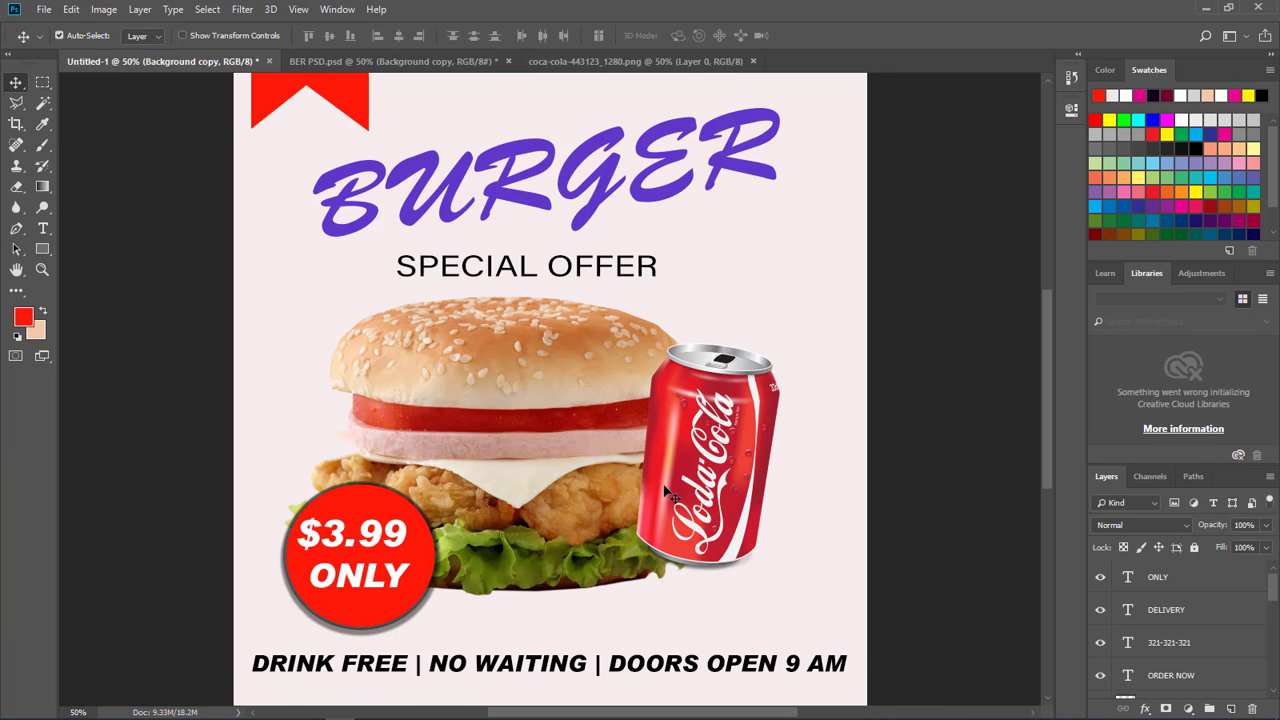
scroll(637, 460, down, 1)
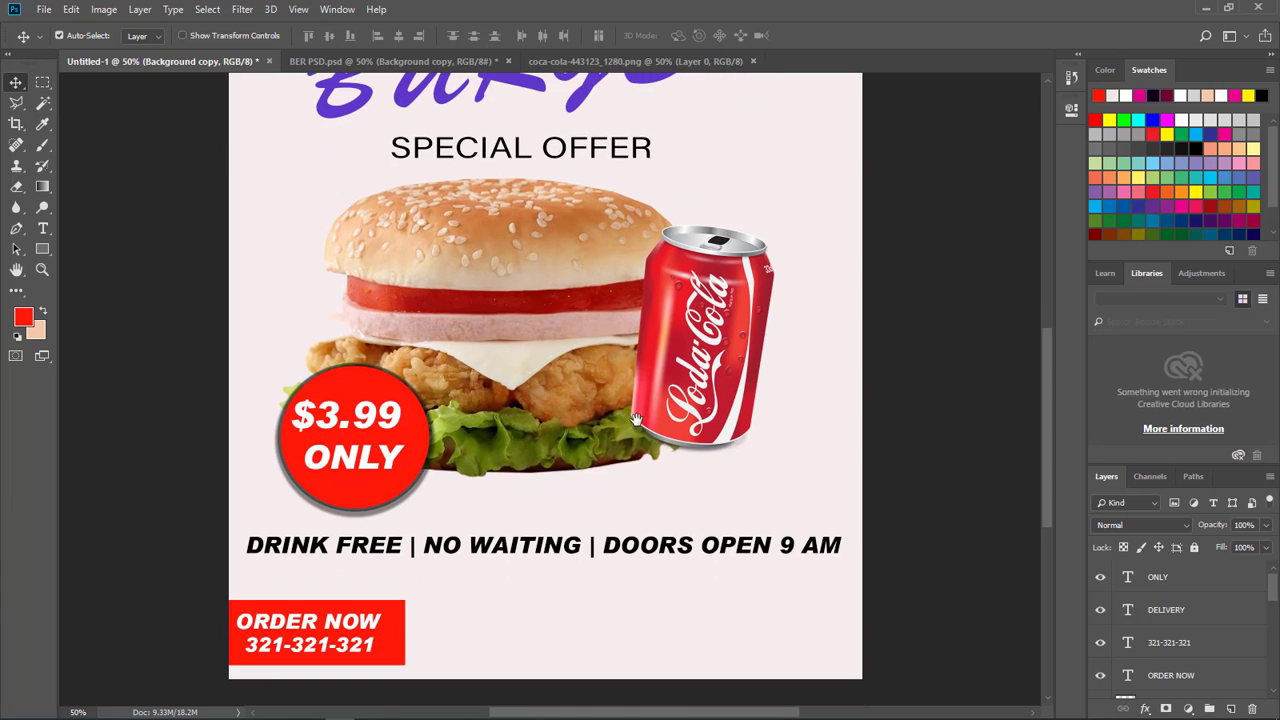
key(m)
drag(337, 562, 847, 568)
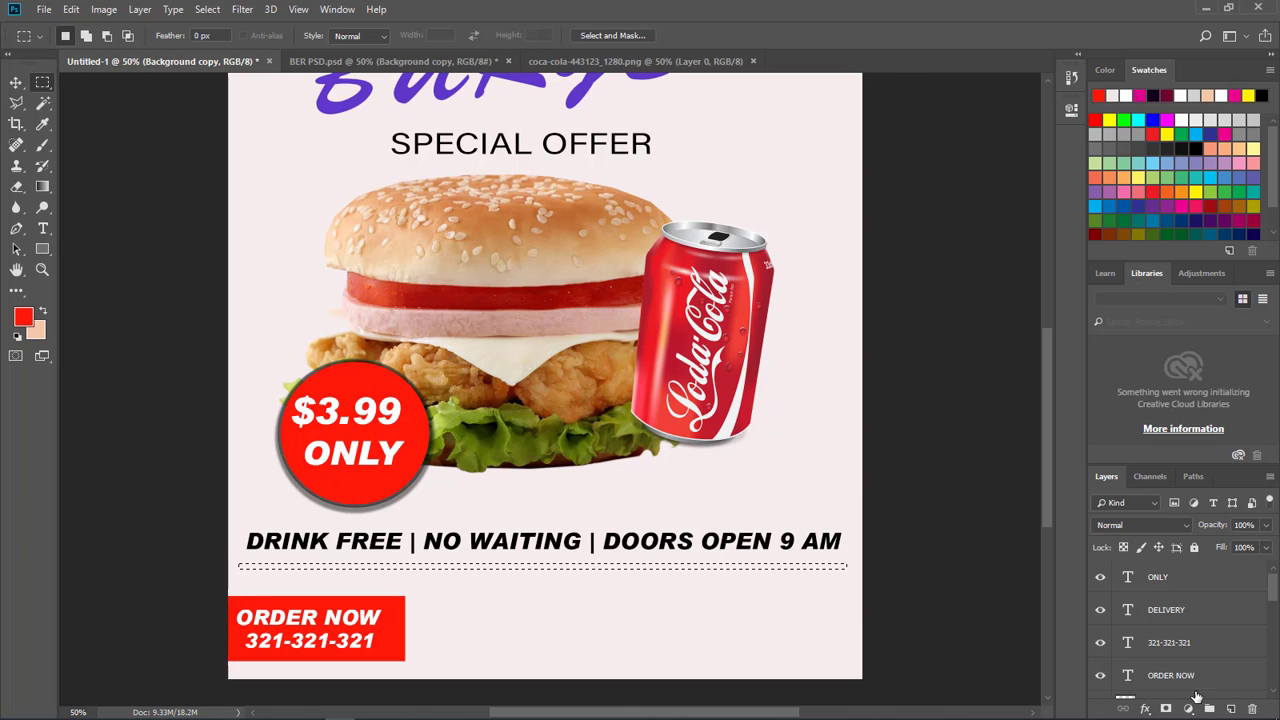
Fill the strip with pure black on a new layer to form a divider line
click(1231, 709)
click(23, 316)
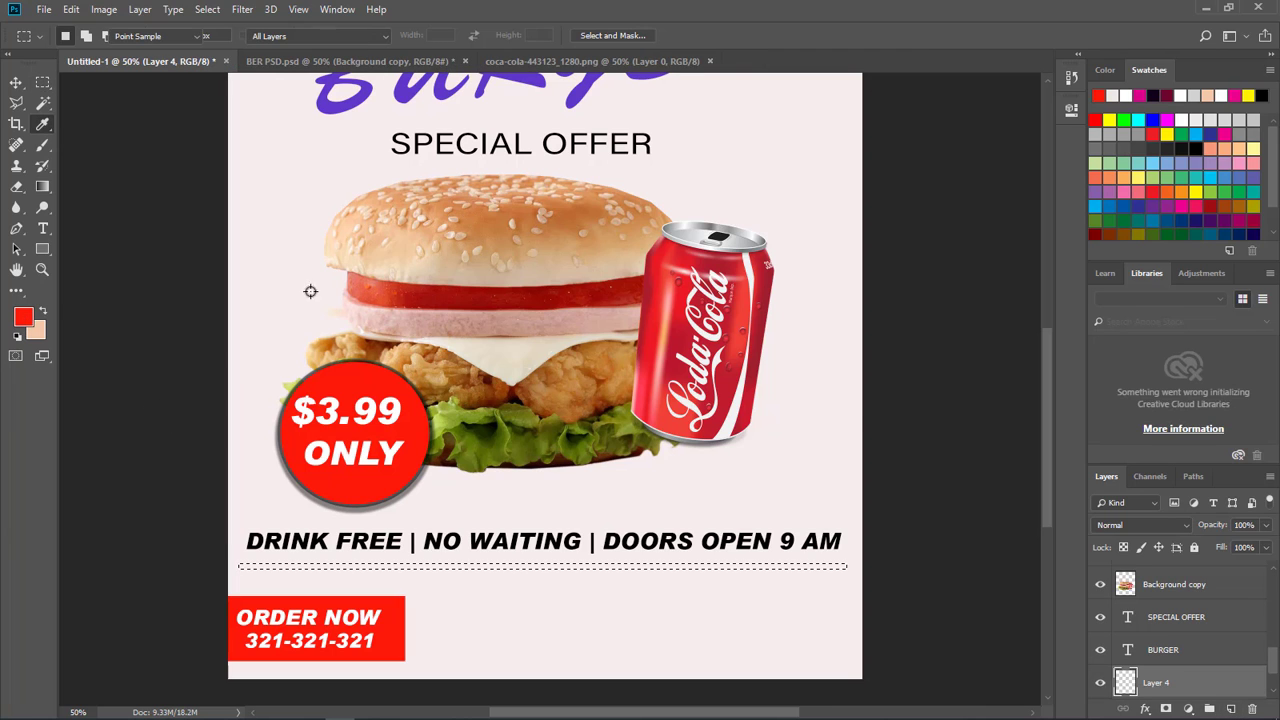
drag(640, 300, 595, 340)
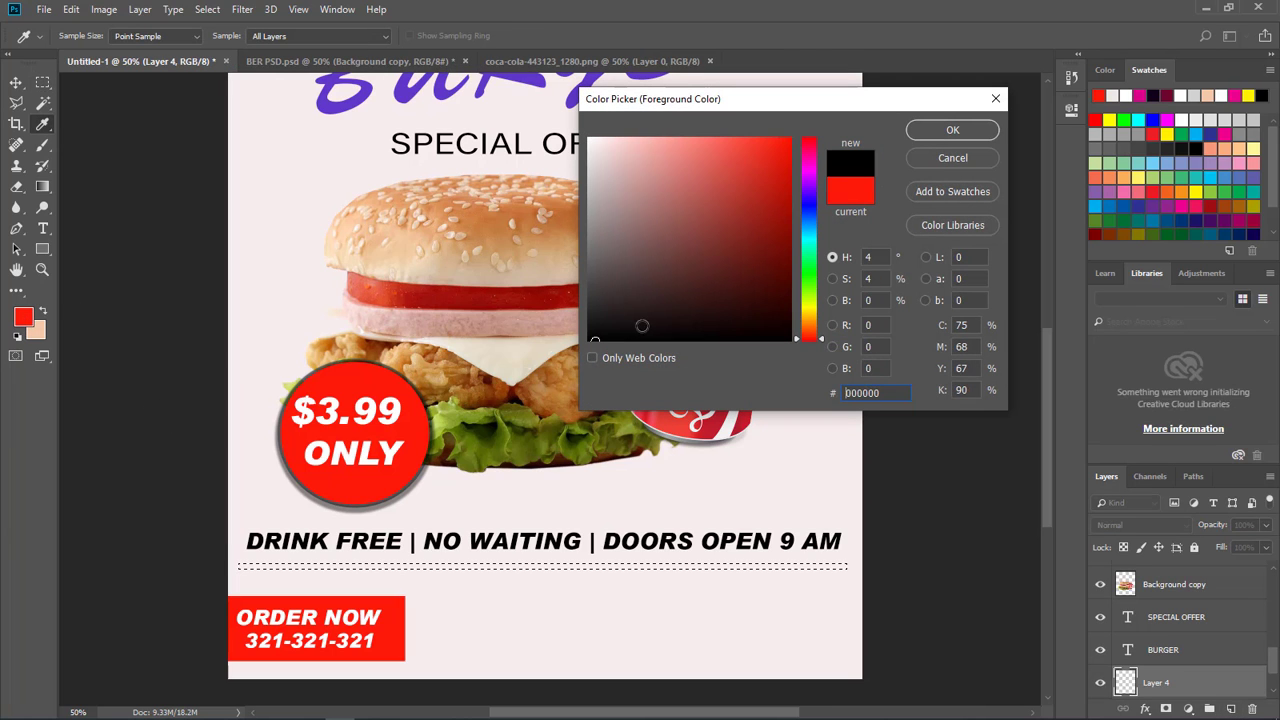
click(924, 129)
key(alt+BackSpace)
key(ctrl+d)
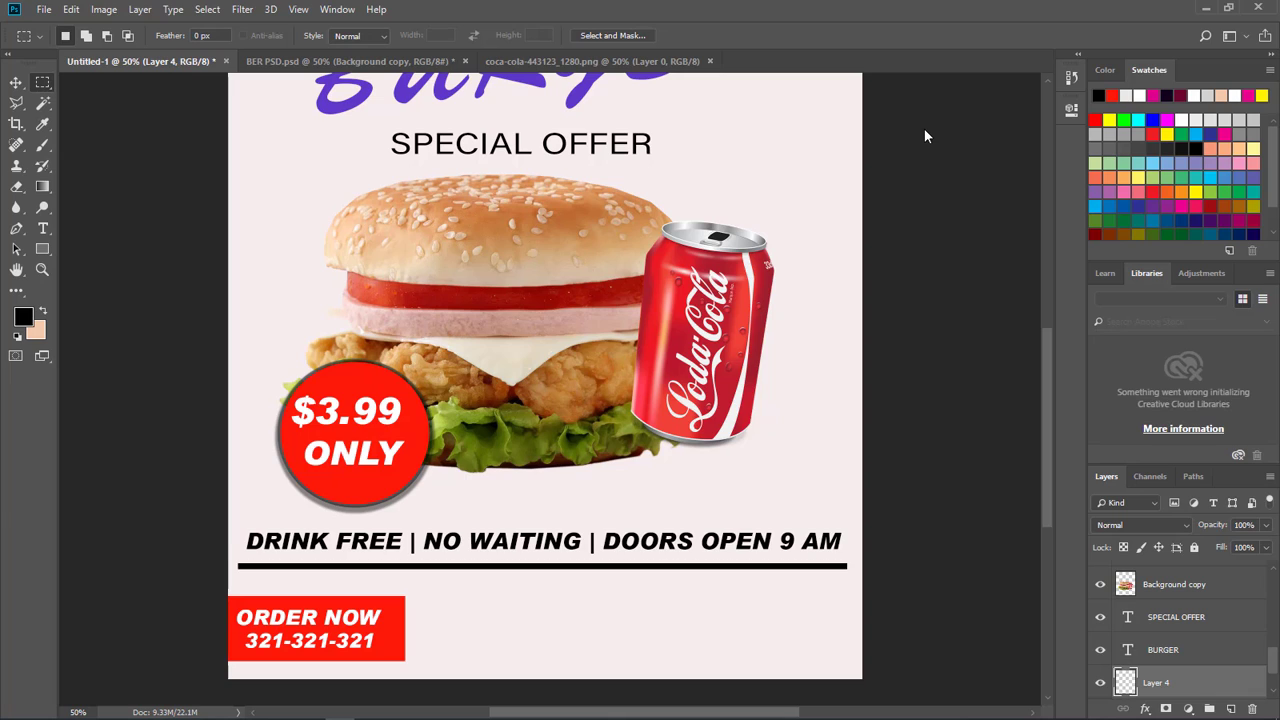
Shift the black line slightly down and move the DRINK FREE tagline down closer to it
key(v)
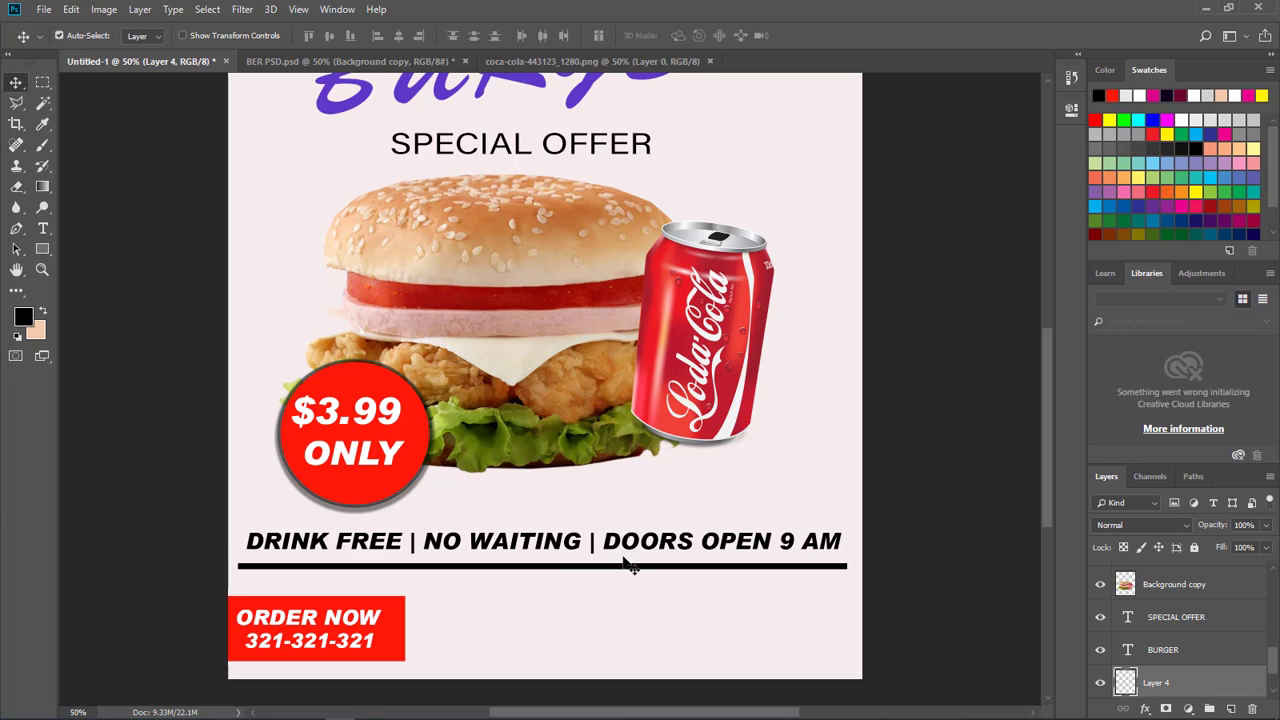
right_click(632, 574)
click(640, 577)
drag(631, 577, 633, 583)
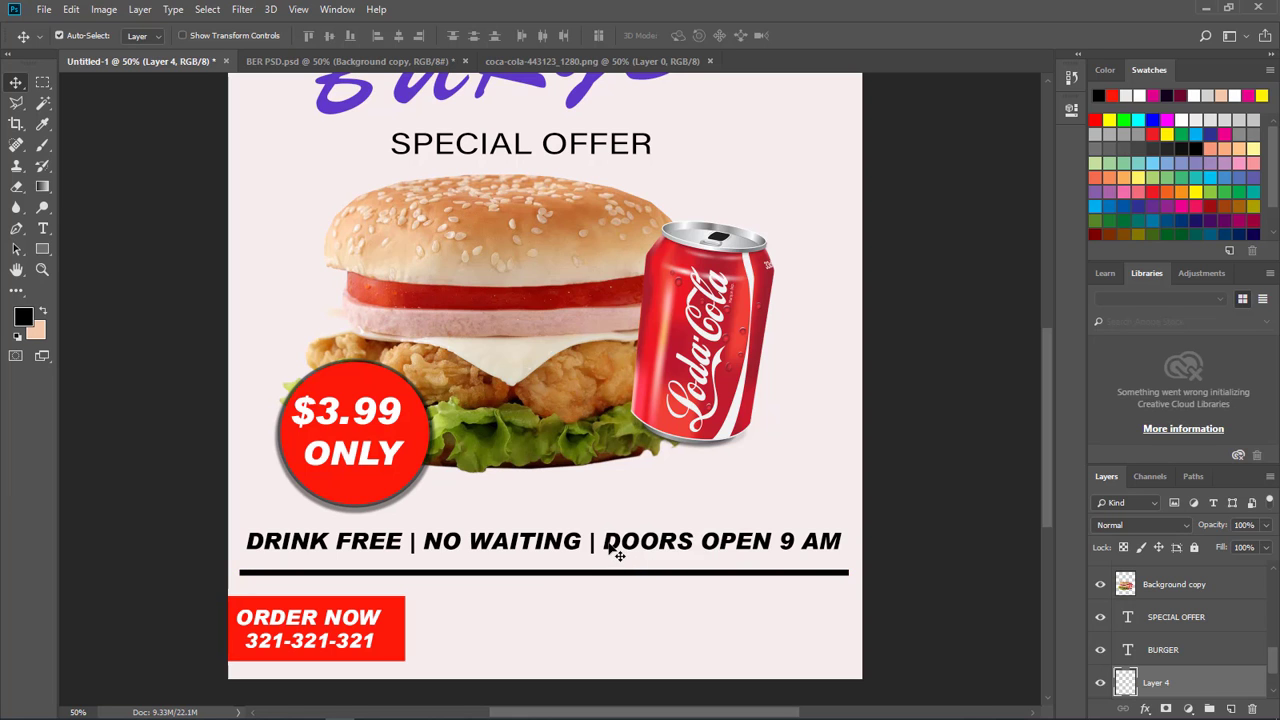
right_click(613, 547)
click(640, 552)
drag(612, 546, 610, 556)
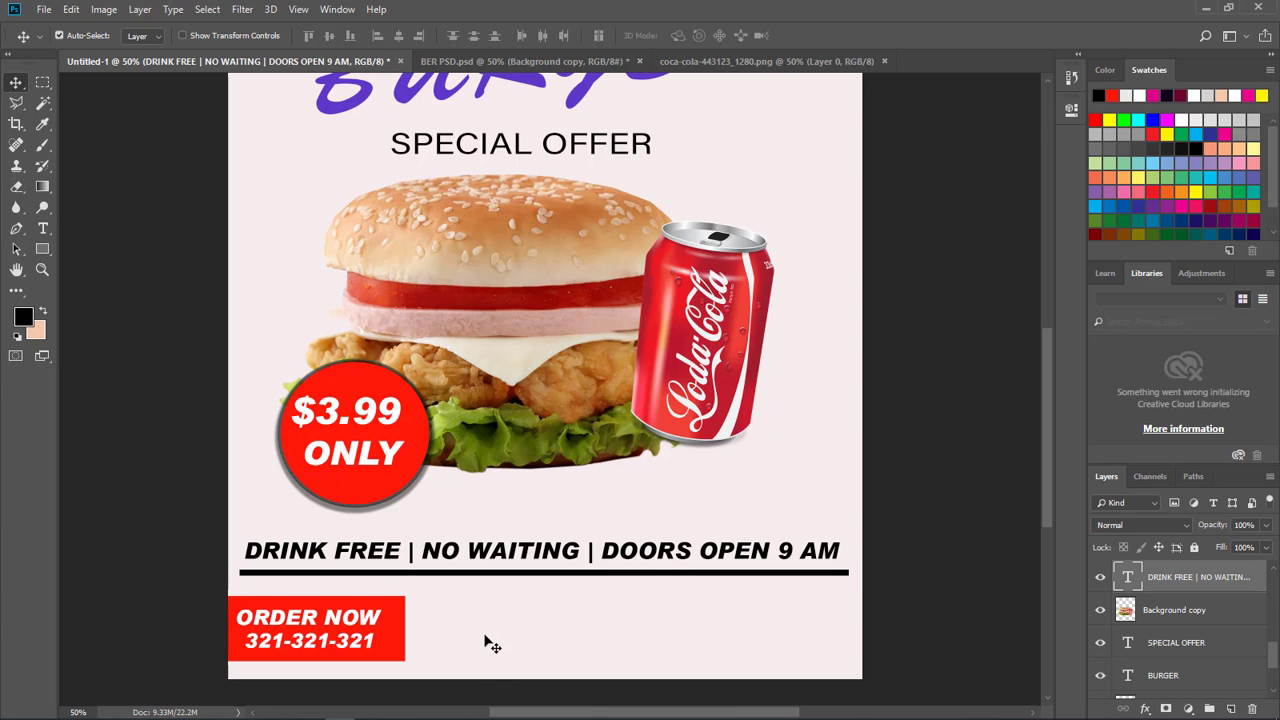
Type 'ADRESS: XYZ' beside the ORDER NOW box, then position and scale it down
key(t)
click(467, 617)
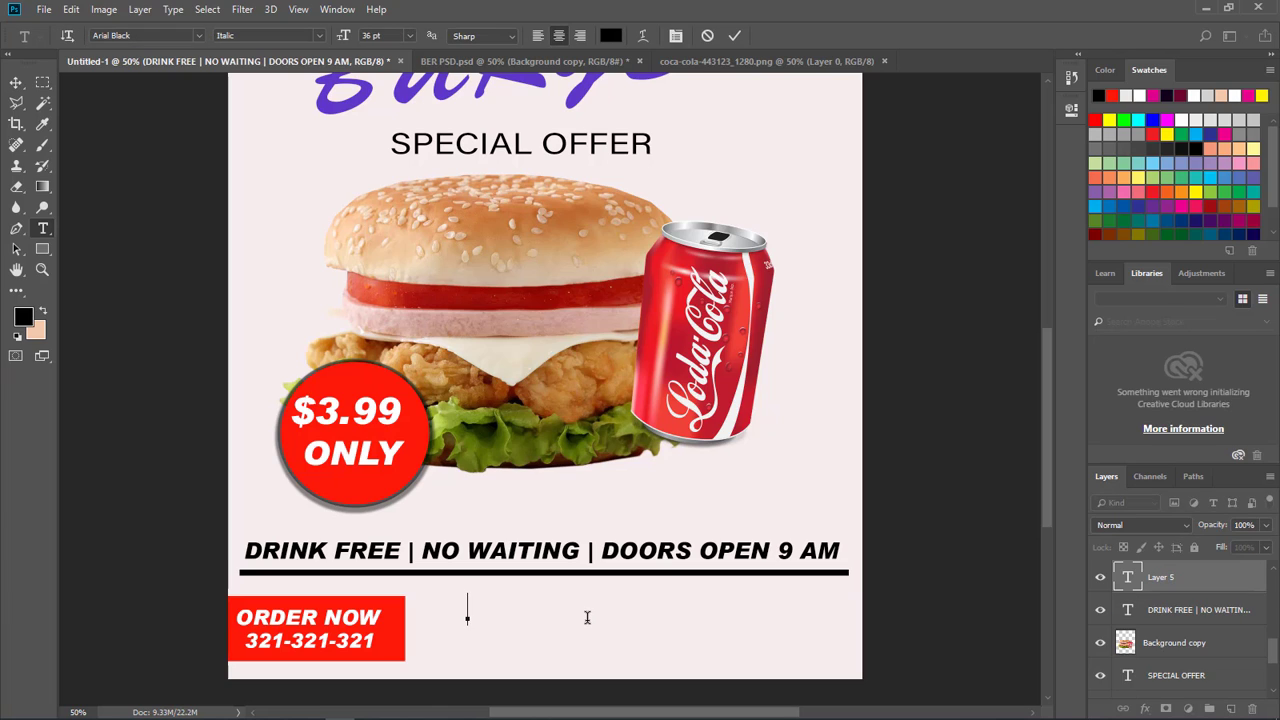
text(ADRE)
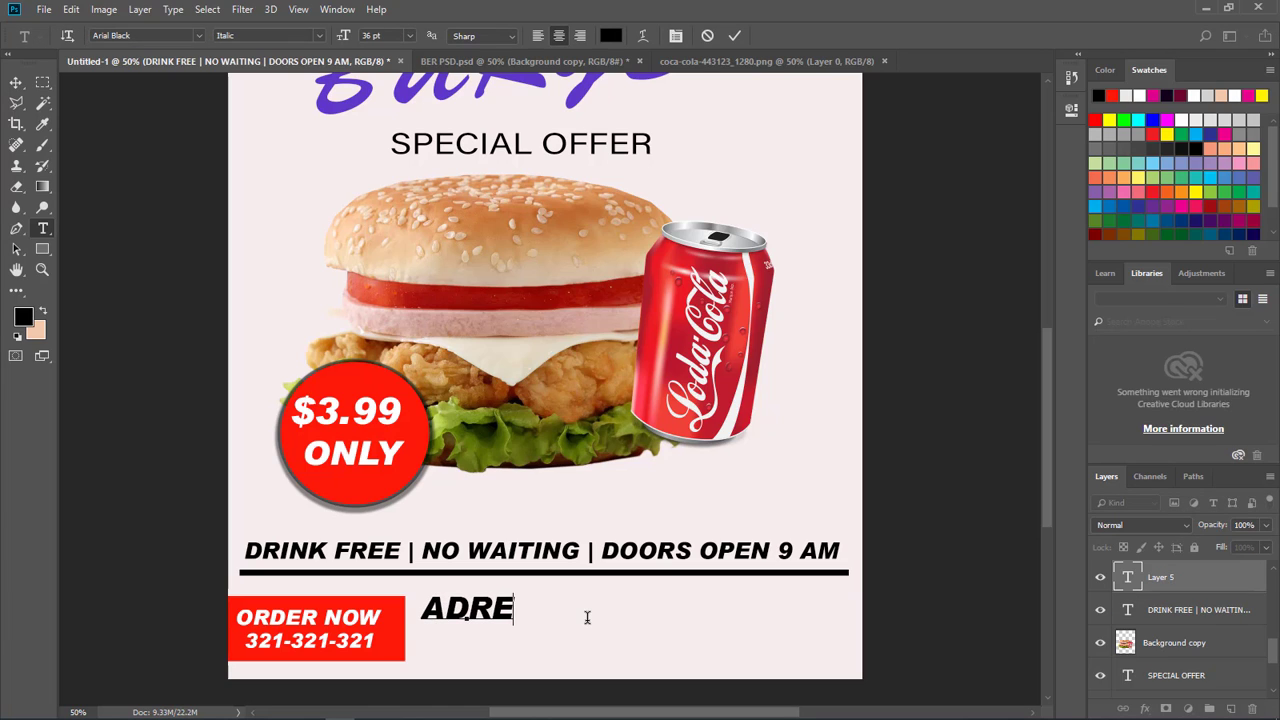
text(SS)
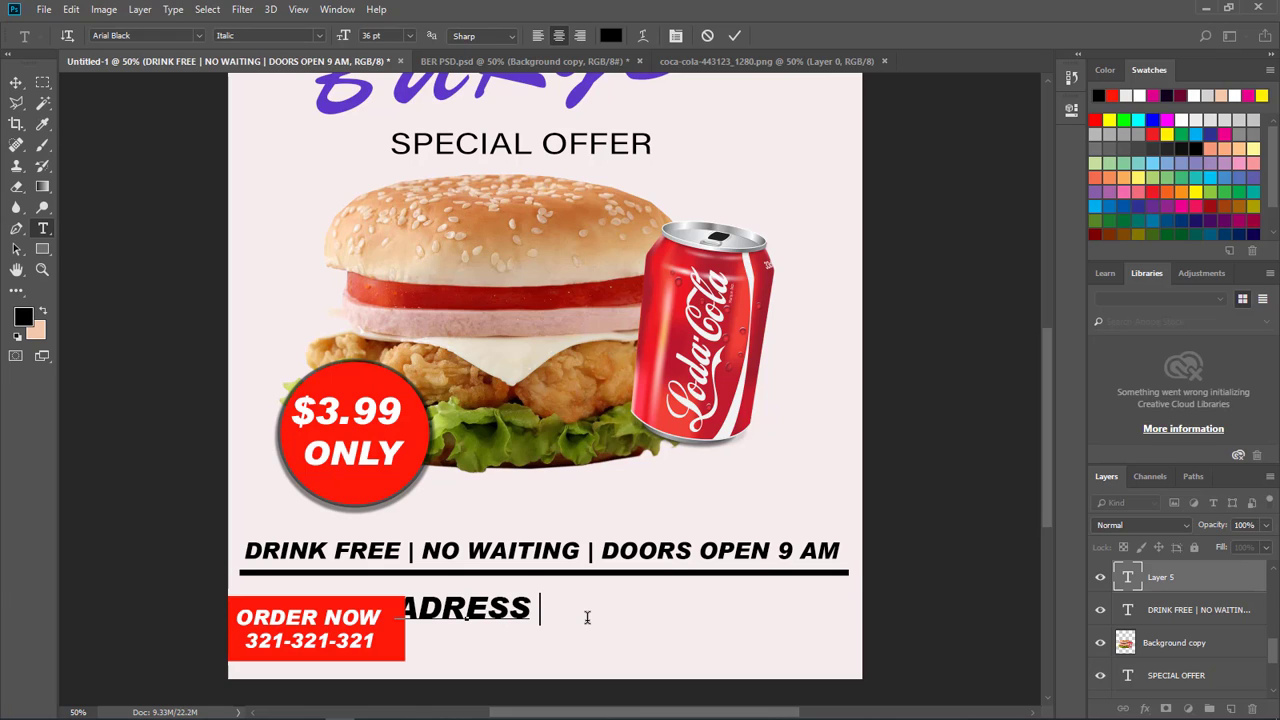
key(BackSpace)
text(: )
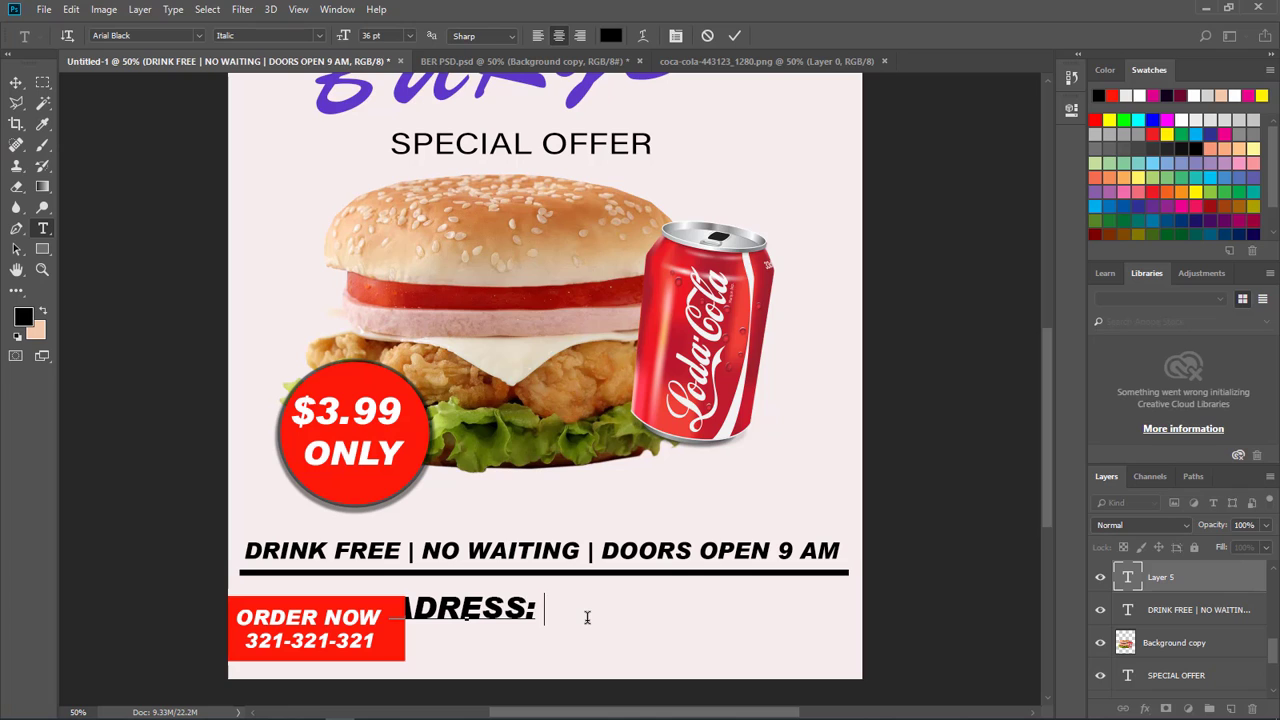
text(XYZ)
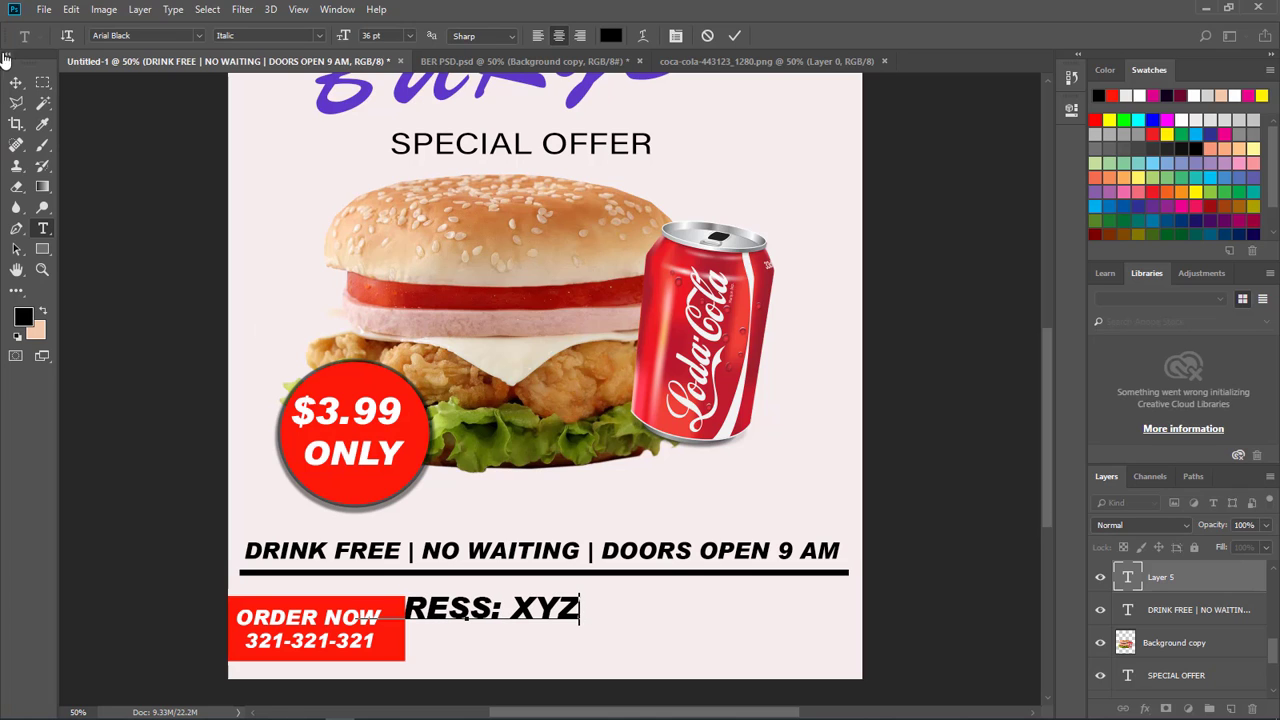
click(16, 82)
mouse_move(571, 621)
mouse_down()
mouse_move(660, 612)
mouse_move(530, 614)
mouse_move(549, 610)
mouse_up()
key(ctrl+t)
key(Return)
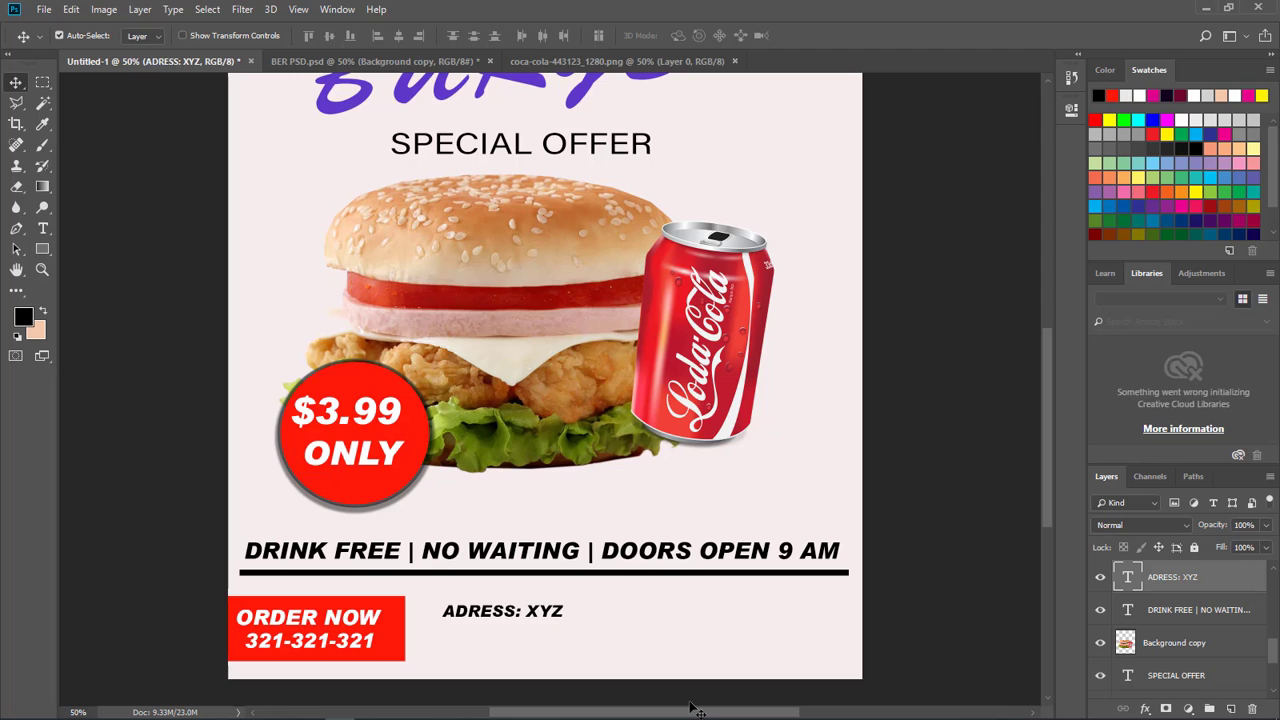
Zoom and pan to inspect the ORDER NOW box and address line area
key(ctrl+minus)
key(ctrl+plus)
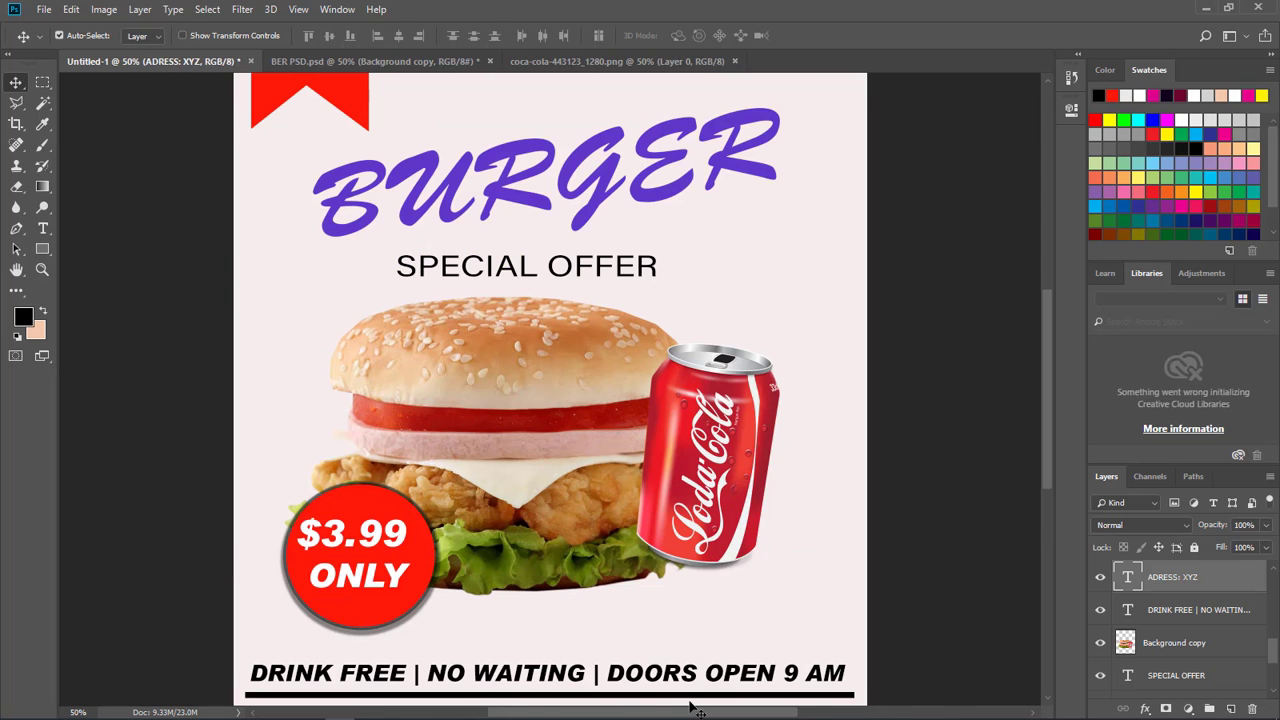
drag(588, 616, 597, 475)
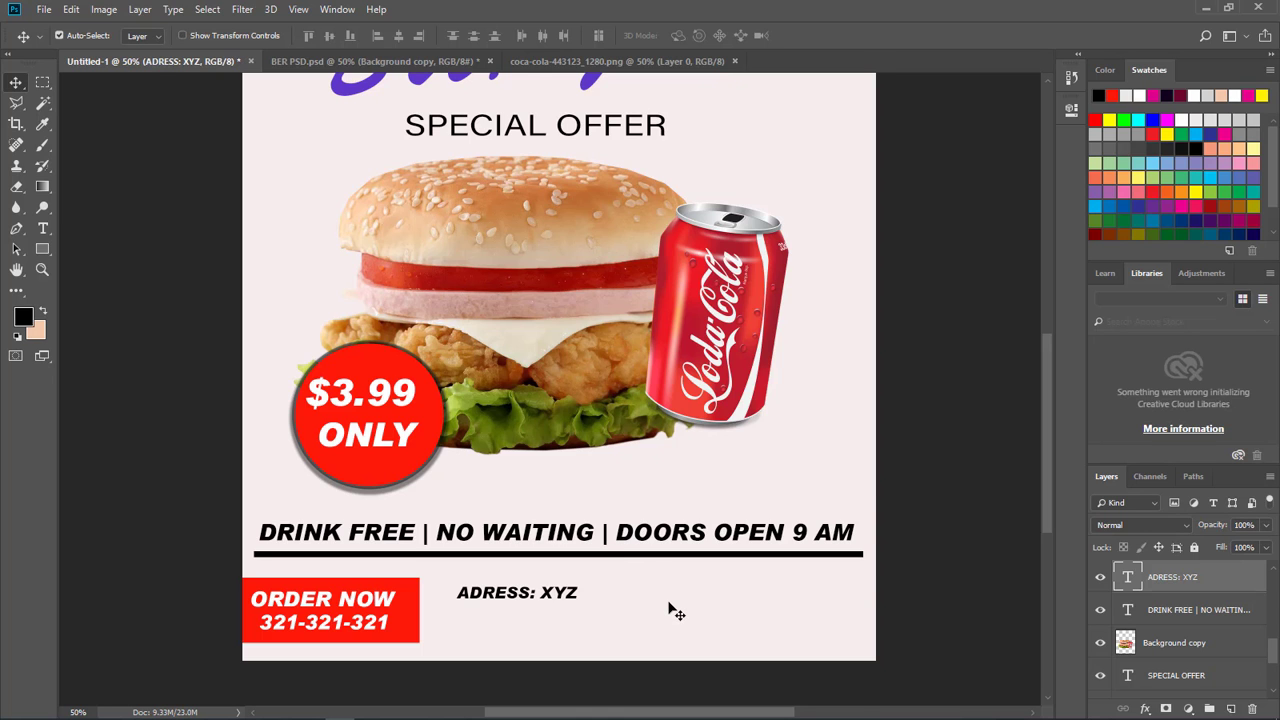
key(ctrl+0)
key(ctrl+plus)
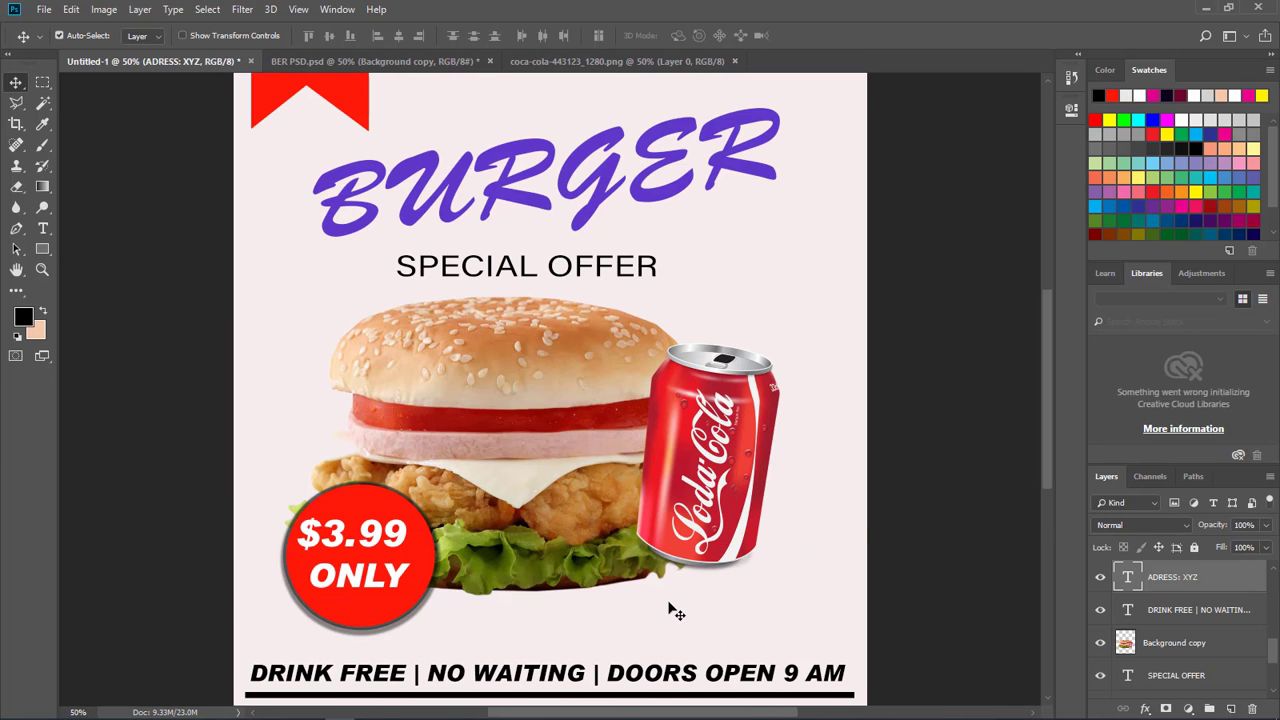
Hide all panels and view the whole poster in Full Screen Mode on black
key(Tab)
key(f)
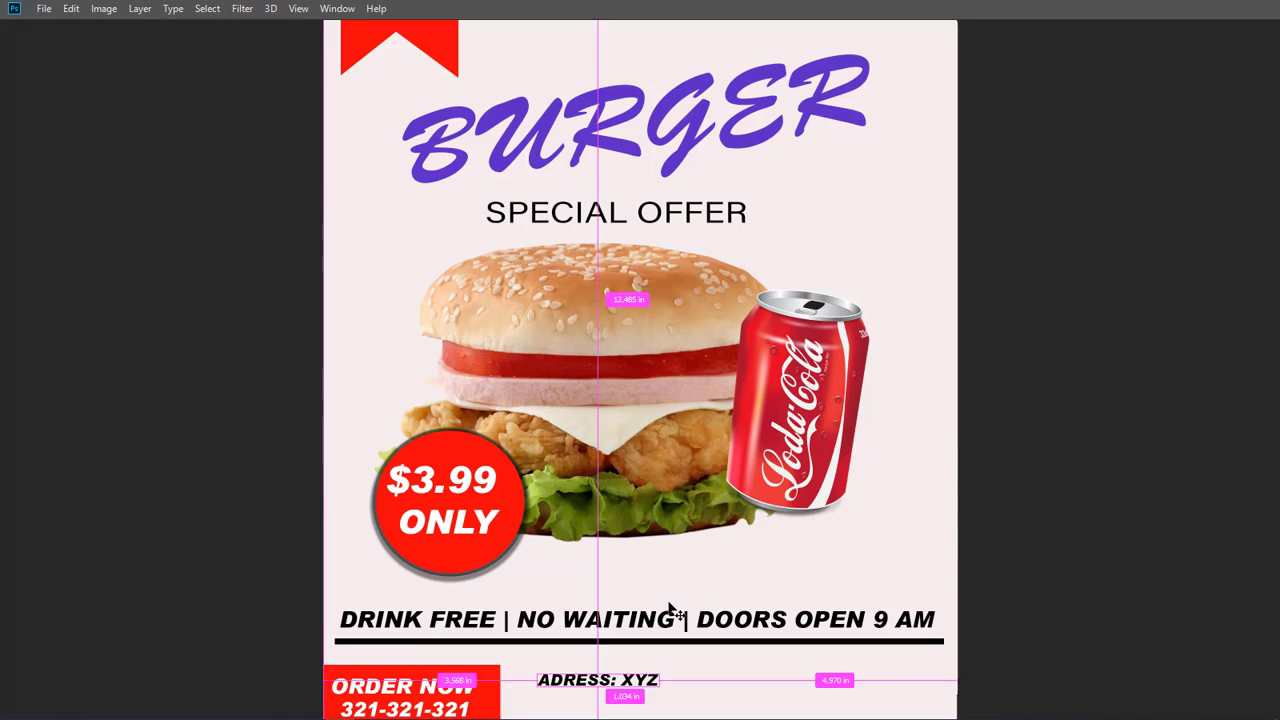
key(ctrl+minus)
key(f)
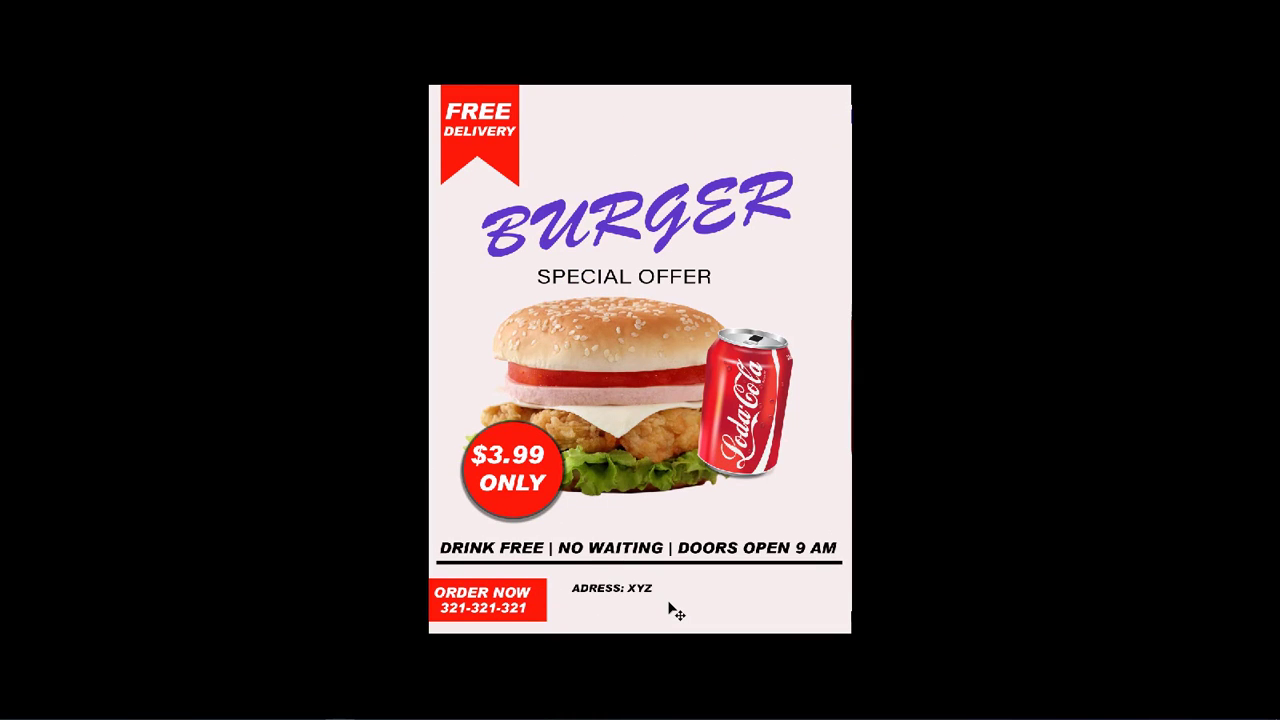
key(ctrl+plus)
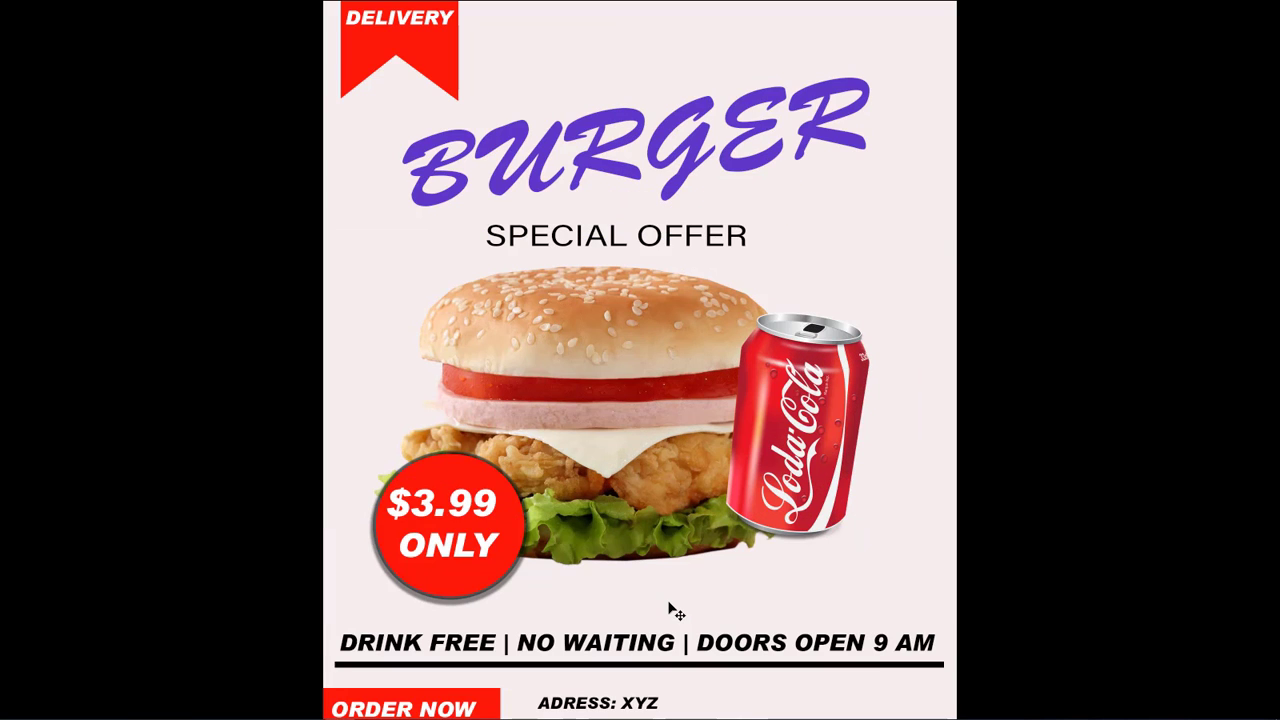
key(ctrl+minus)
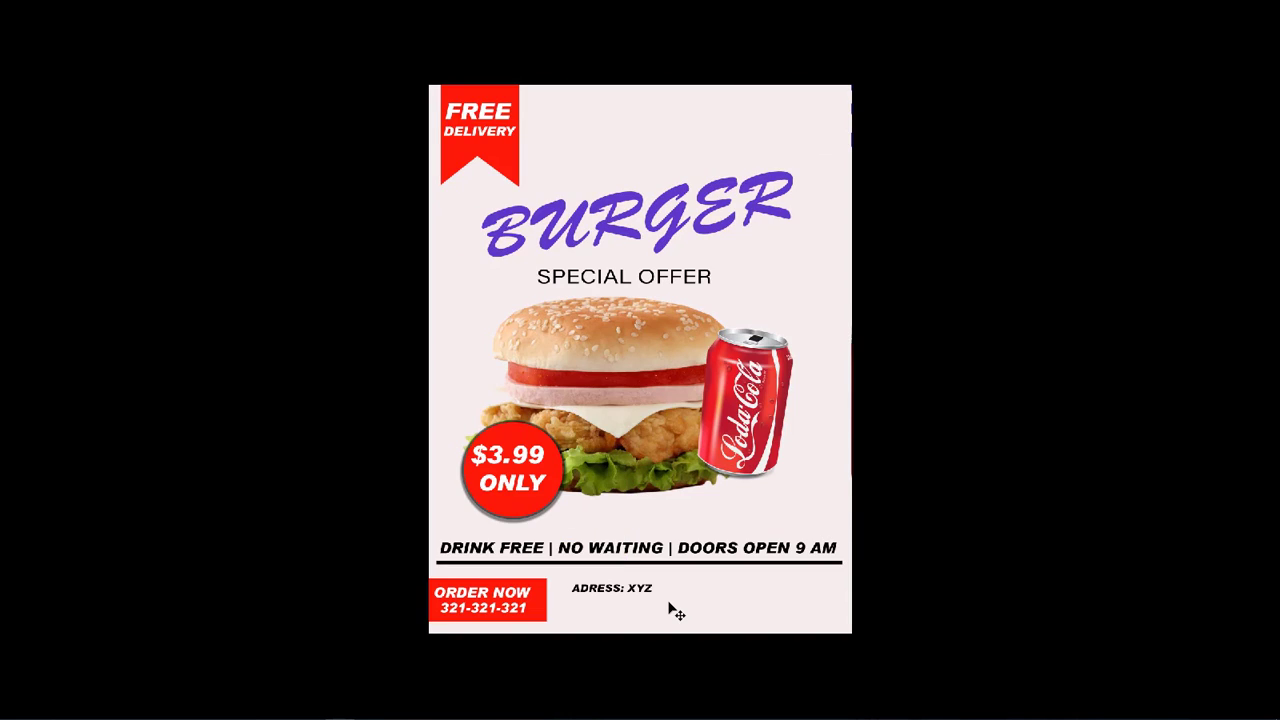
key(ctrl)
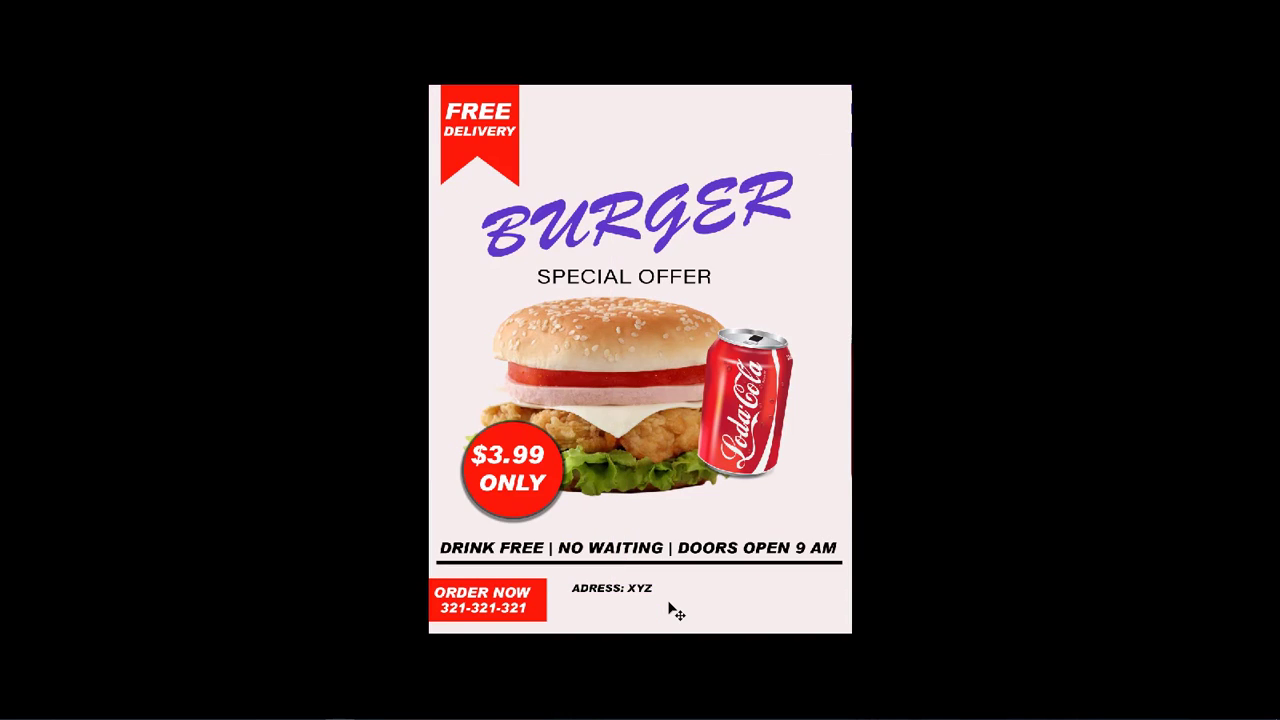